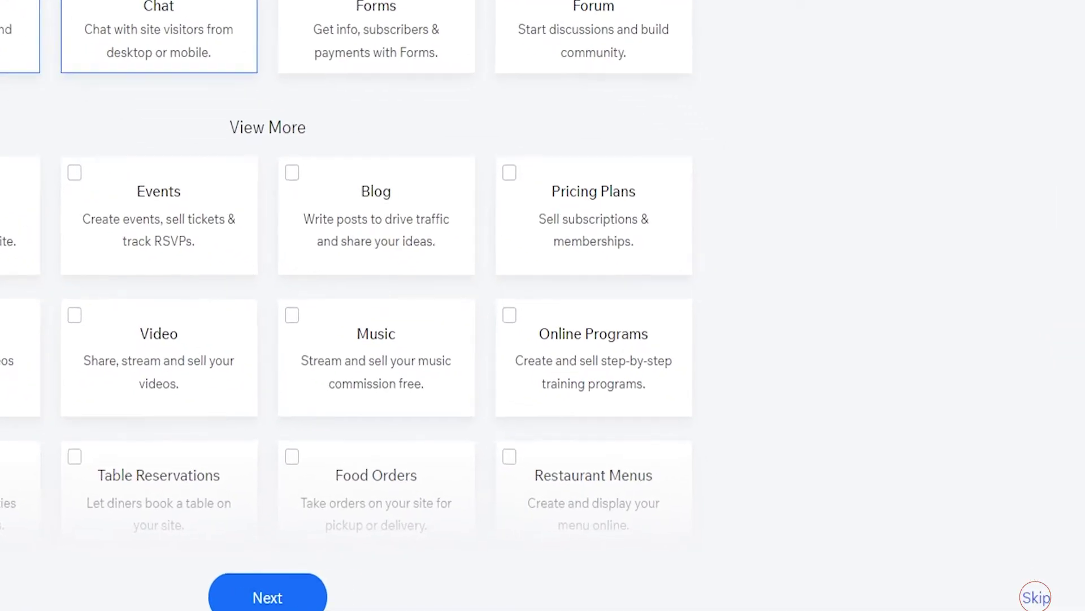
Step: Skip the app suggestions and choose to create the website with the Editor by editing a template
click(1035, 600)
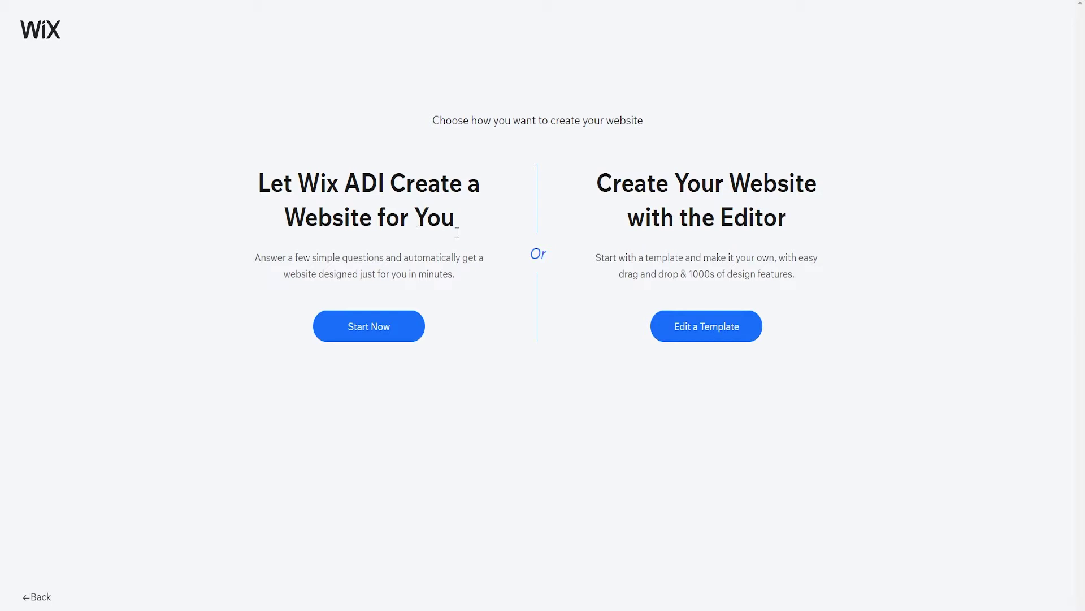
click(705, 334)
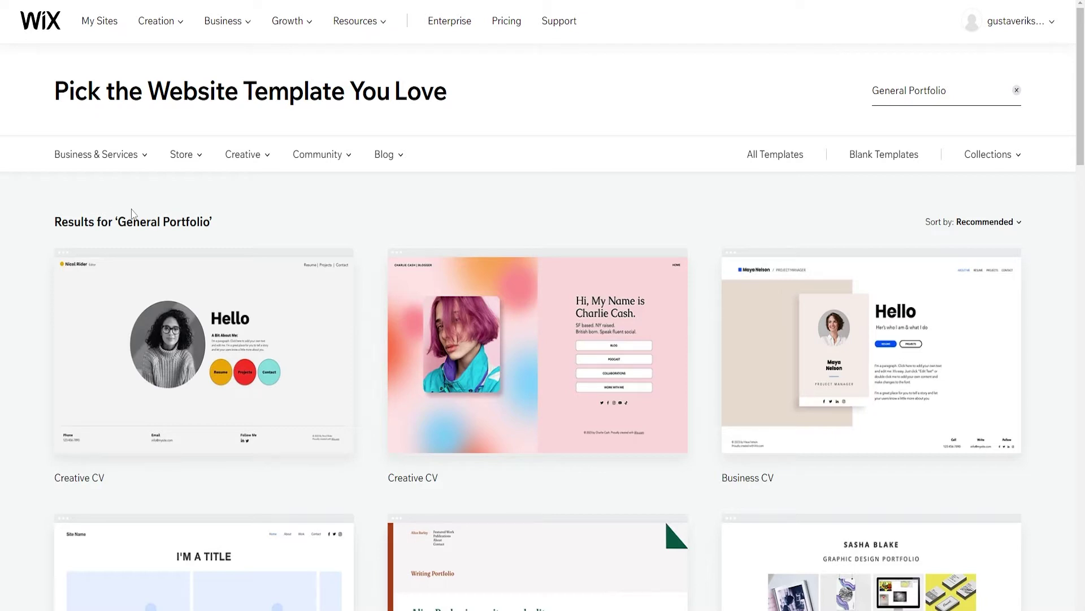
Step: Show the Online Store website templates from the Store category
mouse_move(190, 165)
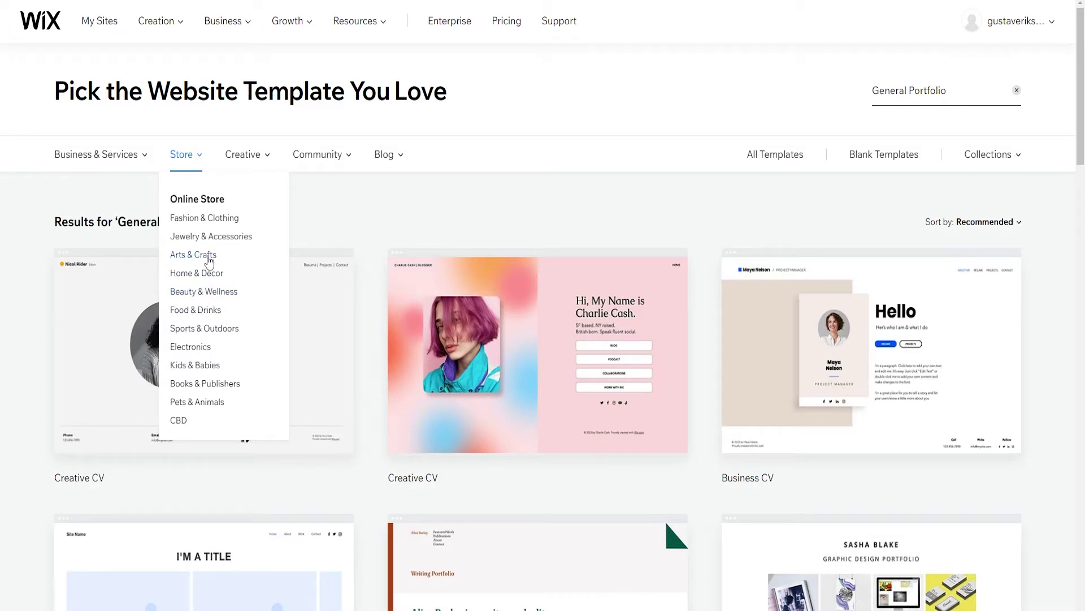
click(192, 206)
click(226, 206)
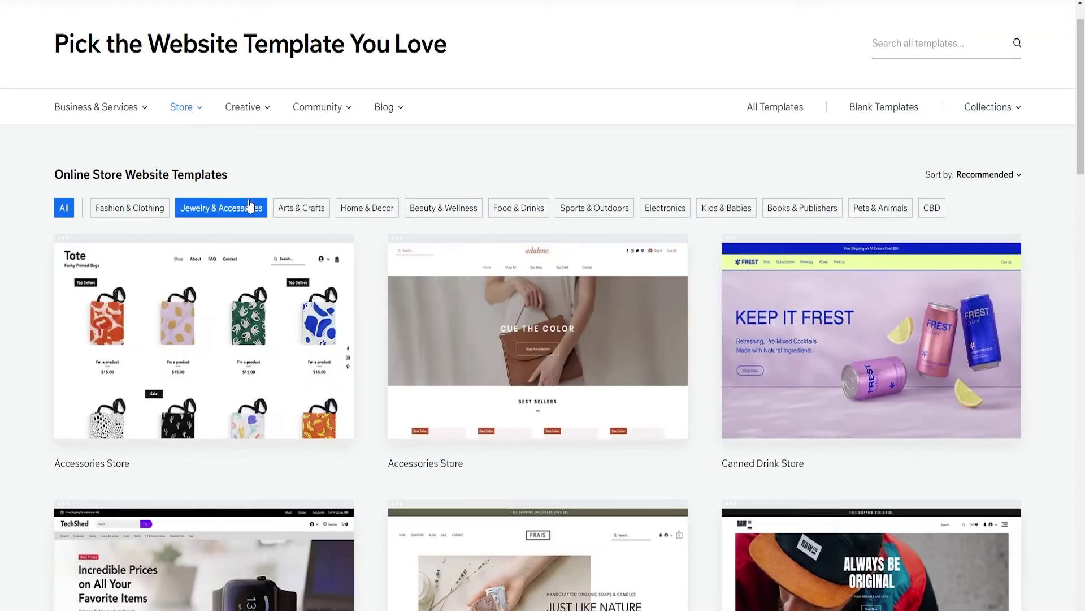
Step: Browse the online store templates and compare their designs to find a suitable starting point
scroll(252, 215, down, 3)
scroll(255, 226, up, 4)
scroll(254, 220, down, 7)
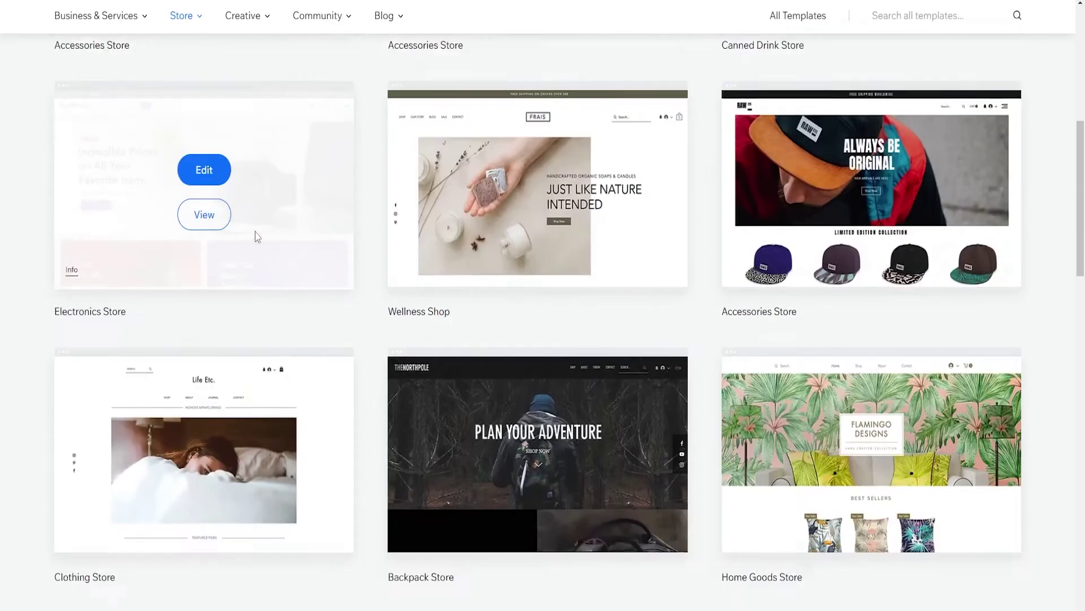
scroll(257, 238, up, 3)
scroll(261, 242, up, 5)
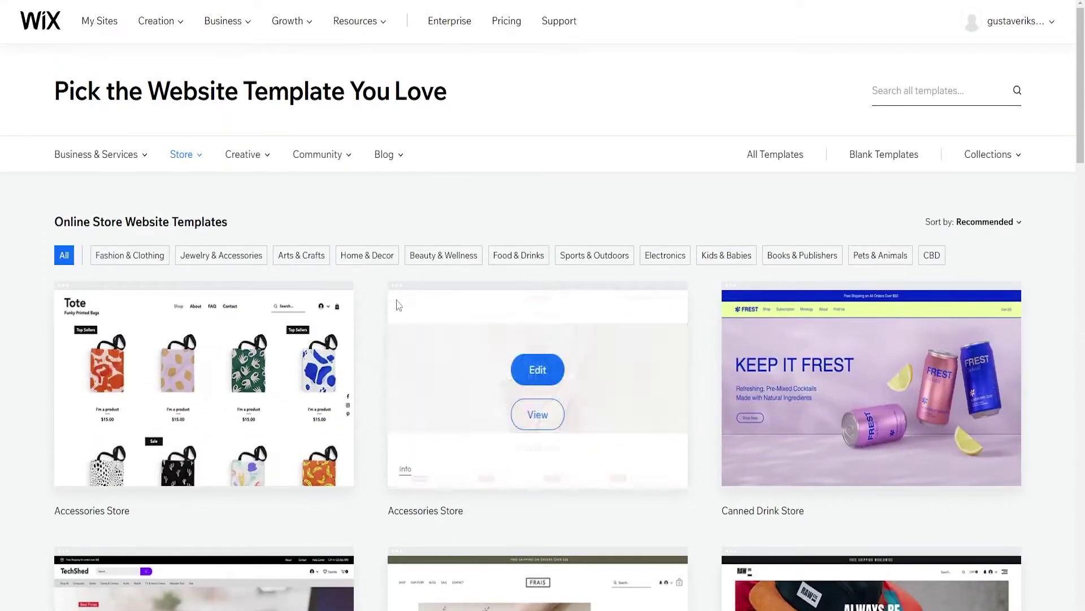
mouse_move(216, 382)
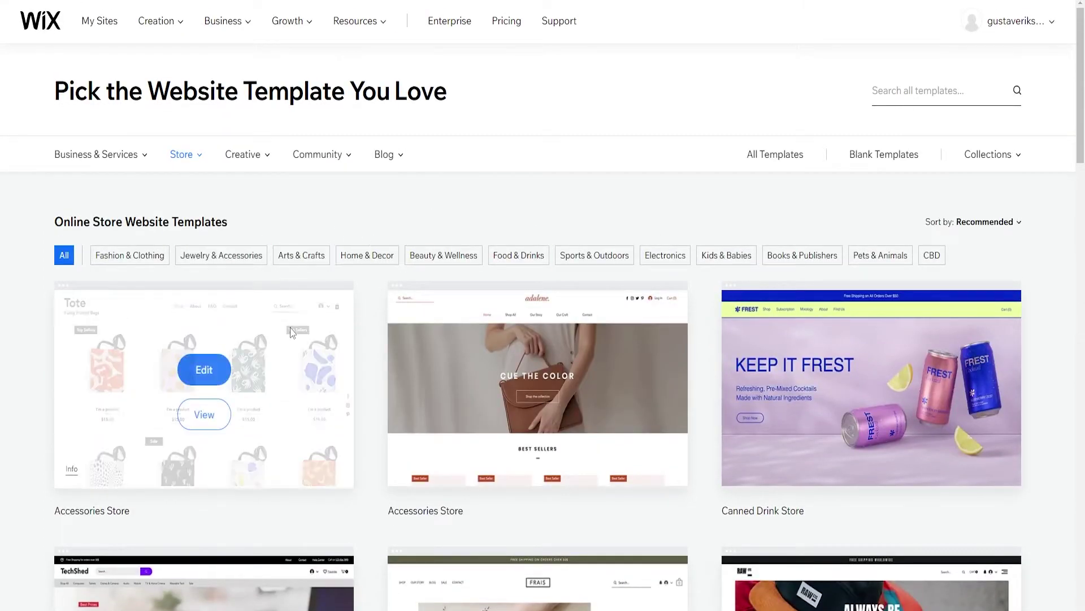
scroll(452, 351, down, 2)
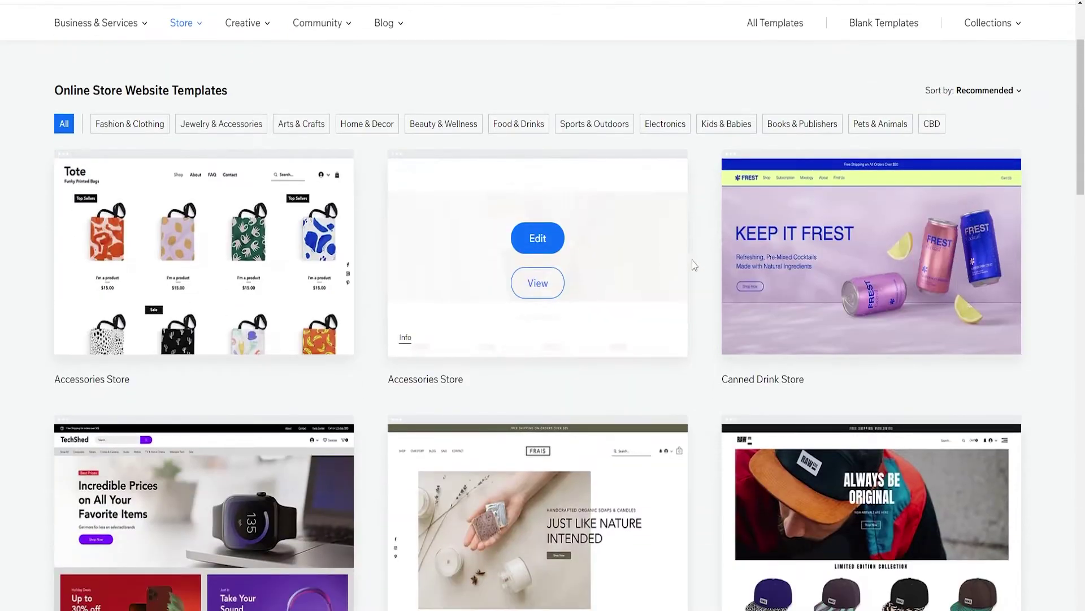
mouse_move(808, 270)
scroll(679, 277, down, 3)
mouse_move(261, 339)
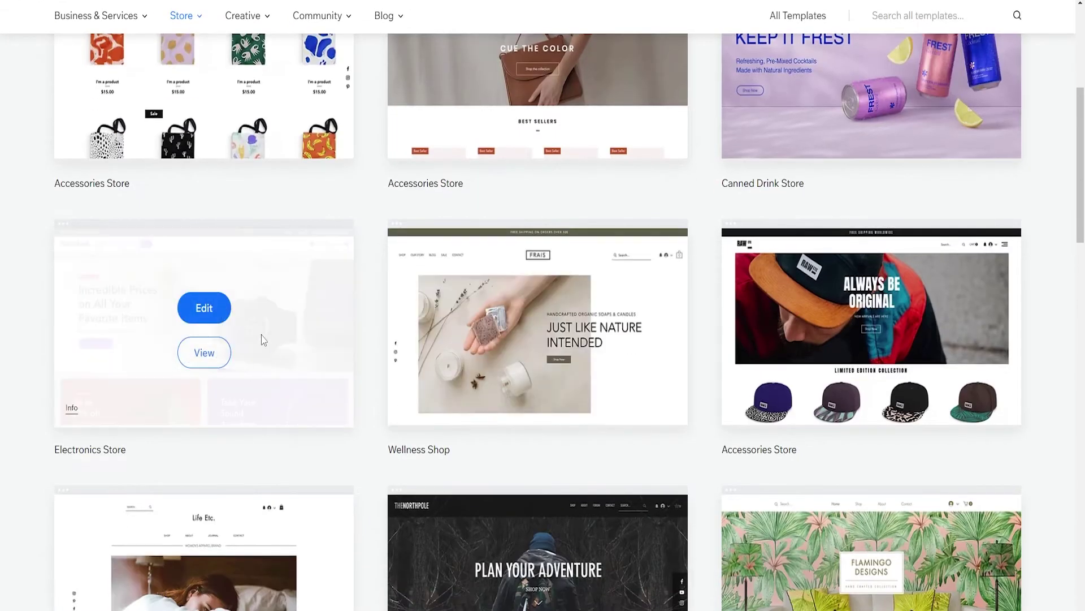
scroll(309, 317, up, 2)
scroll(330, 324, up, 3)
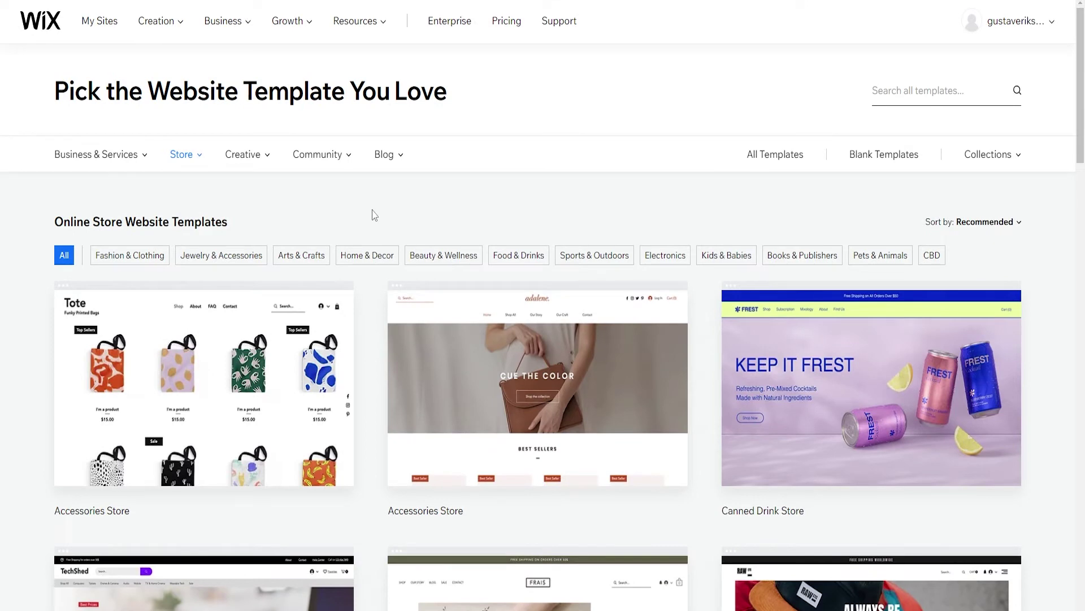
scroll(385, 217, down, 3)
mouse_move(428, 248)
scroll(425, 246, down, 3)
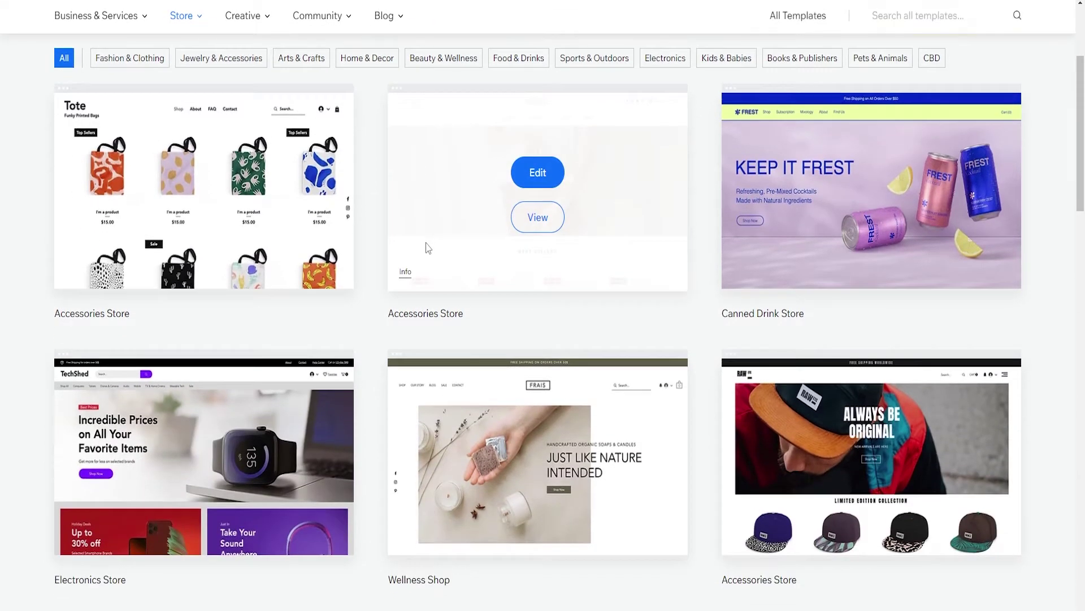
scroll(468, 304, down, 1)
scroll(468, 304, down, 1)
Step: Preview the RAW ETC Accessories Store template and examine its hero image, product collection and Instagram section
mouse_move(823, 238)
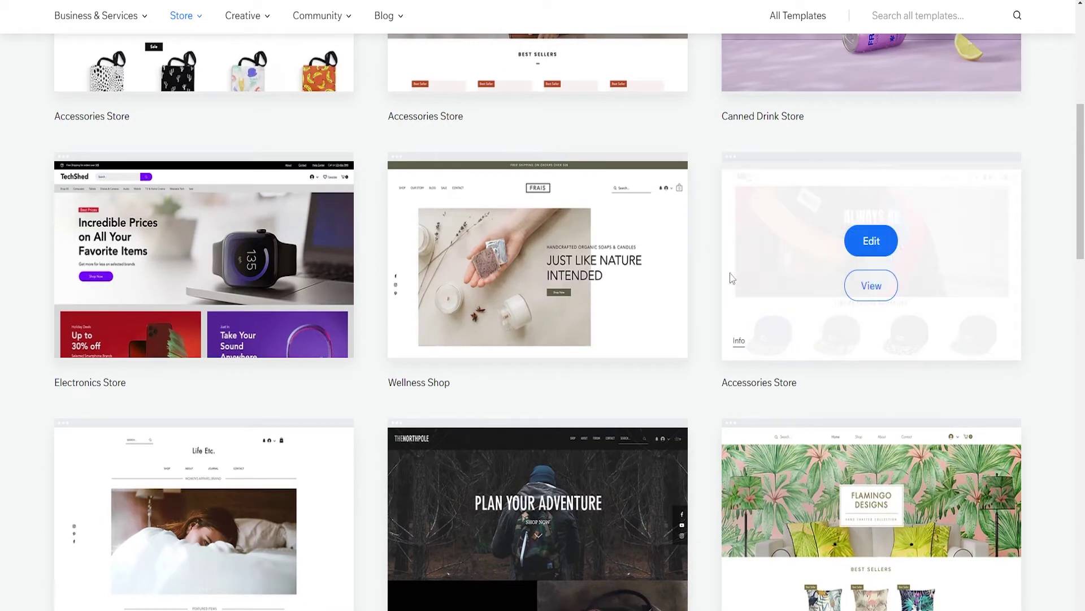
click(870, 286)
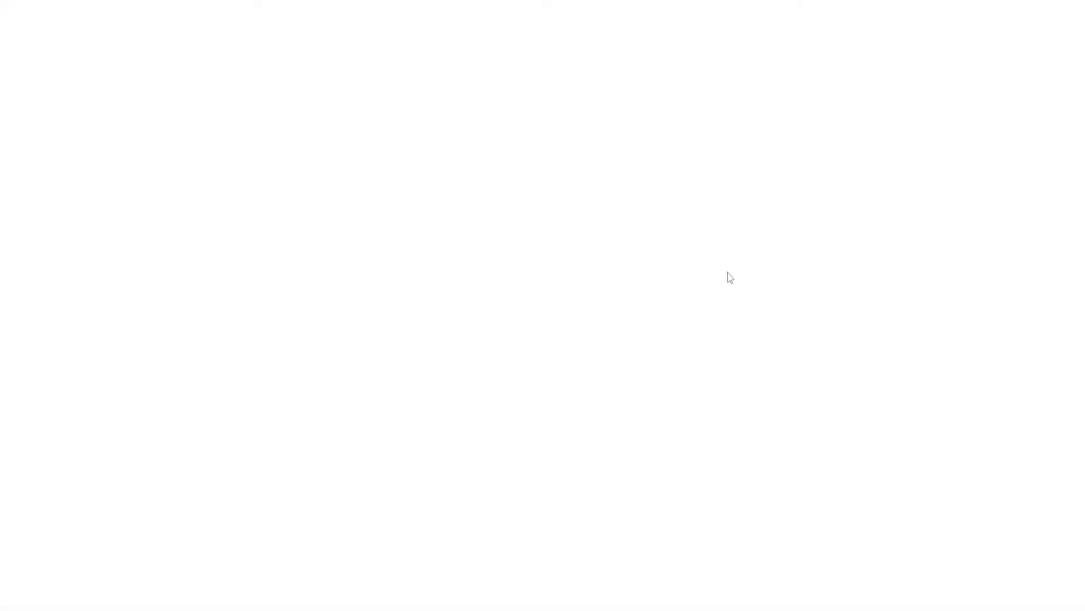
scroll(504, 215, down, 5)
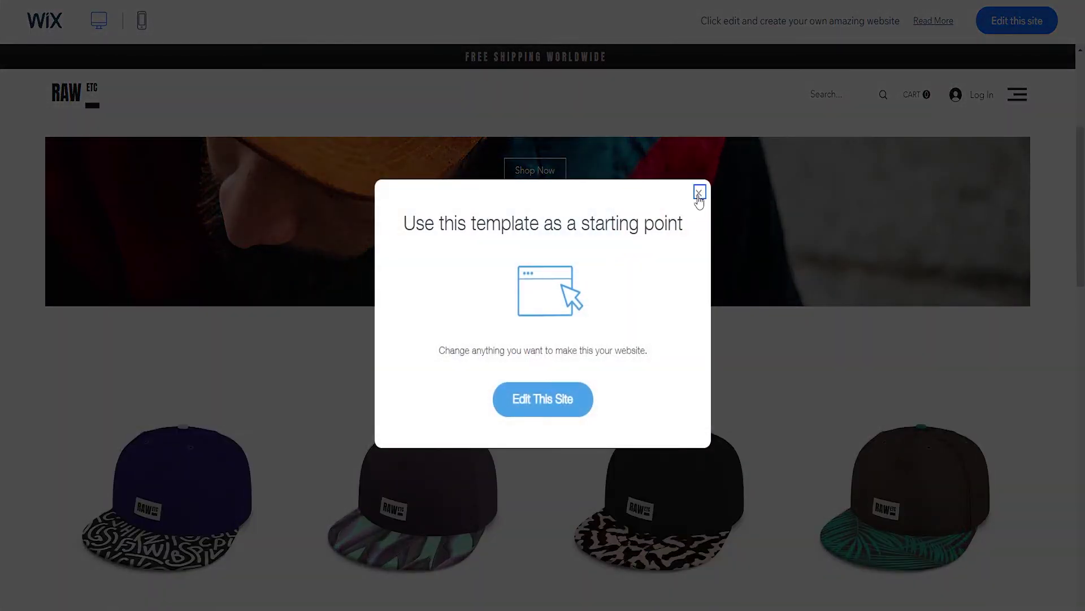
click(699, 195)
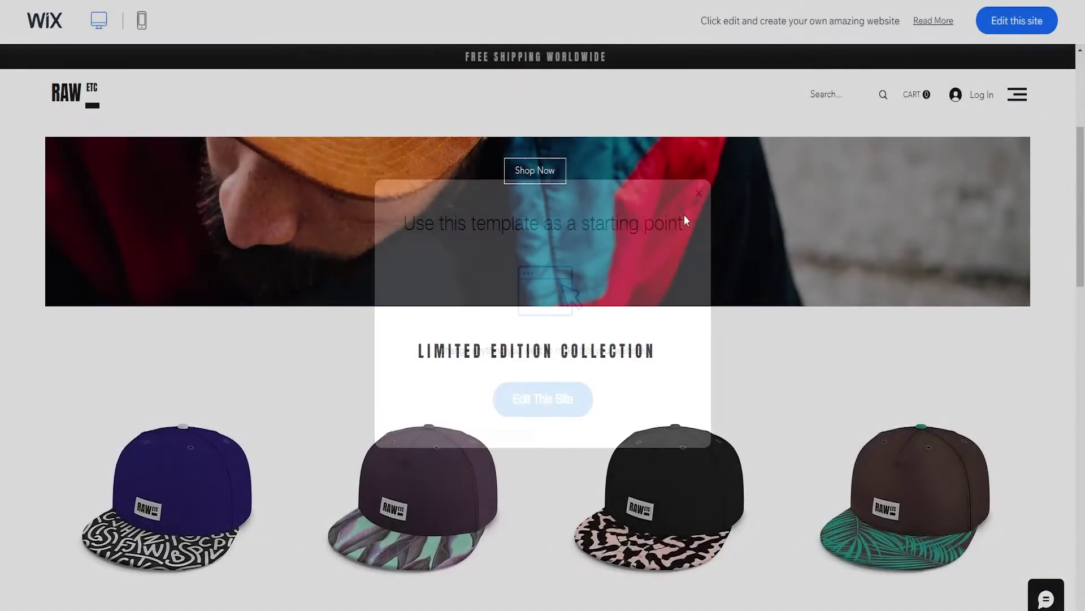
scroll(872, 273, down, 10)
scroll(871, 272, up, 4)
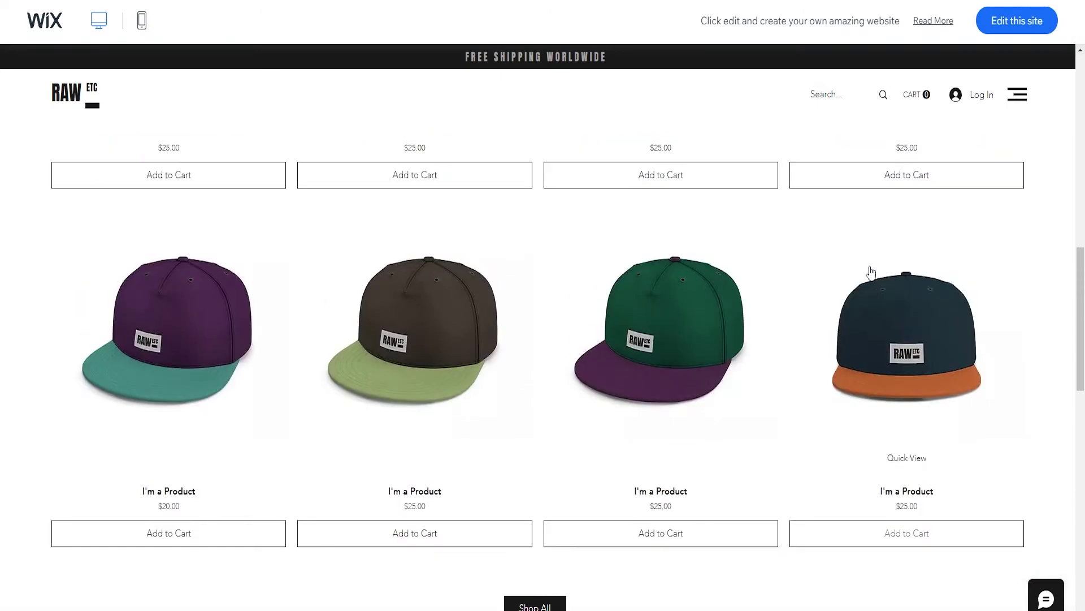
scroll(498, 311, down, 10)
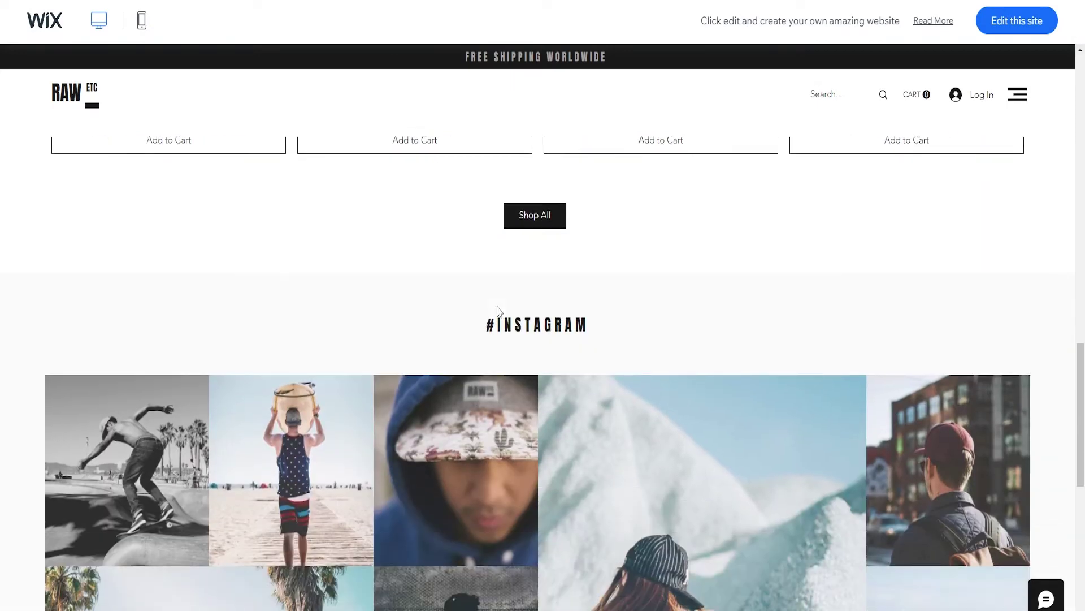
scroll(498, 311, down, 3)
scroll(514, 312, up, 15)
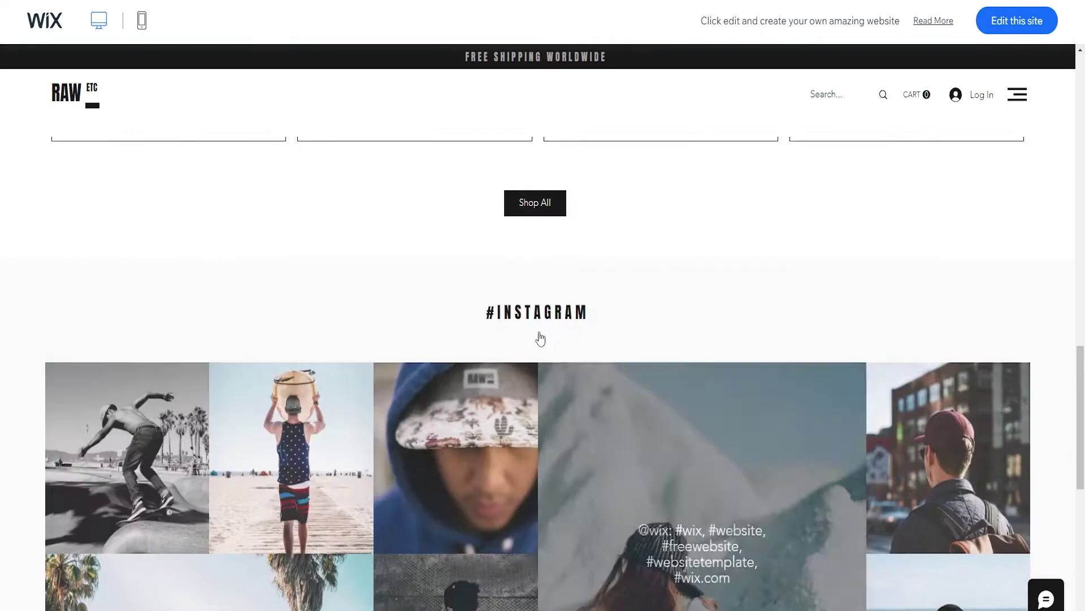
scroll(548, 342, up, 4)
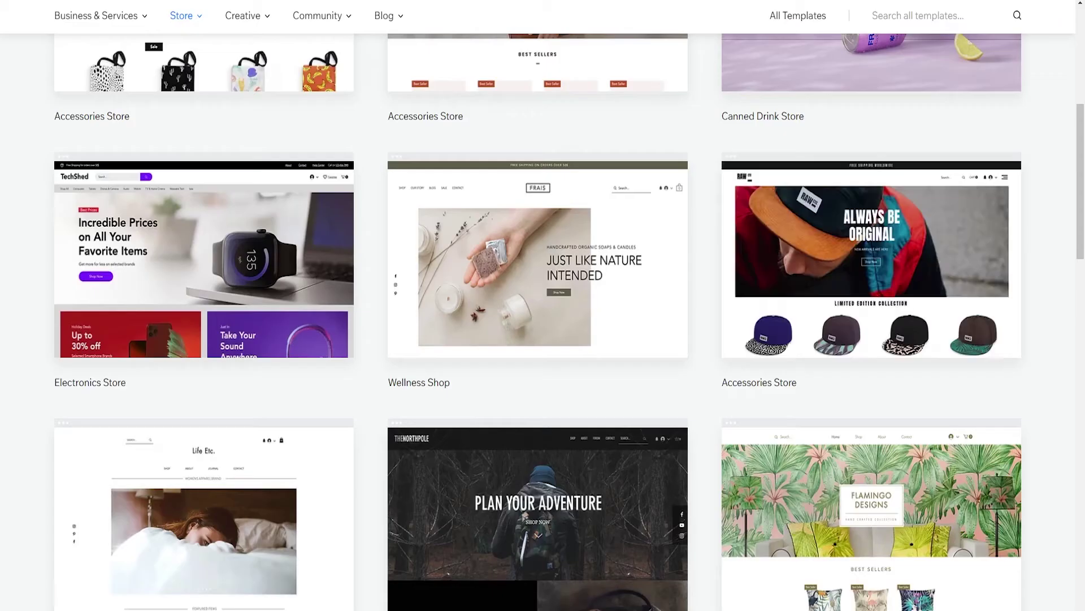
scroll(206, 242, down, 5)
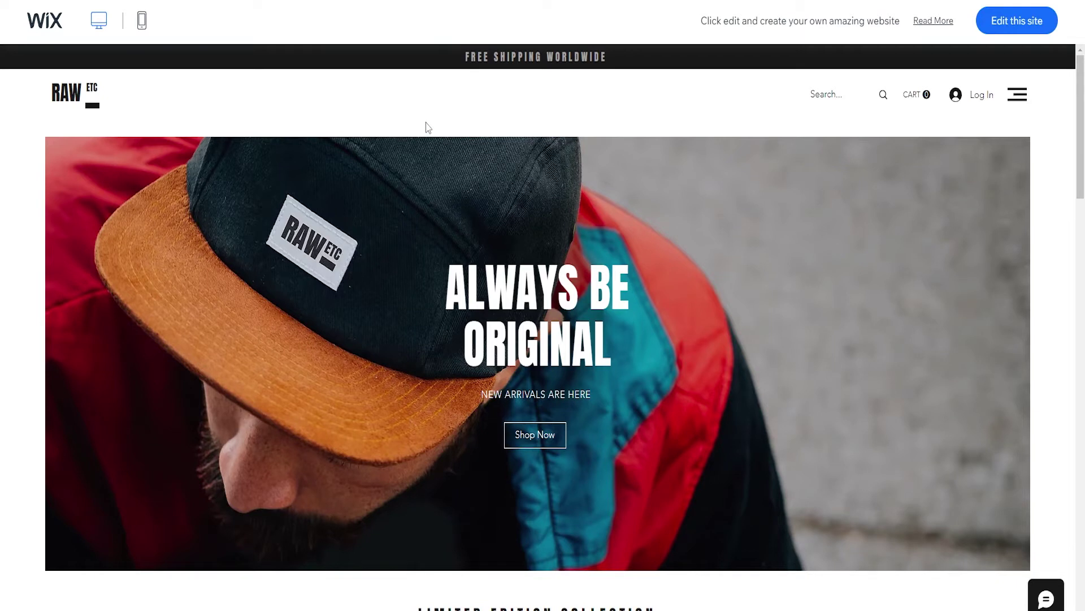
Step: Open the RAW ETC Accessories Store template for editing and look over its home page
click(1009, 23)
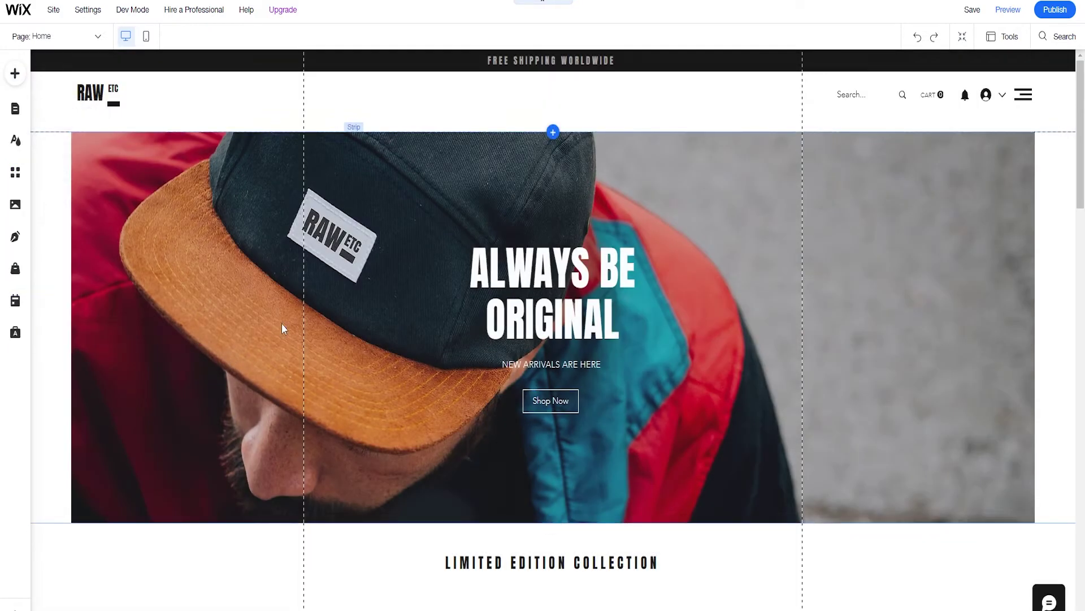
scroll(282, 324, down, 10)
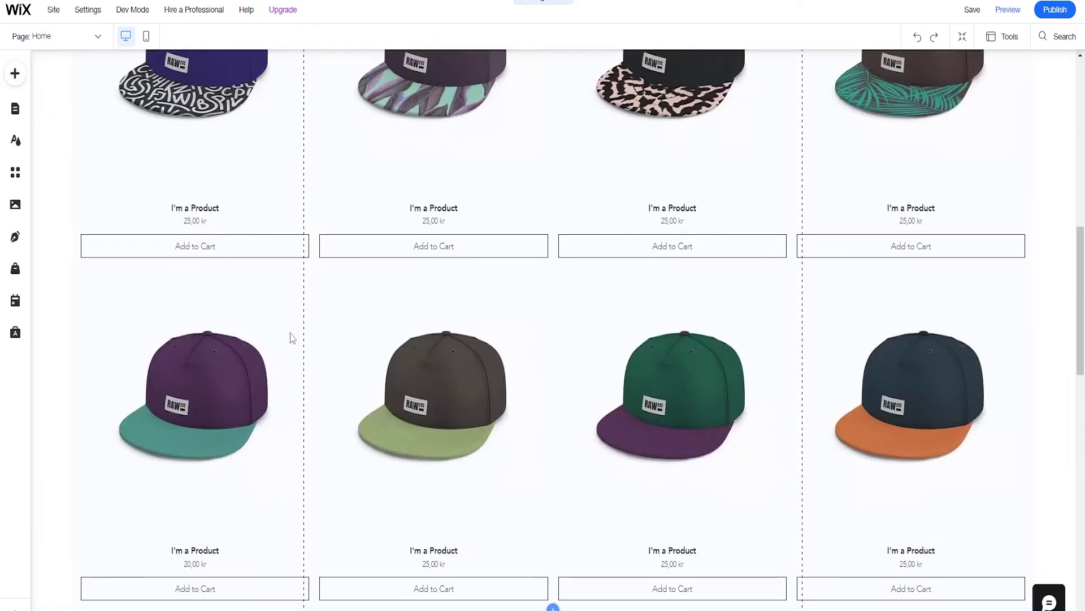
scroll(395, 294, up, 15)
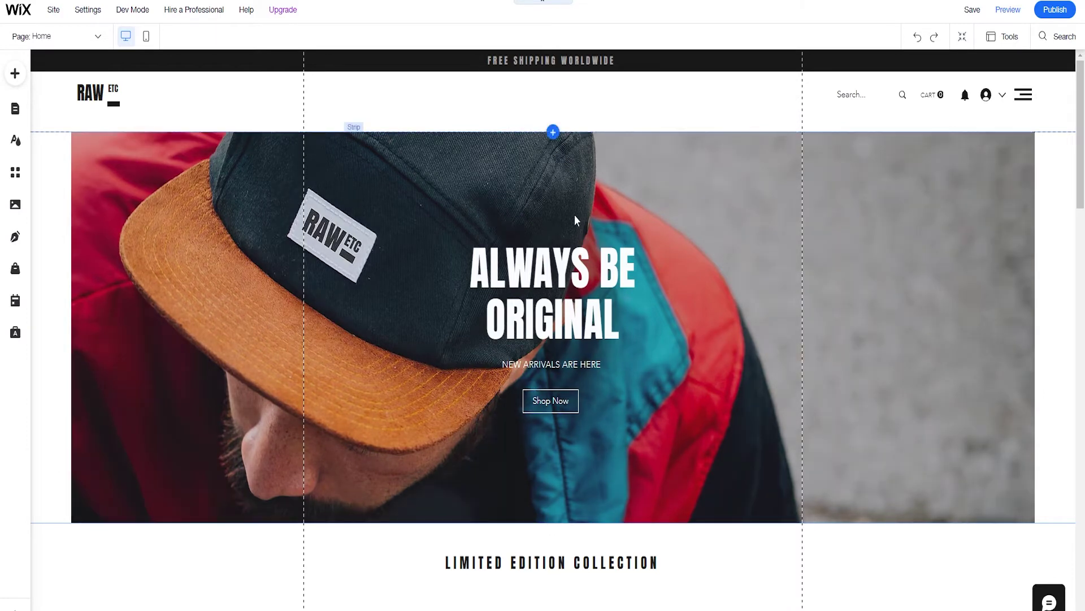
Step: Try the Page stretch option on the hero strip and return the strip to the Screen option
click(451, 190)
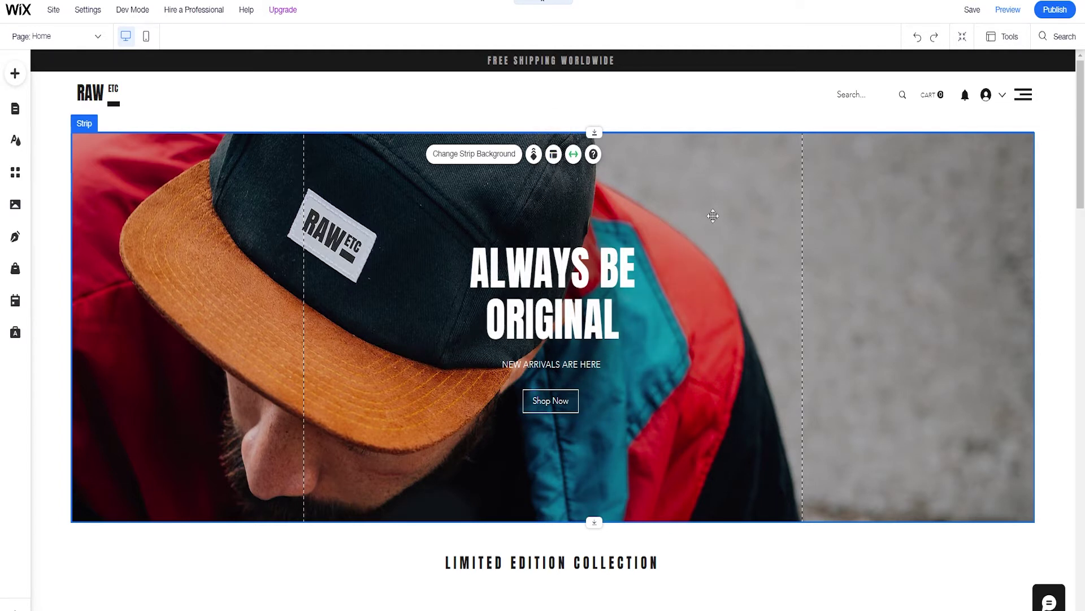
click(573, 154)
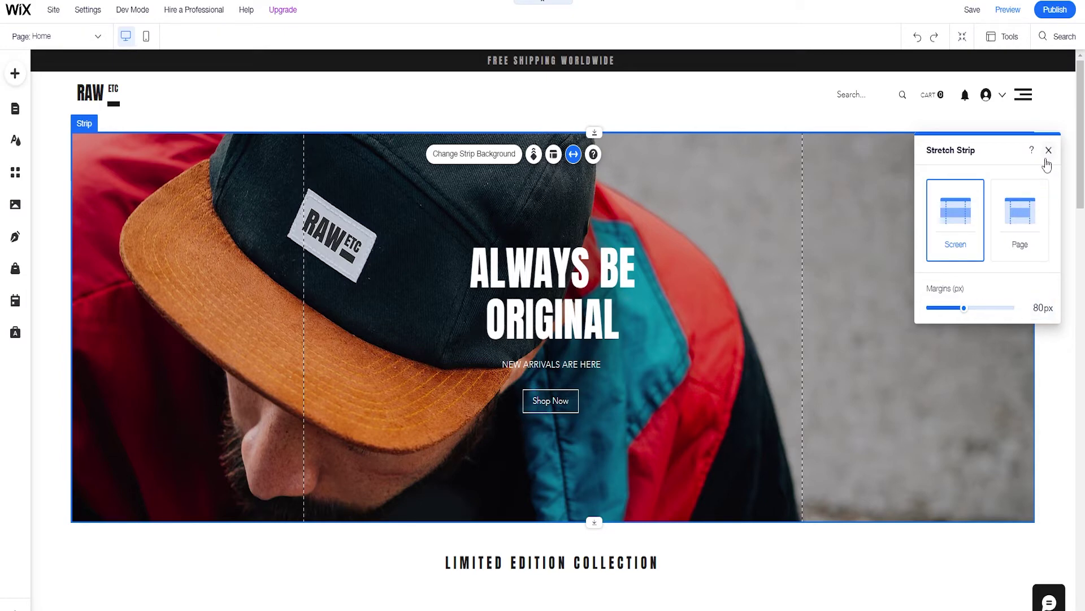
click(1014, 222)
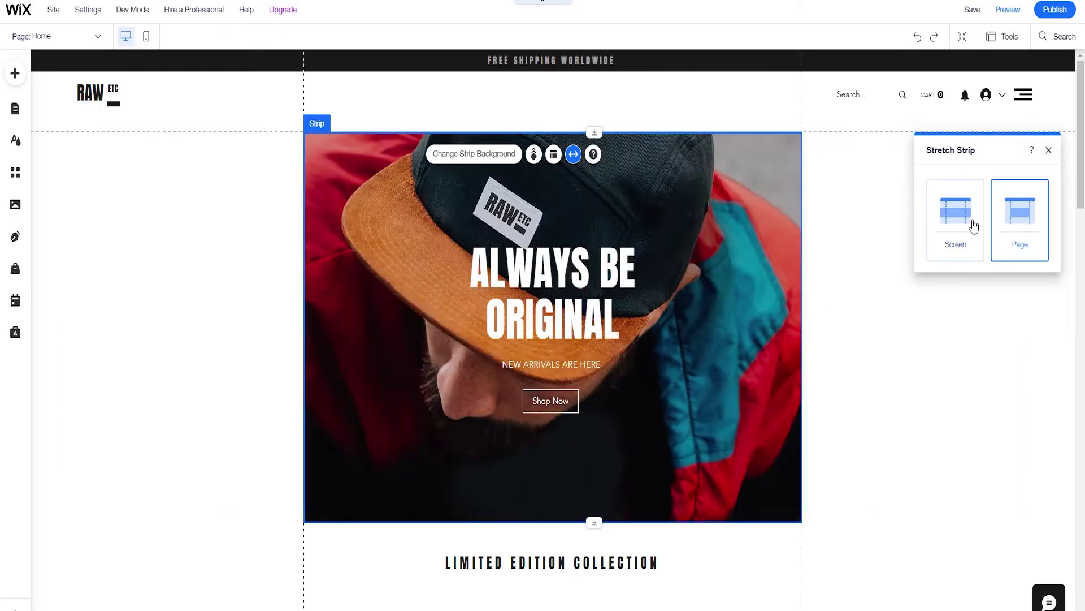
click(963, 225)
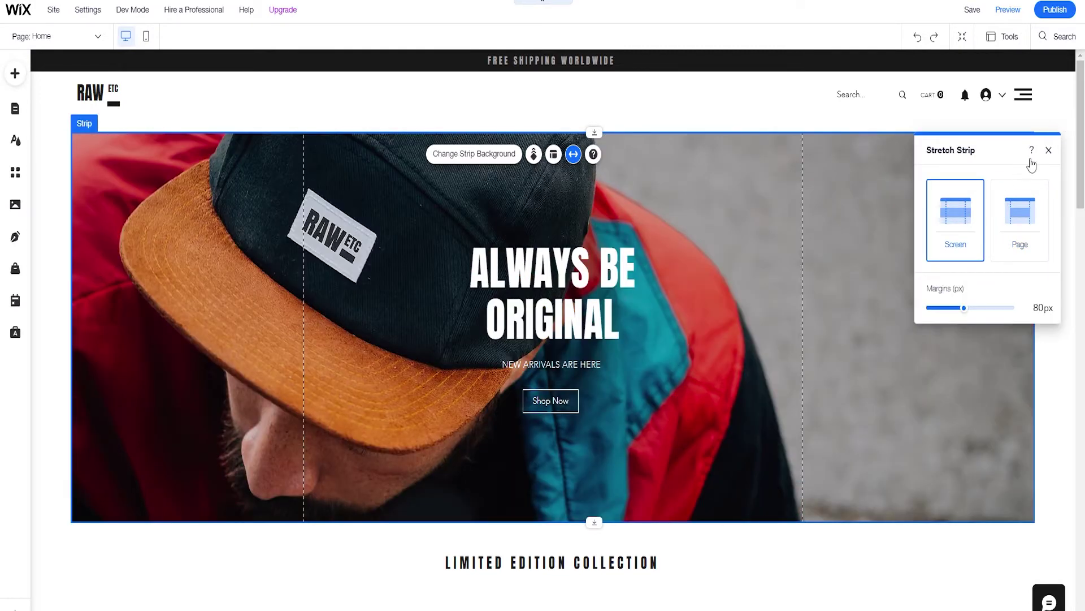
click(1046, 150)
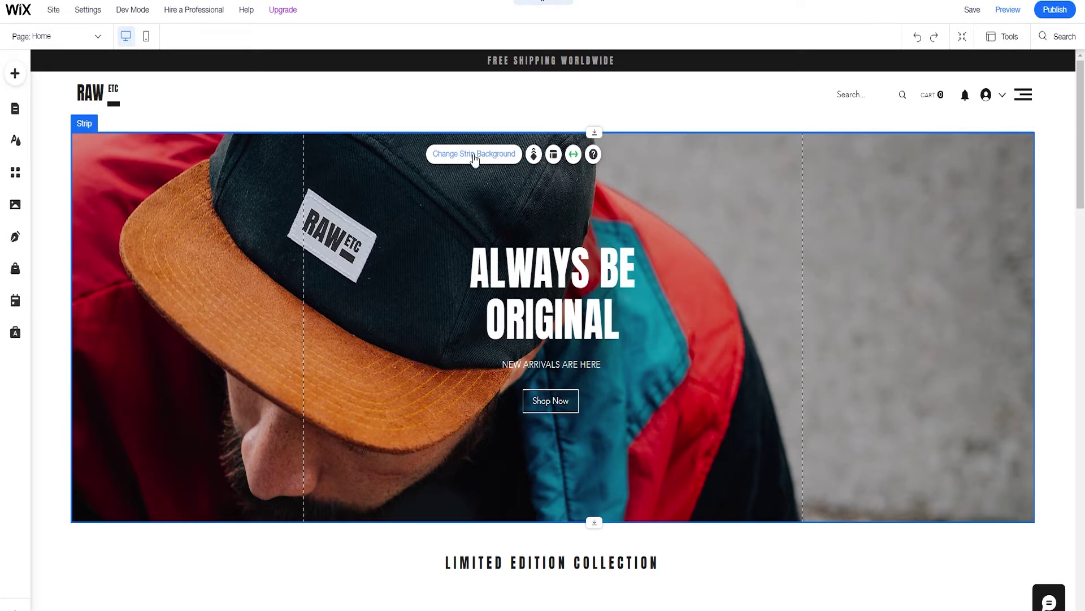
Step: Open the image settings of the hero strip's background and move the settings window closer to the strip
click(467, 160)
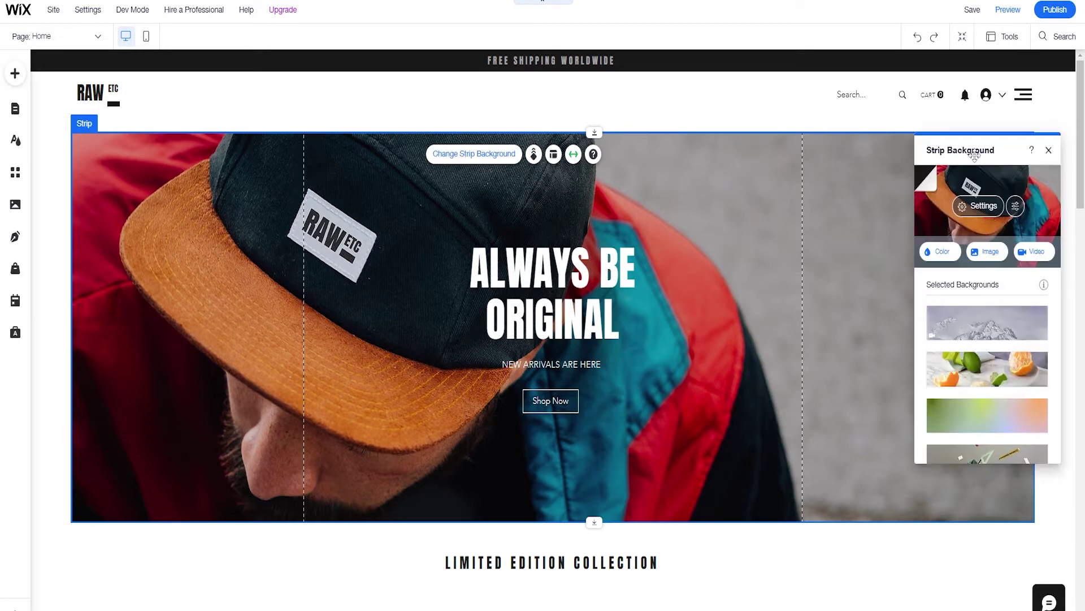
drag(975, 156, 732, 117)
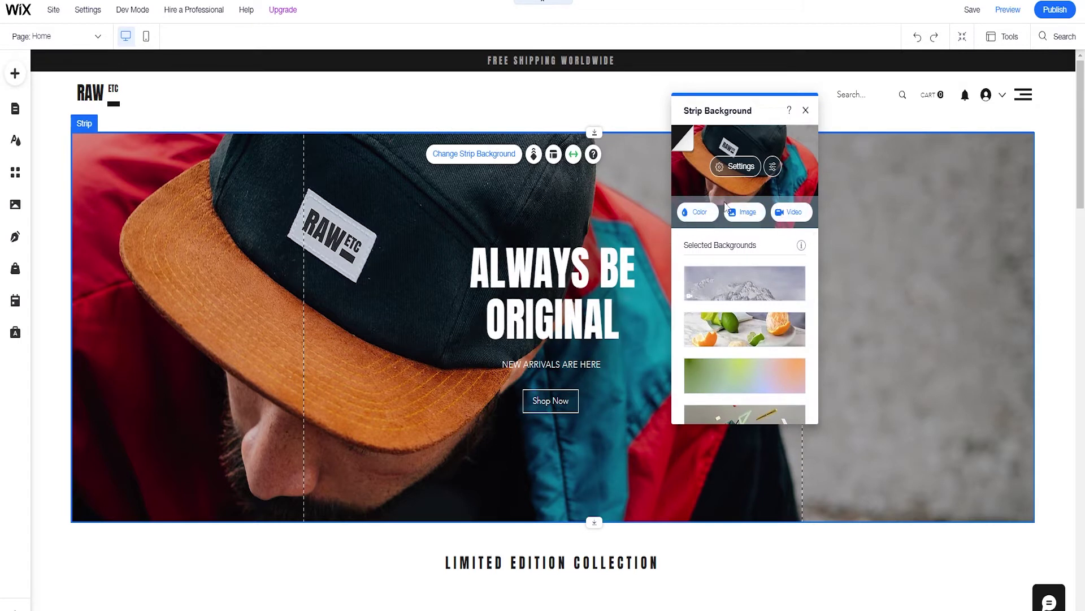
click(742, 166)
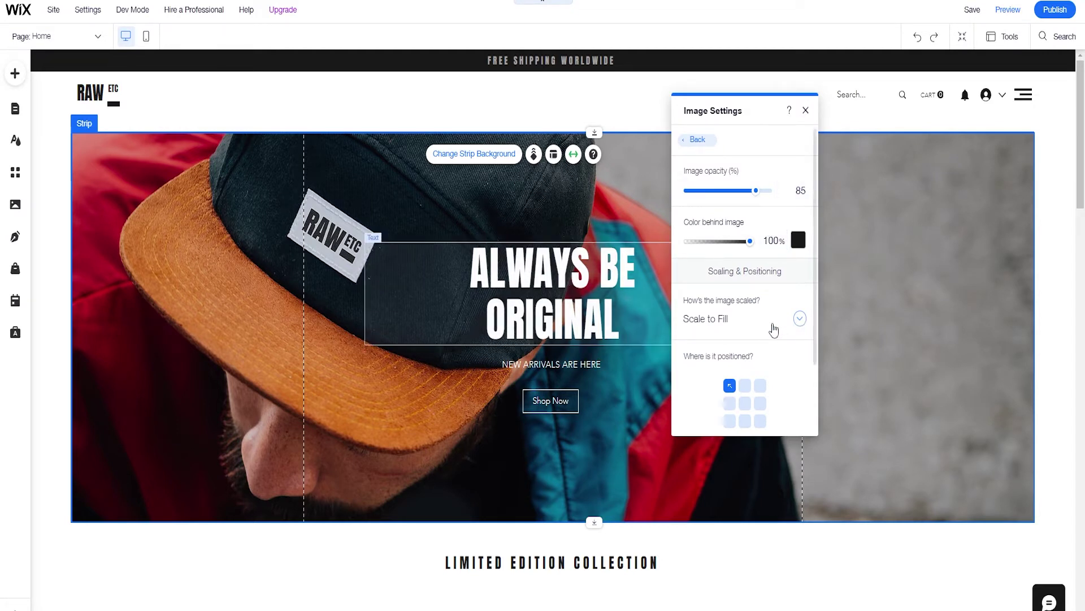
Step: Try the middle-right and centre positions for the hero background image and return it to the top-left position
scroll(774, 329, down, 1)
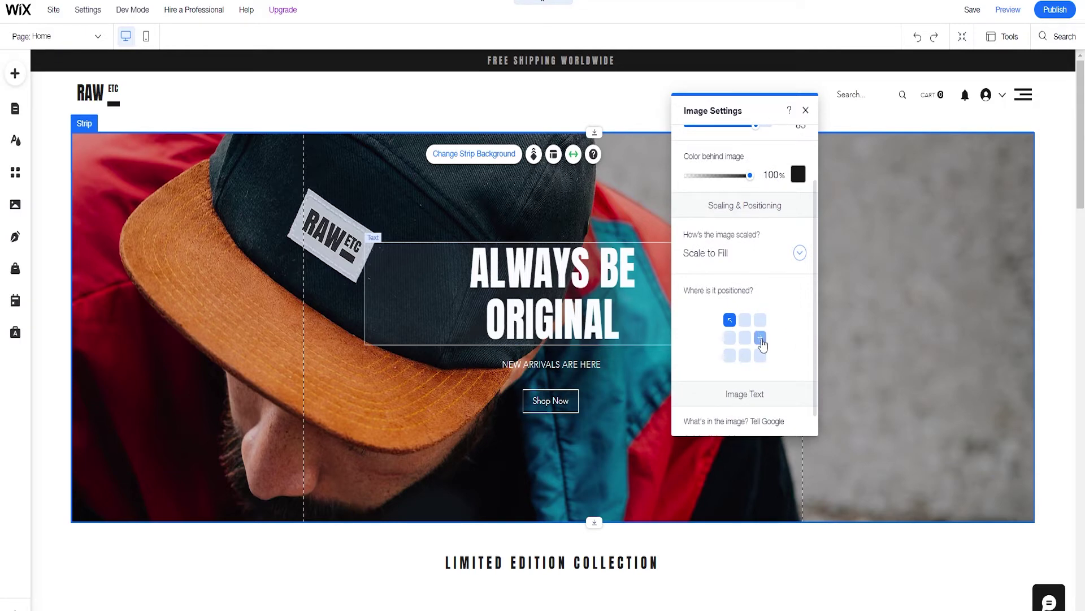
click(761, 338)
click(744, 340)
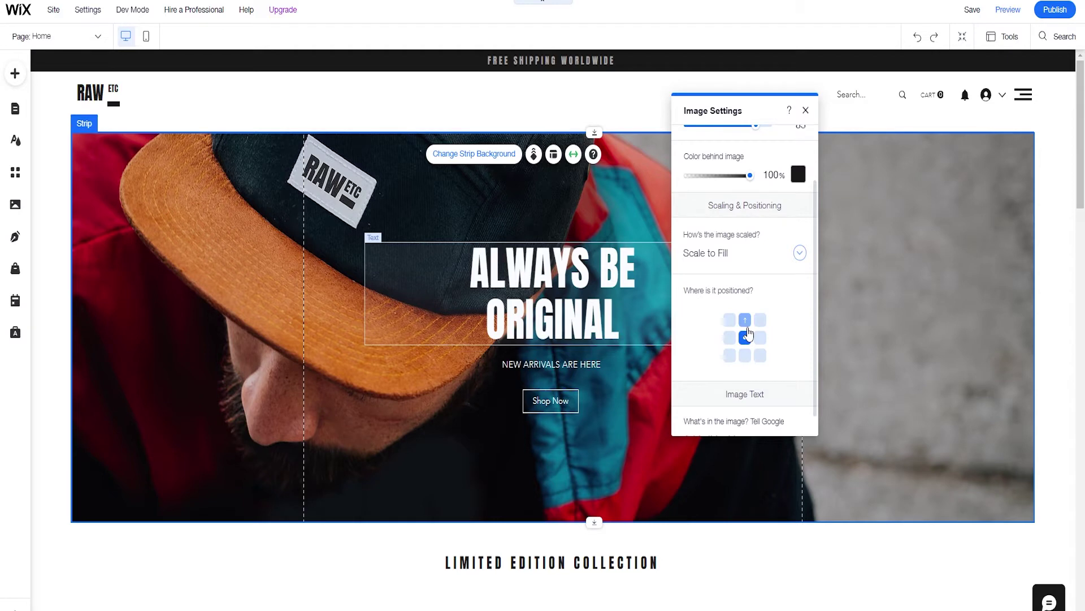
click(729, 320)
Step: Set the hero background image's scaling to Tile
click(718, 260)
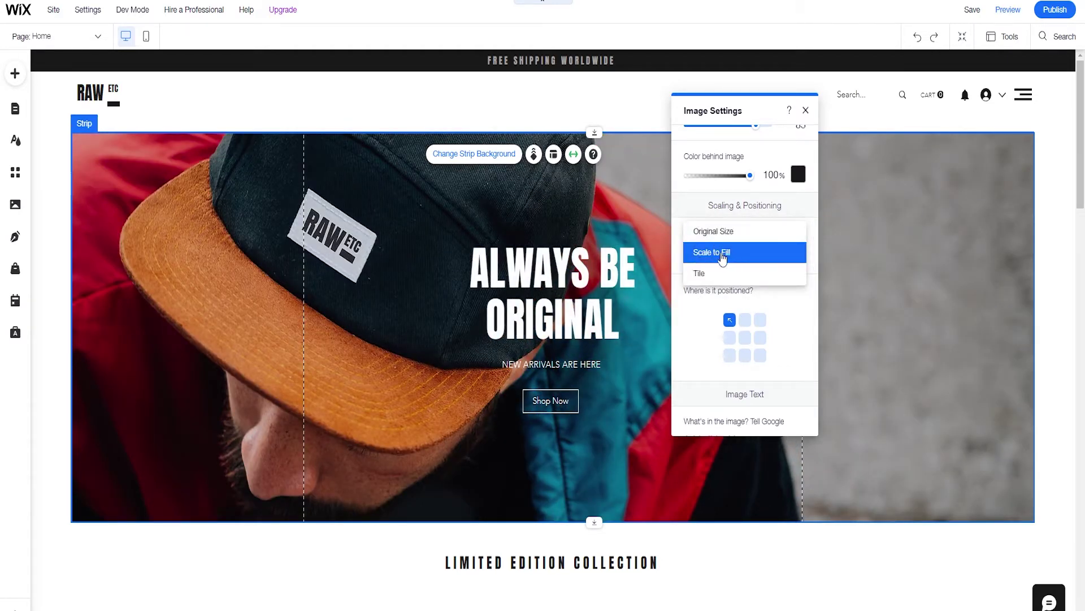
click(723, 274)
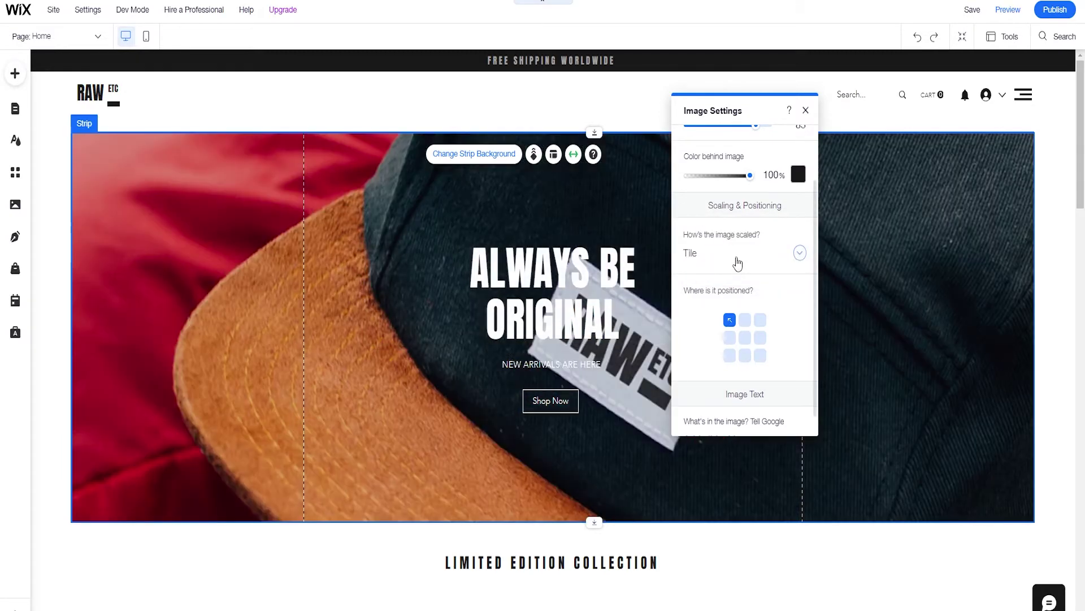
Step: Set the hero background image's scaling to Scale to Fill and return to the strip background options
click(736, 265)
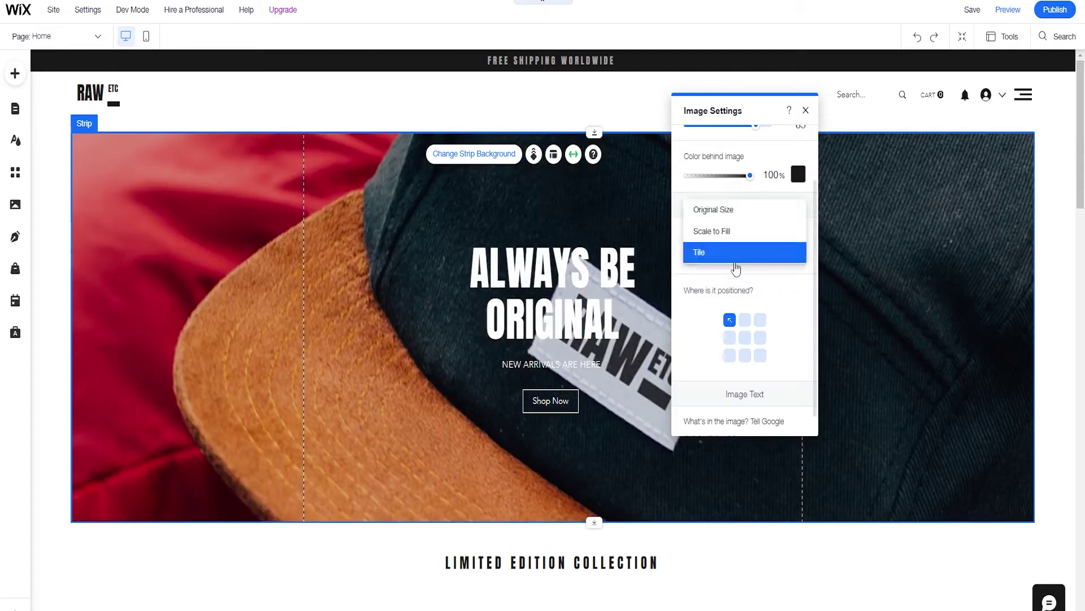
click(732, 232)
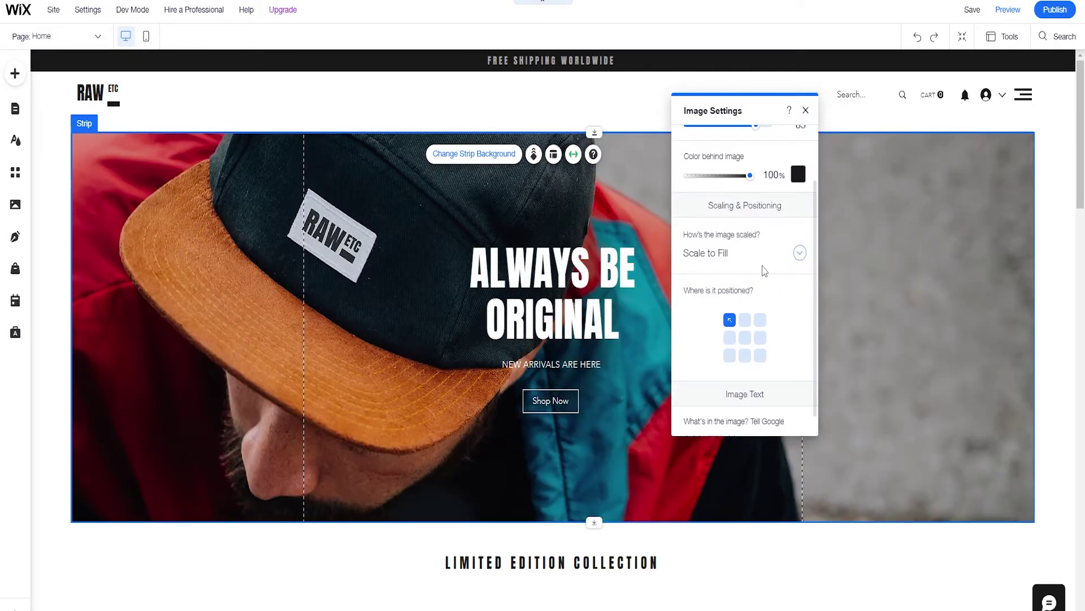
scroll(764, 290, up, 2)
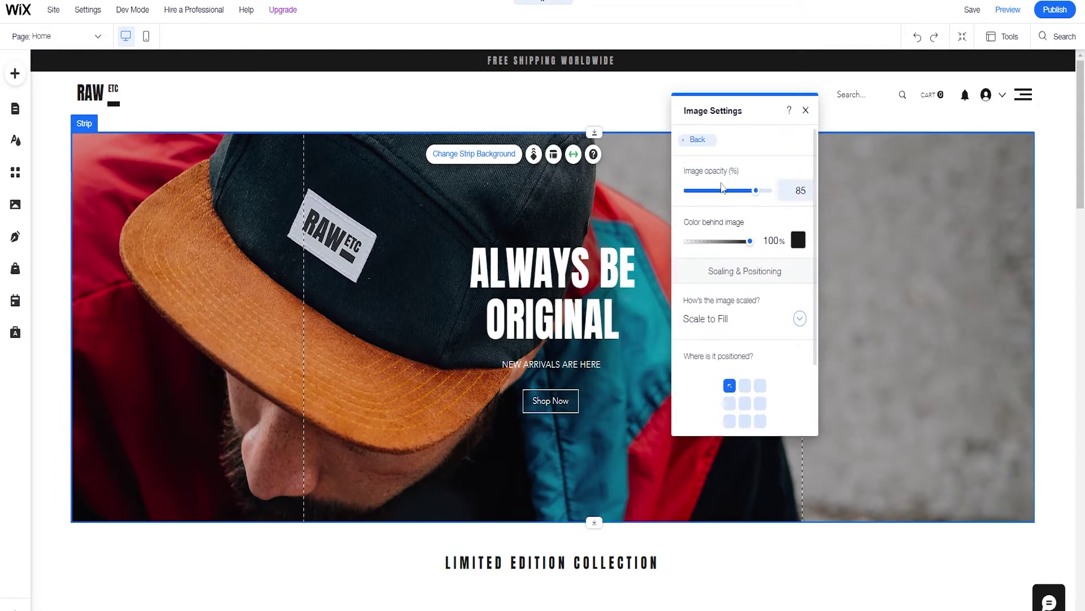
click(707, 144)
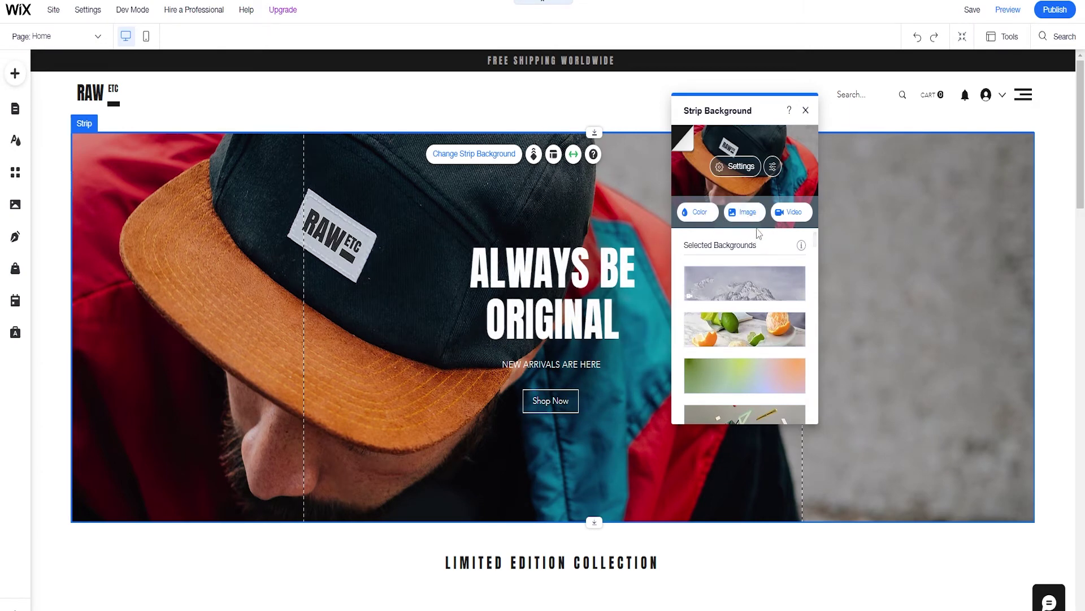
Step: Browse the Wix background images for the hero strip and search them for "cap"
click(743, 213)
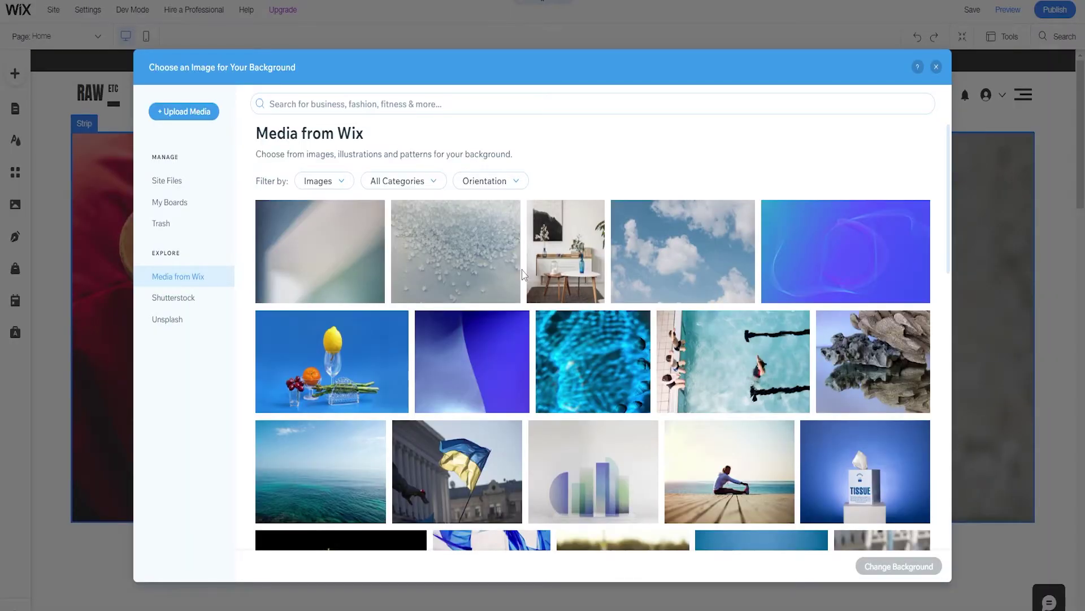
scroll(531, 294, down, 6)
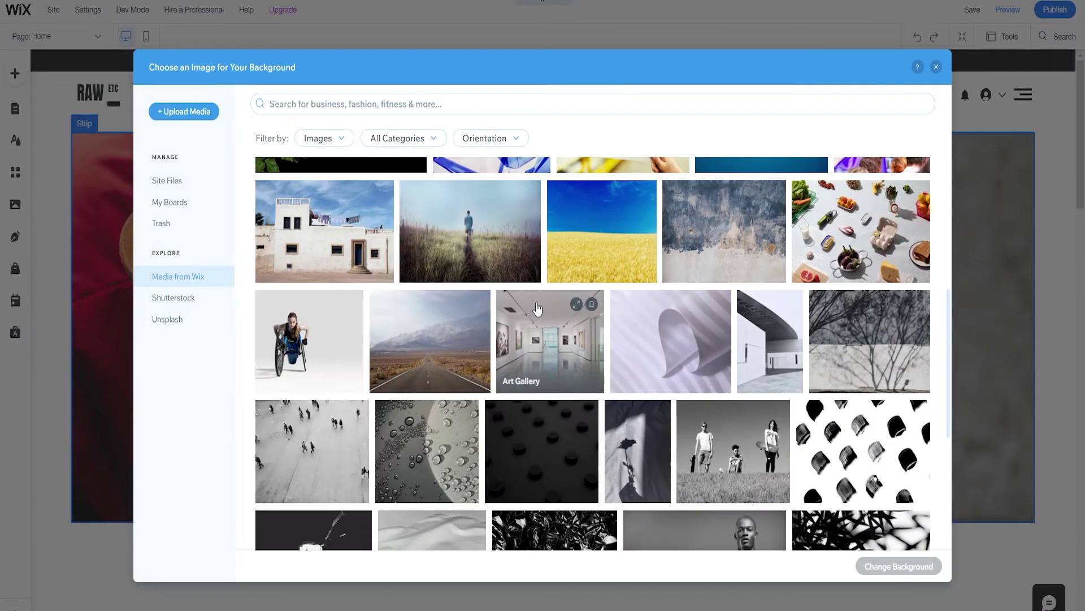
scroll(537, 309, up, 7)
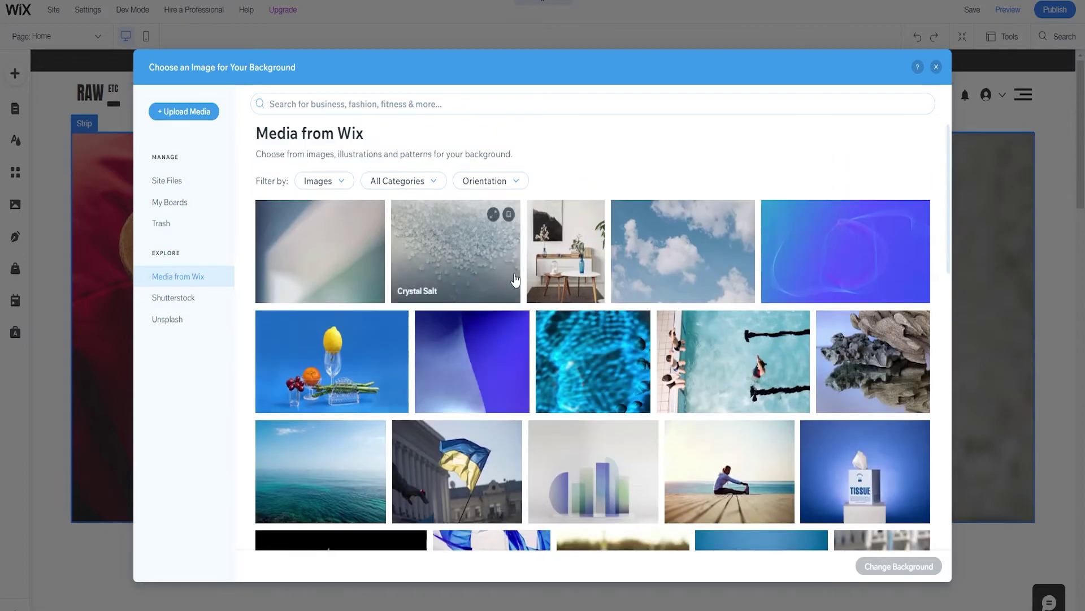
click(417, 104)
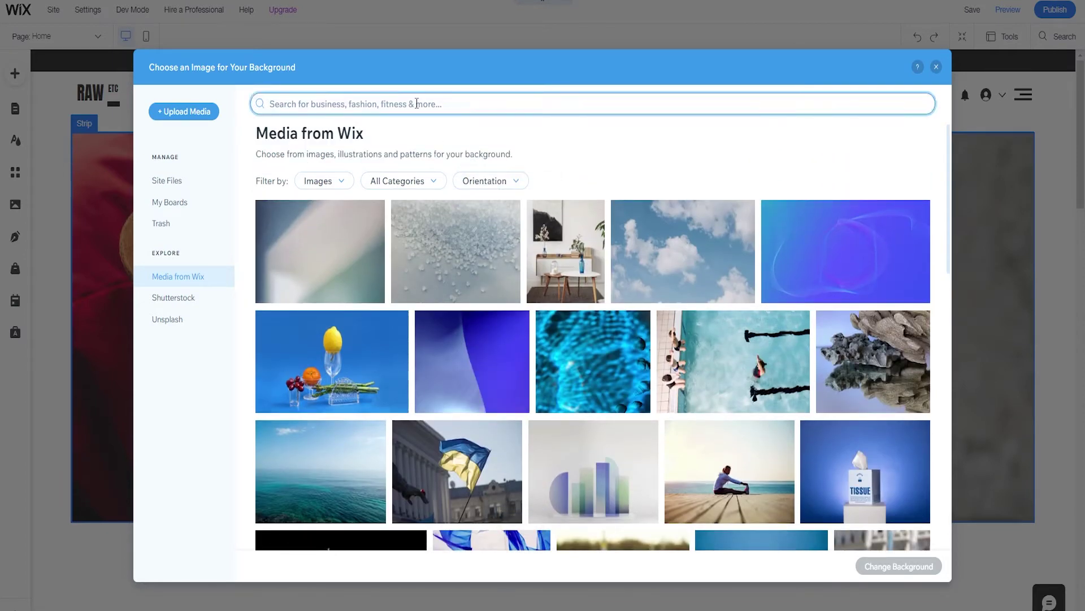
text(cap)
key(Return)
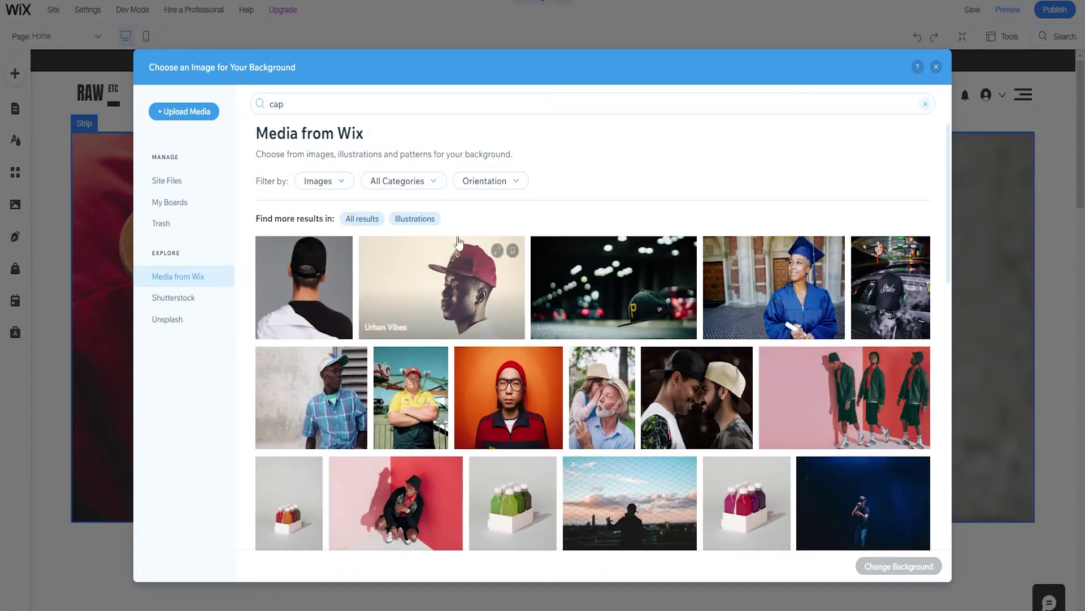
Step: Search the background images for "hat" and "car", and look through the car images
double_click(276, 104)
text(hat)
key(Return)
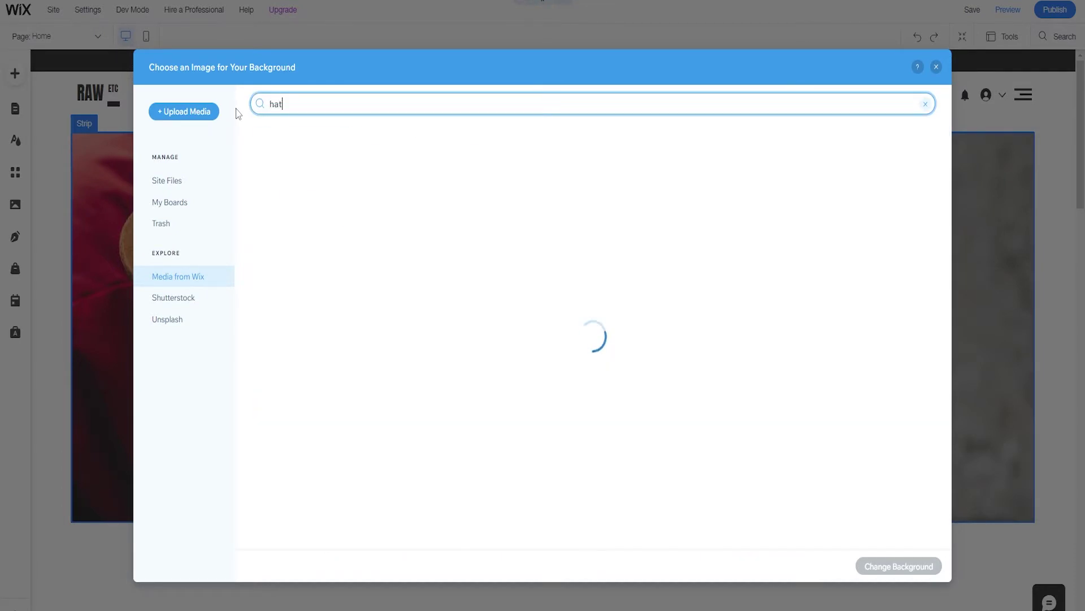
double_click(318, 104)
text(car)
key(Return)
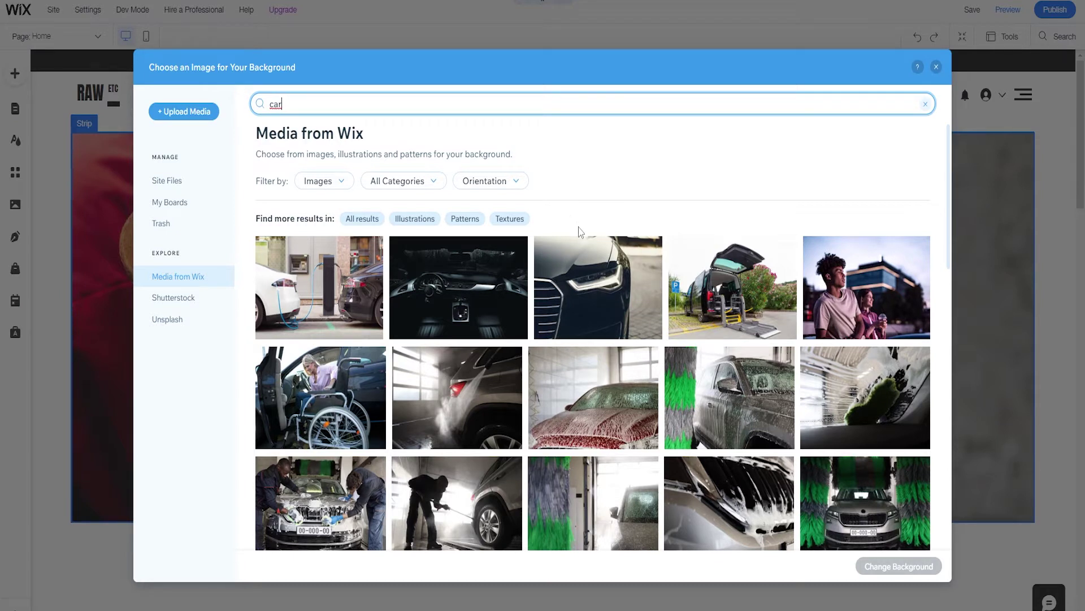
scroll(596, 374, down, 3)
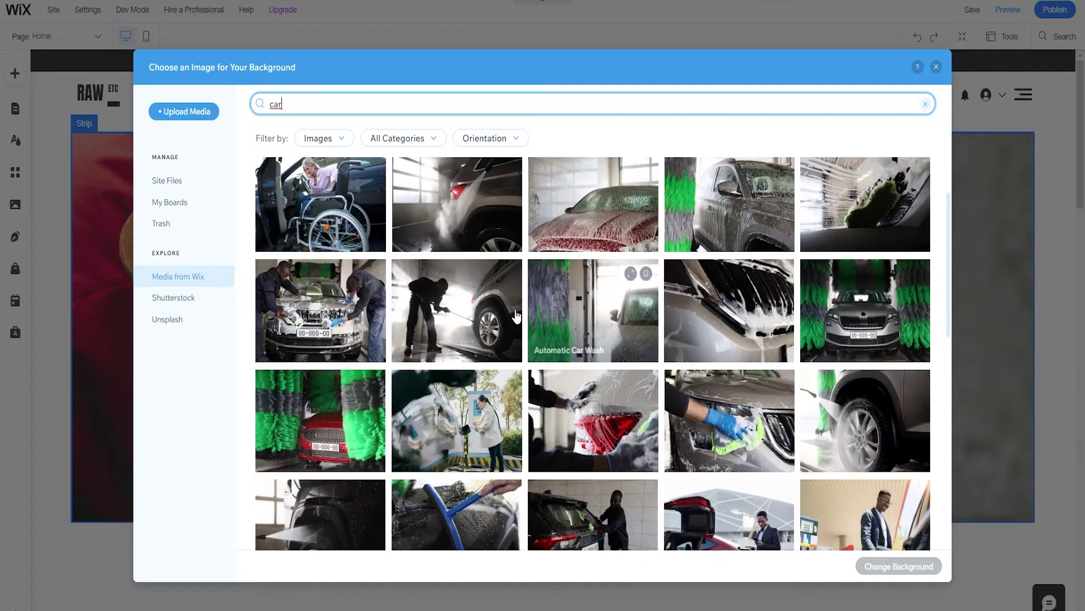
scroll(595, 374, up, 3)
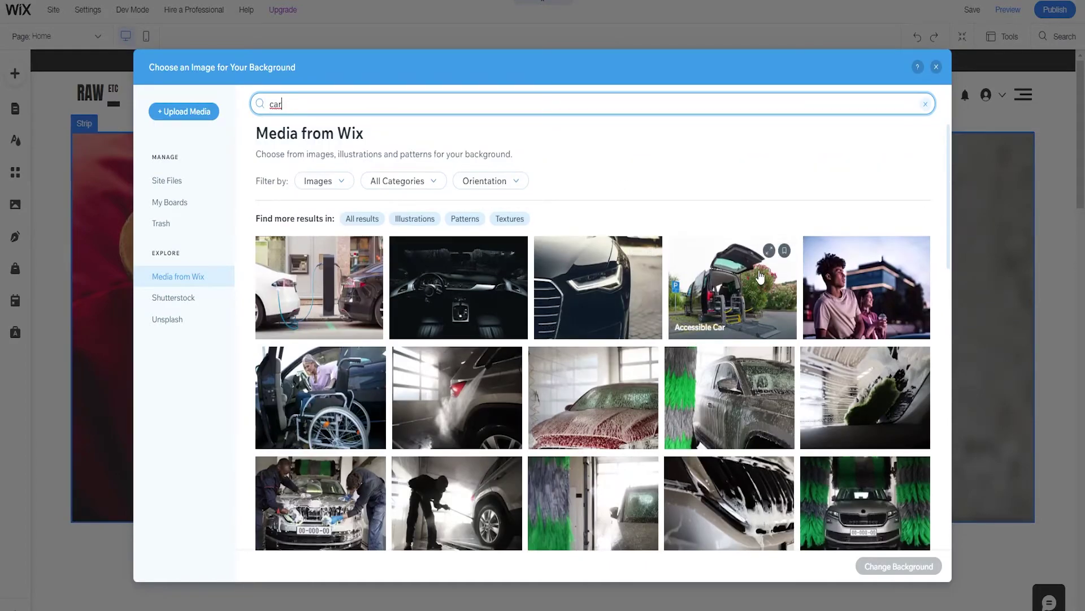
scroll(628, 306, down, 5)
scroll(611, 320, up, 5)
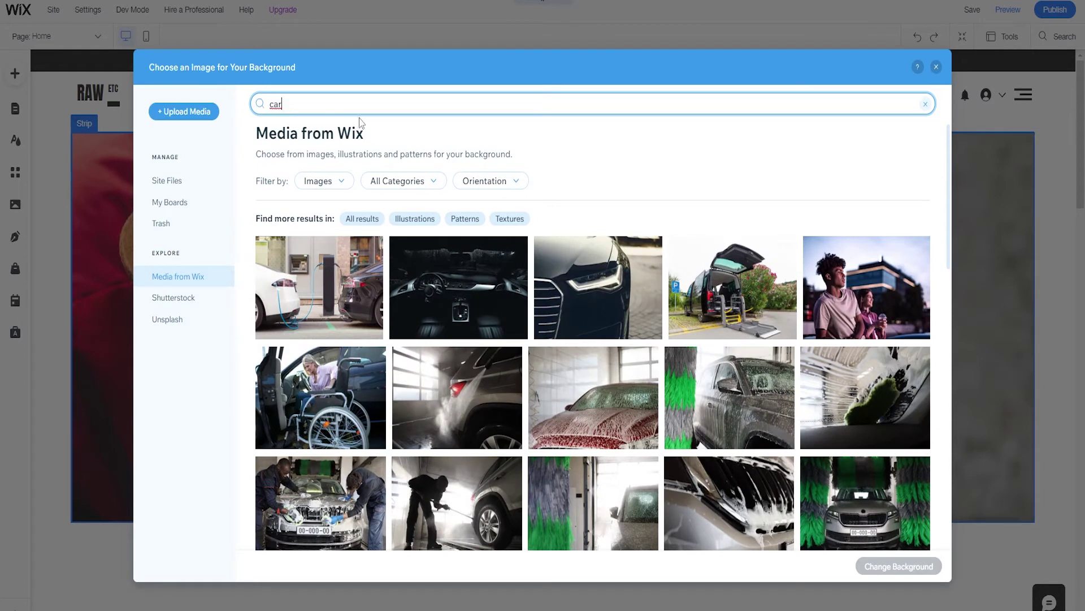
Step: Look at the upload sources for background media and close the background image chooser
click(179, 139)
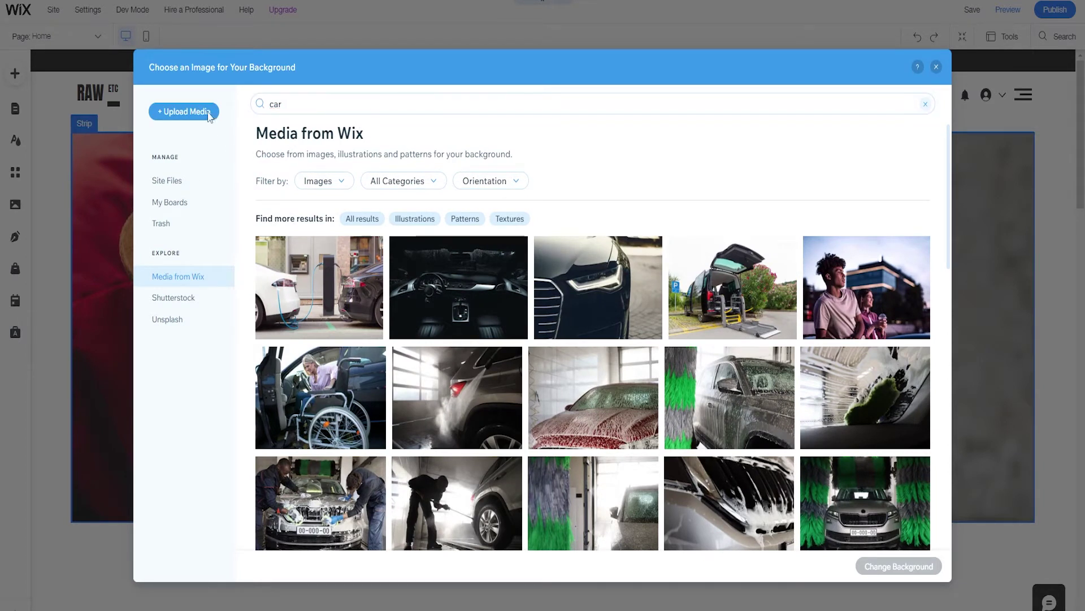
click(187, 116)
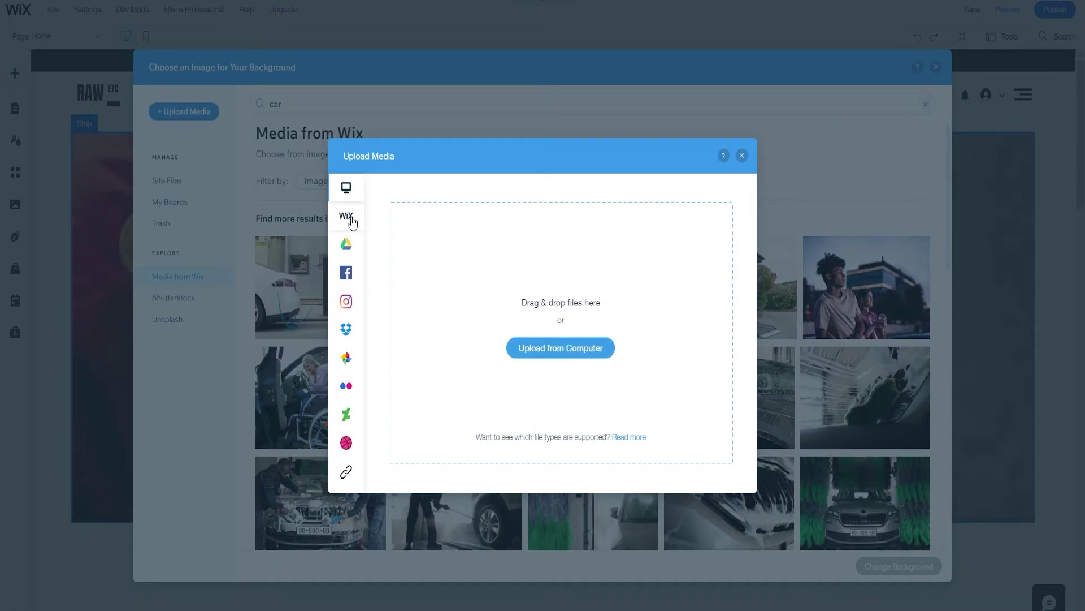
mouse_move(347, 219)
click(742, 156)
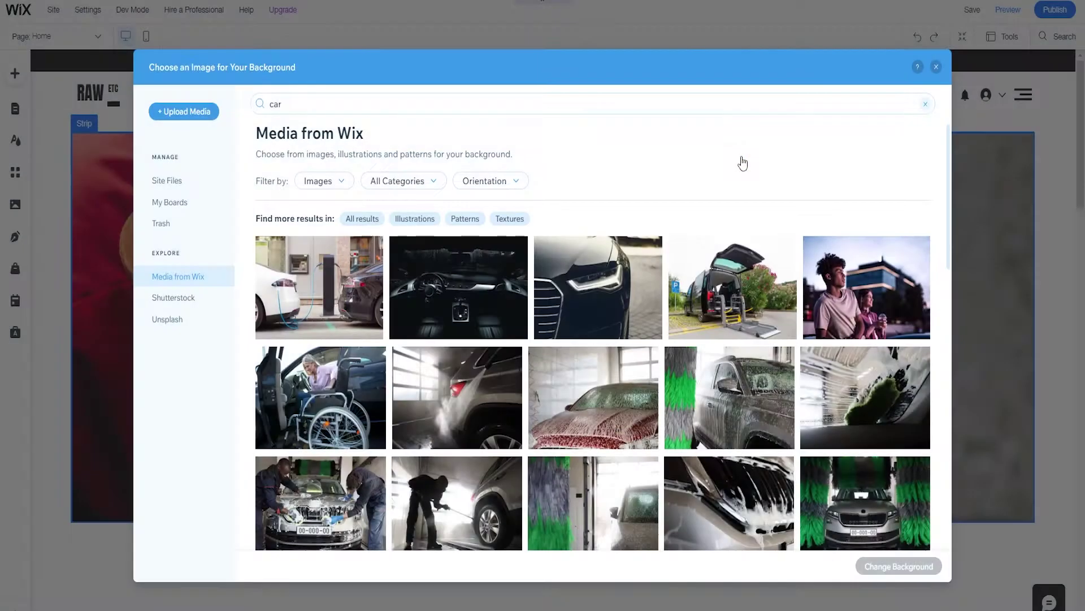
click(935, 67)
Step: Replace the word ALWAYS with NEVER in the hero strip's heading so it reads "NEVER BE ORIGINAL"
scroll(487, 296, down, 4)
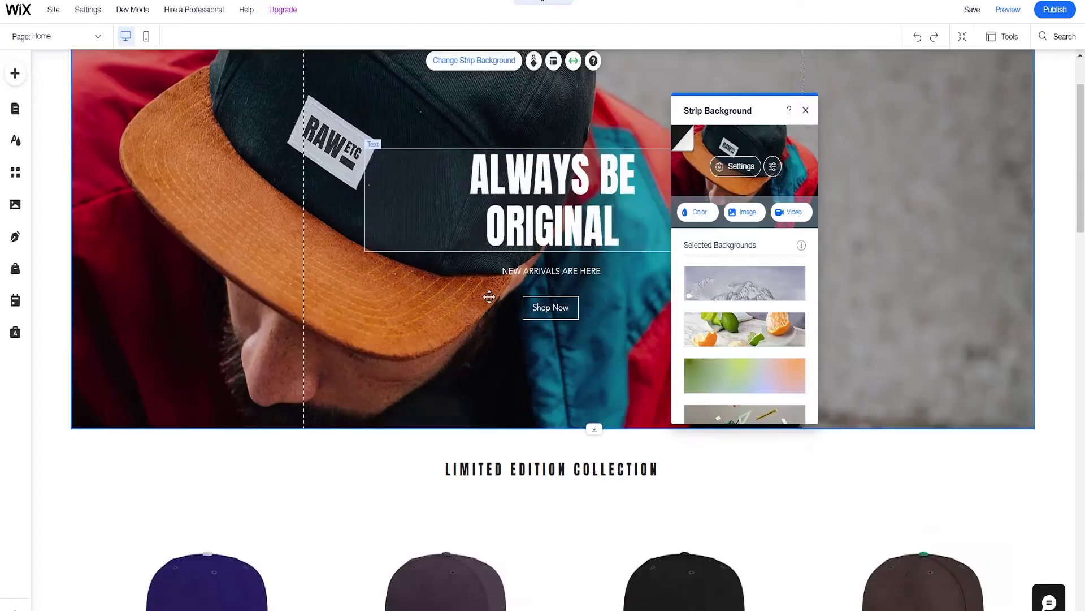
scroll(575, 293, up, 2)
scroll(575, 293, up, 1)
click(432, 180)
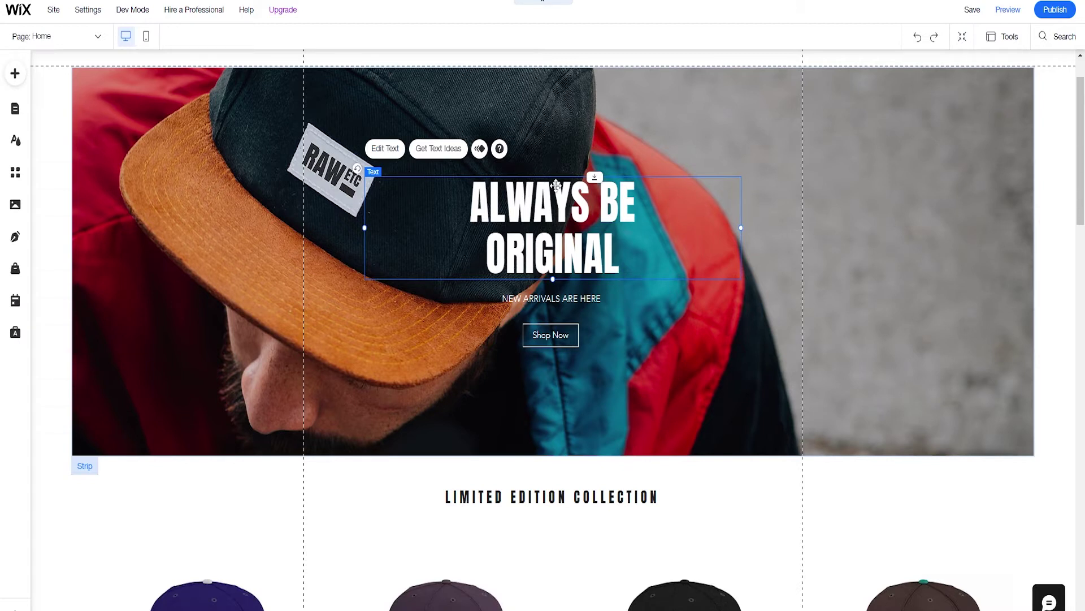
click(396, 149)
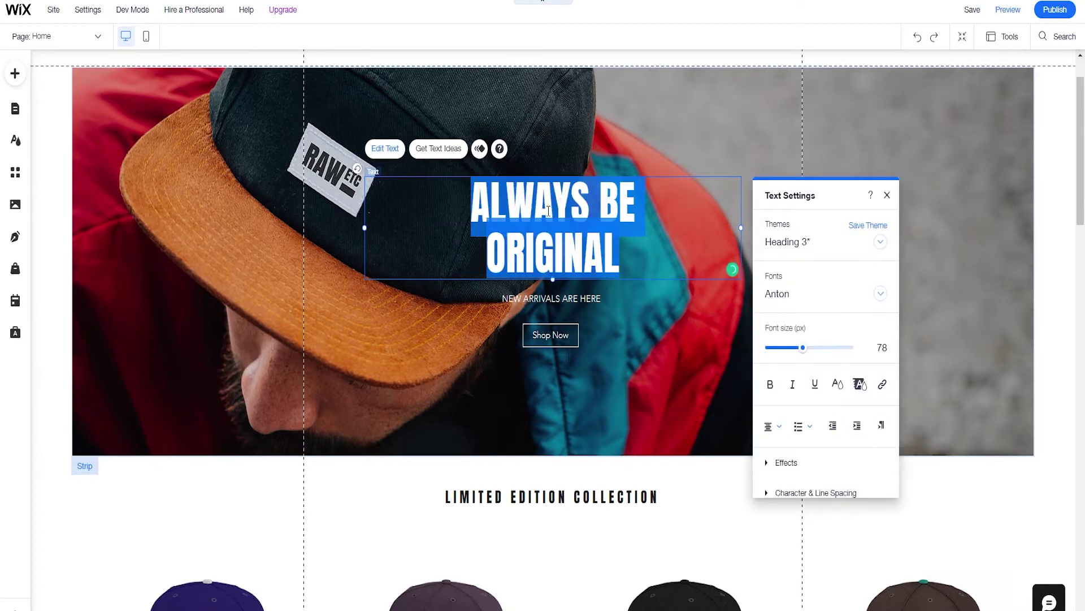
triple_click(549, 210)
double_click(566, 202)
text(NEVER)
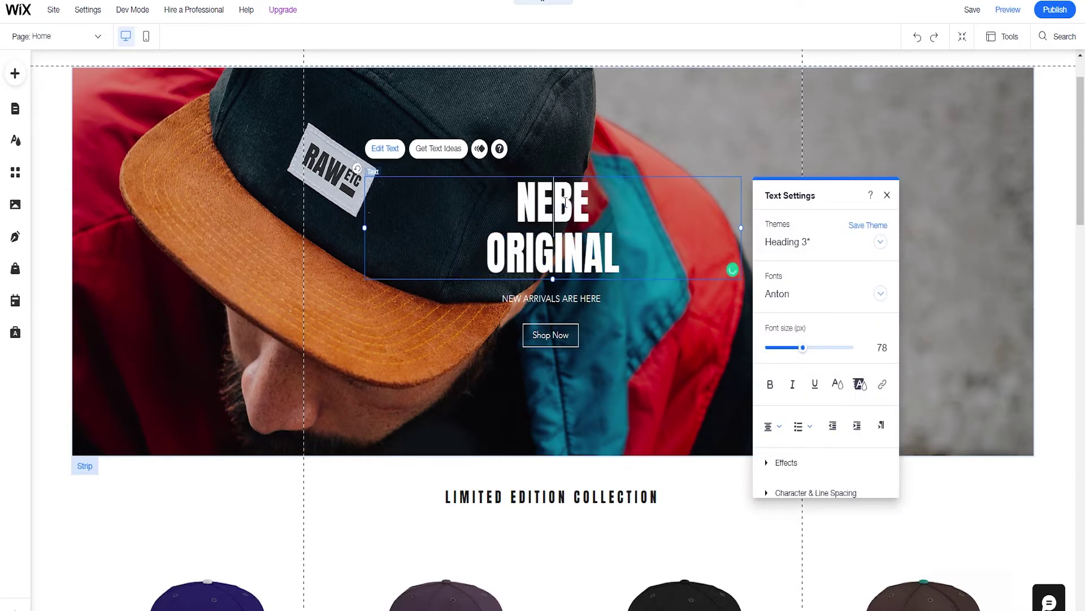
Step: Examine the text settings available for the whole hero heading, including its SEO & Accessibility options, and close them
drag(486, 192, 636, 233)
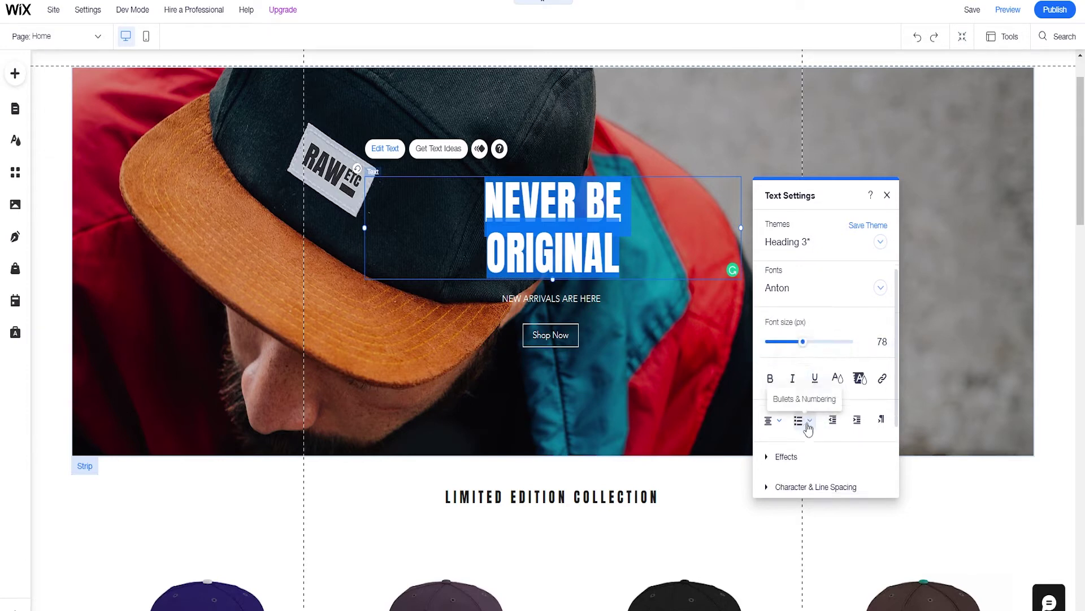
scroll(810, 404, down, 2)
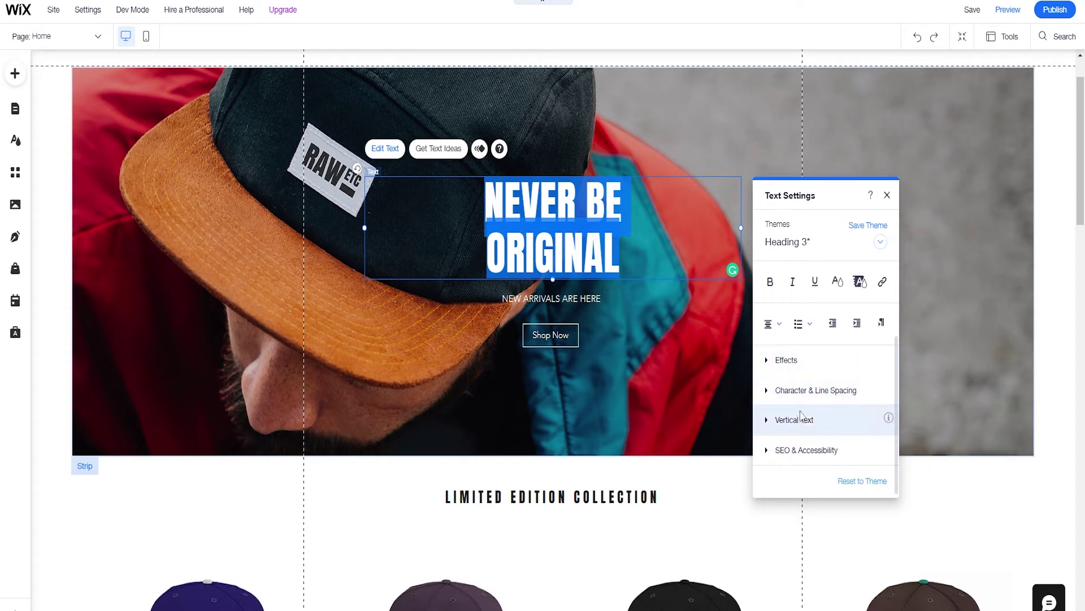
click(804, 449)
click(794, 402)
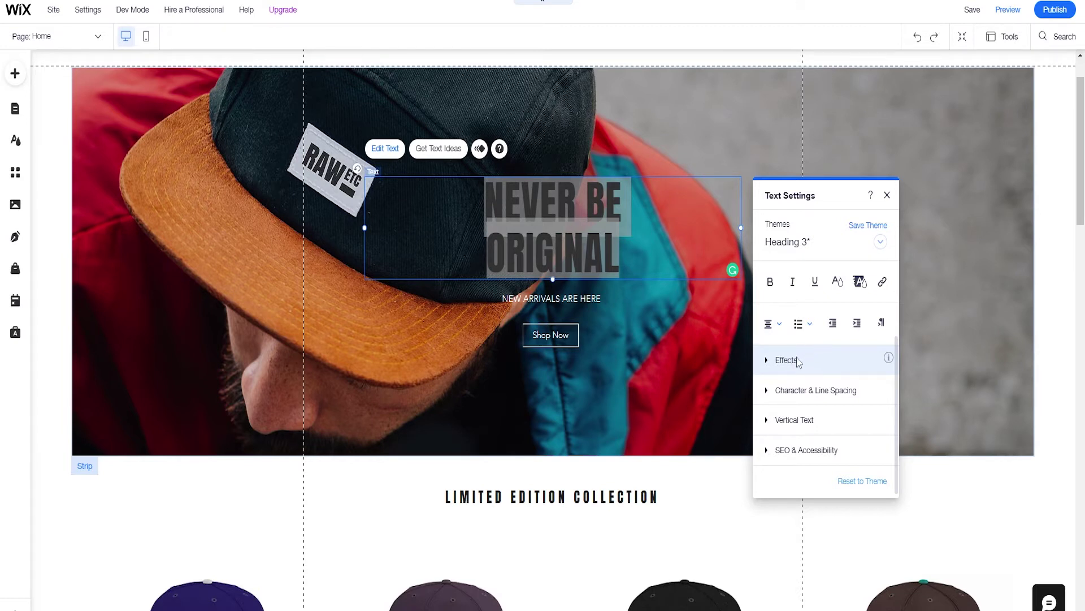
scroll(798, 362, up, 3)
click(887, 195)
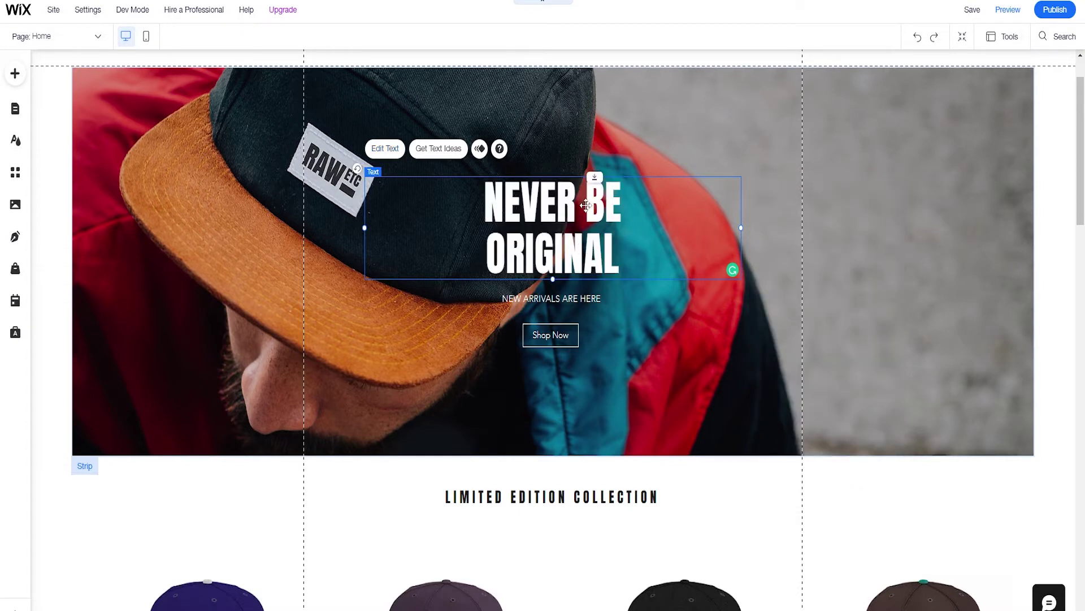
Step: Review the link types and target pages available for the hero strip's Shop Now button, and close the link settings
click(567, 339)
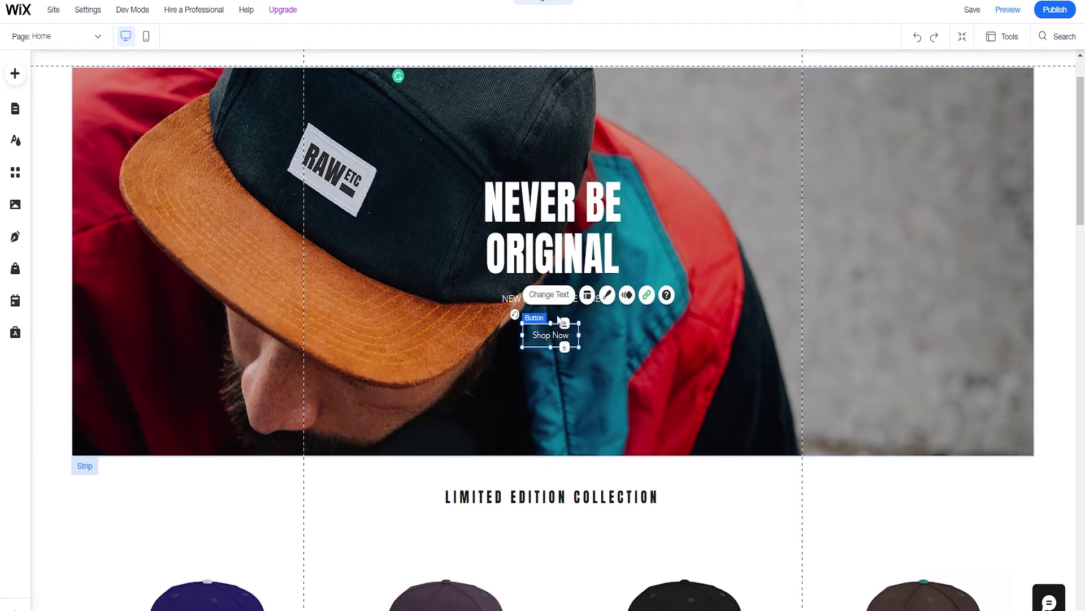
click(647, 295)
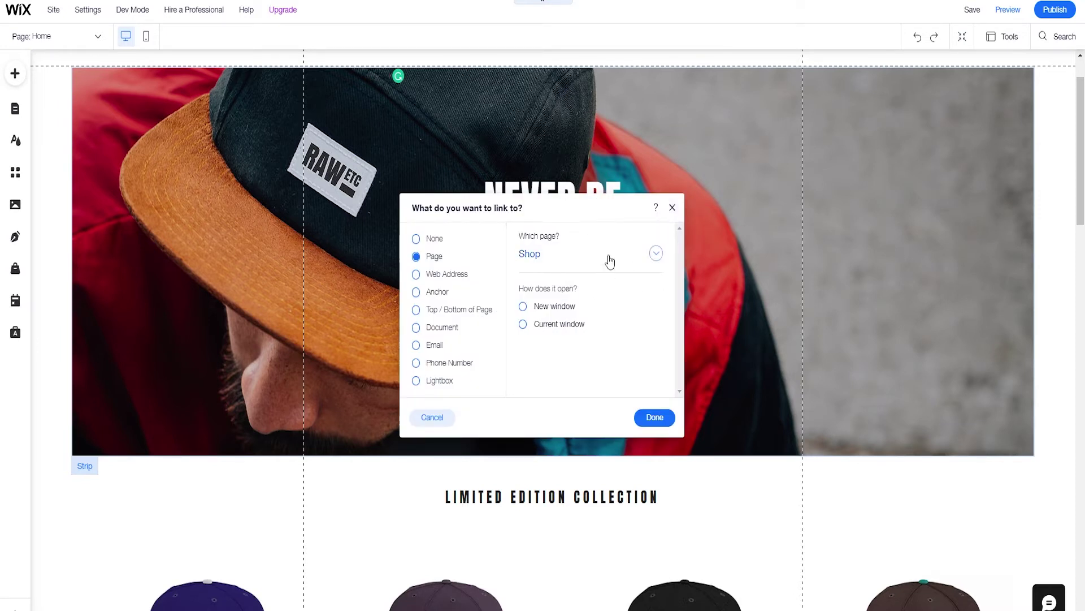
click(586, 261)
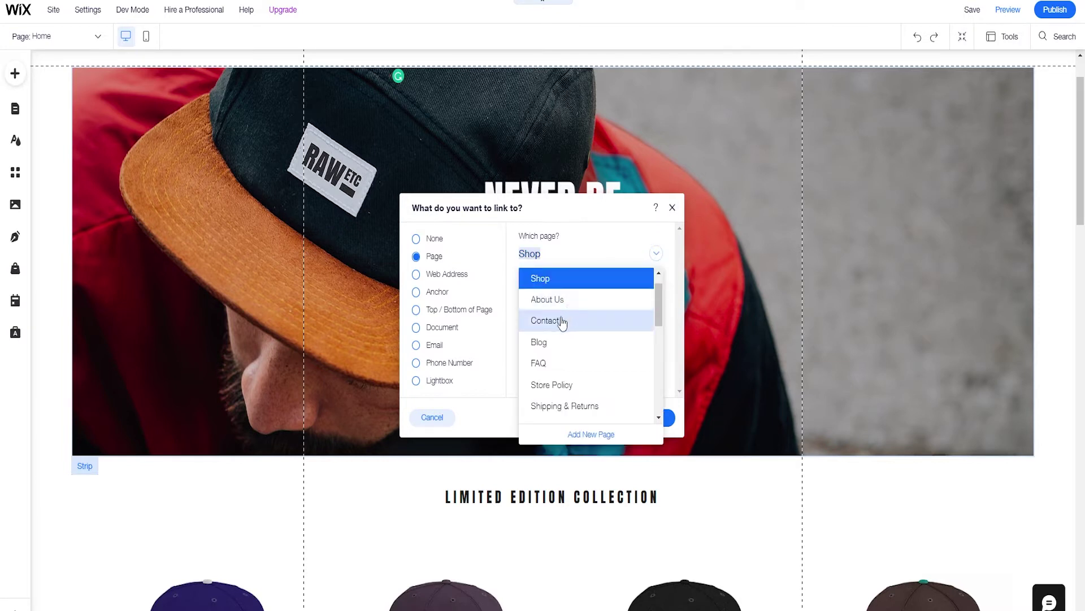
scroll(570, 339, down, 1)
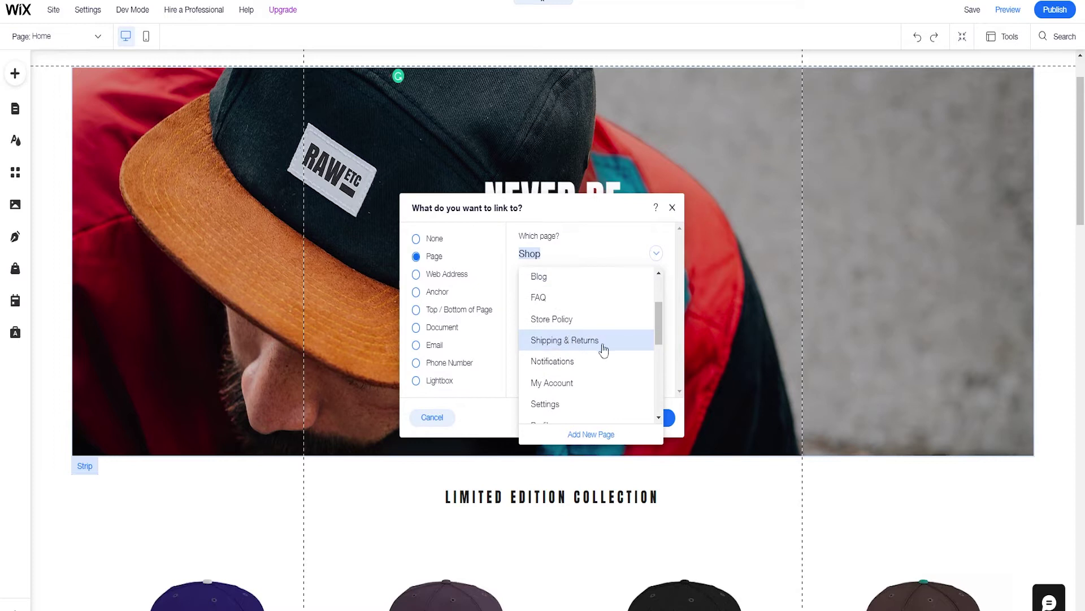
scroll(602, 349, down, 2)
scroll(600, 328, up, 3)
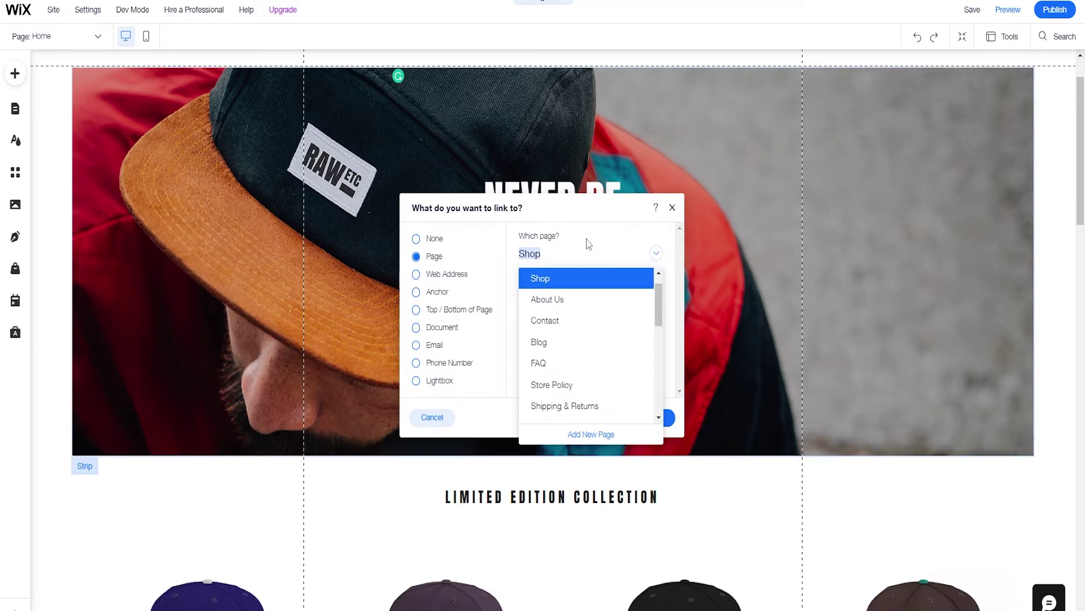
click(589, 243)
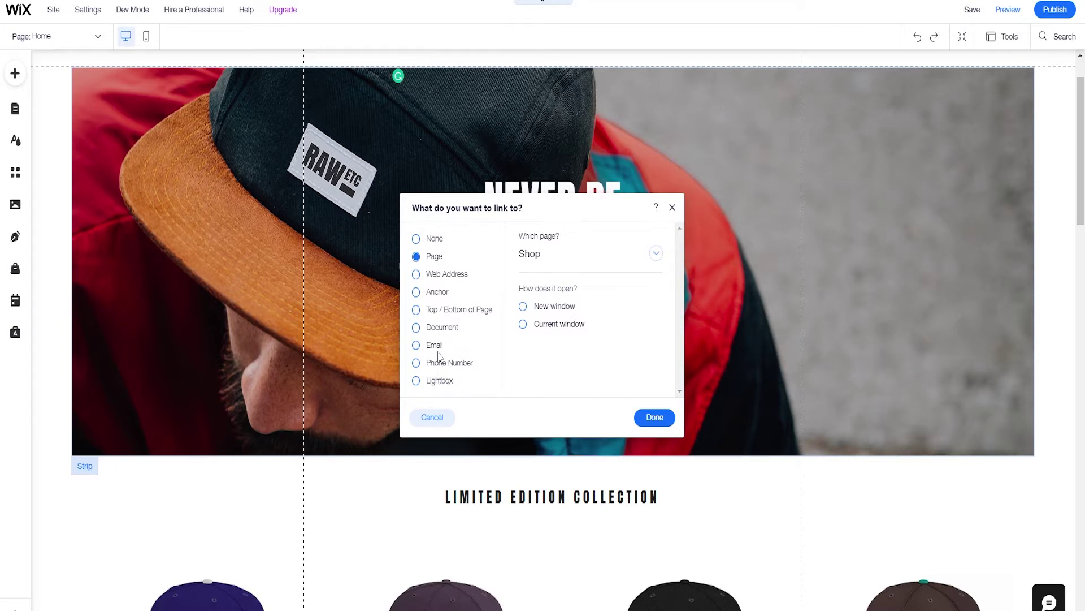
click(700, 225)
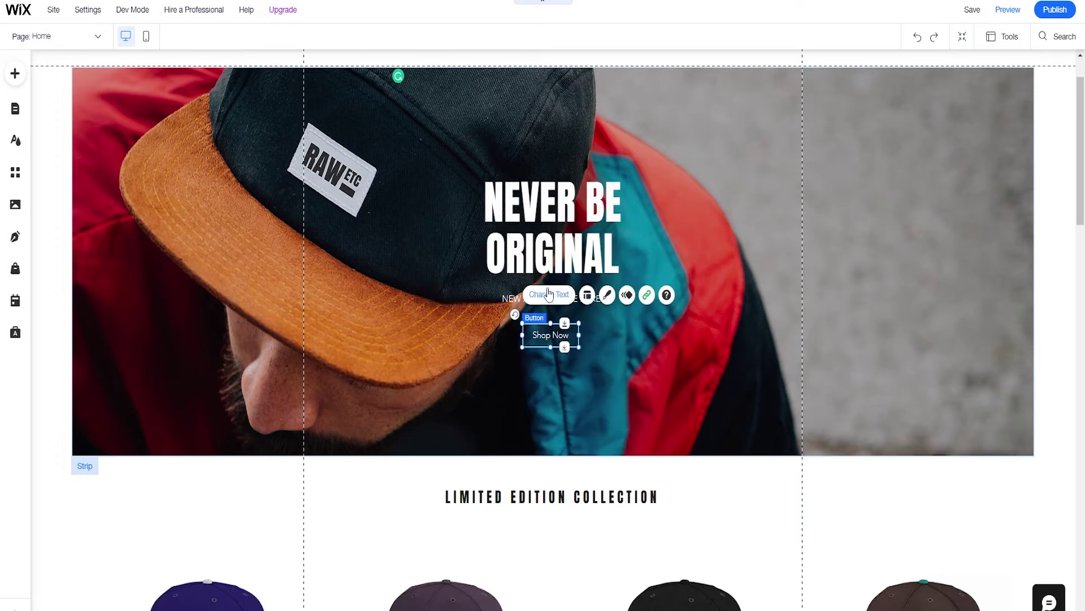
Step: Open the custom design options of the Shop Now button and move the design window away from the heading
click(608, 298)
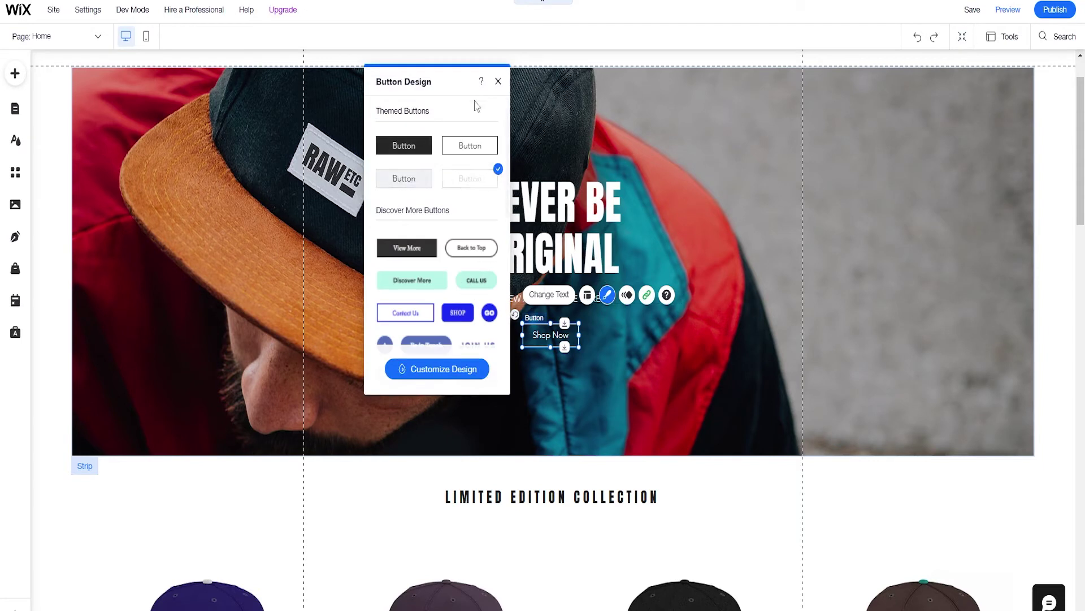
drag(446, 81, 271, 124)
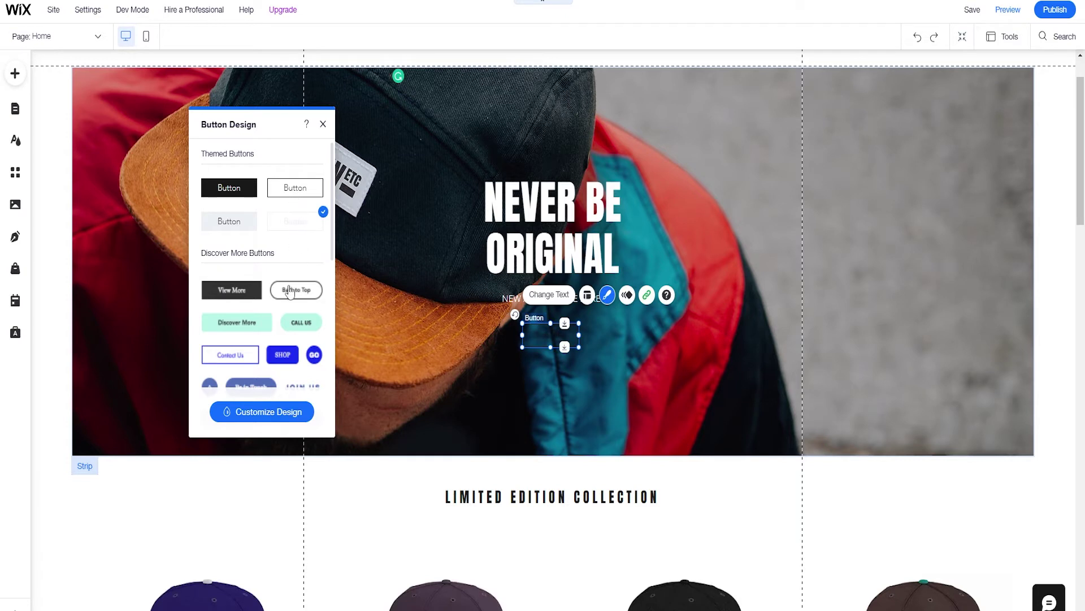
click(275, 412)
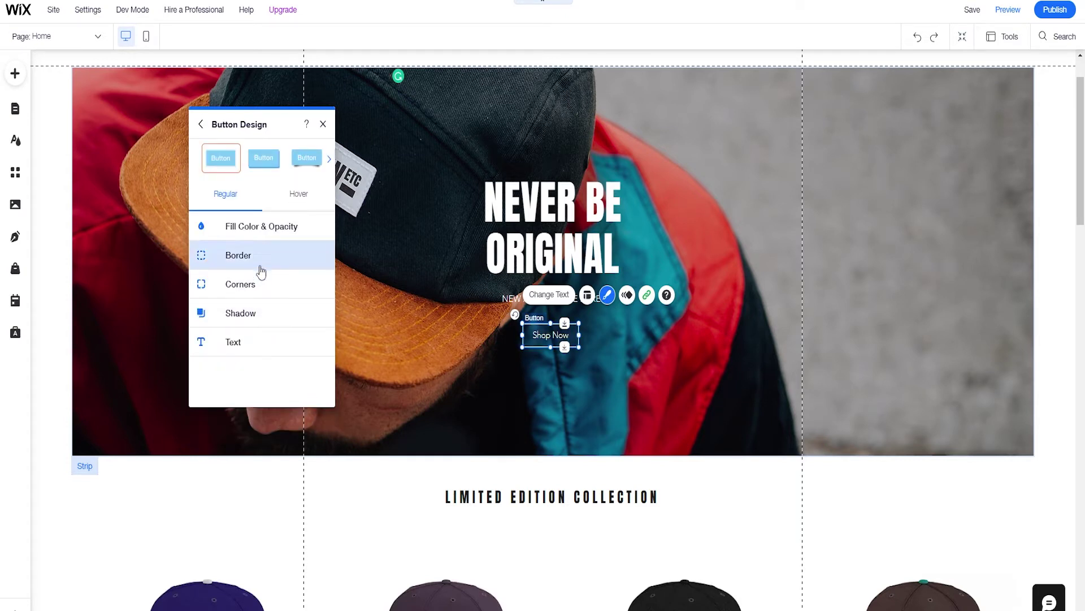
Step: Try out the background opacity and border width of the Shop Now button, leaving them at 0% and 1 px
click(259, 240)
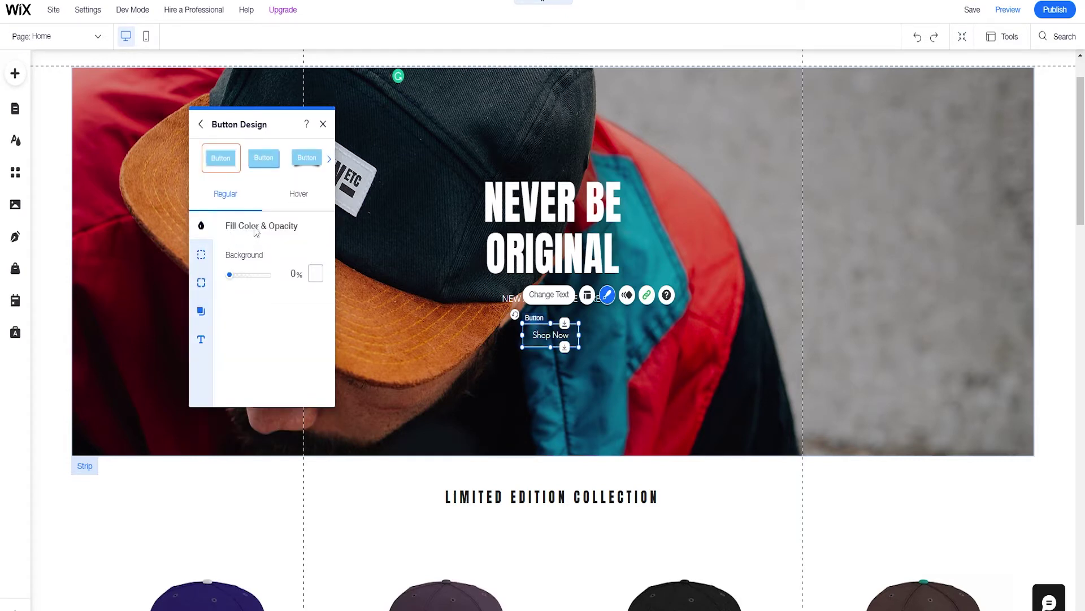
mouse_move(230, 276)
mouse_down()
mouse_move(310, 283)
mouse_move(226, 277)
mouse_up()
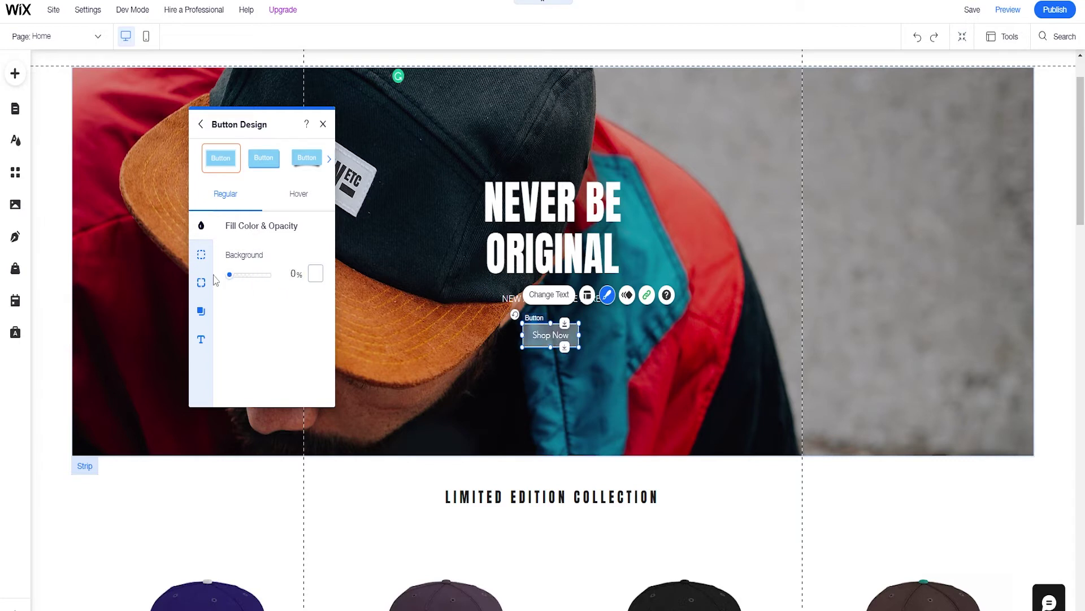
click(200, 256)
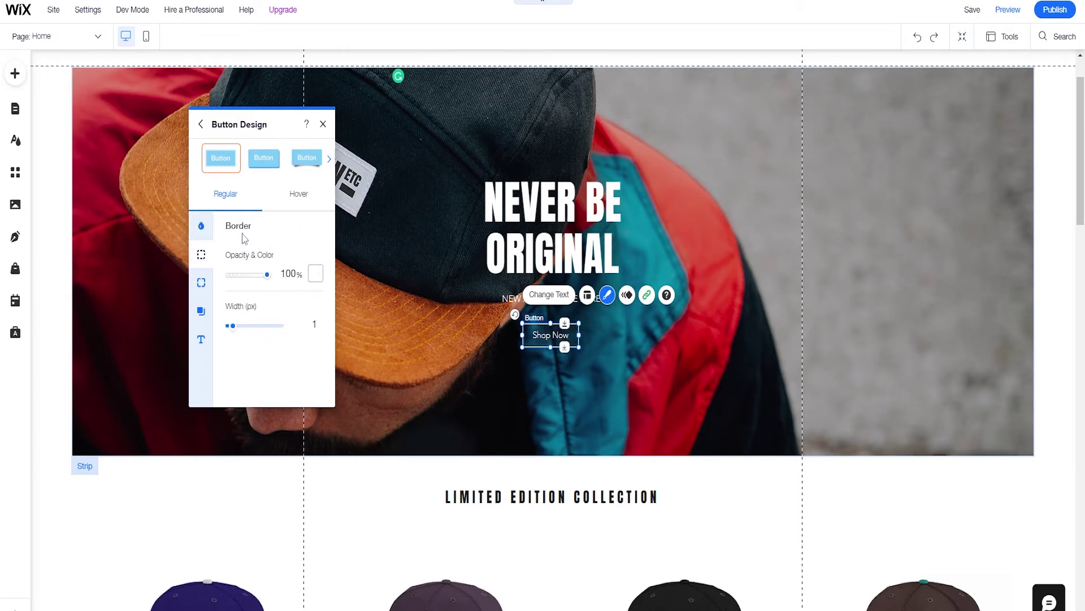
mouse_move(232, 326)
mouse_down()
mouse_move(271, 331)
mouse_move(228, 327)
mouse_up()
click(308, 323)
text(1)
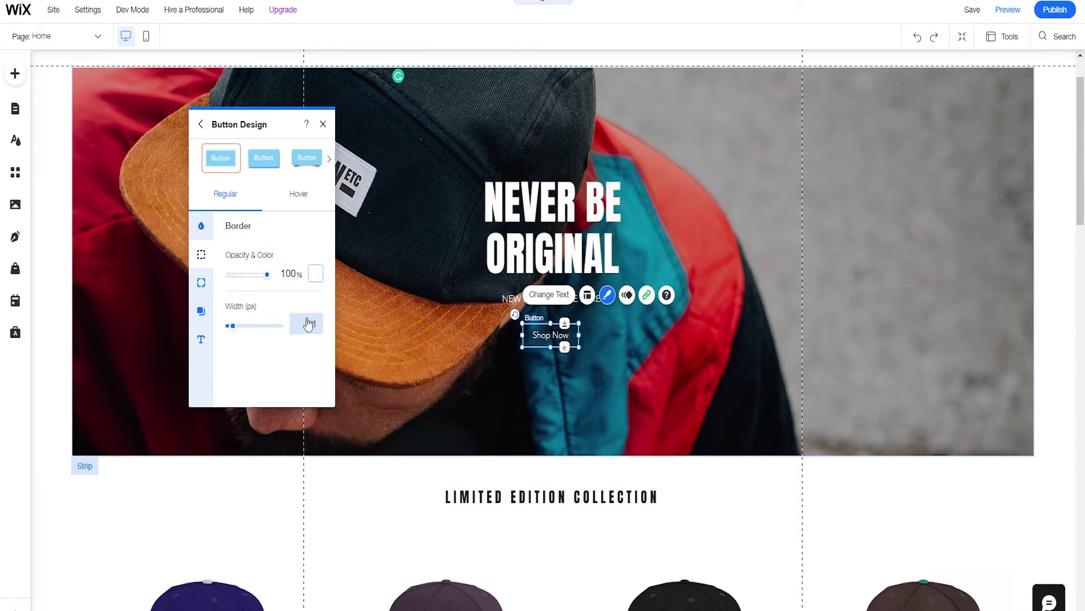
Step: Set all four corners of the Shop Now button to a 10 px radius and close its design settings
click(201, 282)
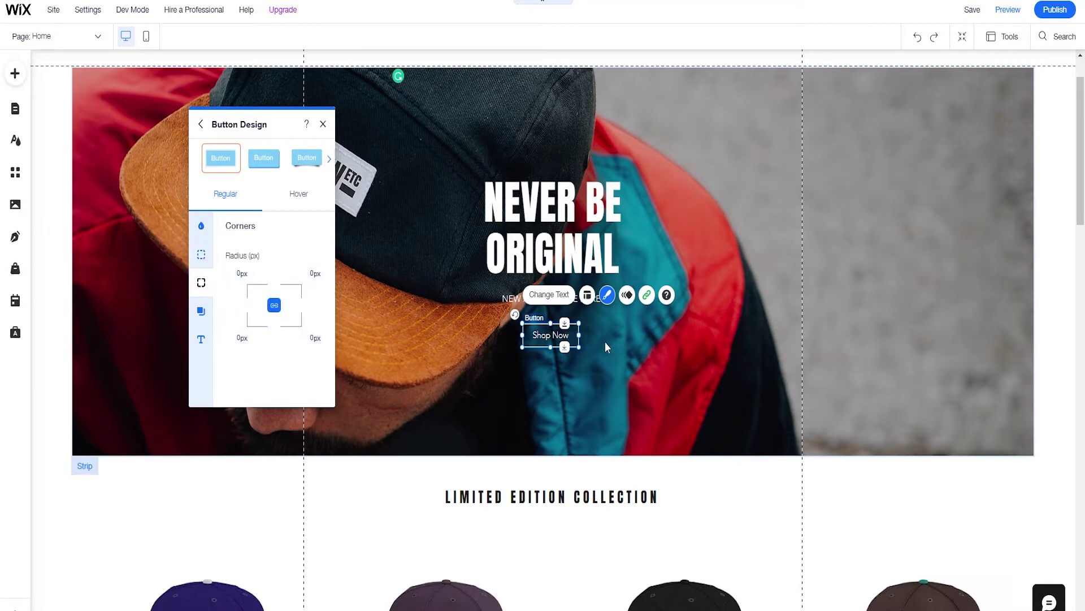
click(241, 275)
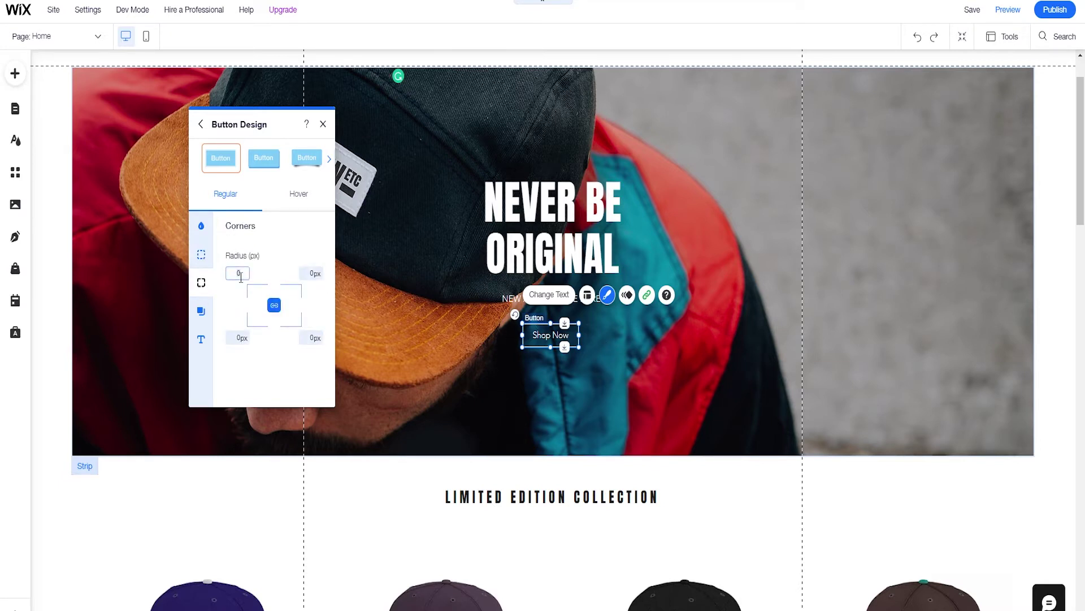
text(10)
key(Return)
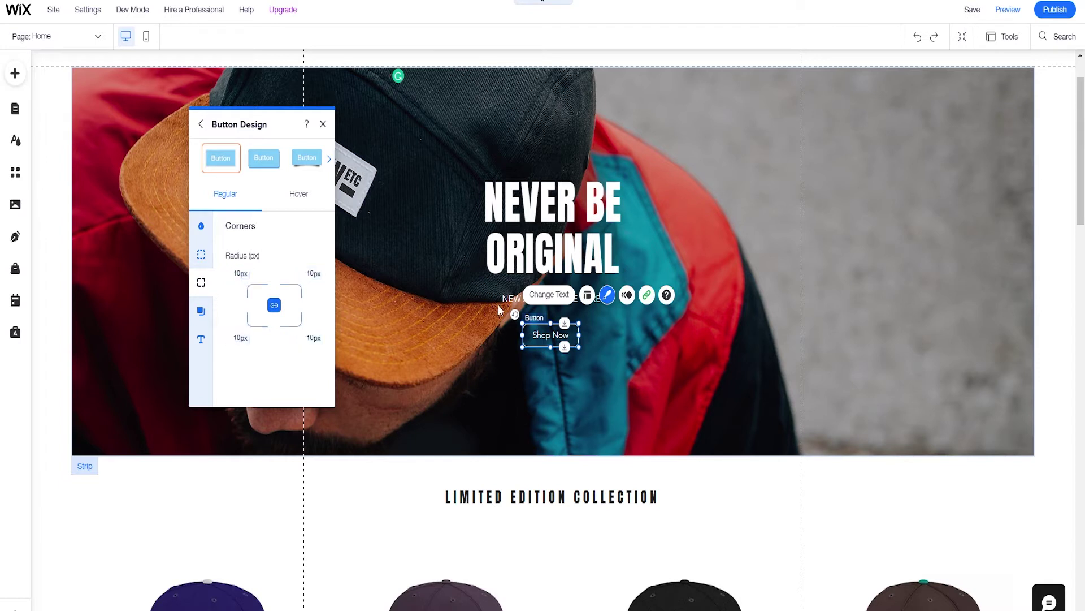
click(668, 277)
click(559, 340)
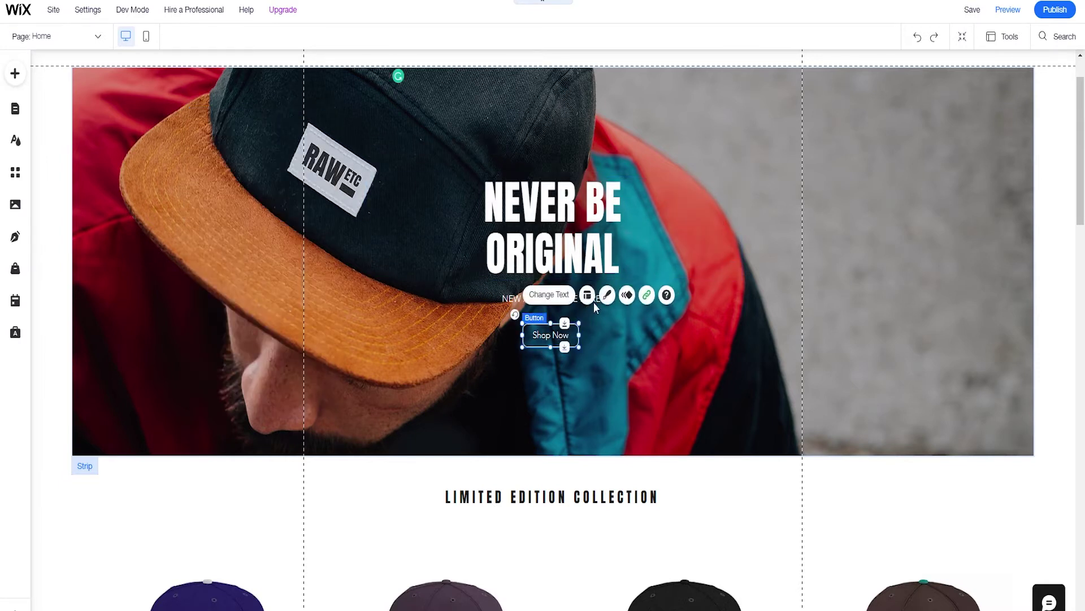
Step: Reopen the Shop Now button's custom design settings and set its corner radius to 0 px
click(608, 296)
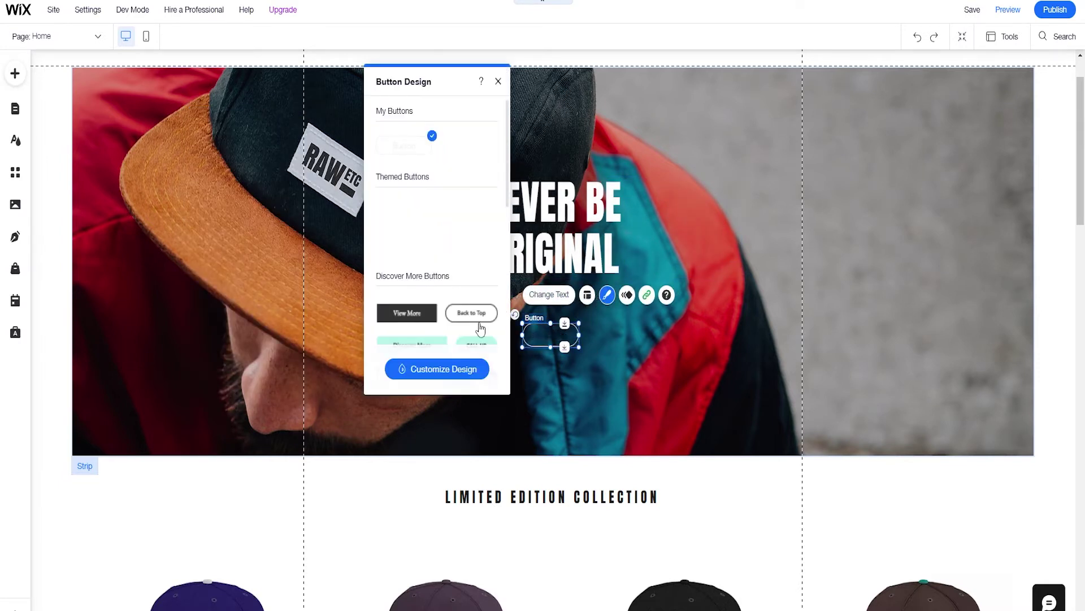
click(450, 368)
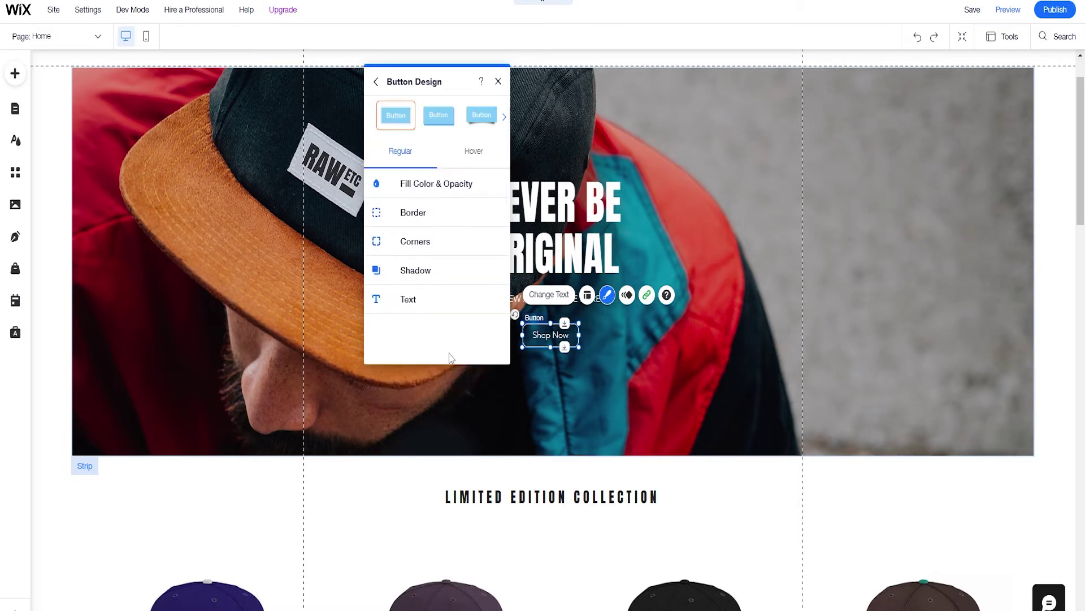
click(419, 247)
drag(431, 82, 343, 108)
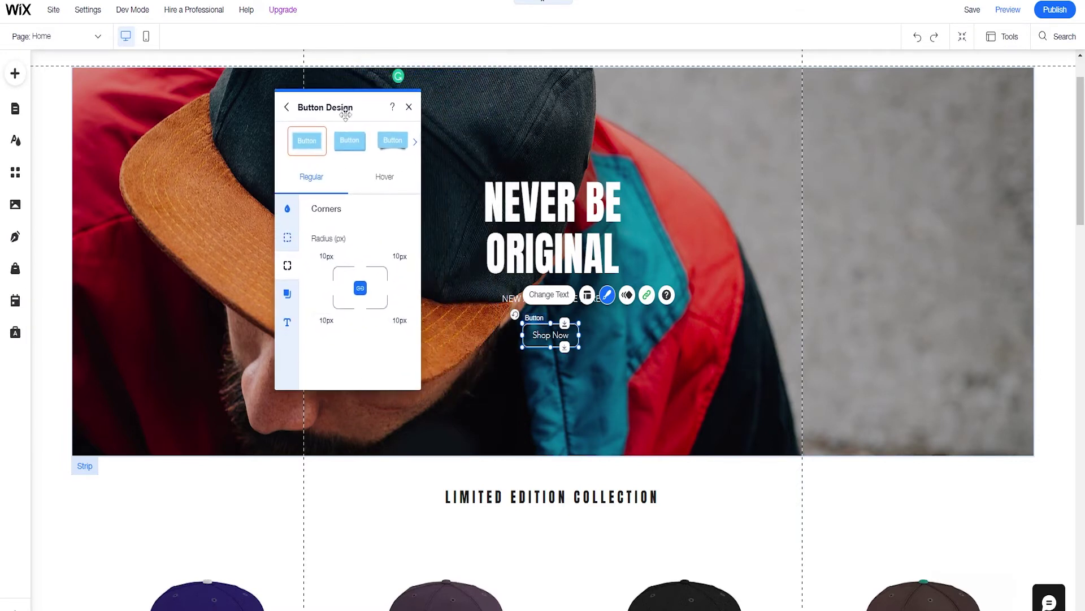
click(323, 256)
text(0)
Step: Enable the Shop Now button's shadow to review its angle, distance, size, blur and opacity settings, and disable it again
click(287, 294)
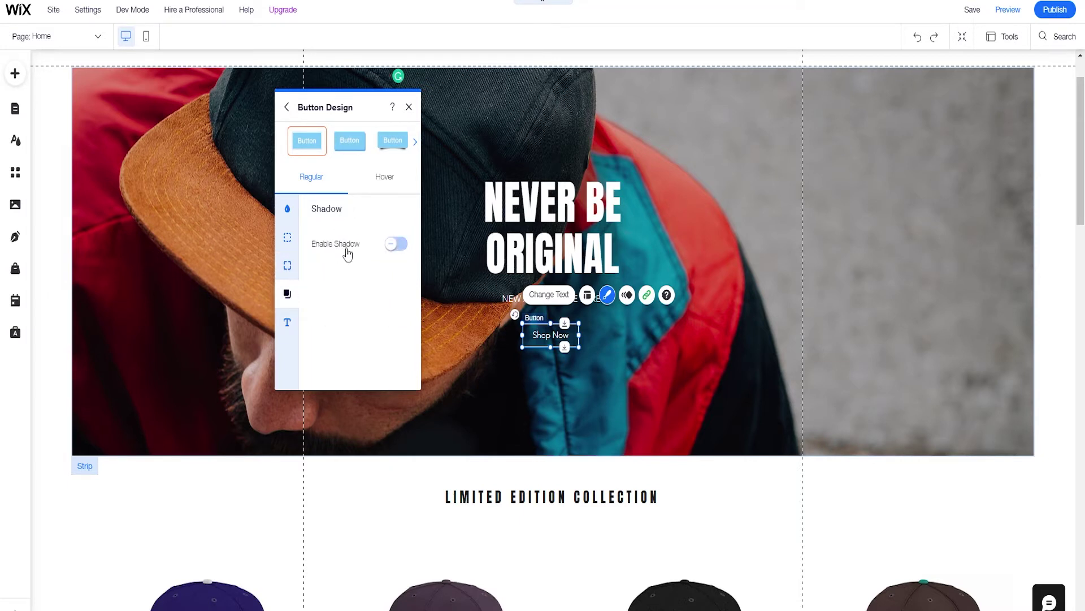
click(395, 243)
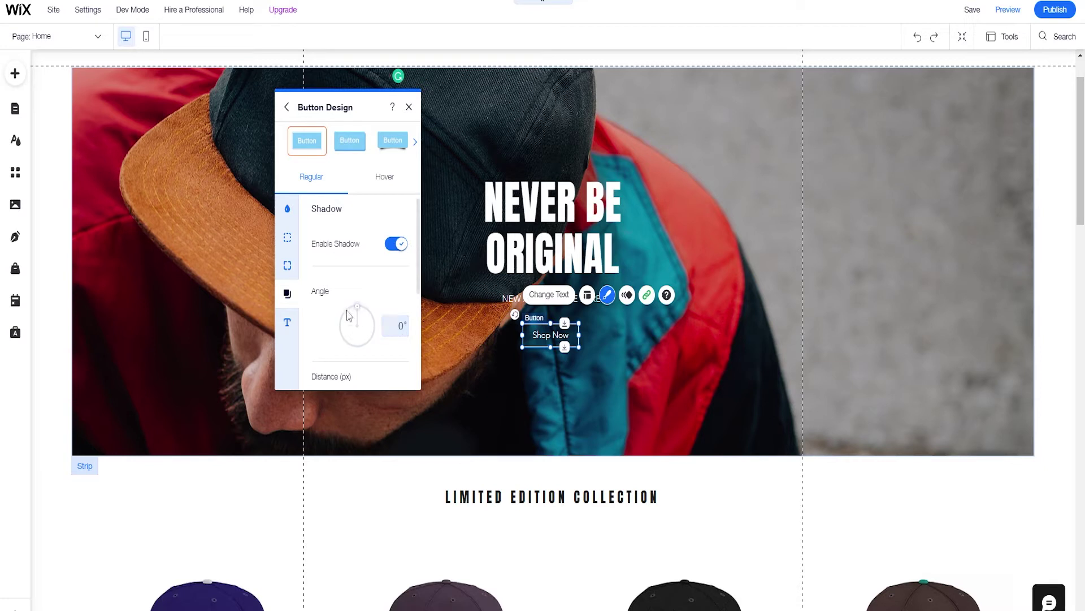
scroll(387, 333, down, 2)
scroll(357, 311, down, 1)
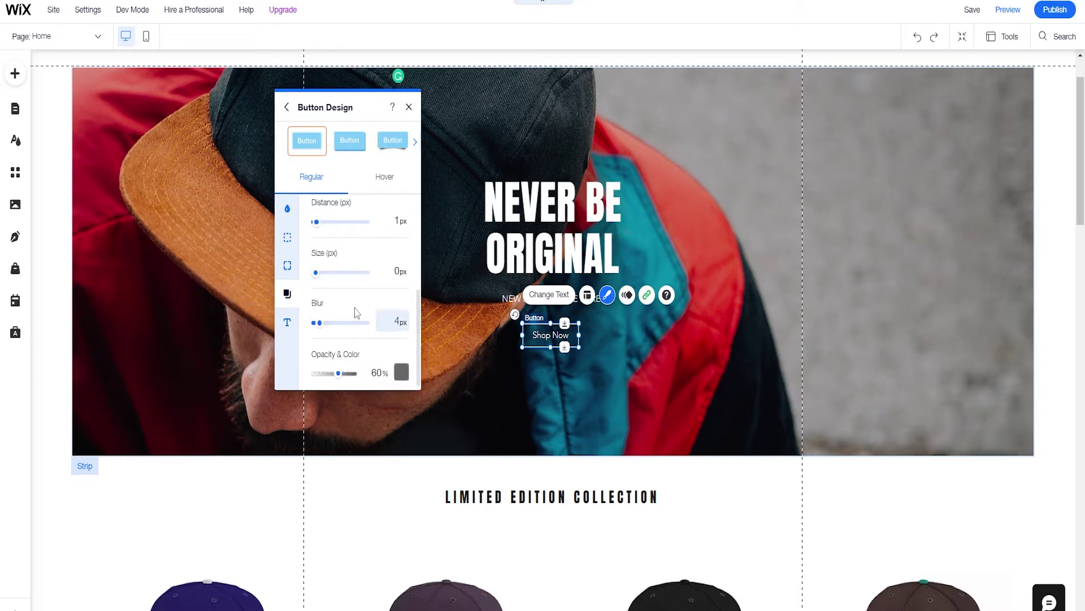
scroll(362, 305, up, 3)
scroll(397, 254, down, 1)
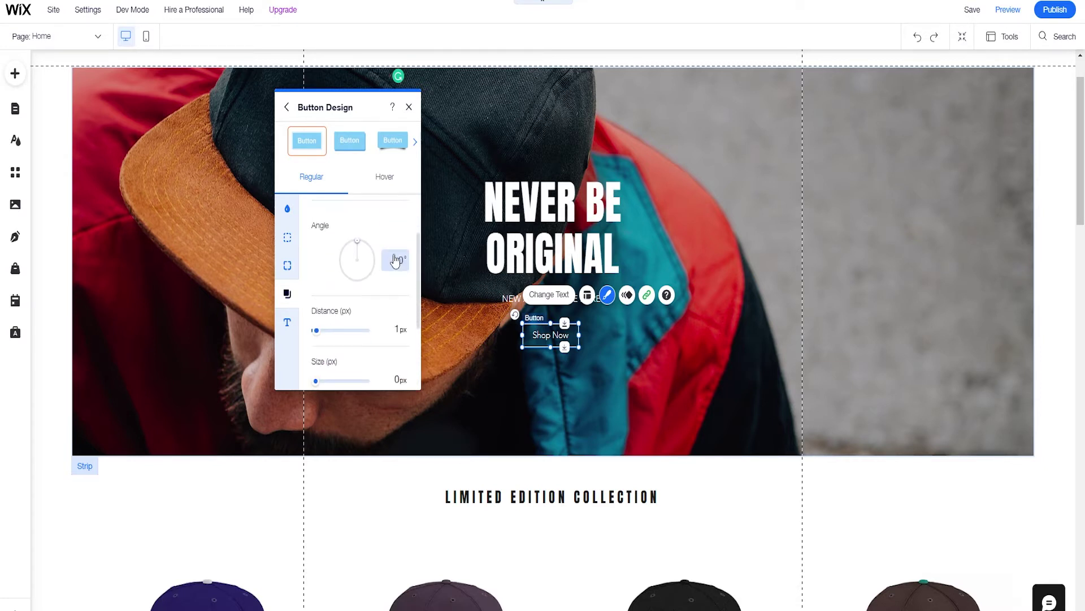
scroll(396, 259, down, 3)
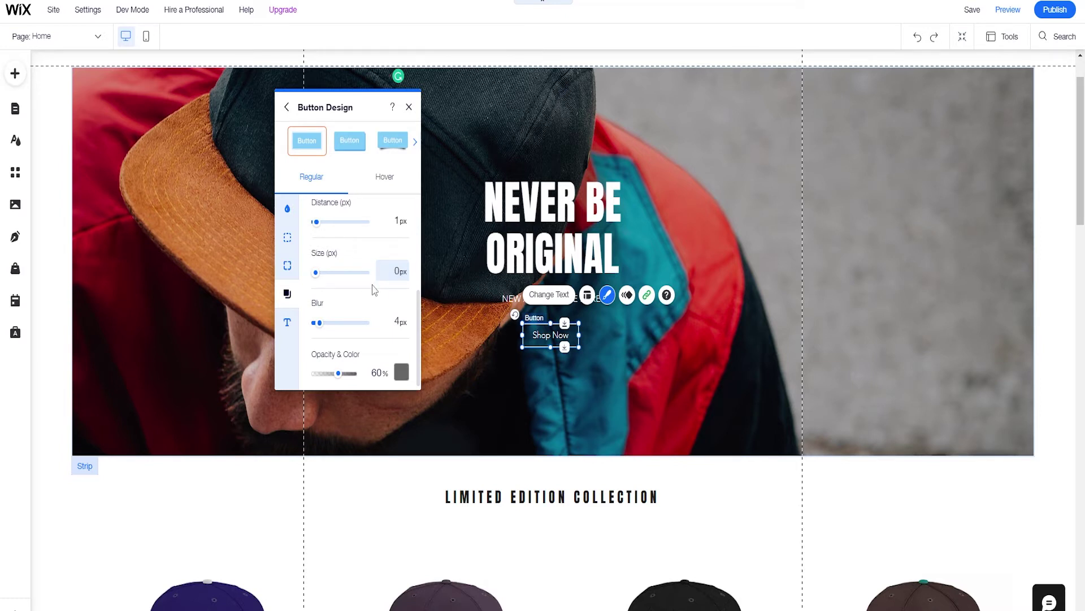
scroll(374, 290, up, 5)
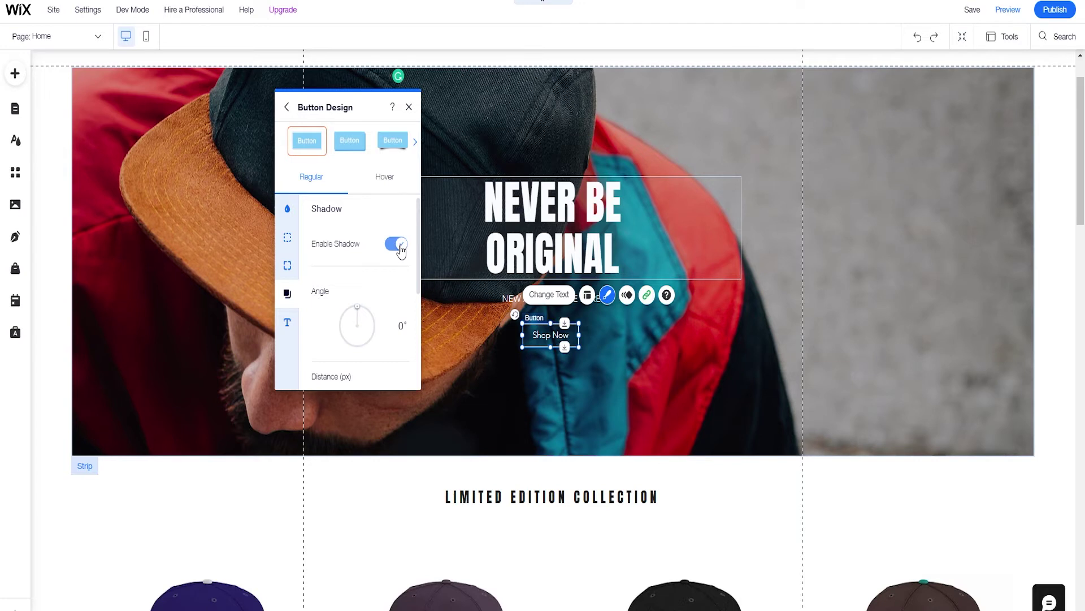
click(399, 246)
Step: Review the Shop Now button's text settings and its hover-state design, and close the design settings
click(288, 320)
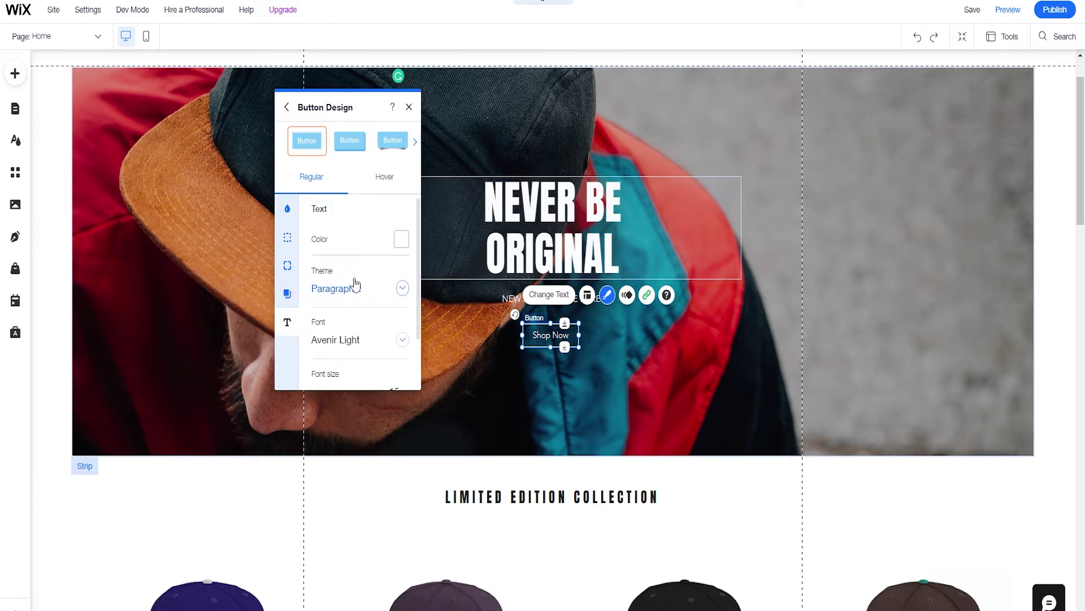
scroll(374, 252, down, 2)
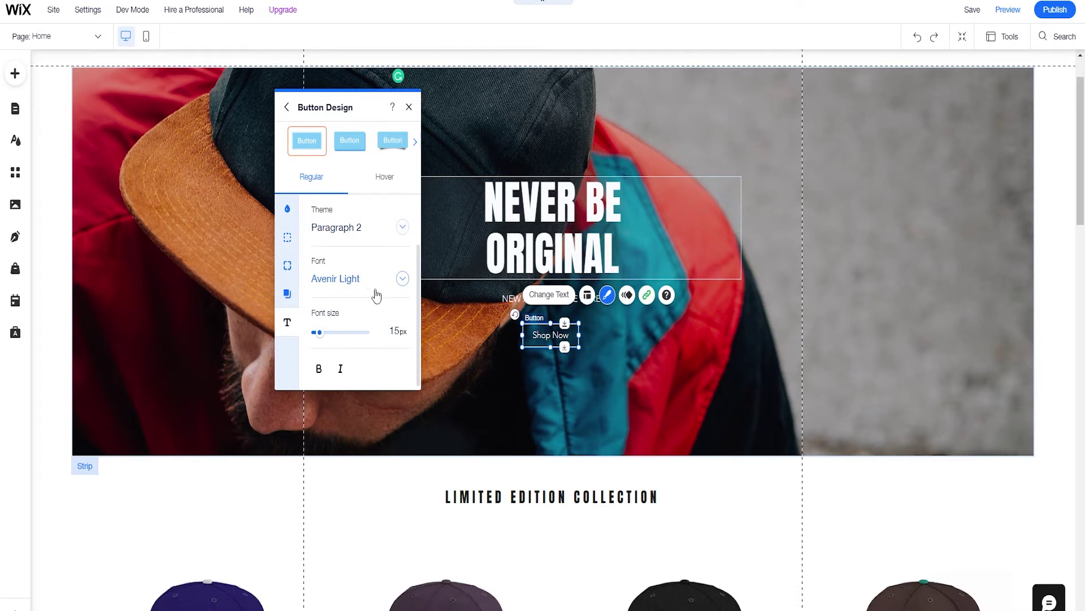
scroll(402, 278, up, 2)
click(397, 191)
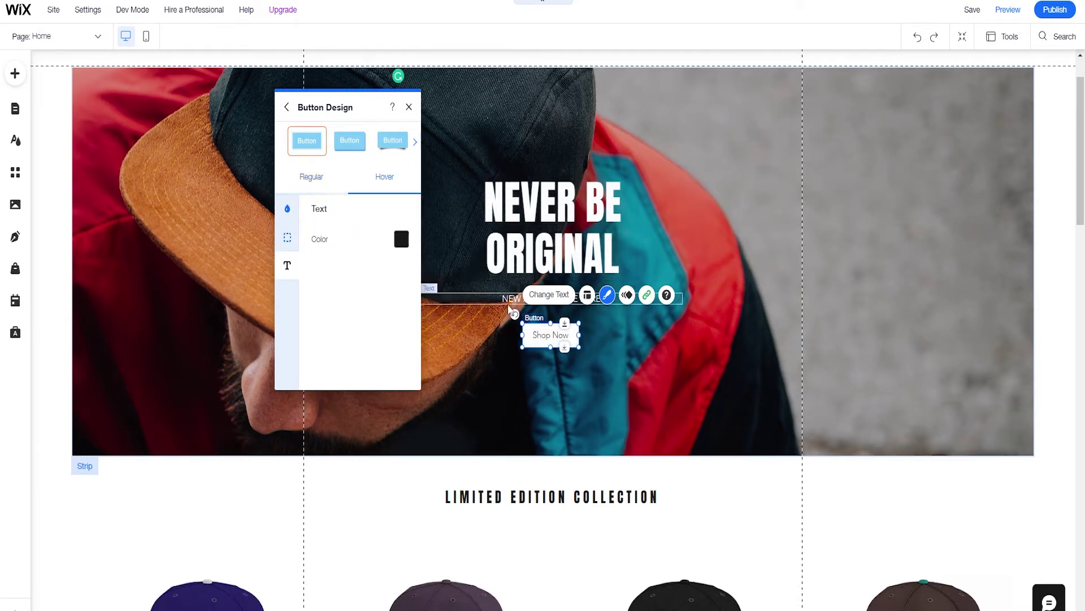
click(314, 187)
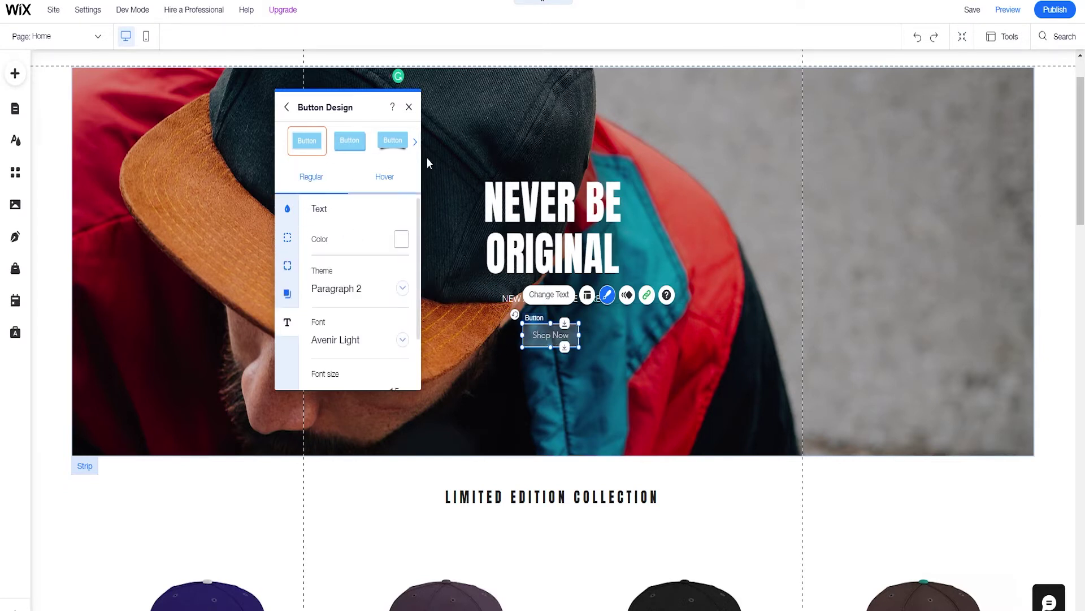
click(408, 108)
click(429, 339)
Step: Open the settings of the product grid gallery under LIMITED EDITION COLLECTION and move the settings window toward the page centre
scroll(481, 343, down, 1)
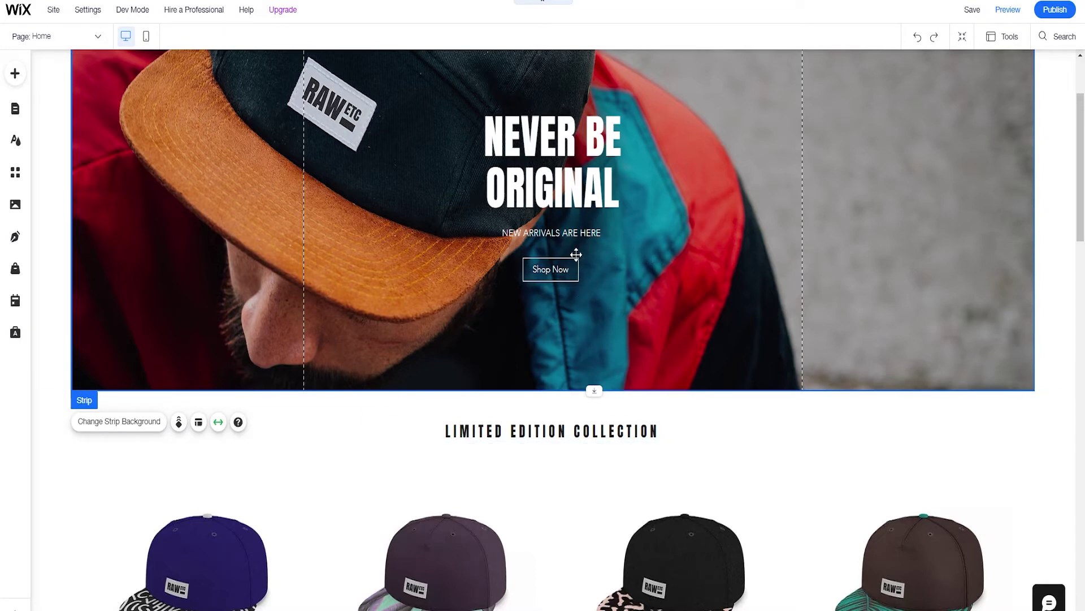
scroll(576, 255, down, 1)
click(729, 367)
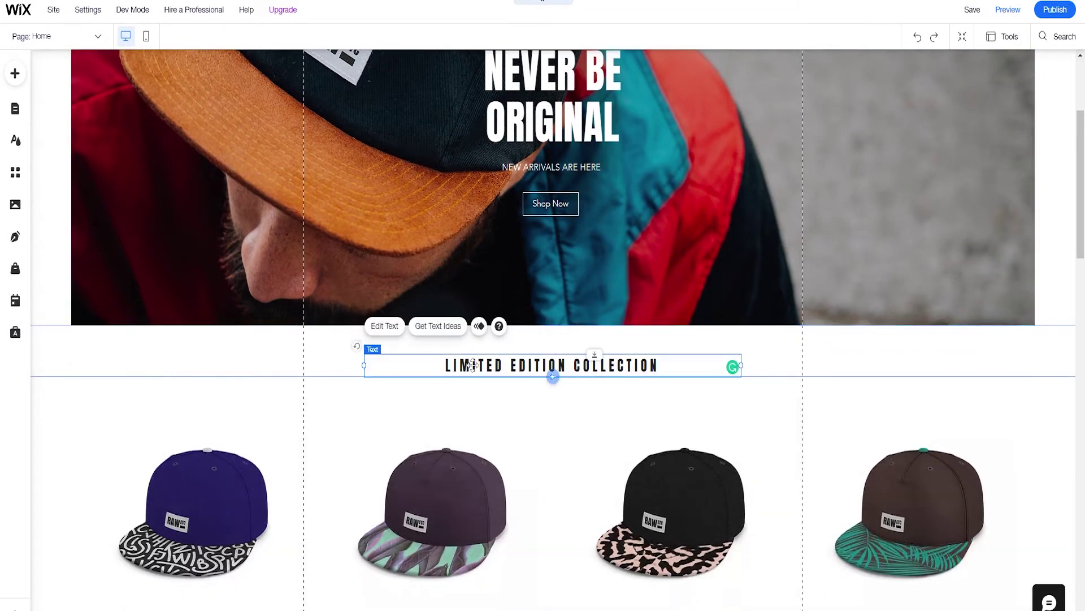
scroll(520, 367, down, 1)
scroll(543, 339, down, 2)
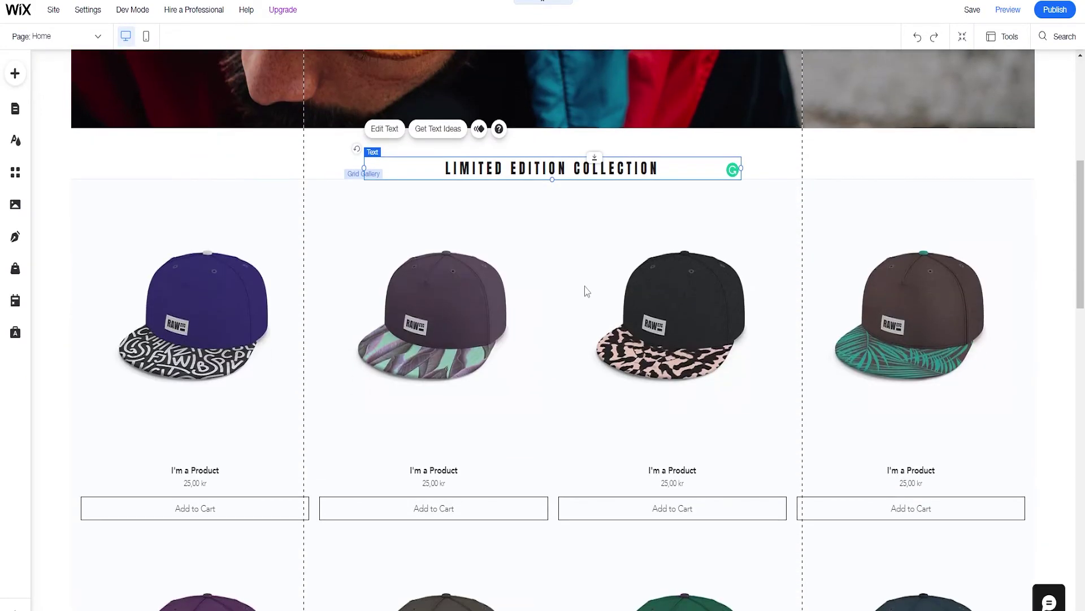
click(516, 265)
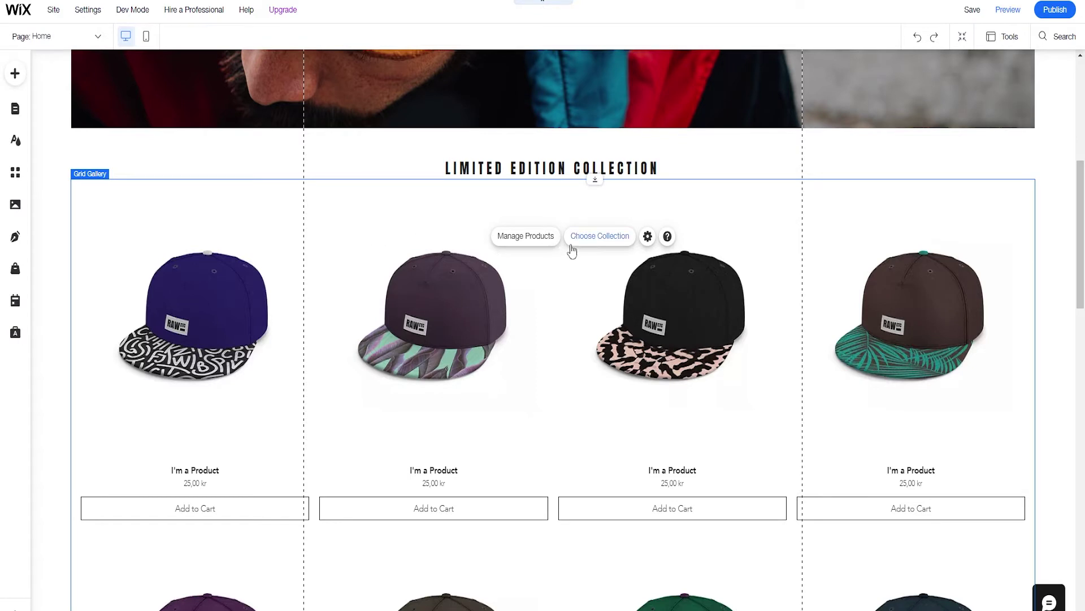
click(647, 237)
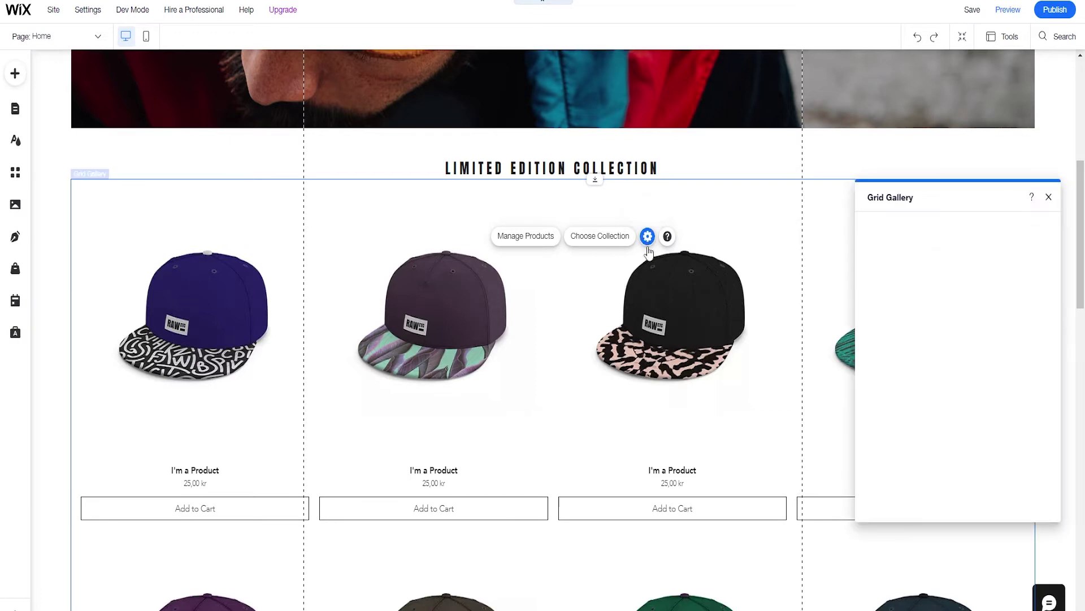
drag(914, 190, 845, 148)
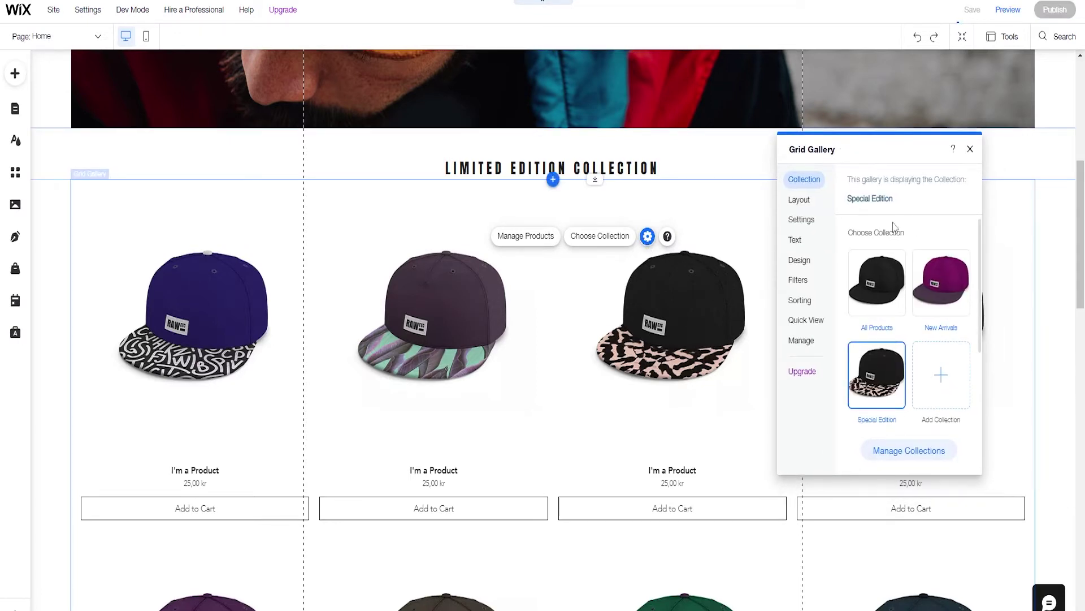
Step: Look through the grid gallery's layout, general settings, text and design options
click(801, 203)
click(806, 224)
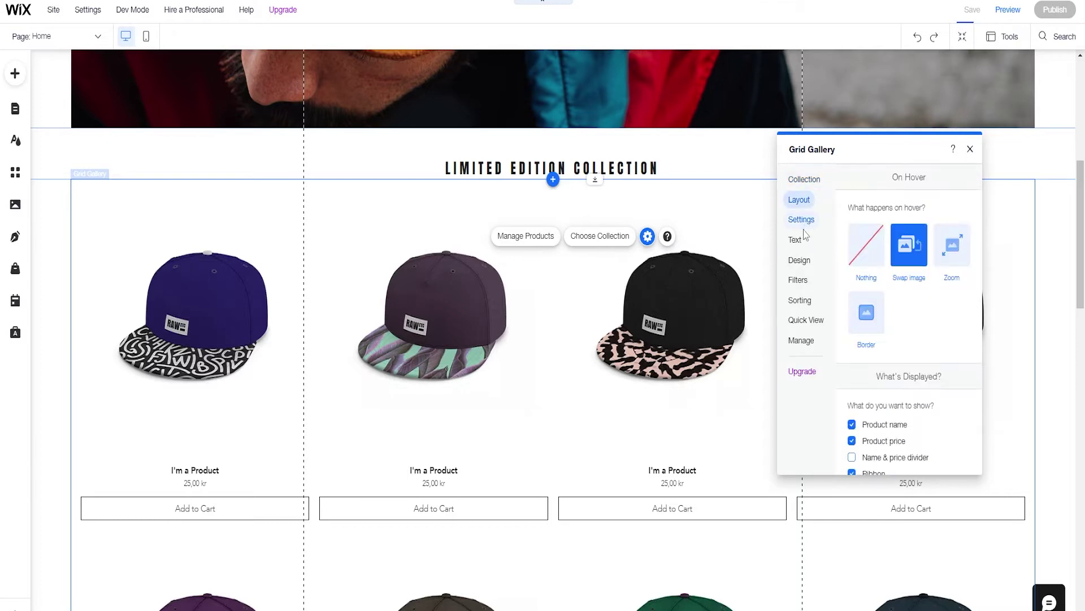
click(802, 242)
click(801, 264)
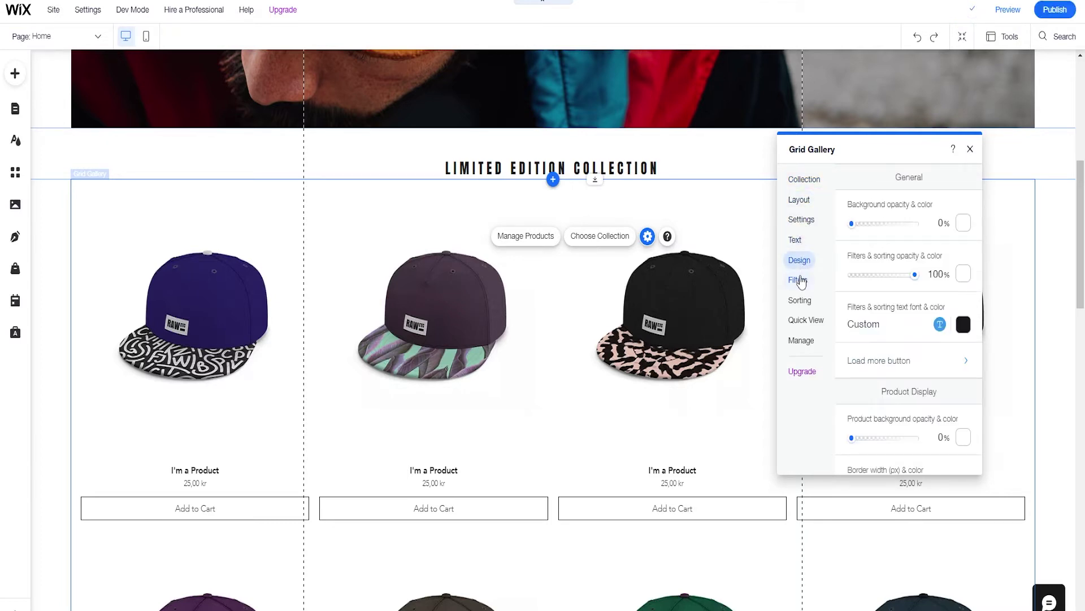
Step: Try showing product filters in the grid gallery, hide them again, and view its sorting options
click(799, 281)
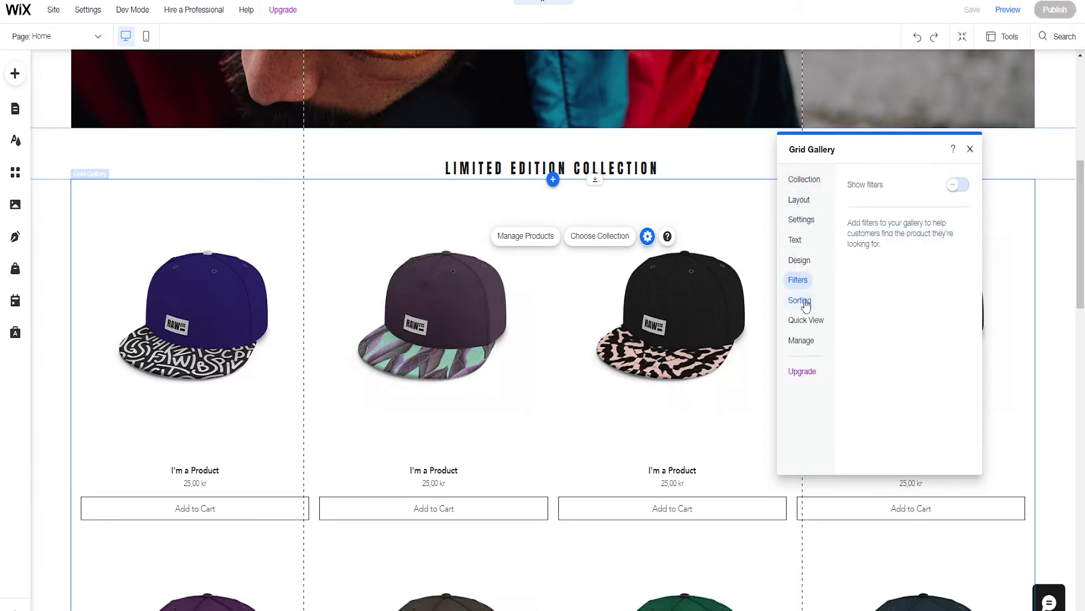
click(958, 186)
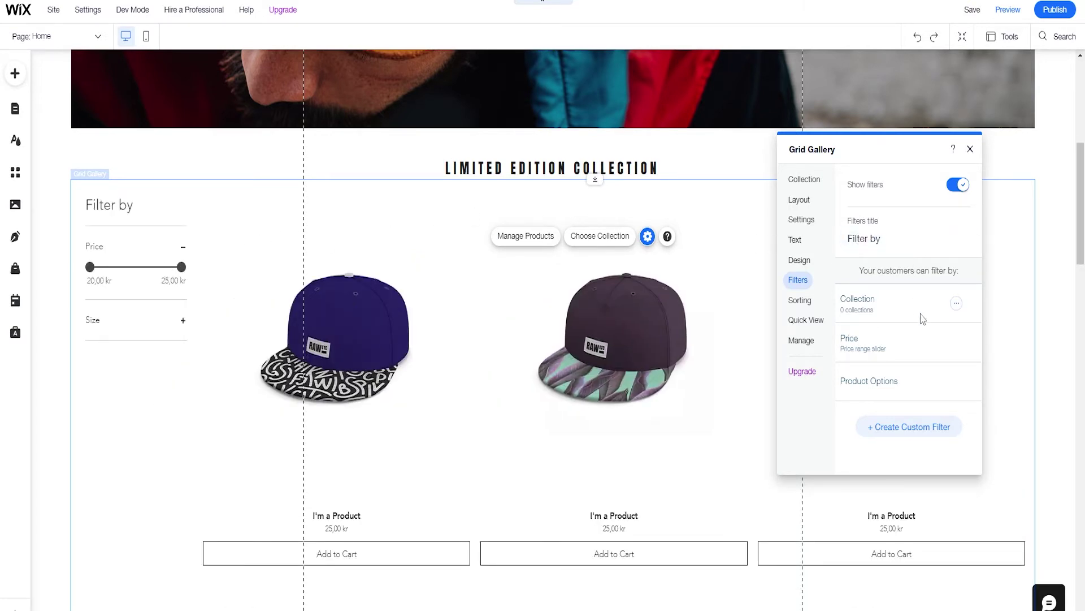
click(800, 300)
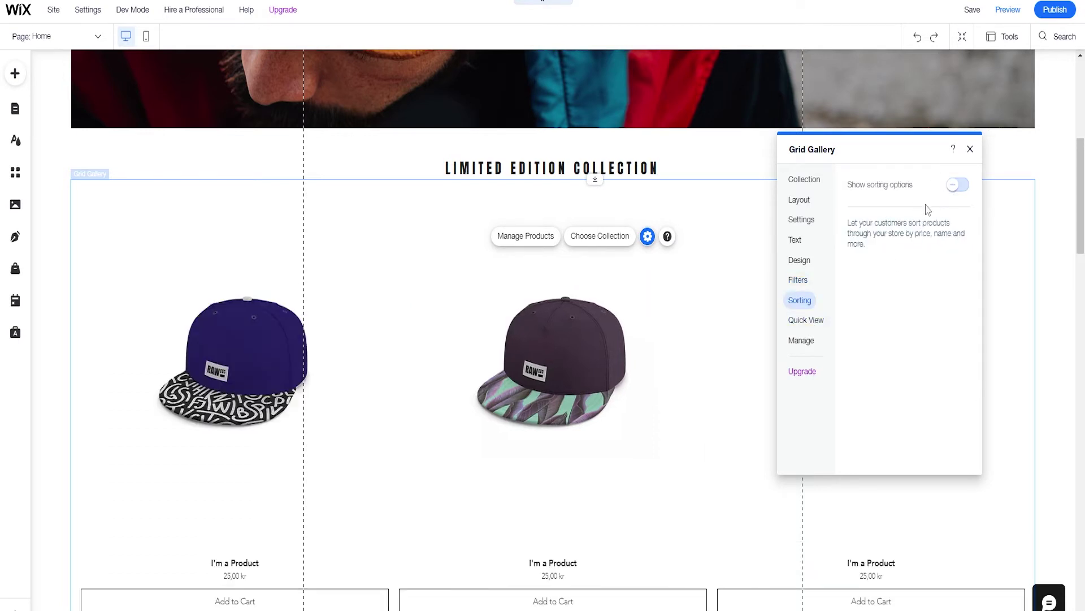
Step: Review the grid gallery's Quick View and layout options, and return to its collection choices
click(819, 323)
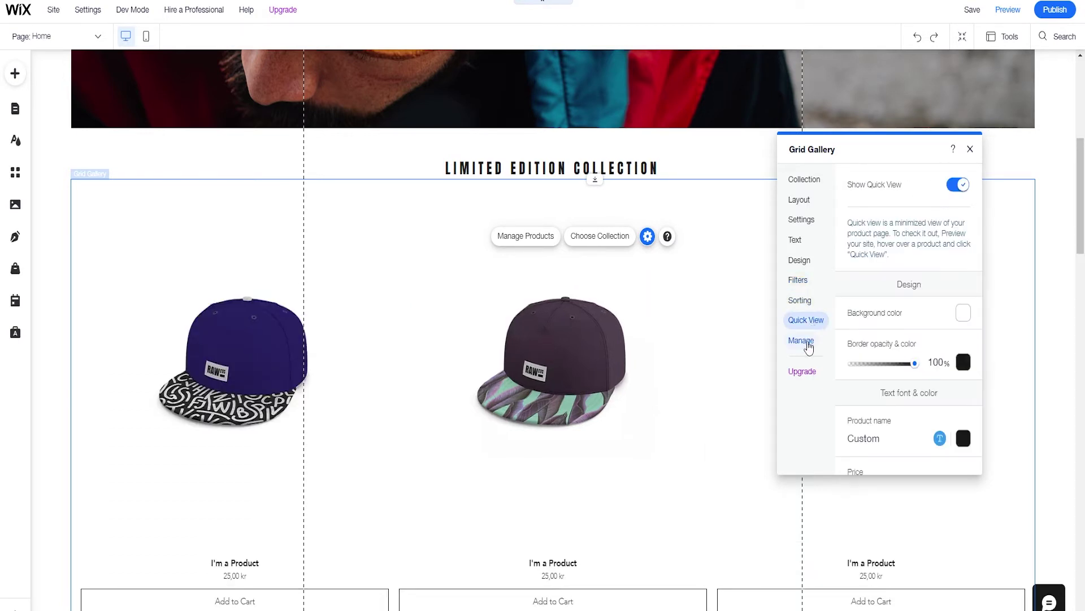
click(808, 203)
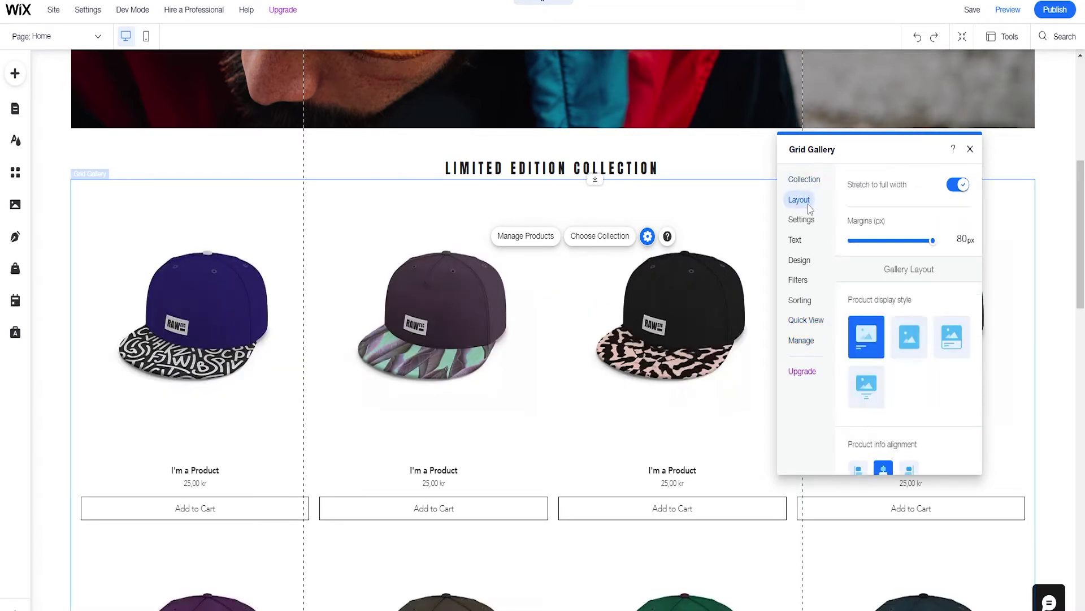
click(804, 182)
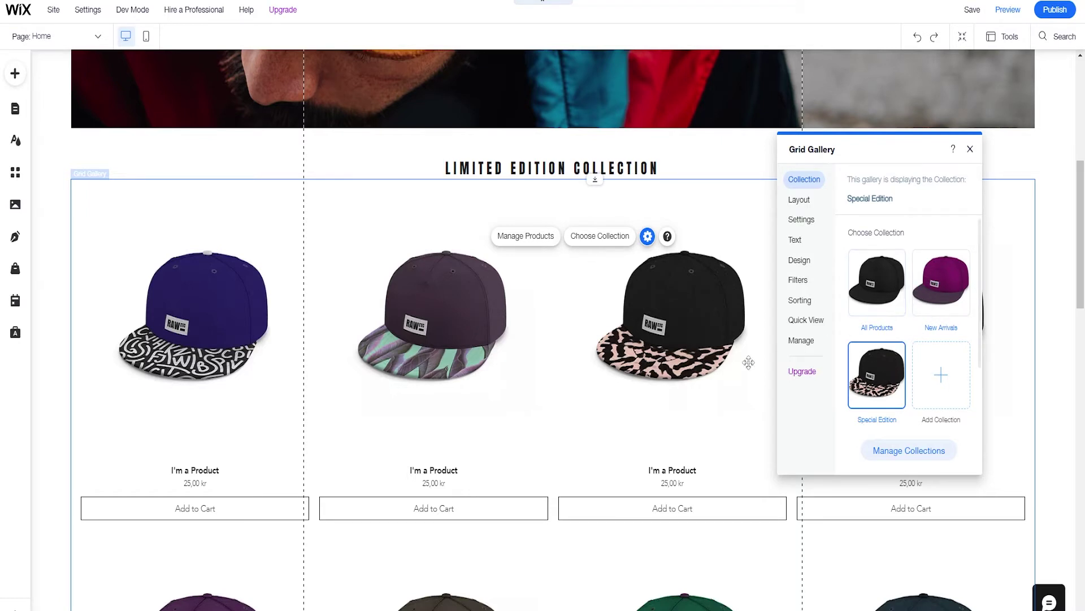
Step: Switch the grid gallery to the New Arrivals collection and check the products it shows
click(935, 287)
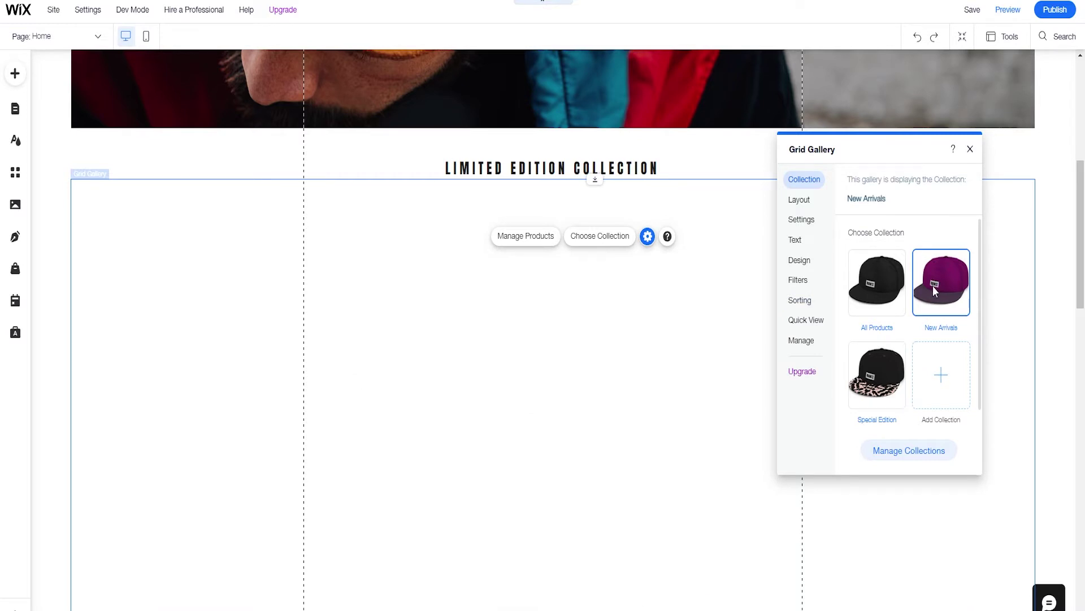
scroll(633, 329, down, 5)
scroll(581, 330, up, 5)
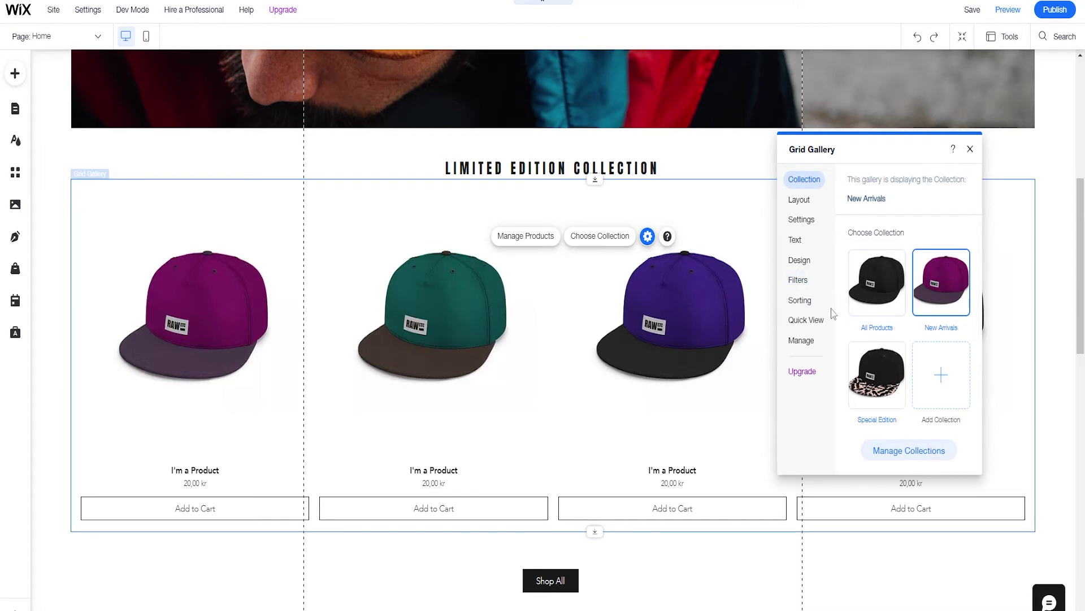
Step: Create a new product collection named Hat Drop v1
click(941, 379)
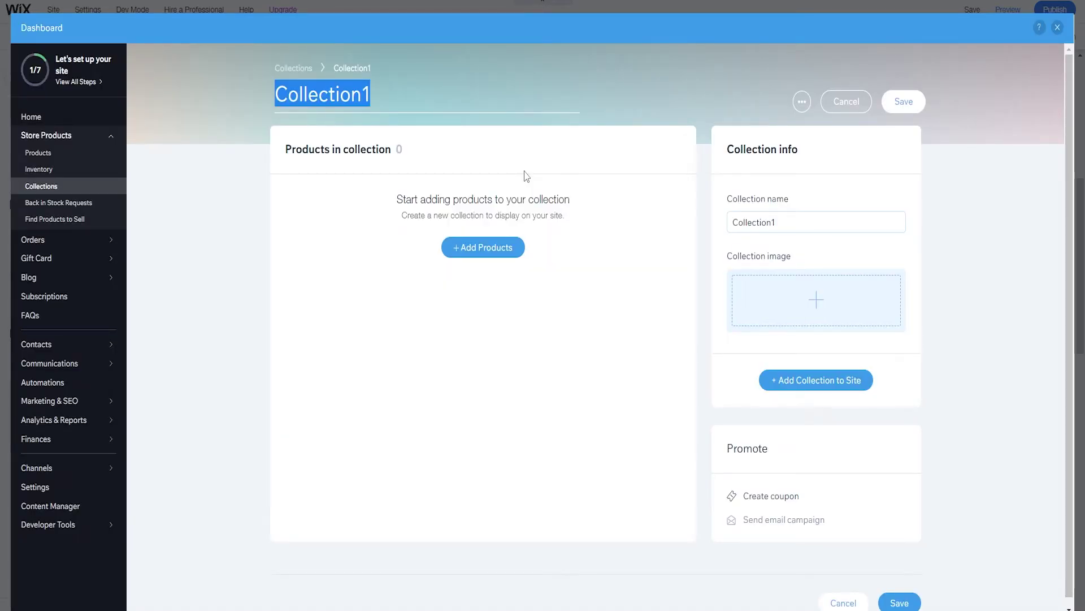
key(BackSpace)
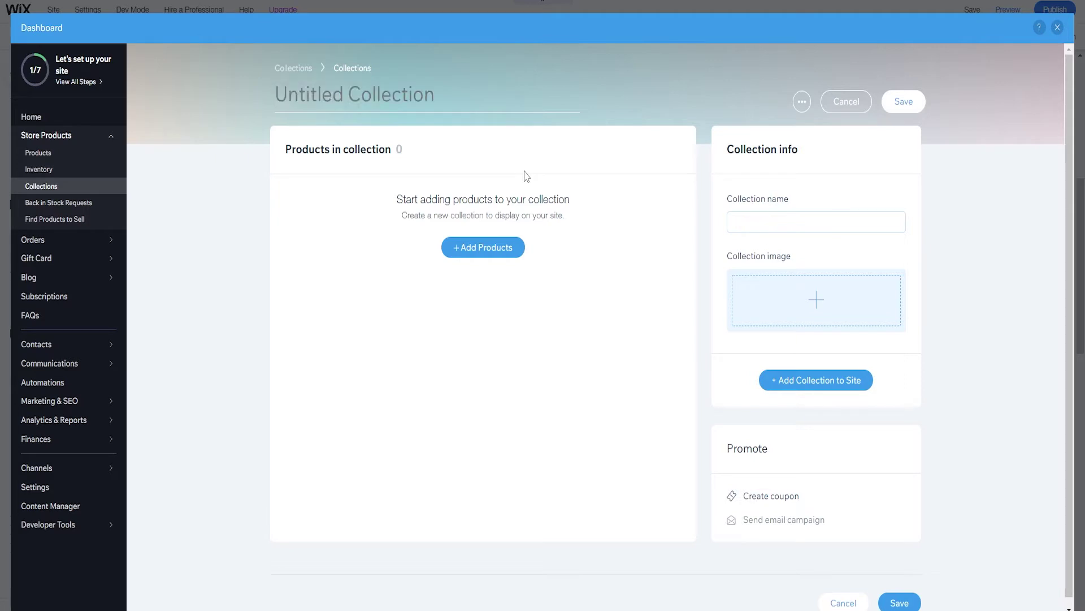
text(Hat Drop v1)
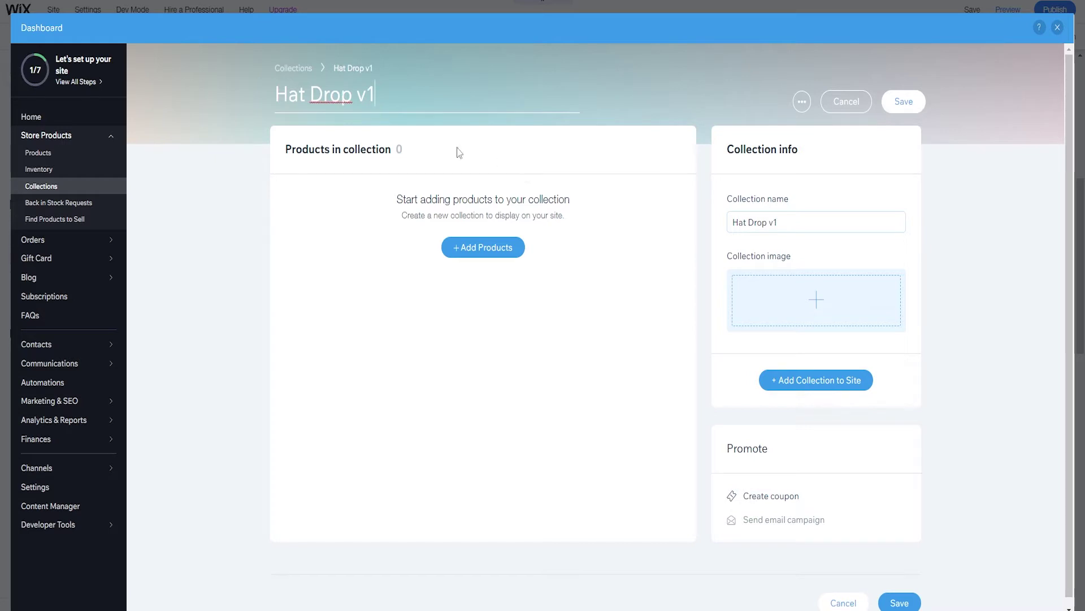
click(383, 242)
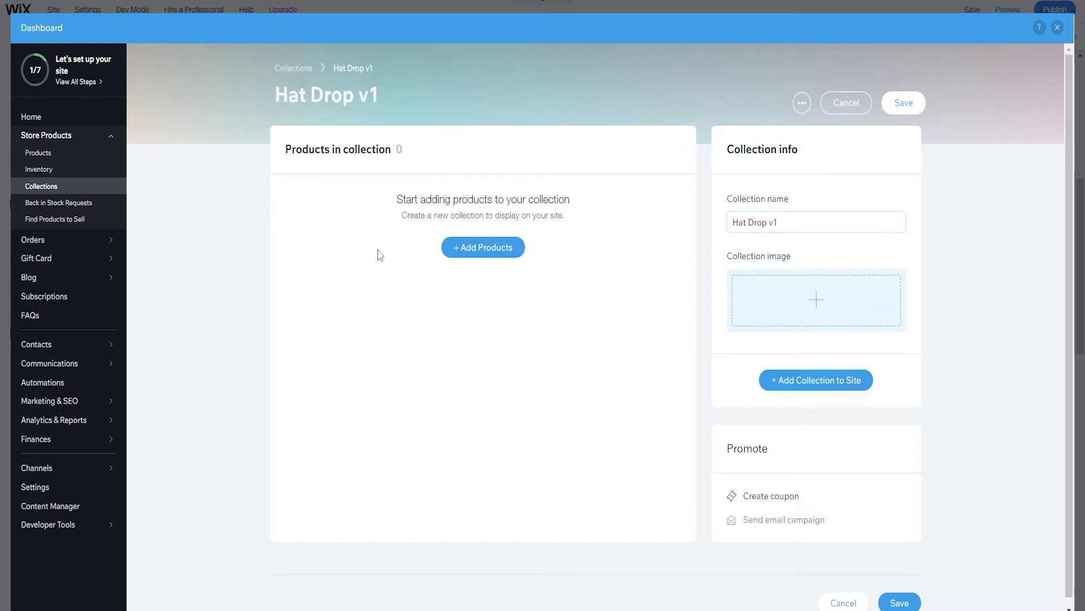
Step: Add the first four hats in the product list to the Hat Drop v1 collection
click(474, 253)
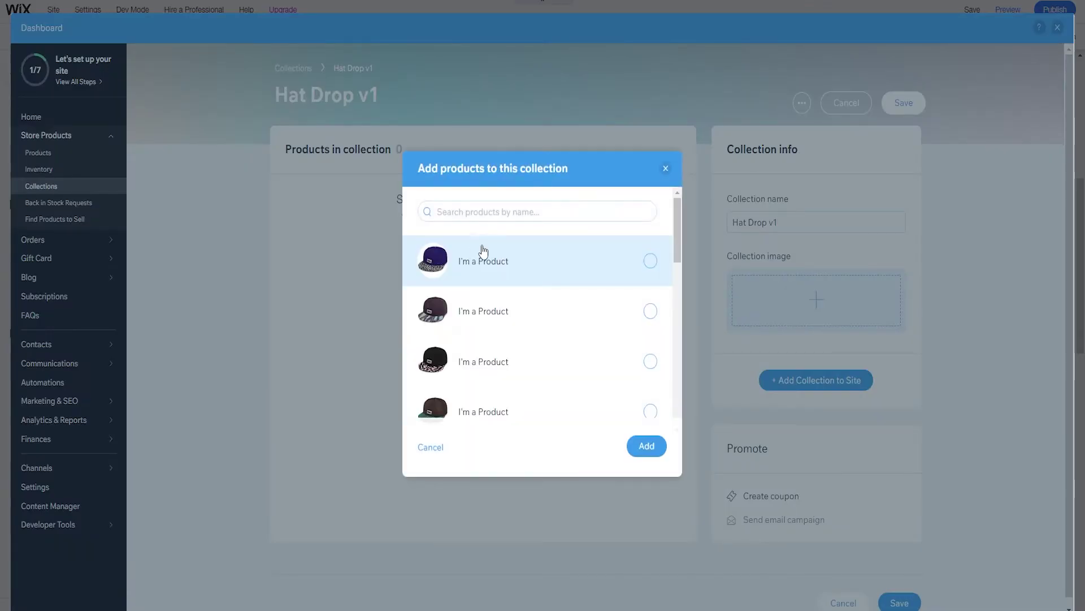
scroll(502, 266, down, 1)
scroll(504, 271, down, 5)
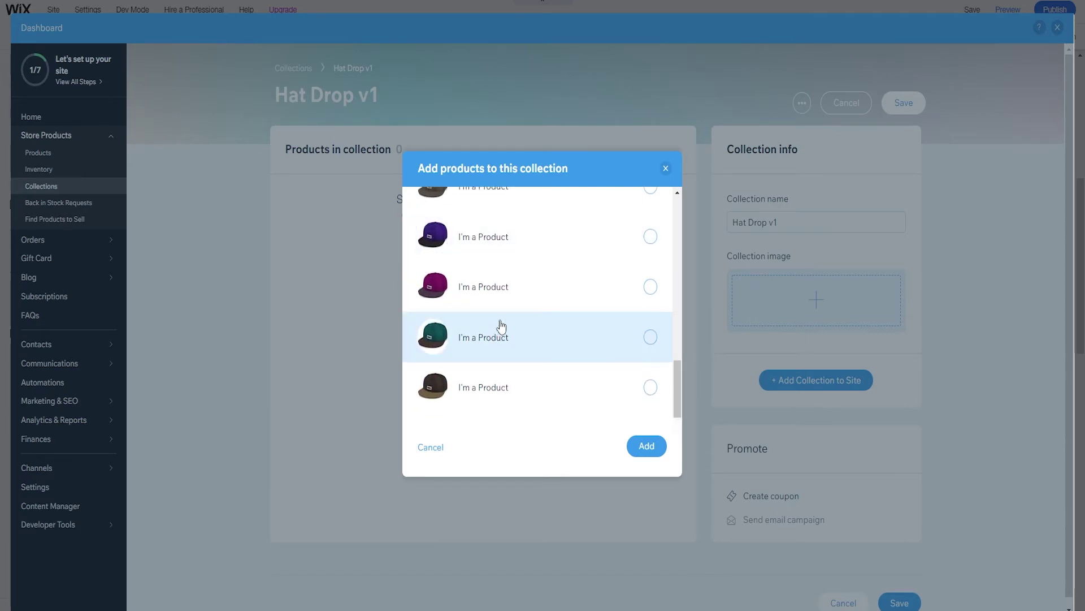
scroll(528, 308, up, 2)
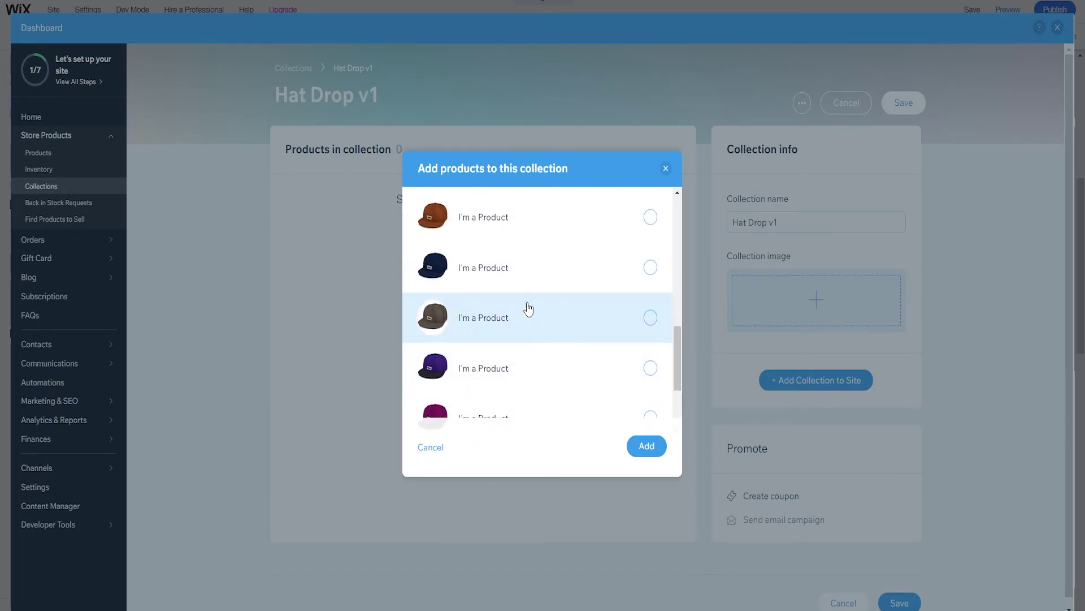
scroll(527, 307, up, 5)
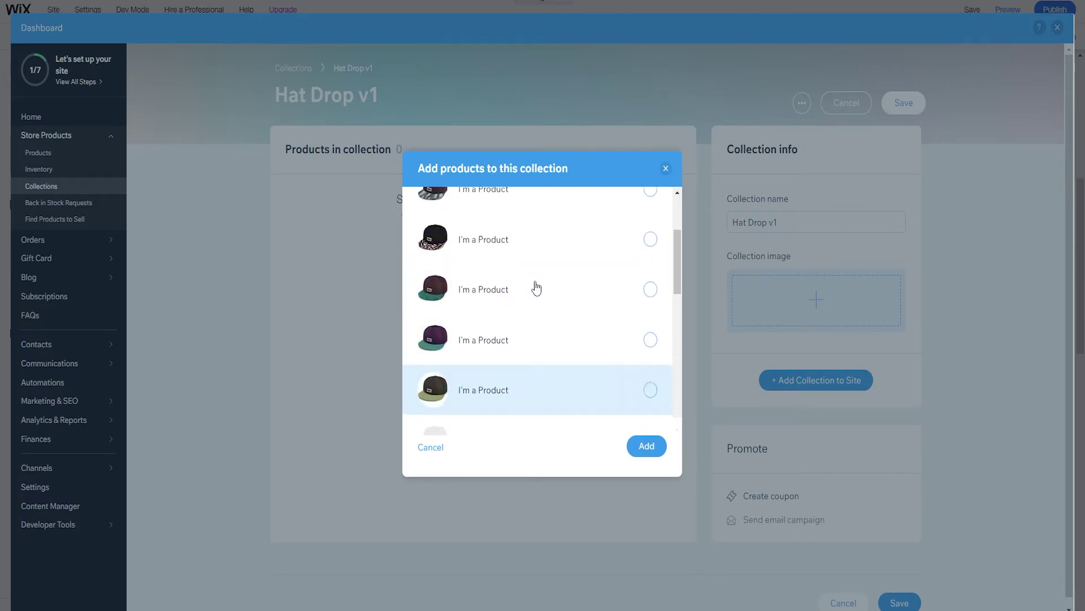
scroll(526, 266, down, 1)
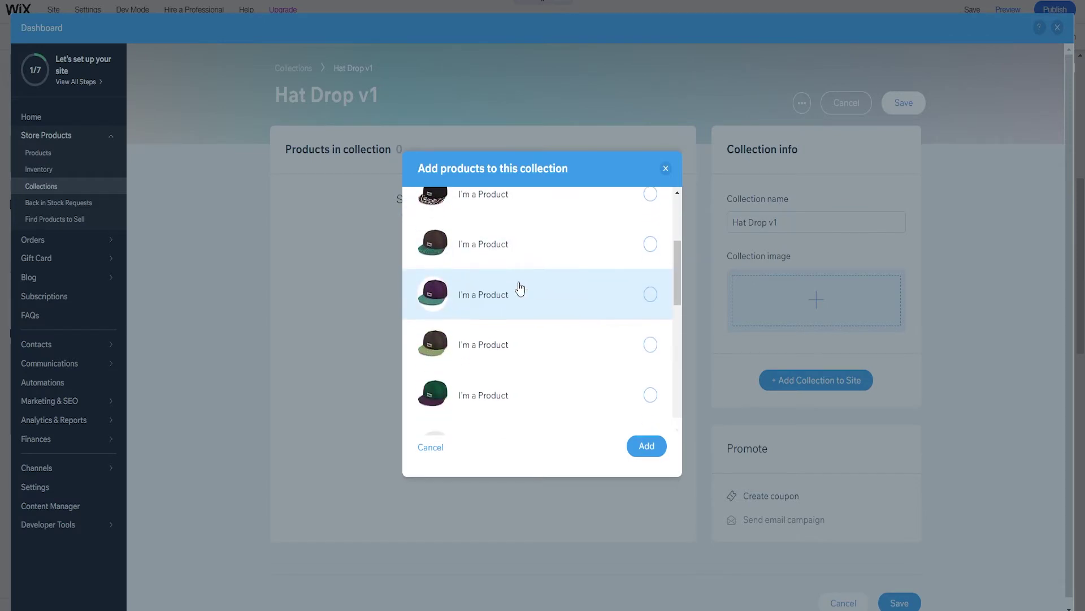
scroll(519, 286, up, 3)
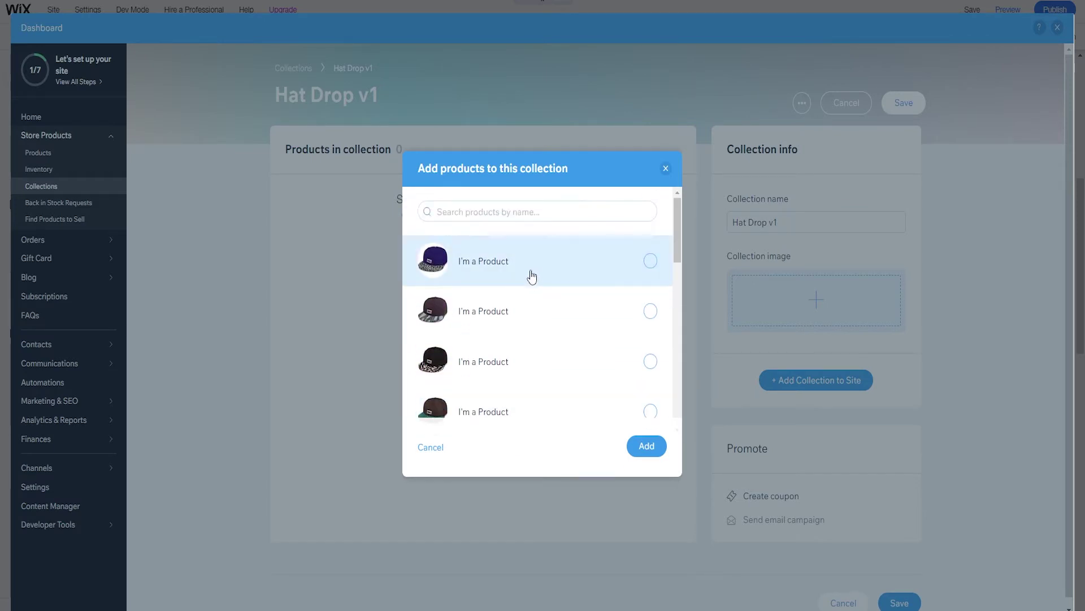
click(592, 273)
click(586, 322)
click(590, 362)
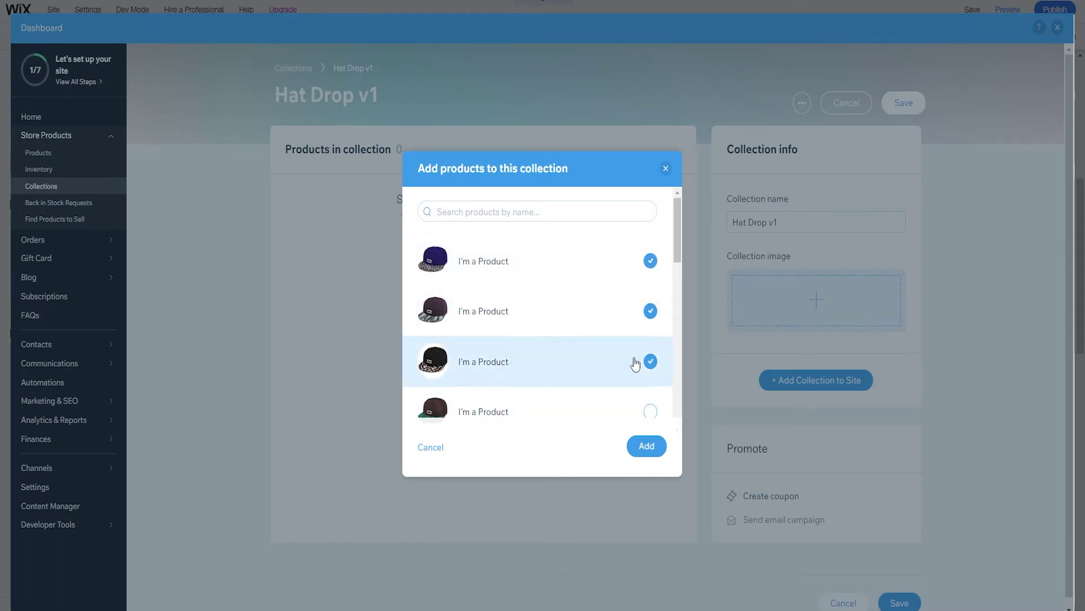
click(649, 415)
click(648, 445)
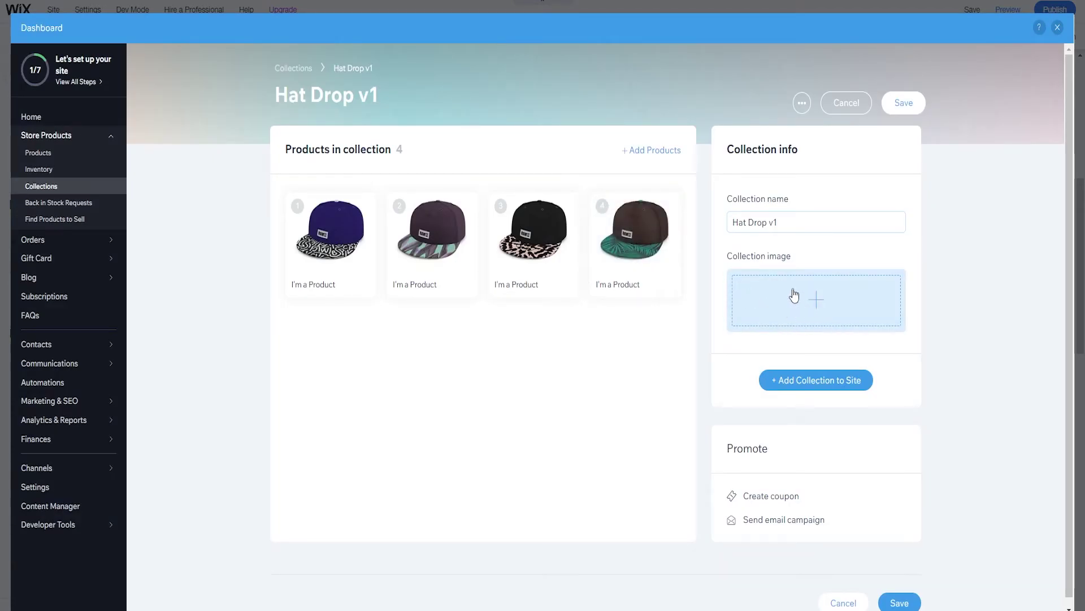
Step: Save the Hat Drop v1 collection and add it to the site on a new page named Hat Drop v1
scroll(800, 294, down, 1)
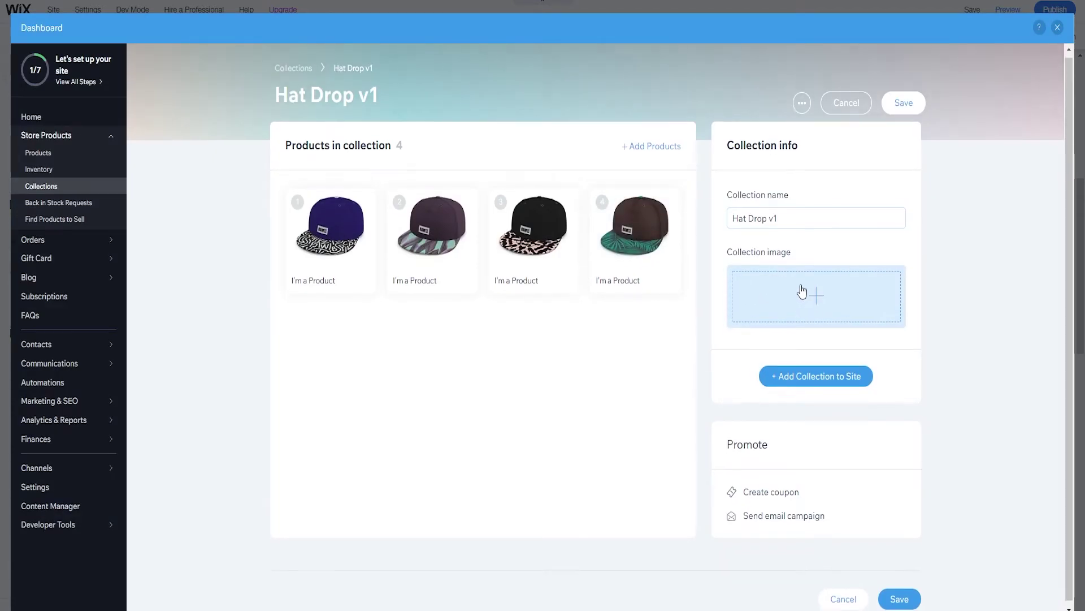
click(904, 598)
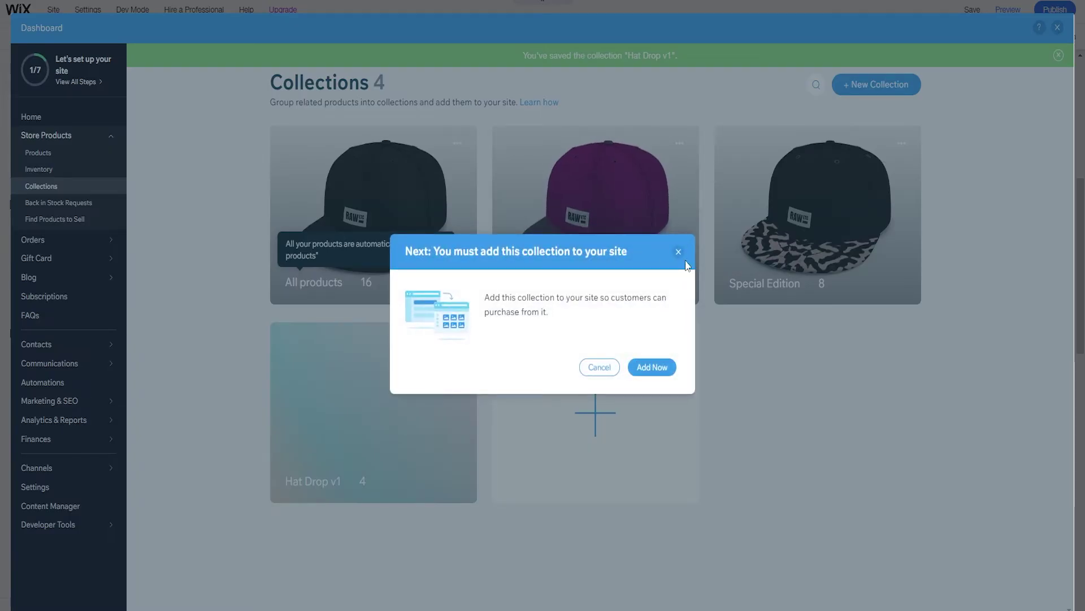
click(652, 368)
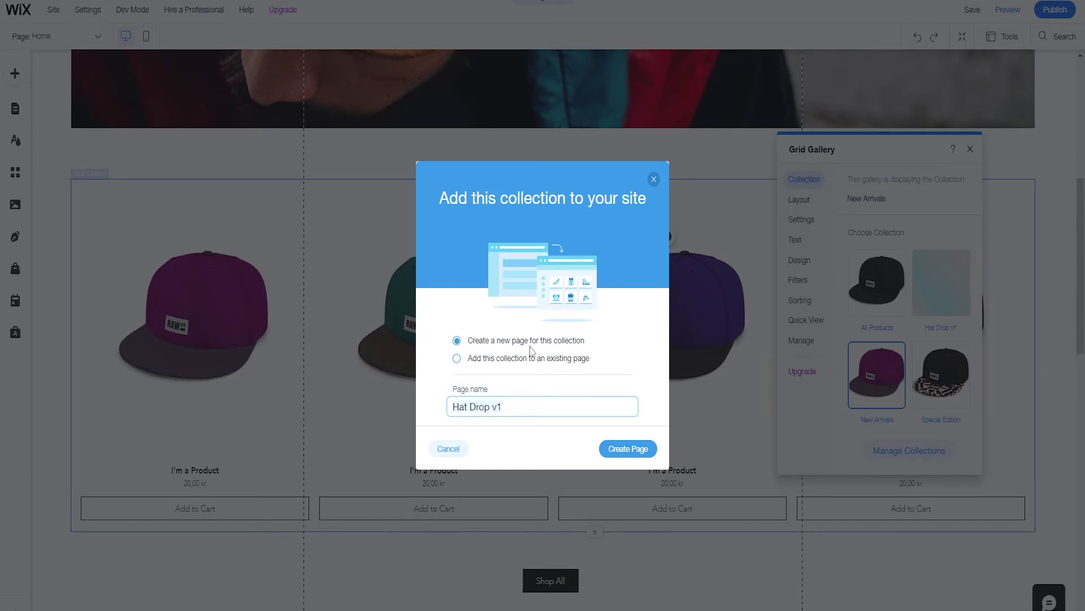
click(619, 447)
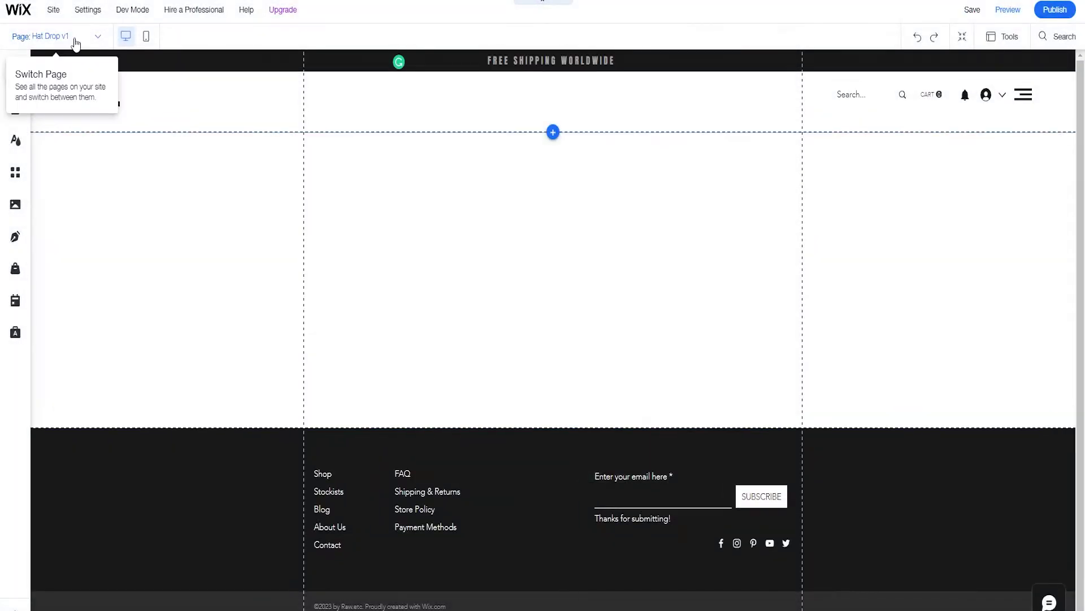
Step: Return to the Home page and set the LIMITED EDITION COLLECTION grid gallery to display the Hat Drop v1 collection
click(72, 37)
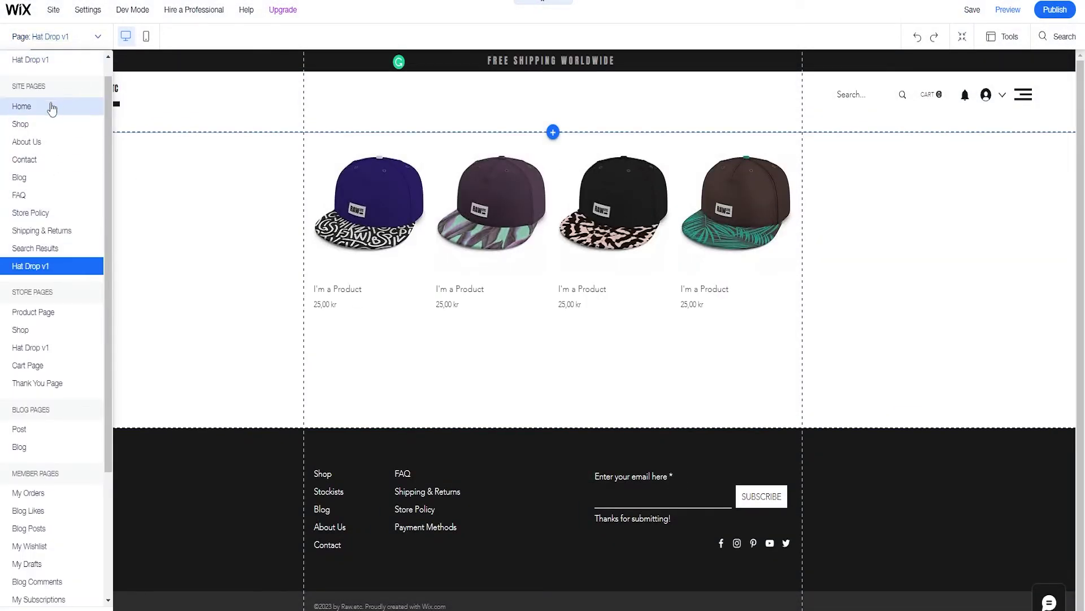
click(51, 106)
scroll(562, 242, down, 10)
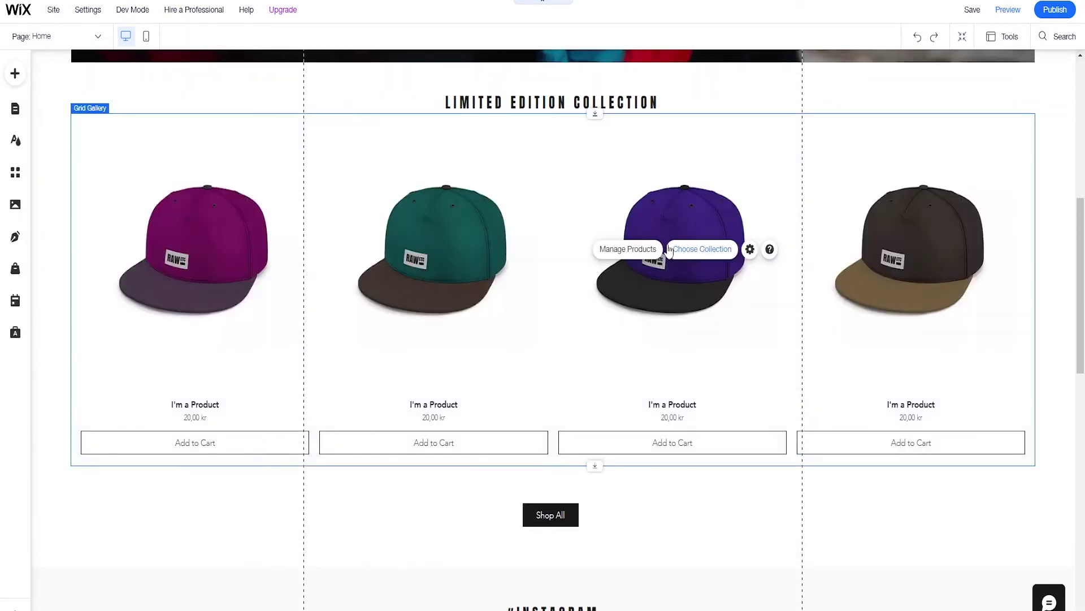
click(691, 252)
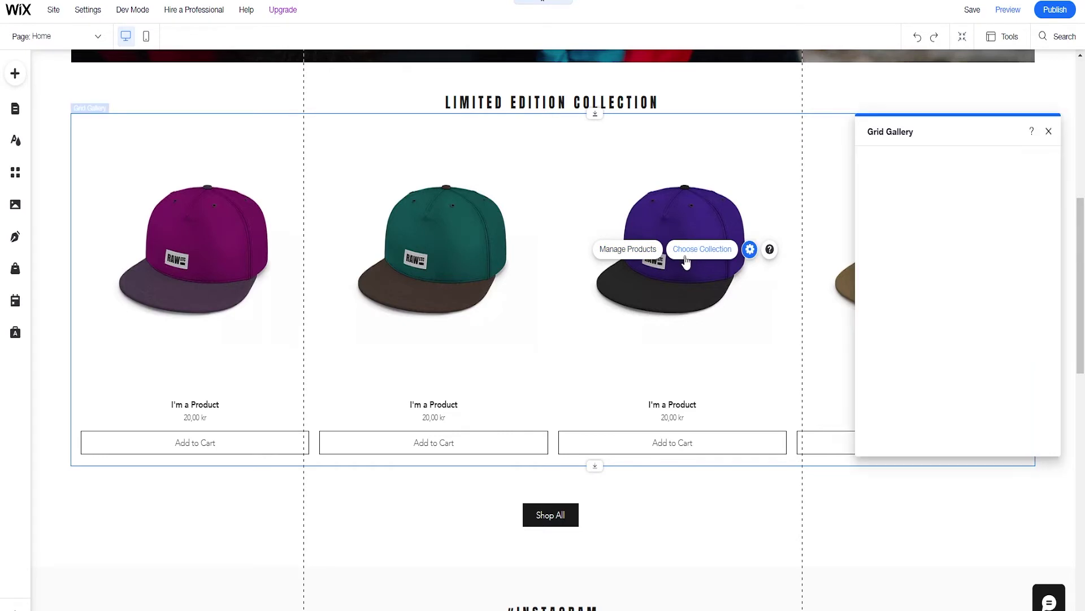
scroll(965, 268, down, 2)
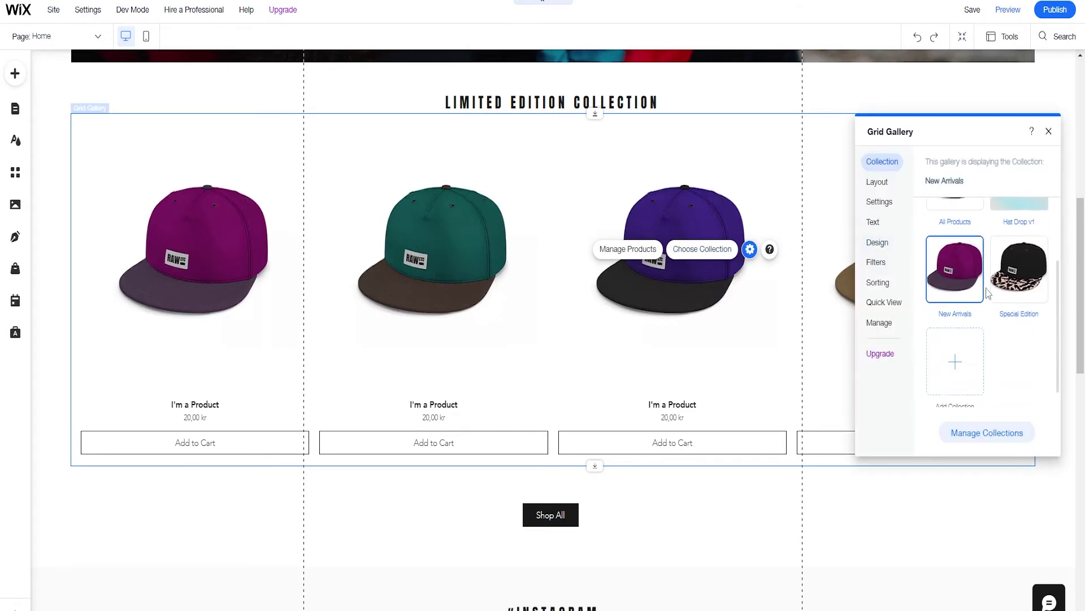
scroll(1012, 291, up, 1)
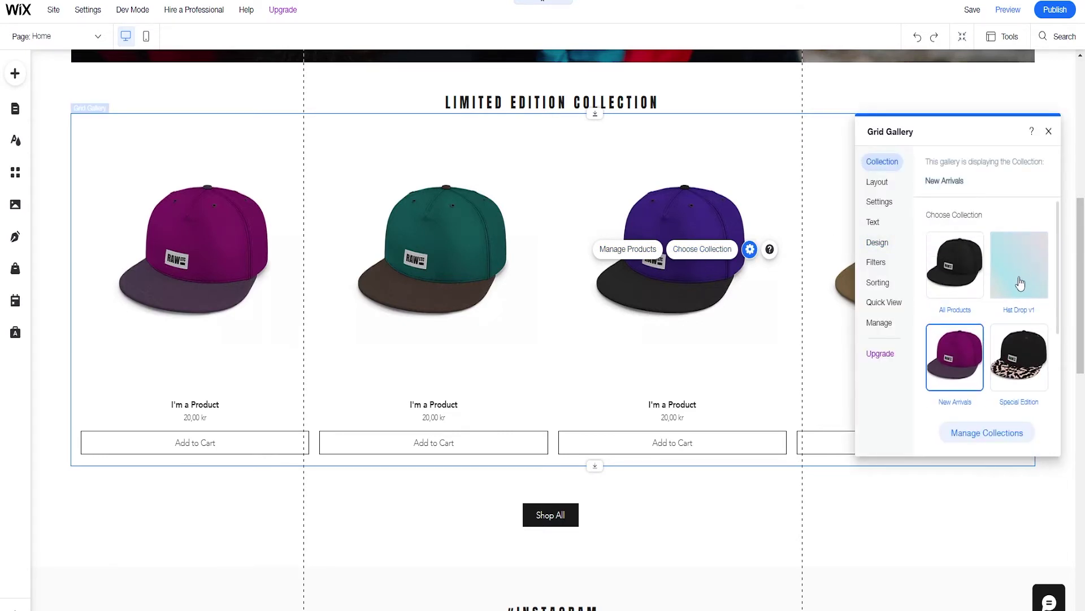
click(1020, 284)
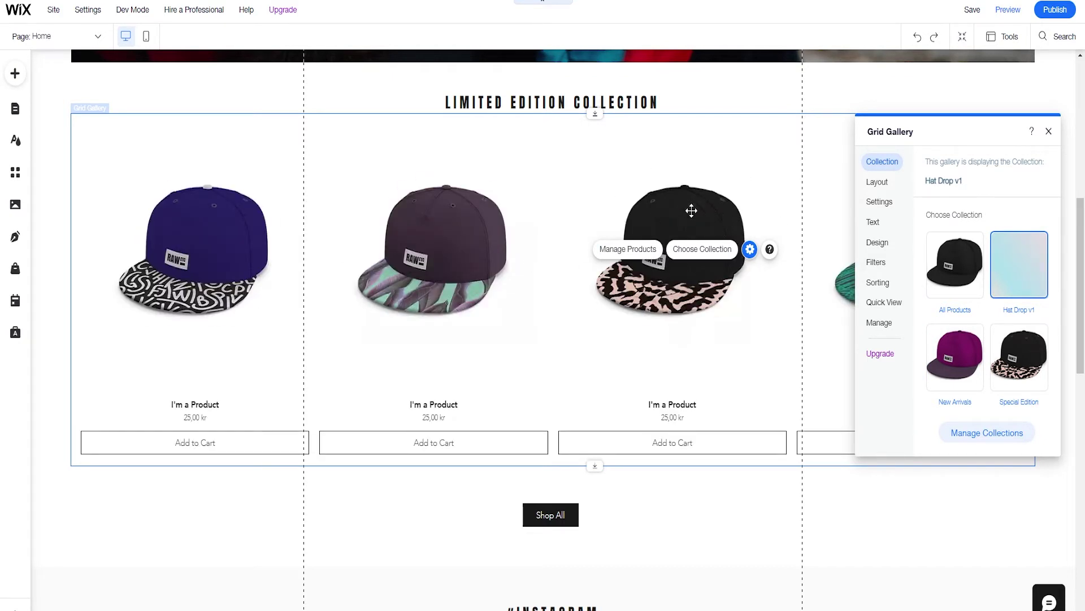
Step: Try adjusting the grid gallery's margins and turning off its stretch to full width, and compare the layout on the page
click(877, 182)
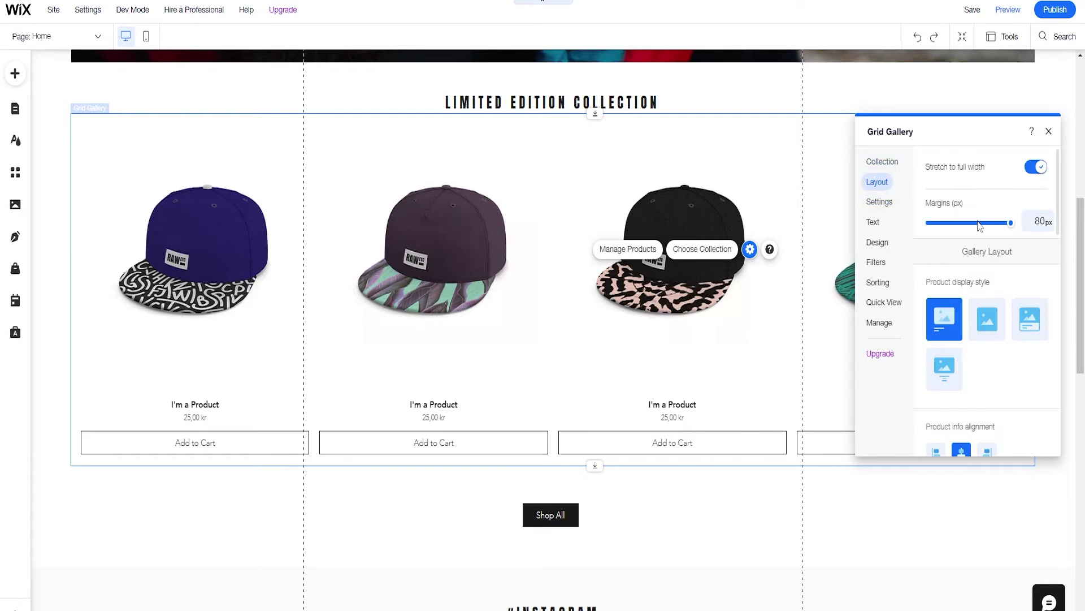
mouse_move(992, 227)
mouse_down()
mouse_move(977, 229)
mouse_move(1011, 224)
mouse_up()
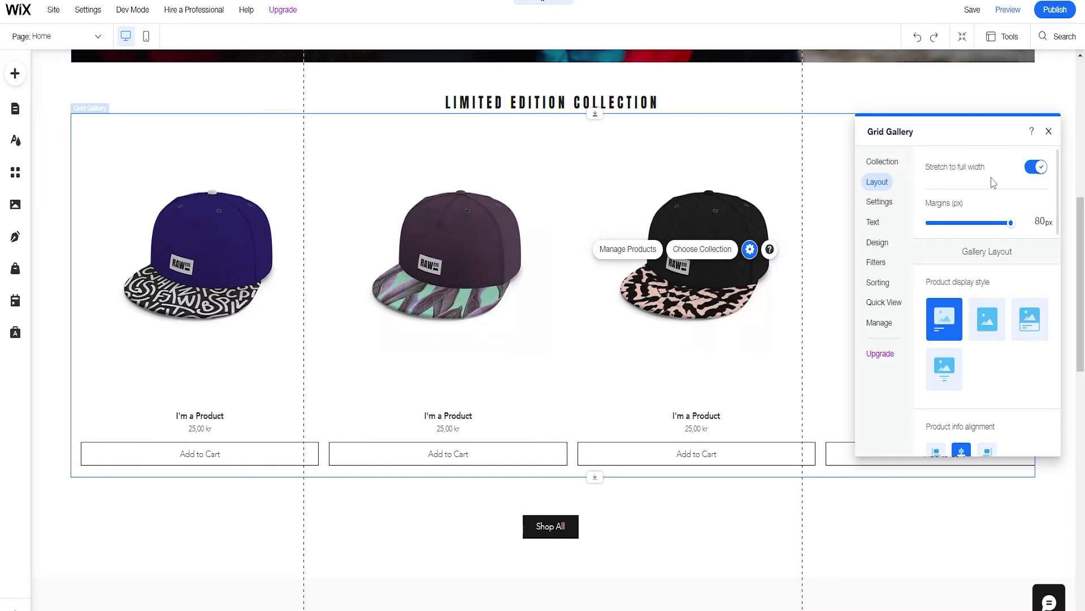
scroll(676, 182, up, 5)
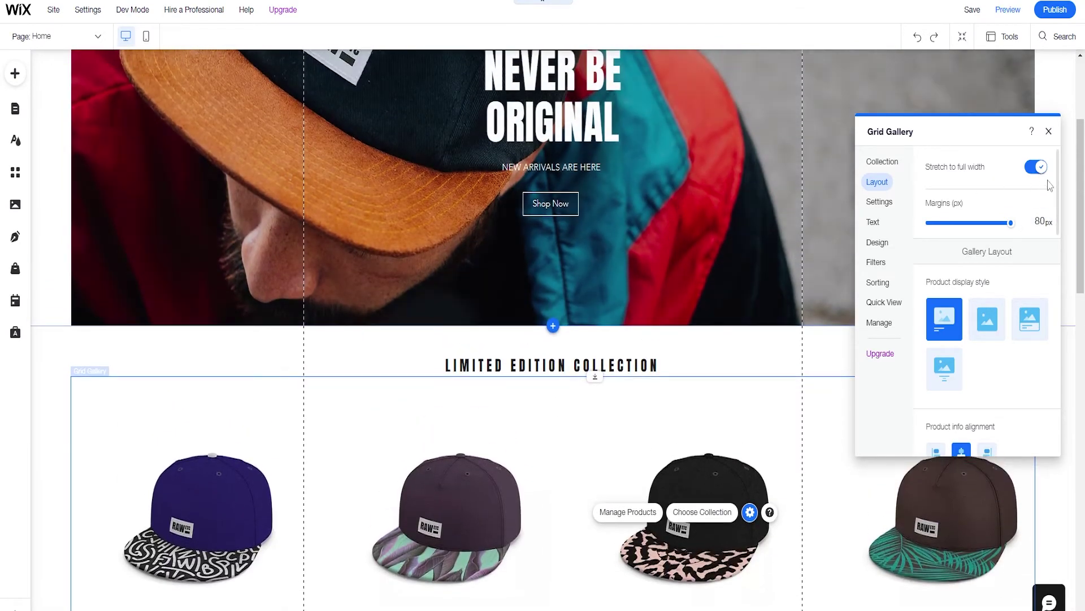
click(1036, 167)
scroll(702, 311, down, 4)
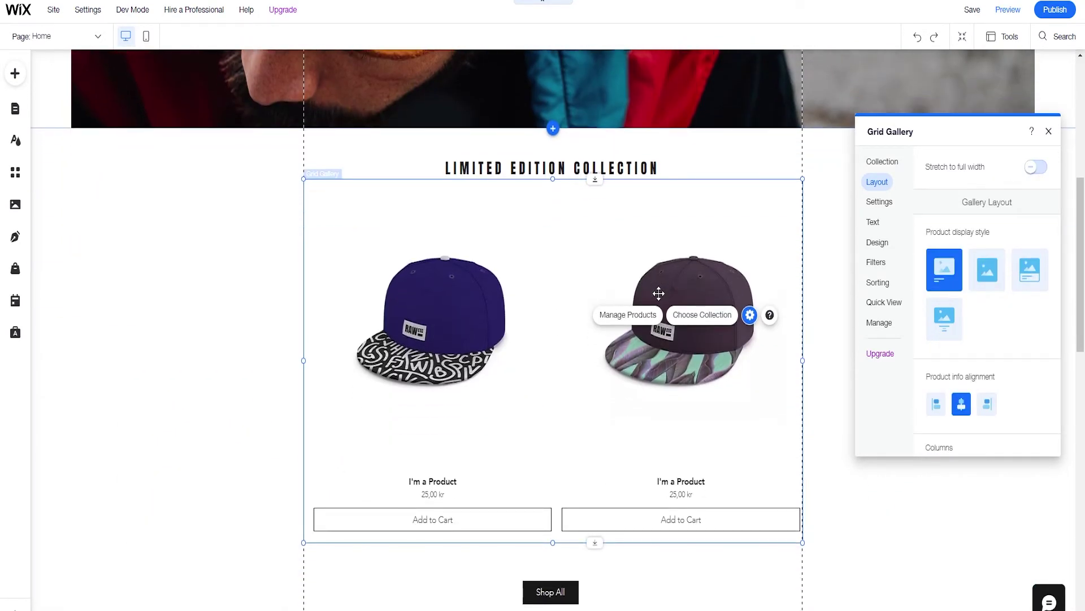
scroll(659, 293, down, 4)
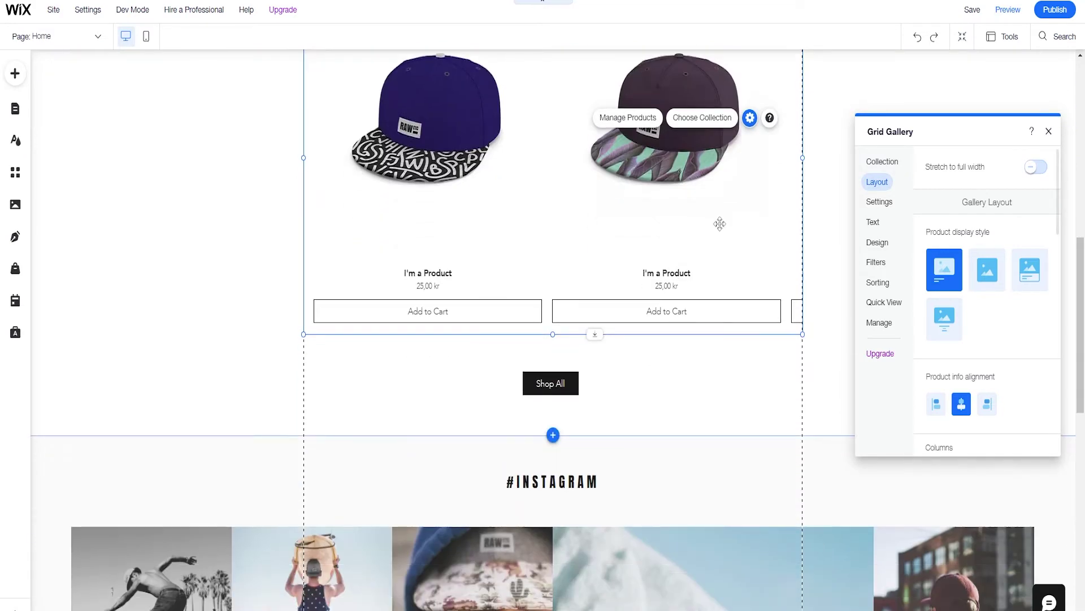
scroll(719, 223, up, 4)
scroll(571, 249, up, 3)
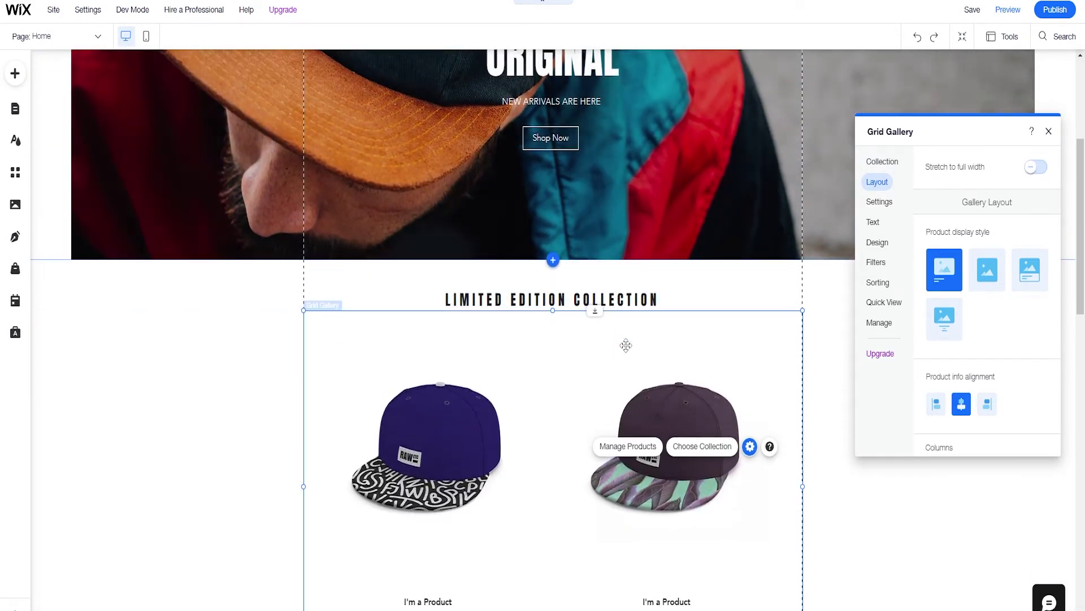
scroll(626, 345, down, 1)
Step: Stretch the grid gallery to full width and set its margins to 80 px
click(1036, 167)
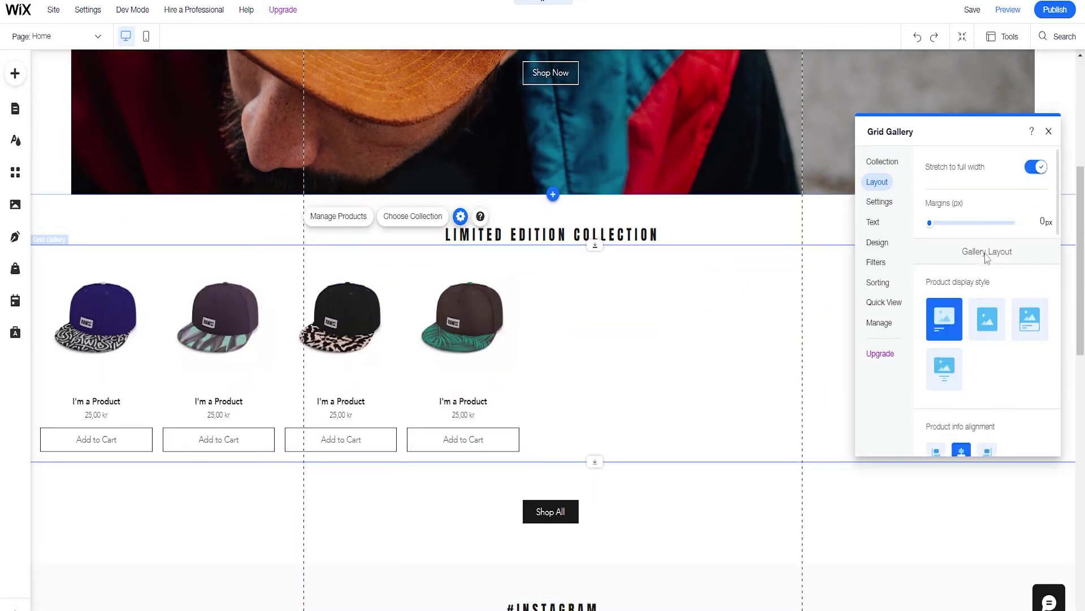
scroll(1000, 277, down, 1)
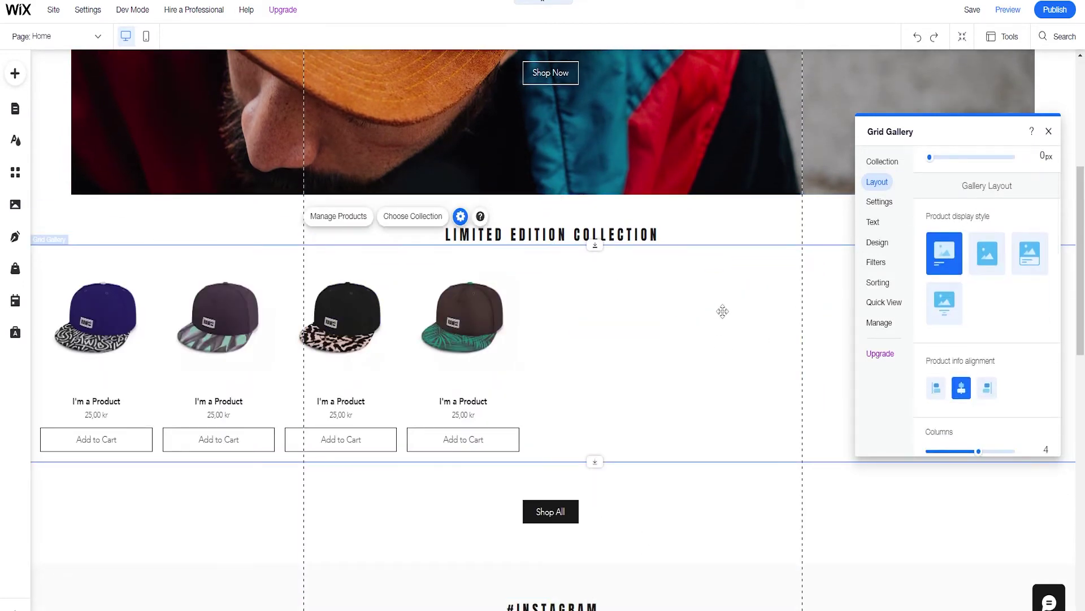
scroll(996, 229, up, 1)
drag(930, 222, 1011, 223)
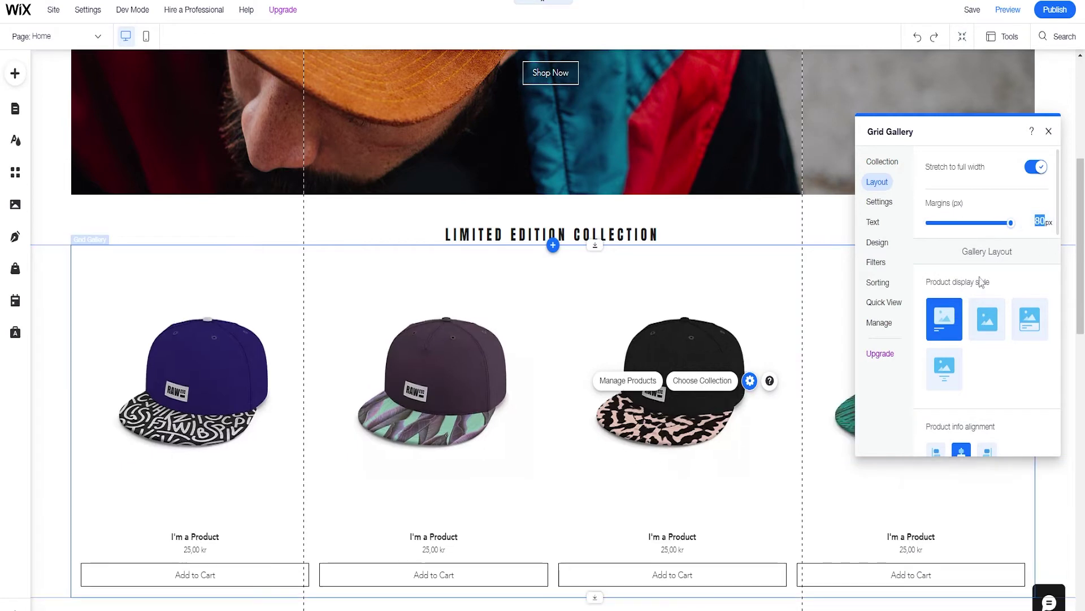
Step: Try the other three product display styles for the grid gallery and return to the first style, with product info below the image
click(989, 326)
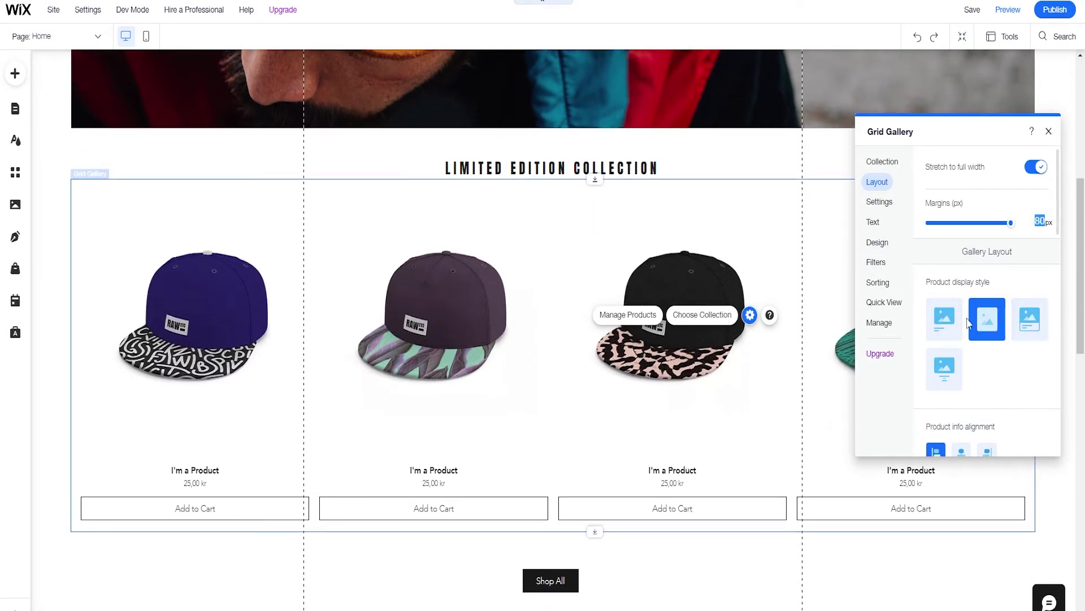
scroll(703, 315, down, 1)
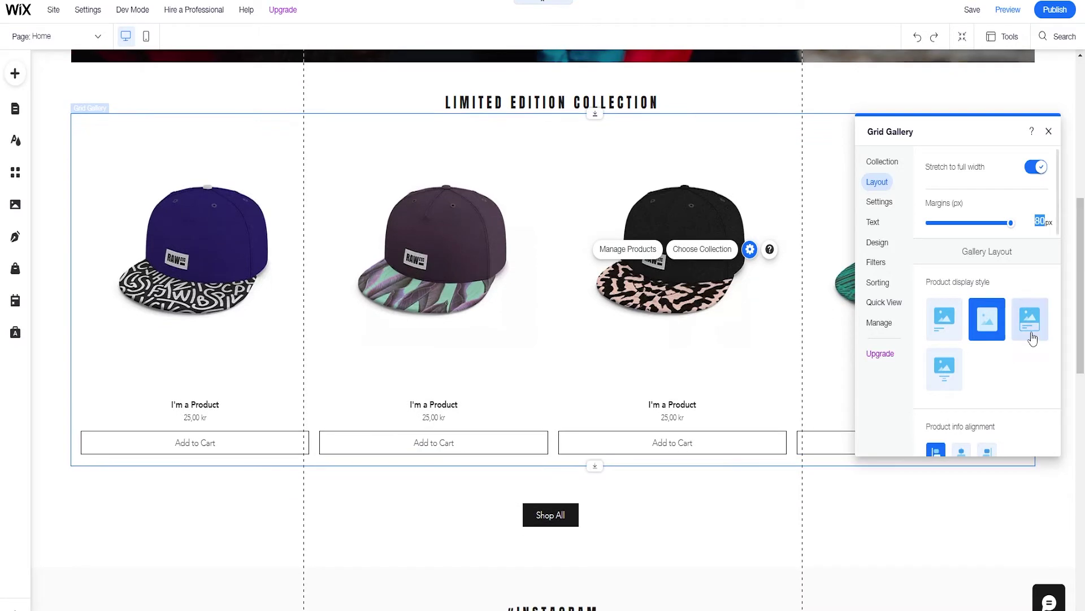
click(1032, 338)
scroll(975, 332, down, 1)
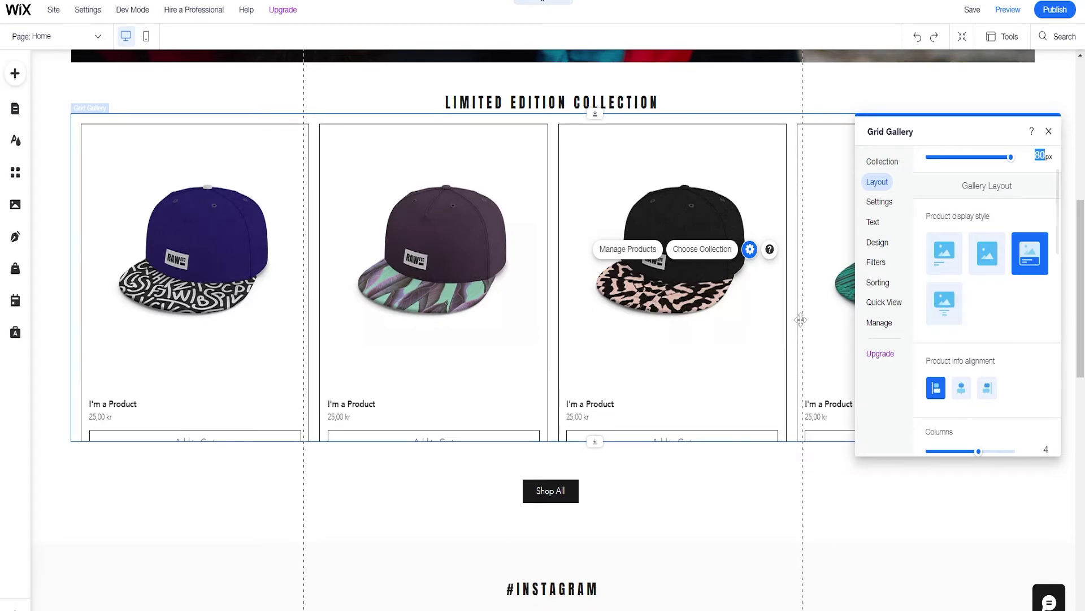
scroll(801, 315, down, 2)
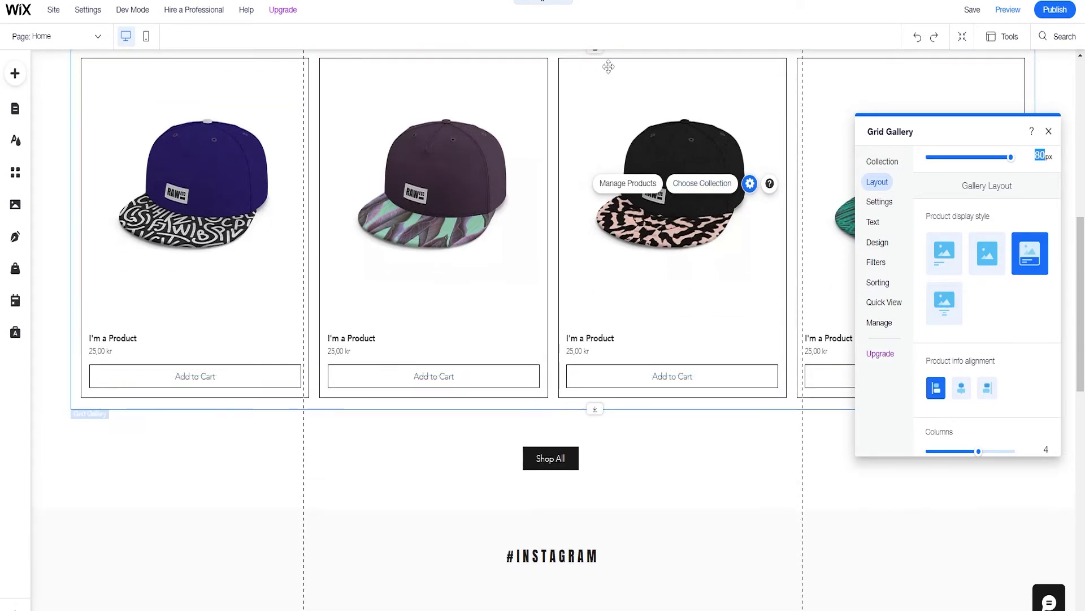
click(948, 318)
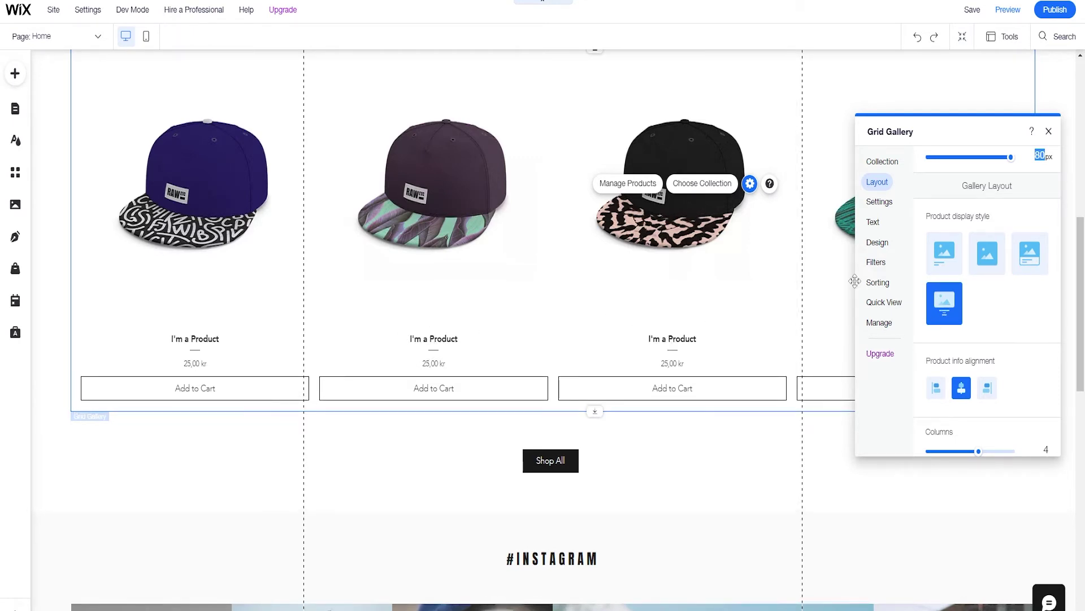
click(948, 263)
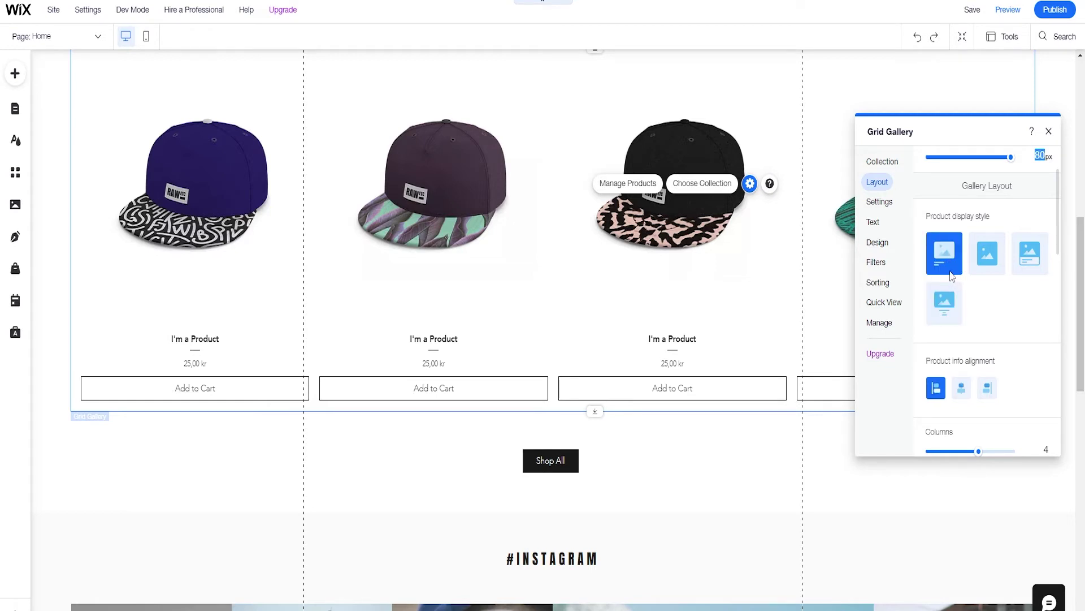
Step: Compare centre and right alignment for the grid gallery's product info and set it to left-aligned
scroll(968, 292, down, 1)
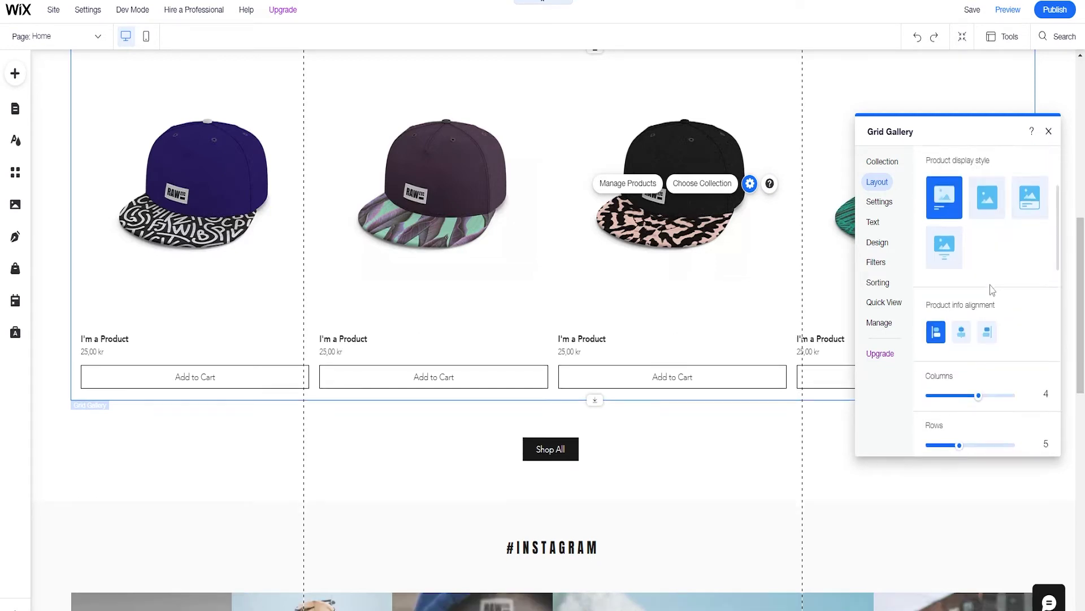
scroll(969, 296, down, 1)
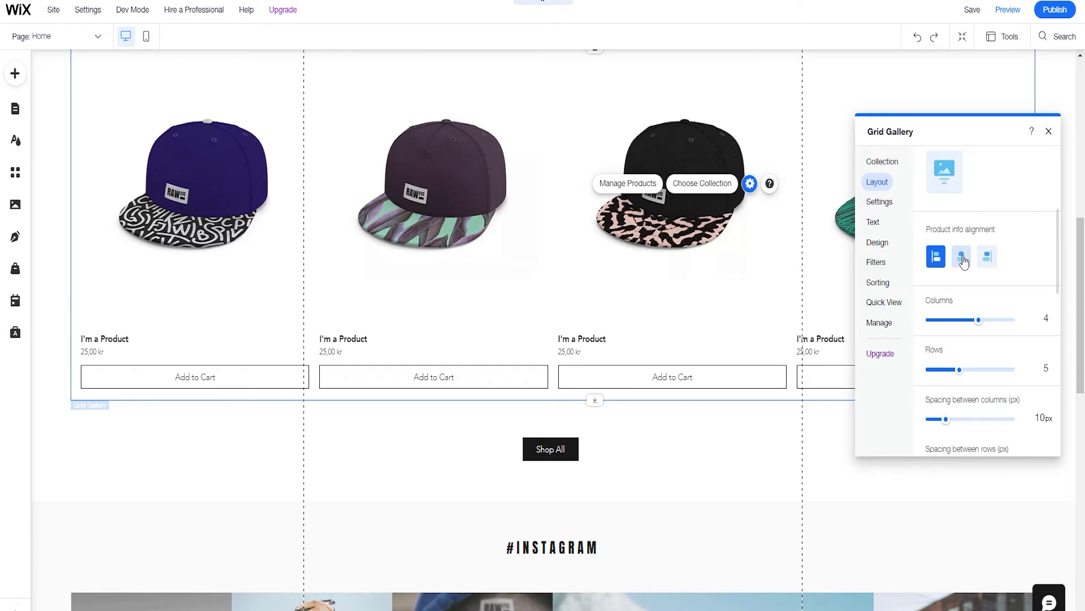
click(964, 261)
click(988, 263)
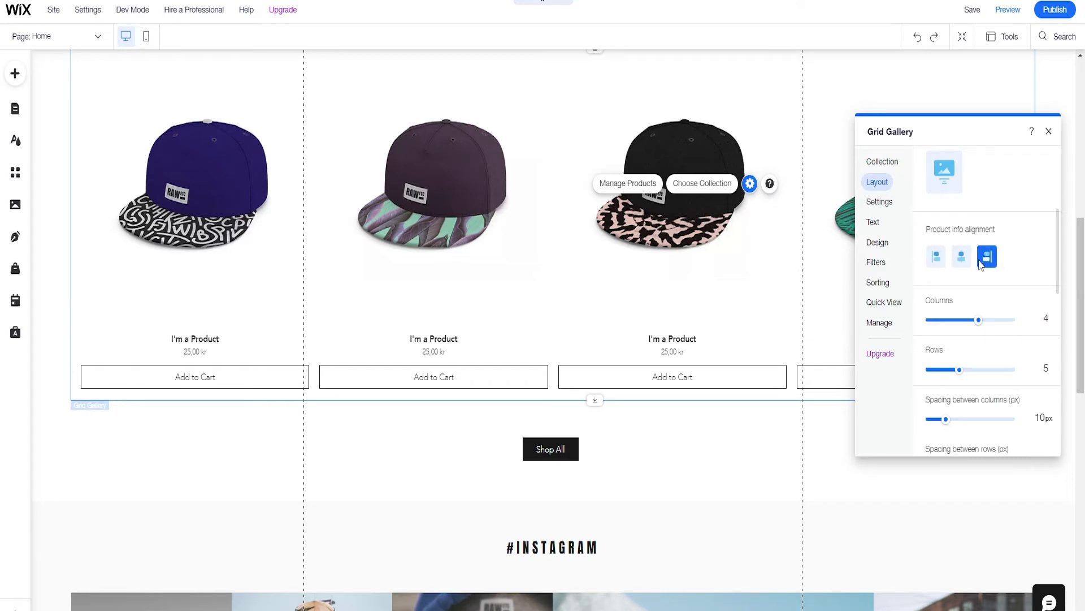
click(937, 260)
scroll(973, 266, down, 1)
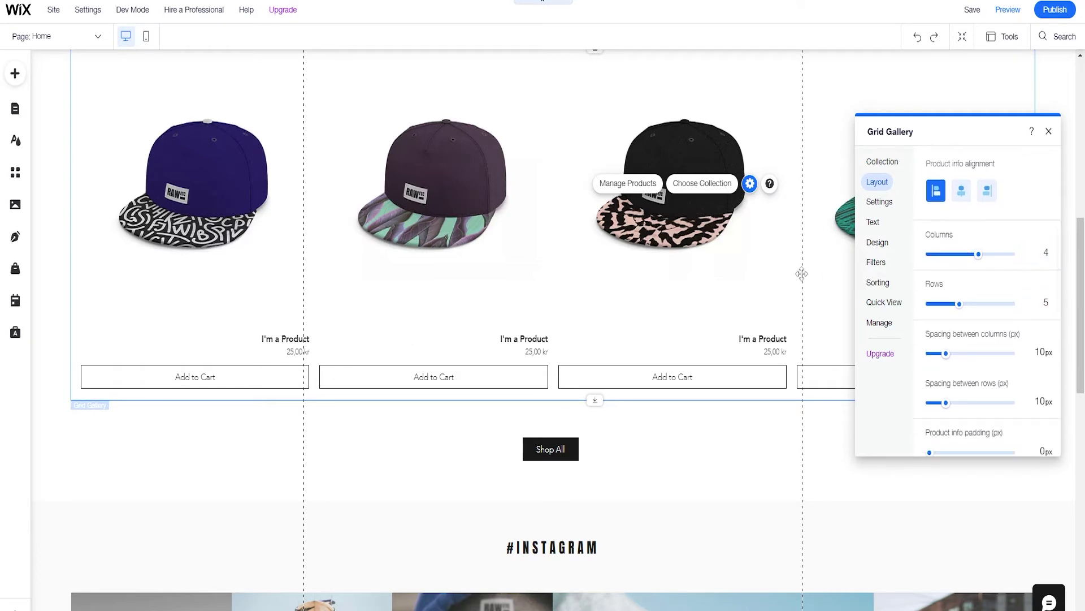
Step: Try 5 and 3 columns in the grid gallery, compare the layouts, and set the gallery back to 4 columns
scroll(735, 280, up, 1)
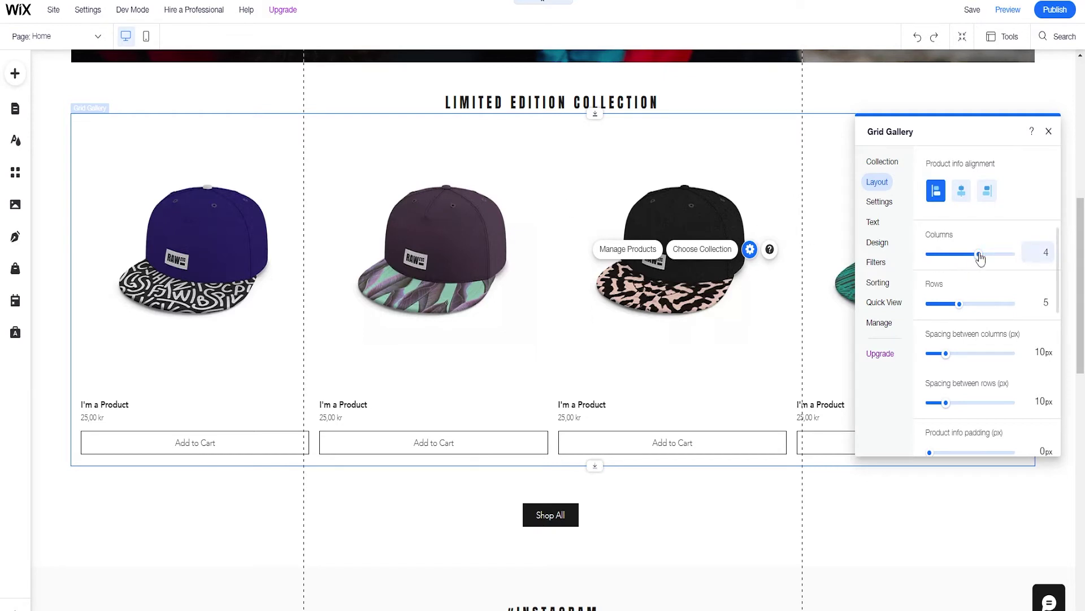
drag(978, 255, 990, 257)
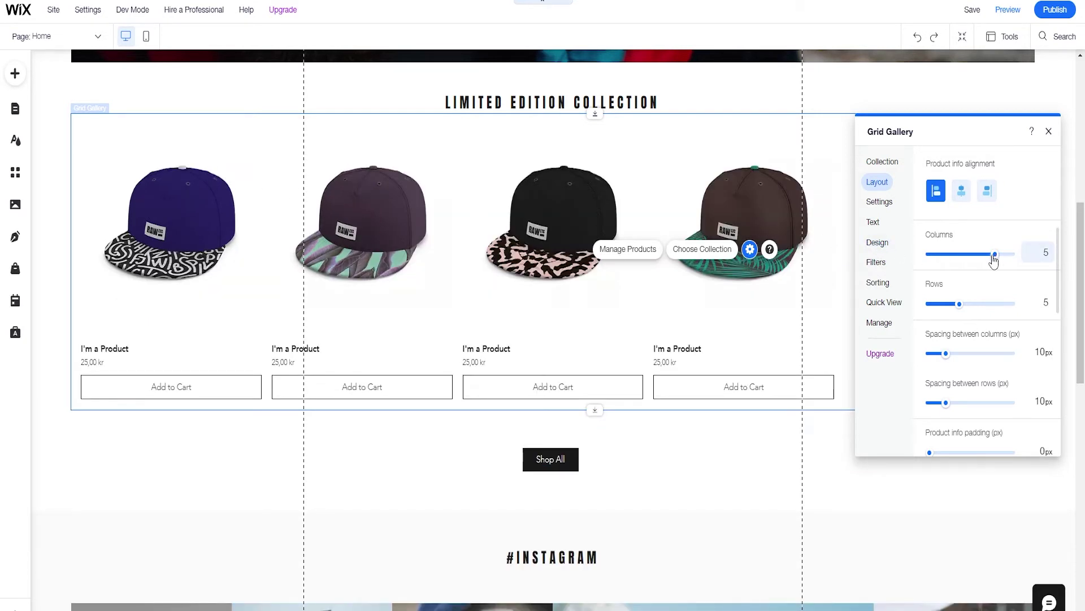
drag(994, 257, 959, 258)
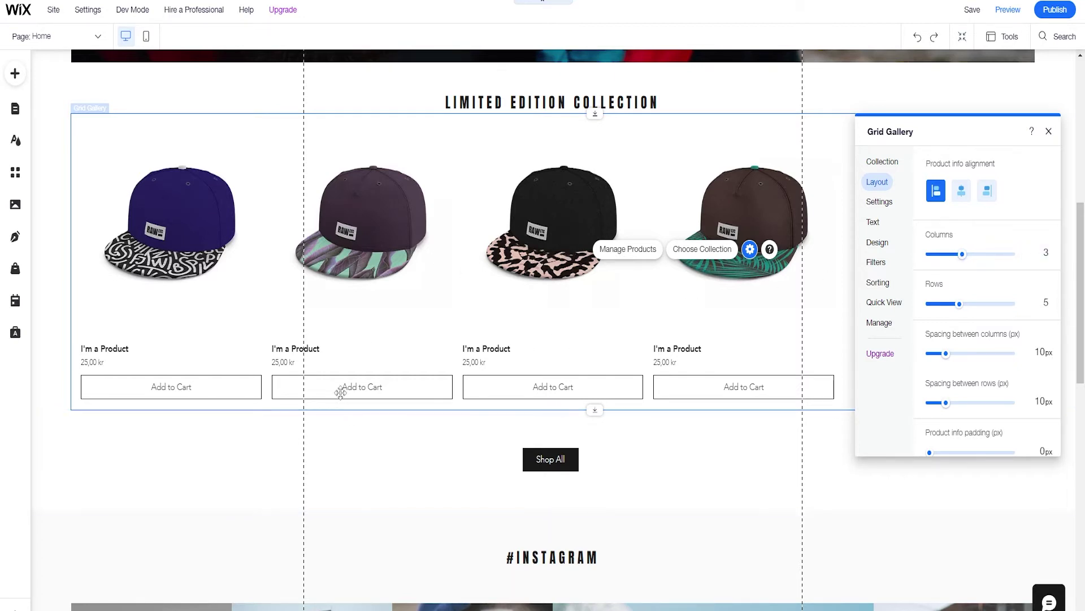
scroll(571, 339, down, 2)
scroll(576, 345, up, 4)
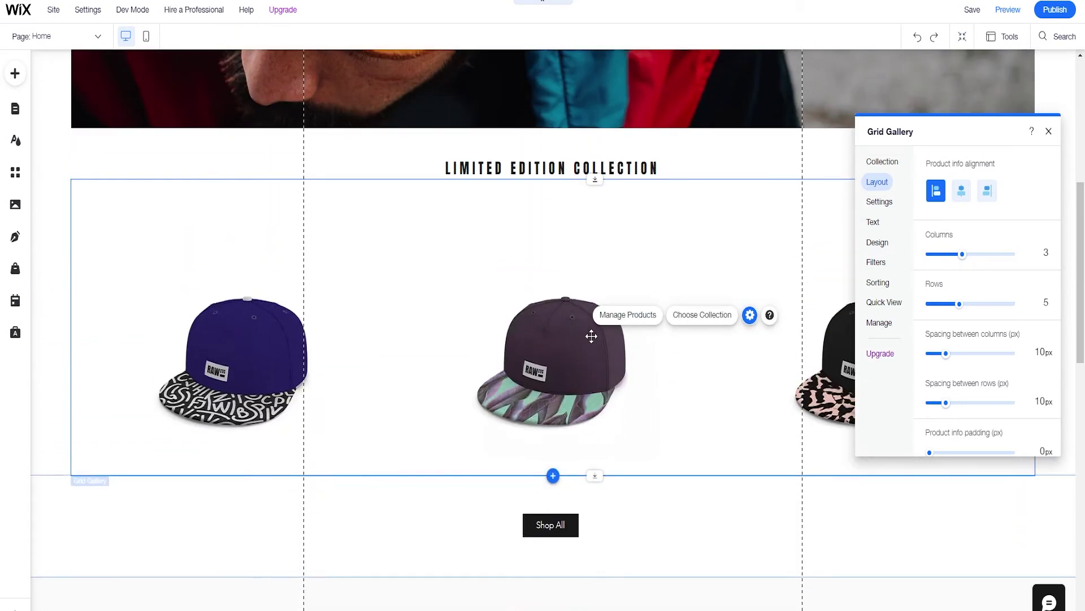
drag(967, 261, 980, 262)
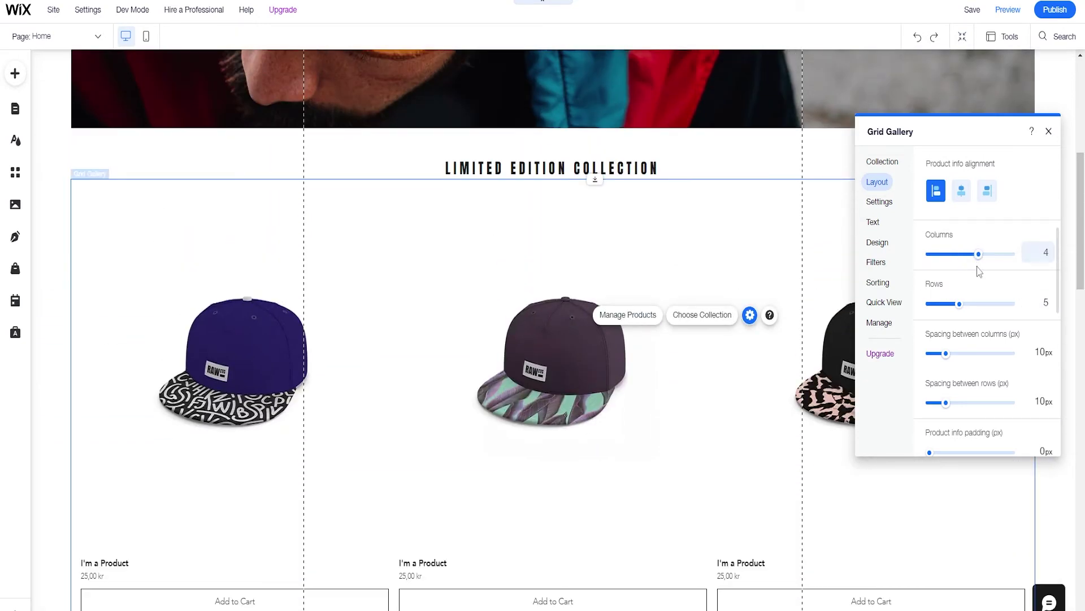
Step: Try the Side by Side image placement for the gallery products and switch back to Above Info
scroll(975, 294, down, 1)
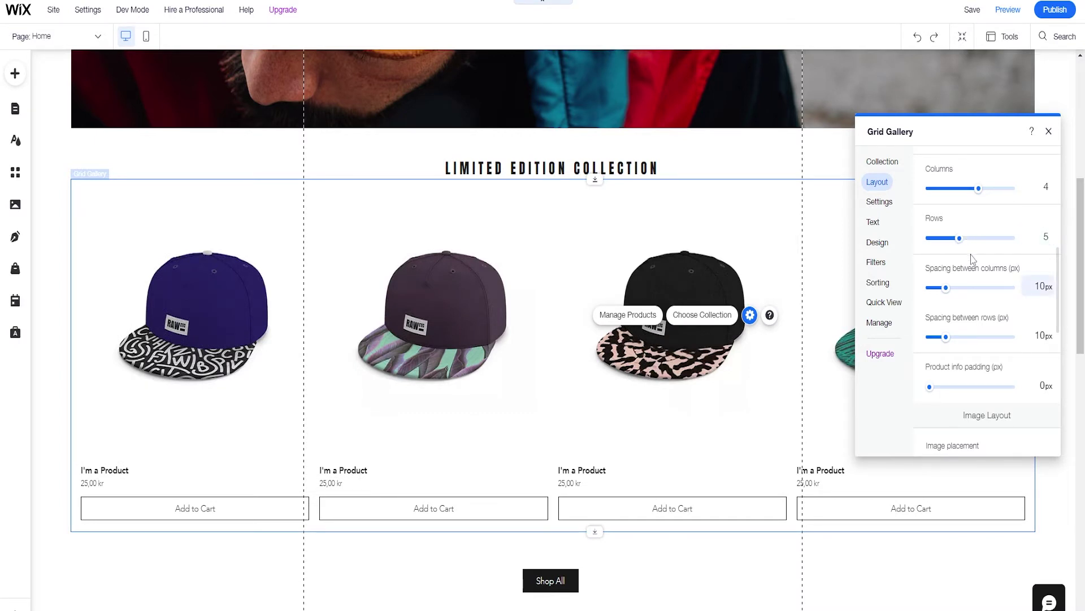
scroll(967, 237, down, 1)
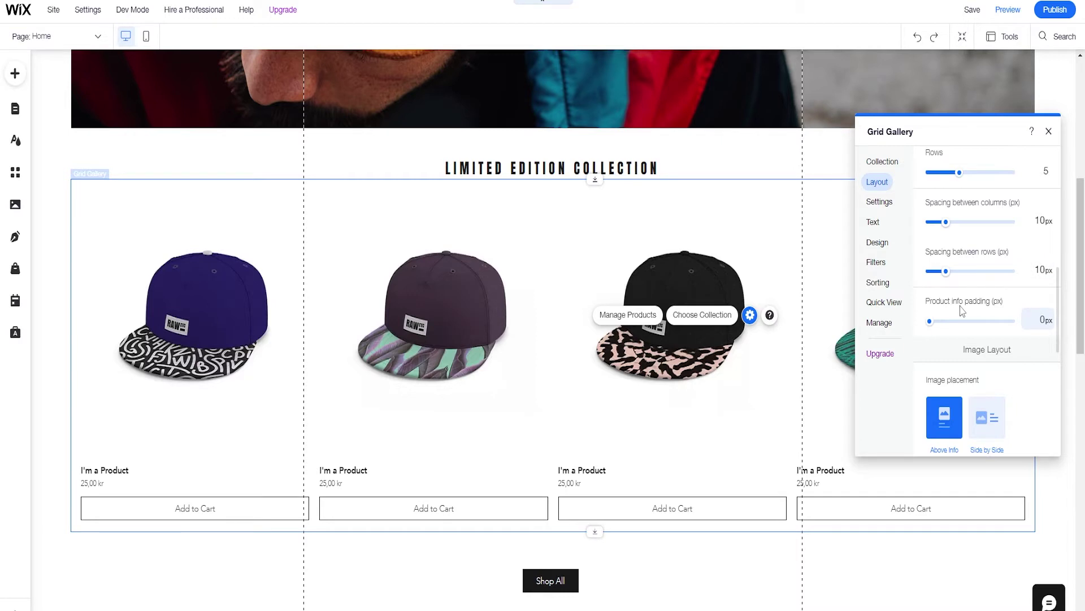
scroll(961, 309, down, 2)
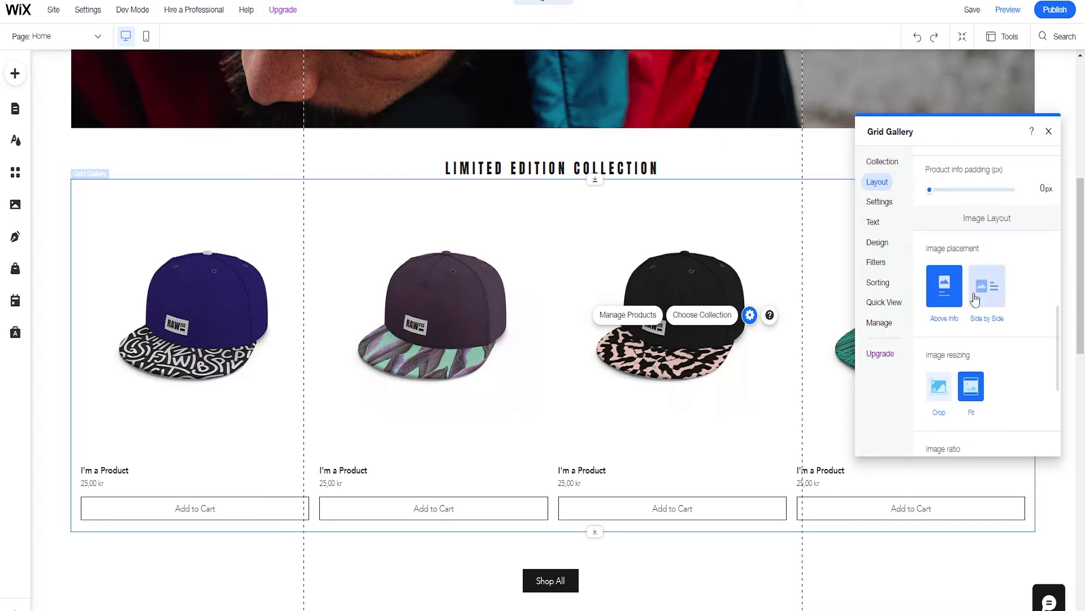
click(988, 293)
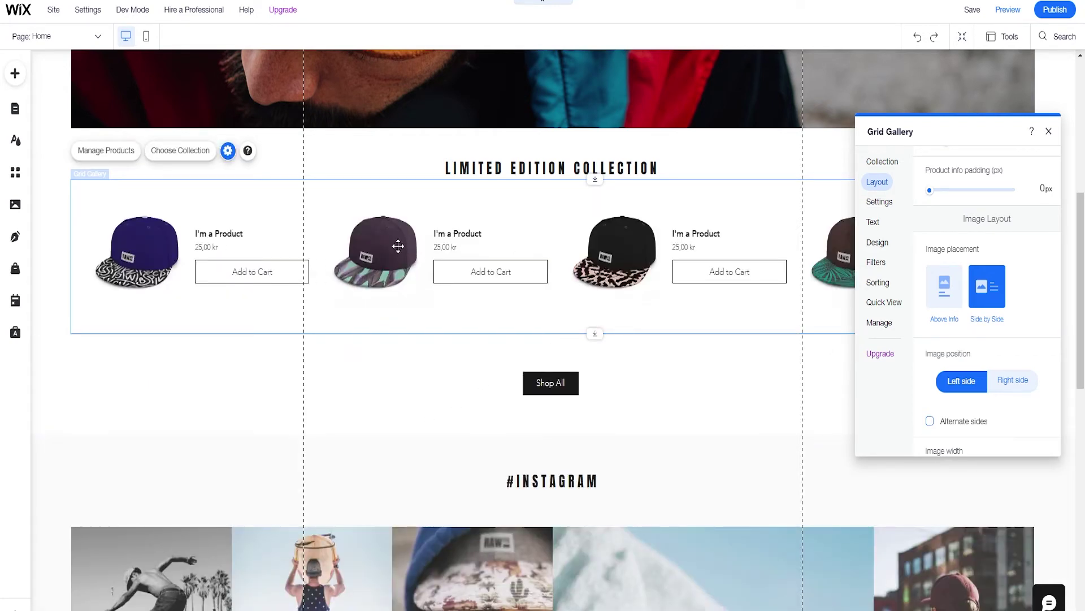
click(943, 300)
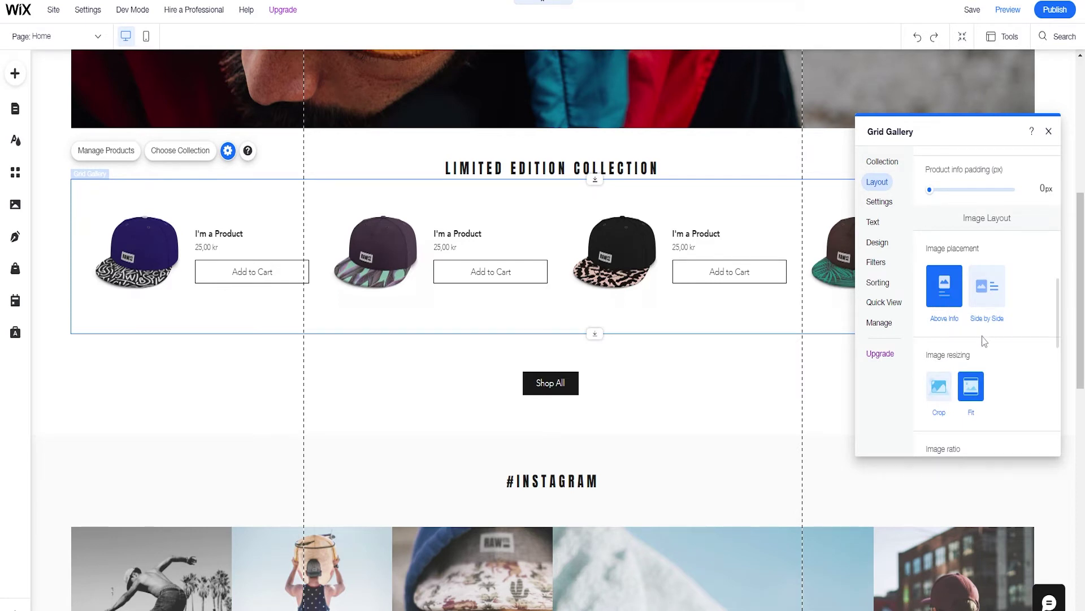
Step: Look through the grid gallery's Add to Cart, hover, design, filter, sorting, quick view and text options
scroll(981, 311, down, 2)
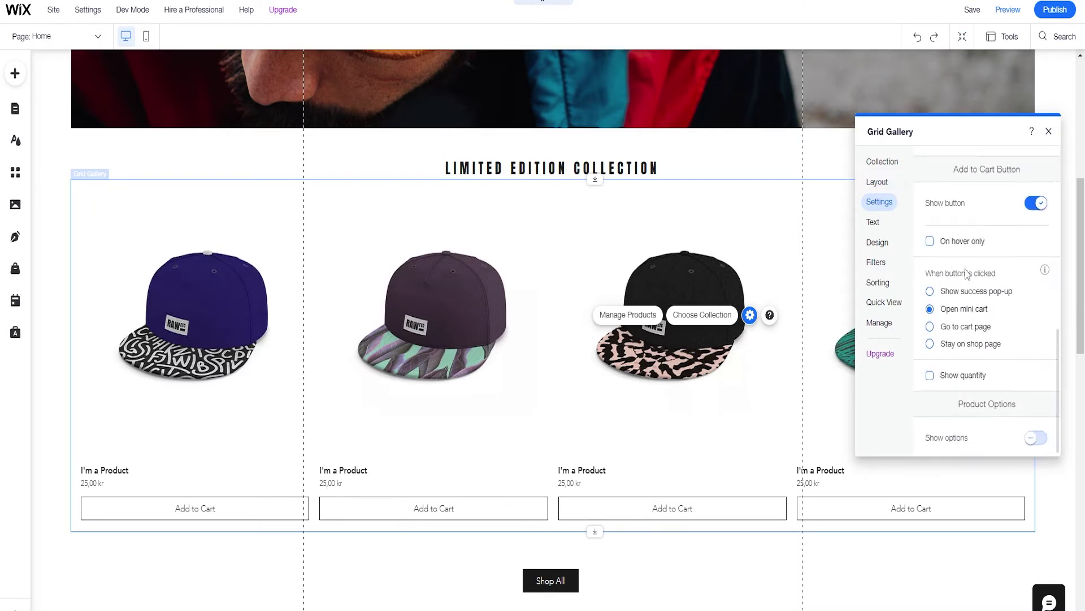
scroll(964, 275, down, 3)
scroll(969, 277, up, 2)
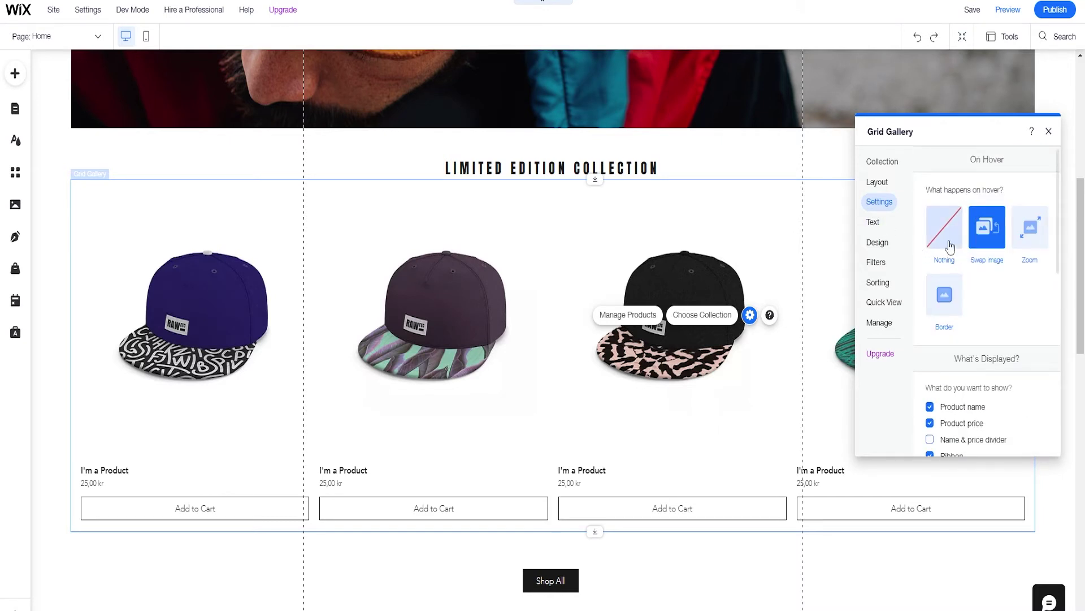
click(878, 242)
click(876, 262)
click(884, 284)
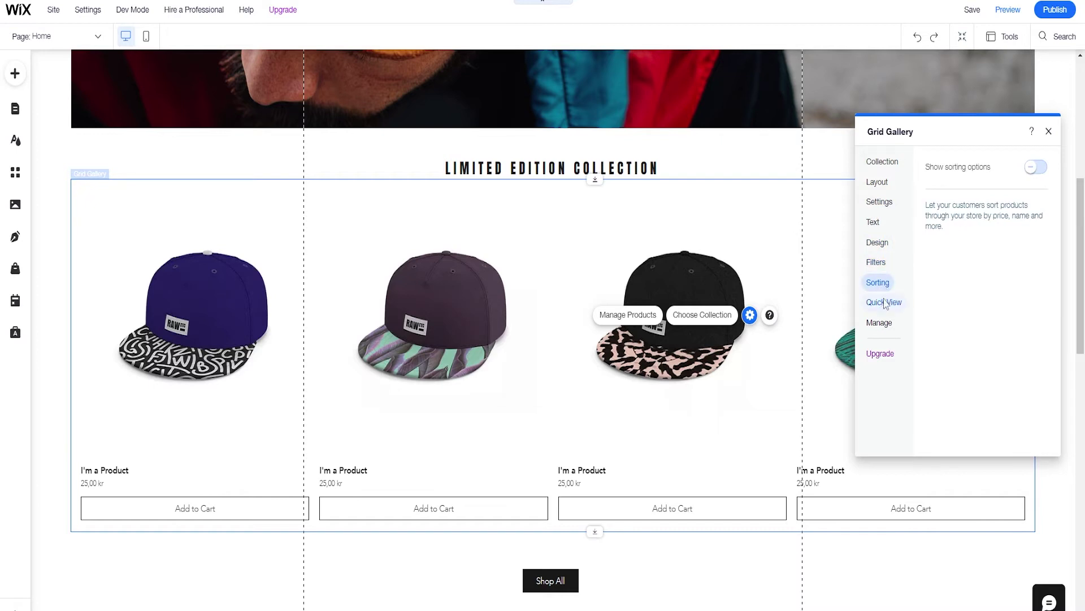
click(884, 302)
click(874, 221)
click(883, 243)
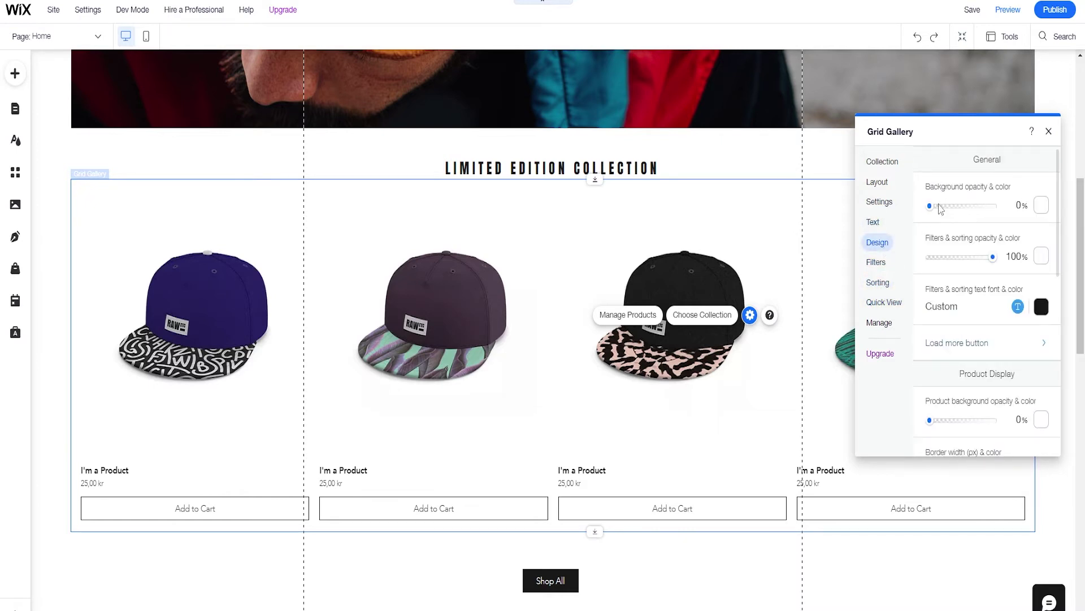
click(879, 259)
click(876, 227)
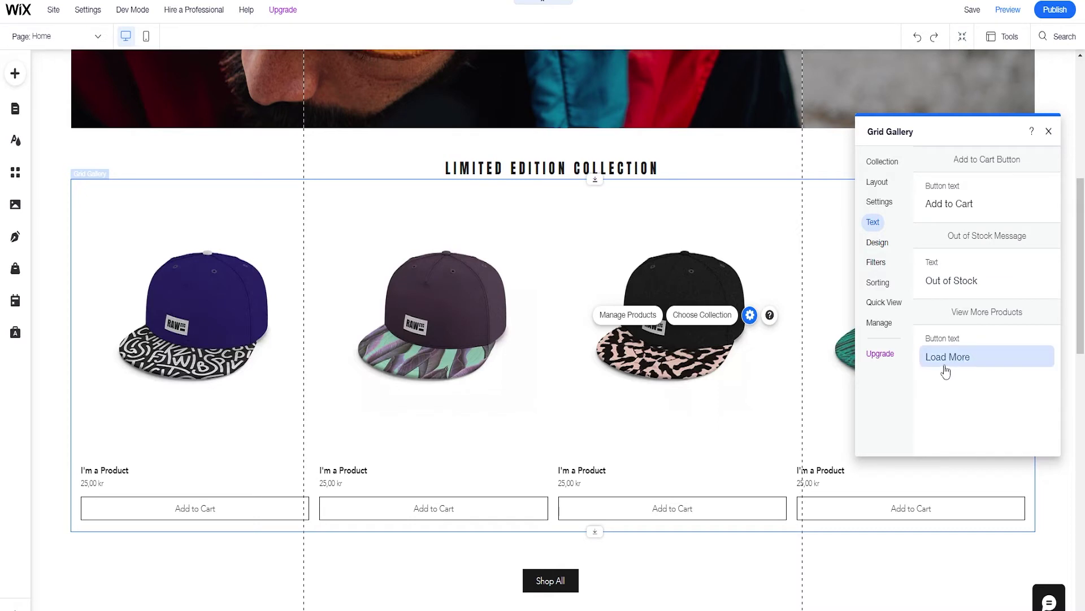
Step: Review the gallery on the page and its layout options once more, and close the grid gallery settings
scroll(652, 451, down, 3)
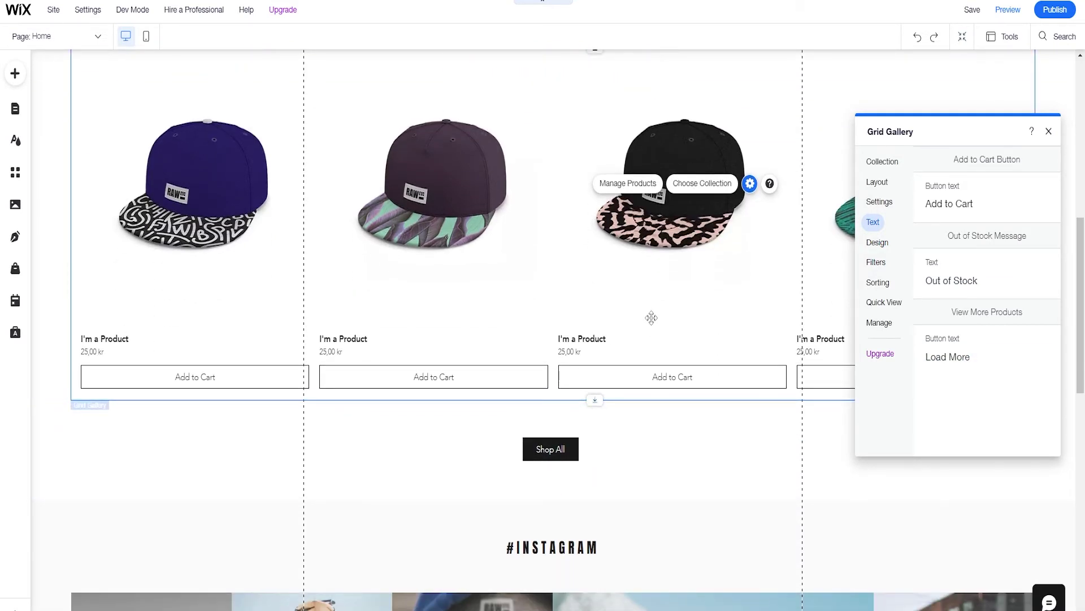
scroll(678, 328, up, 1)
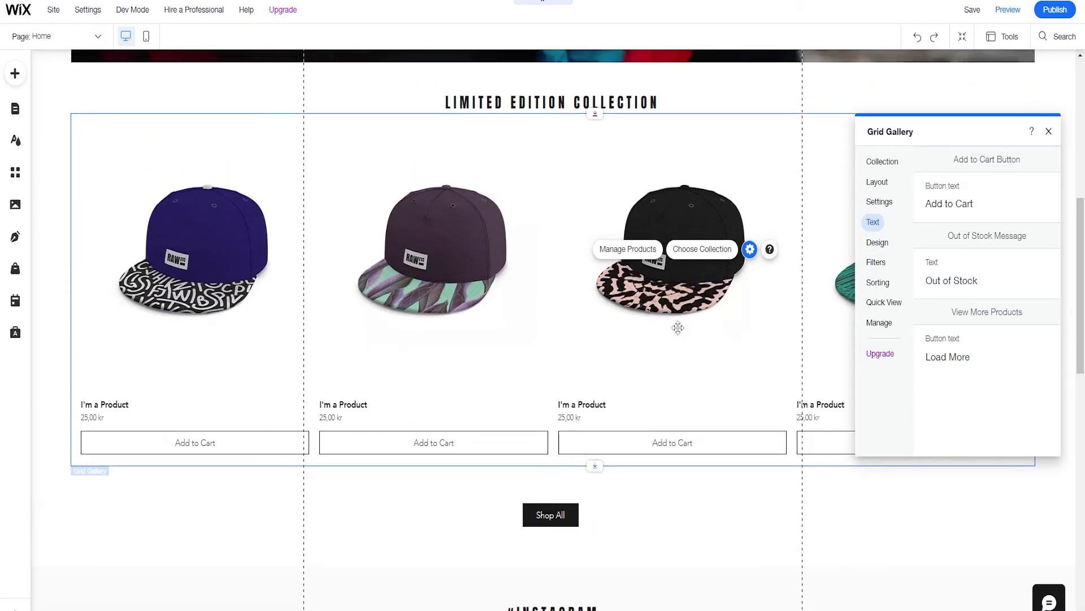
click(882, 184)
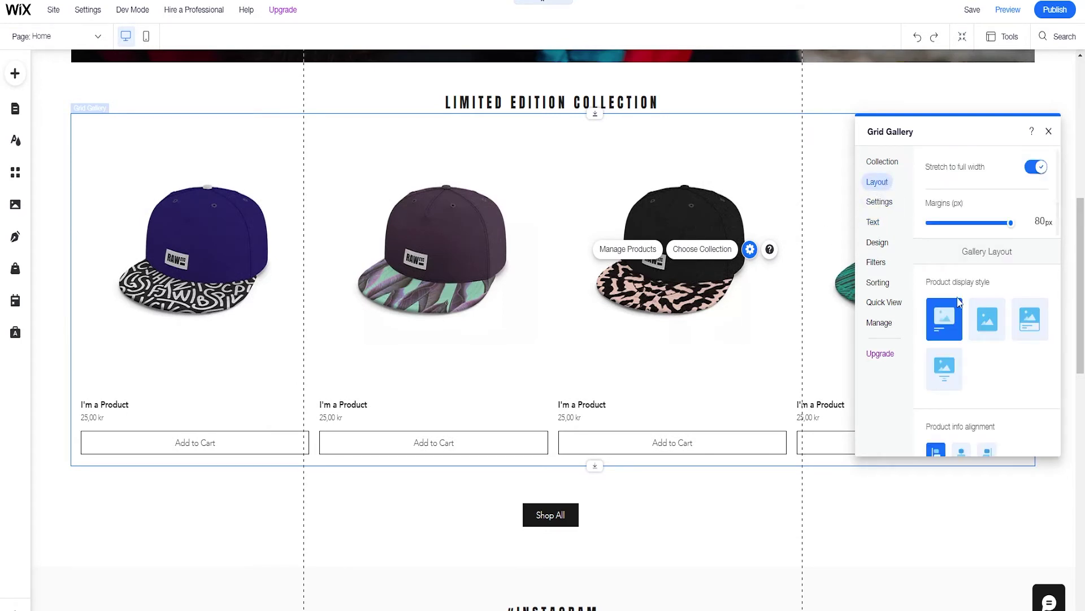
scroll(977, 198, down, 5)
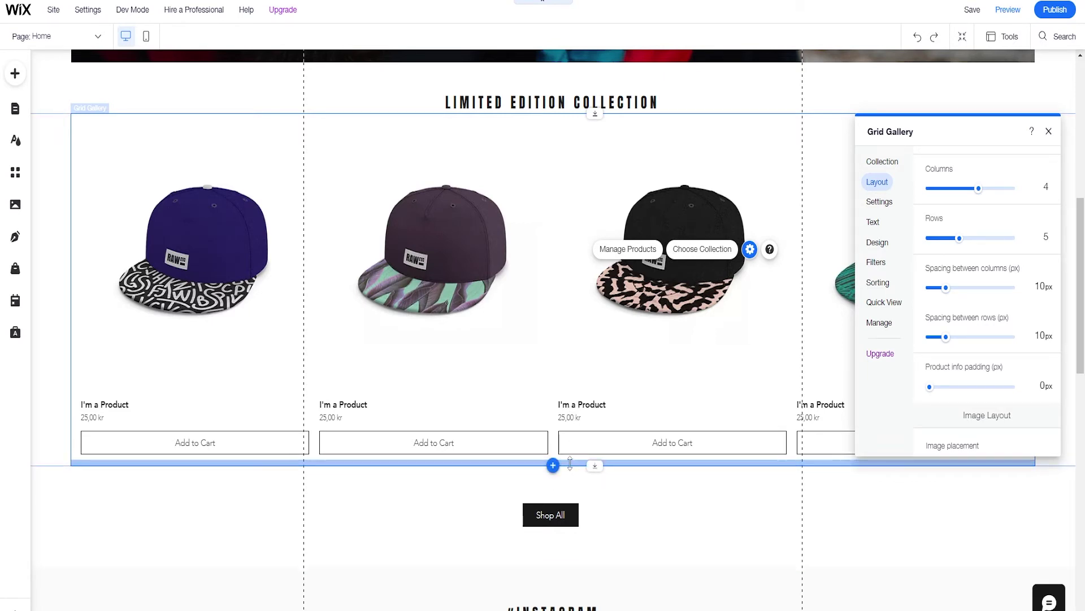
click(1047, 132)
Step: Change the #INSTAGRAM heading above the photo feed to #HATDROPV1 and close the text settings
scroll(373, 237, down, 5)
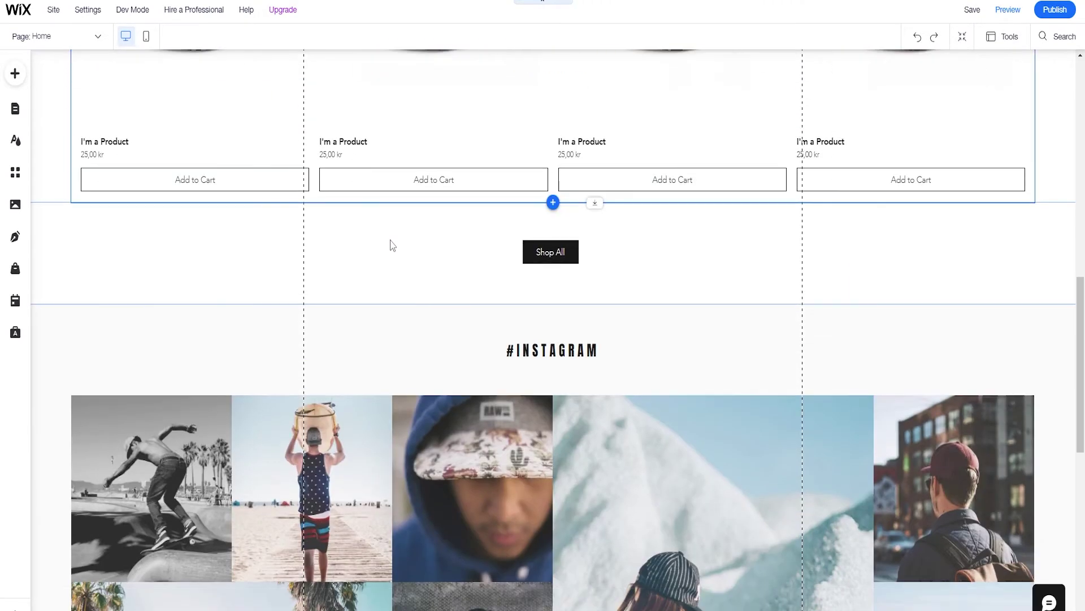
click(559, 251)
scroll(553, 302, down, 2)
click(534, 221)
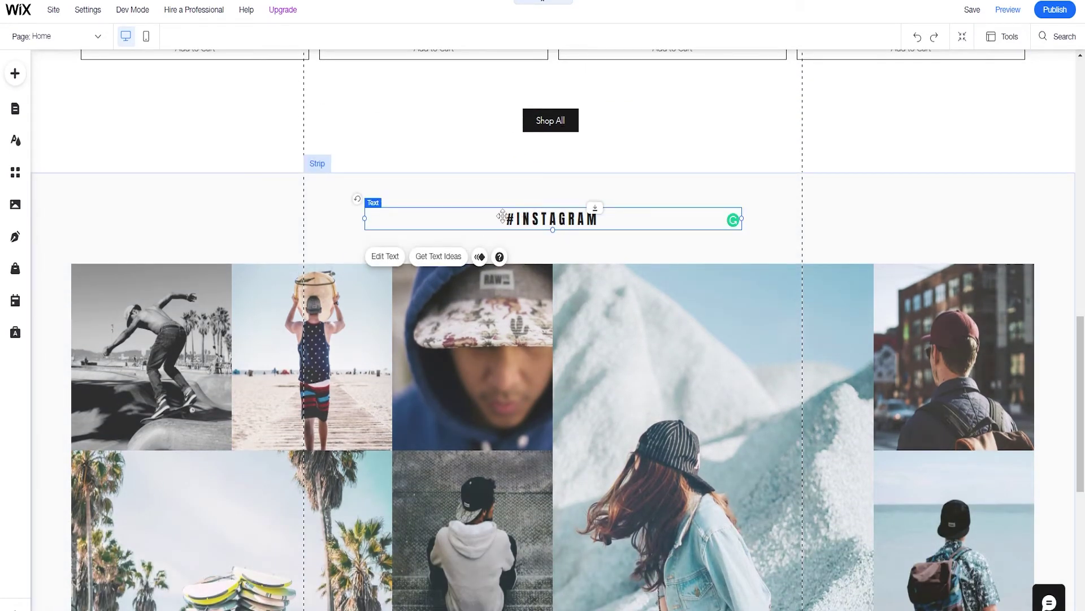
click(384, 256)
drag(517, 218, 599, 218)
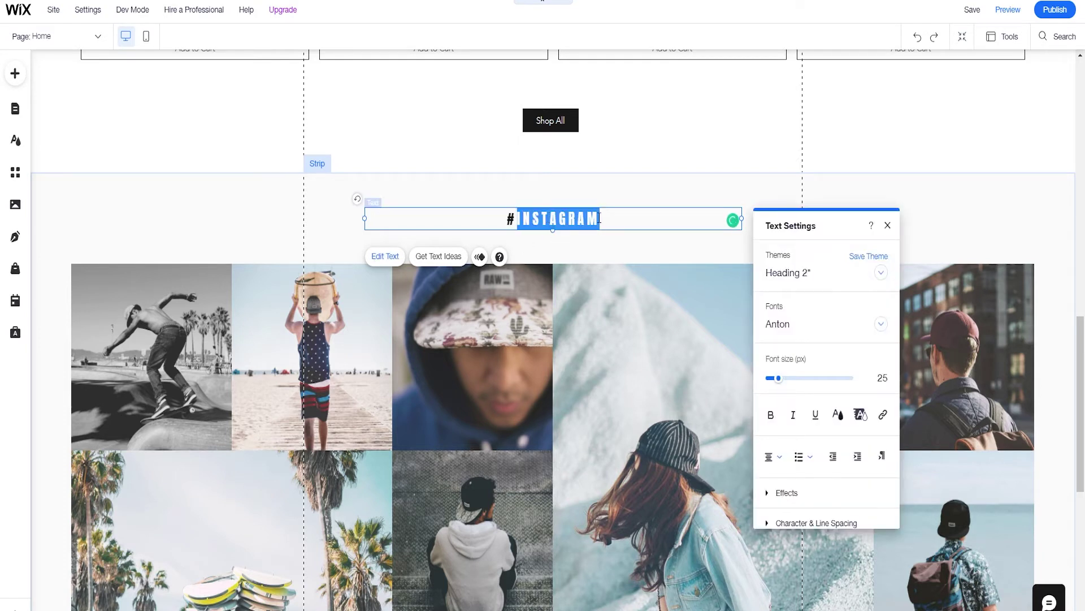
text(HATDROPV1)
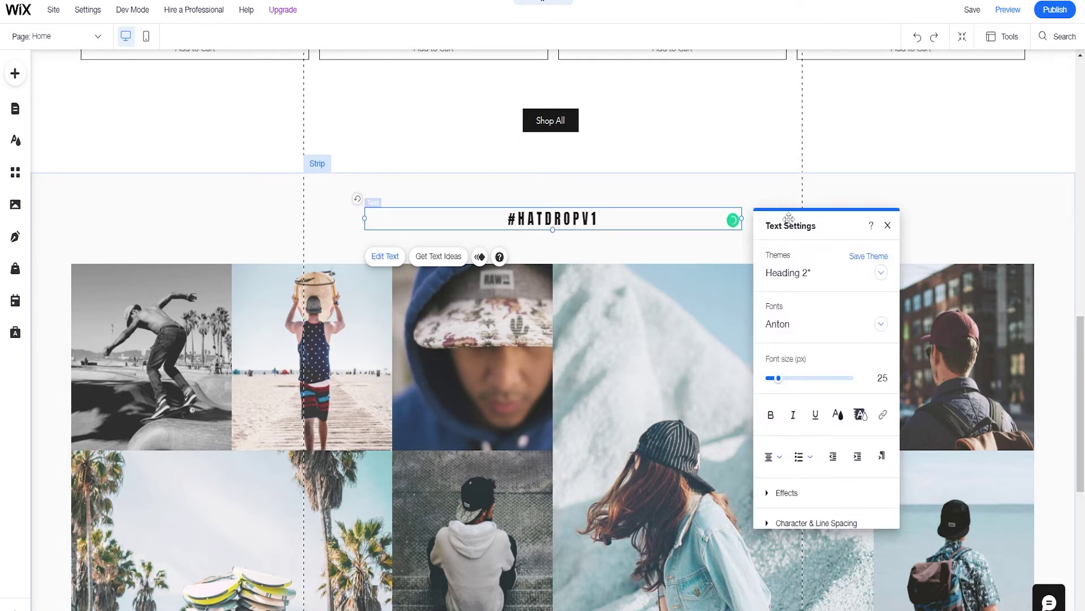
click(888, 225)
click(828, 203)
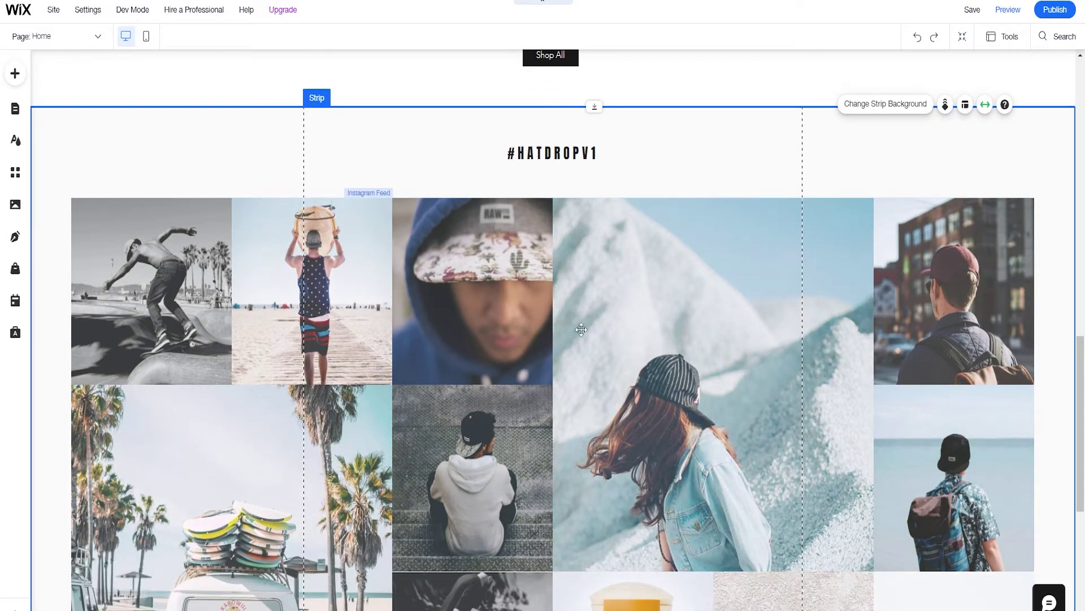
Step: Open the settings of the Instagram feed below the #HATDROPV1 heading and examine the account connection options
click(581, 329)
scroll(591, 250, down, 1)
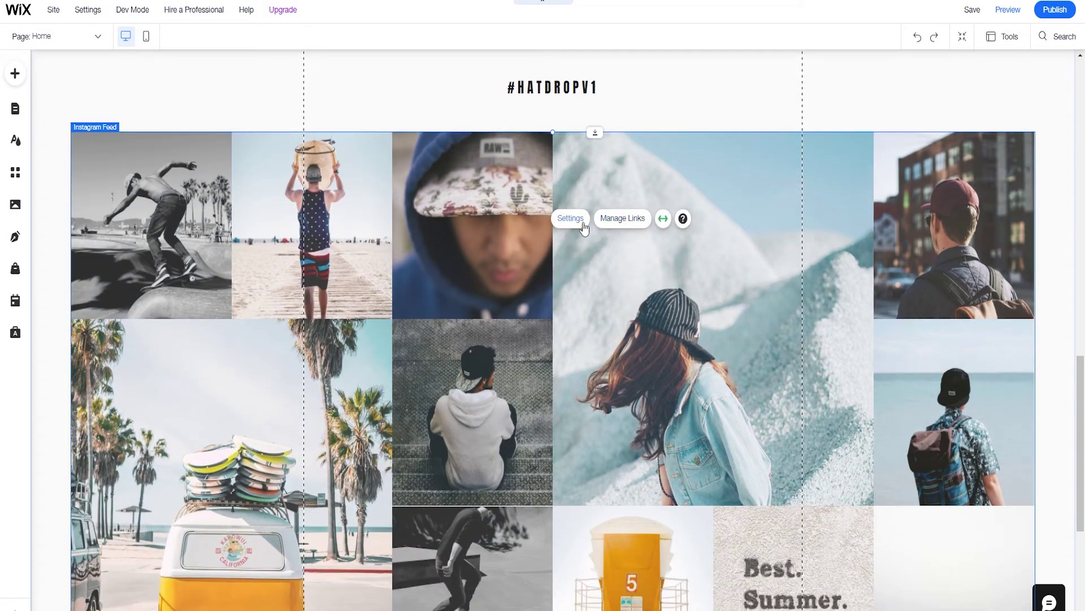
scroll(475, 216, down, 1)
scroll(584, 300, up, 2)
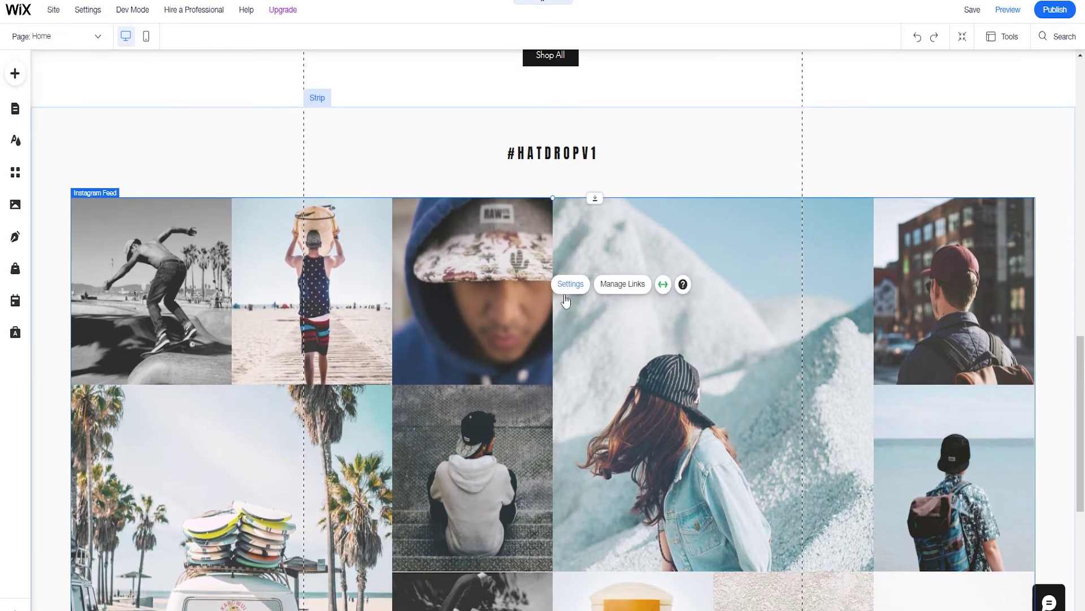
click(570, 283)
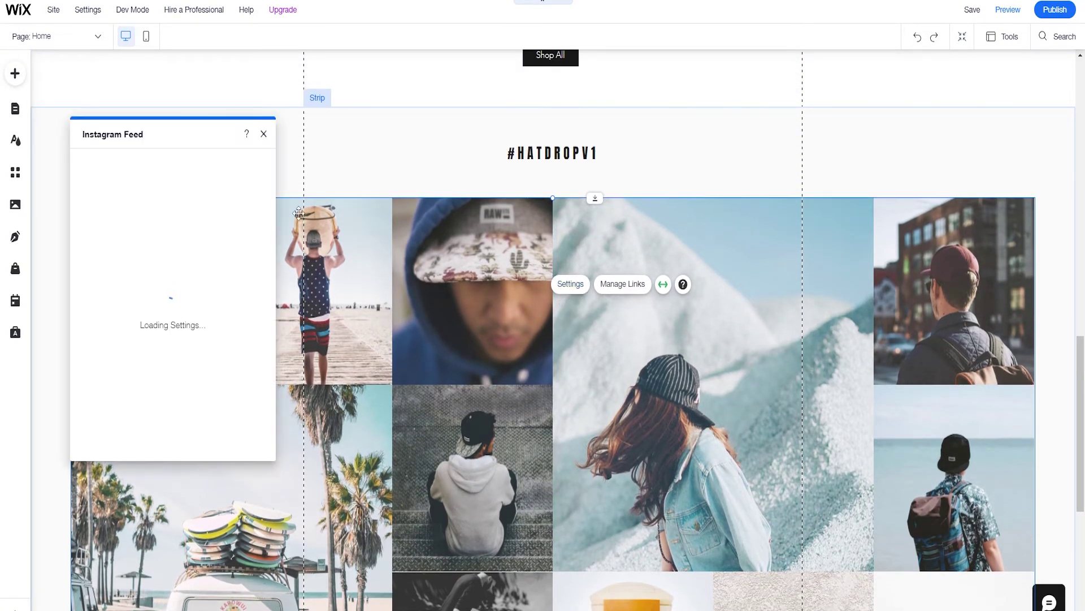
drag(325, 121, 426, 93)
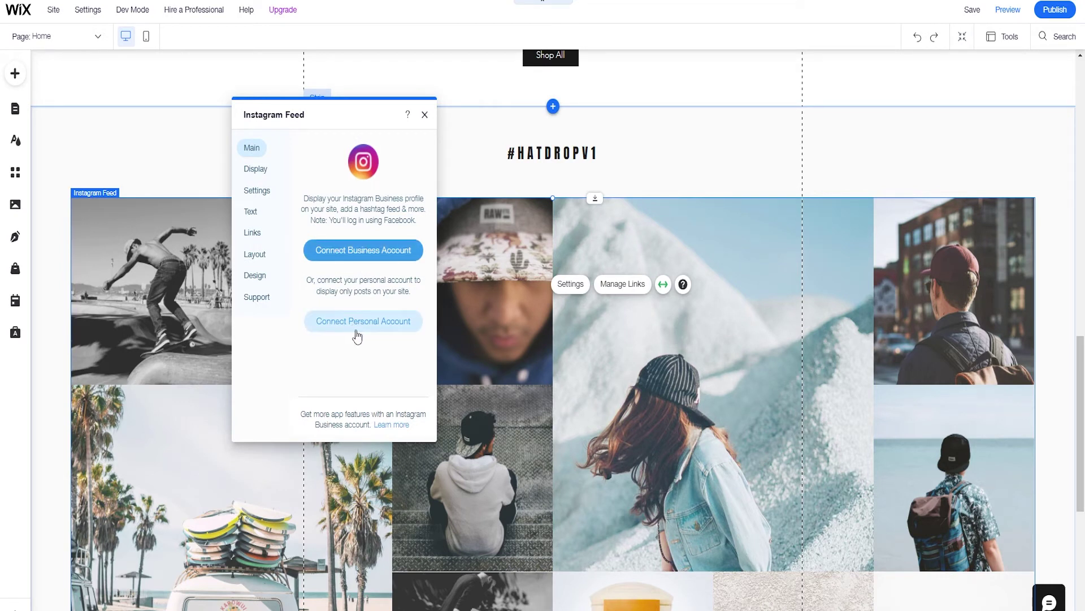
Step: Try displaying the profile above the Instagram feed's photos and switch it off again
click(263, 174)
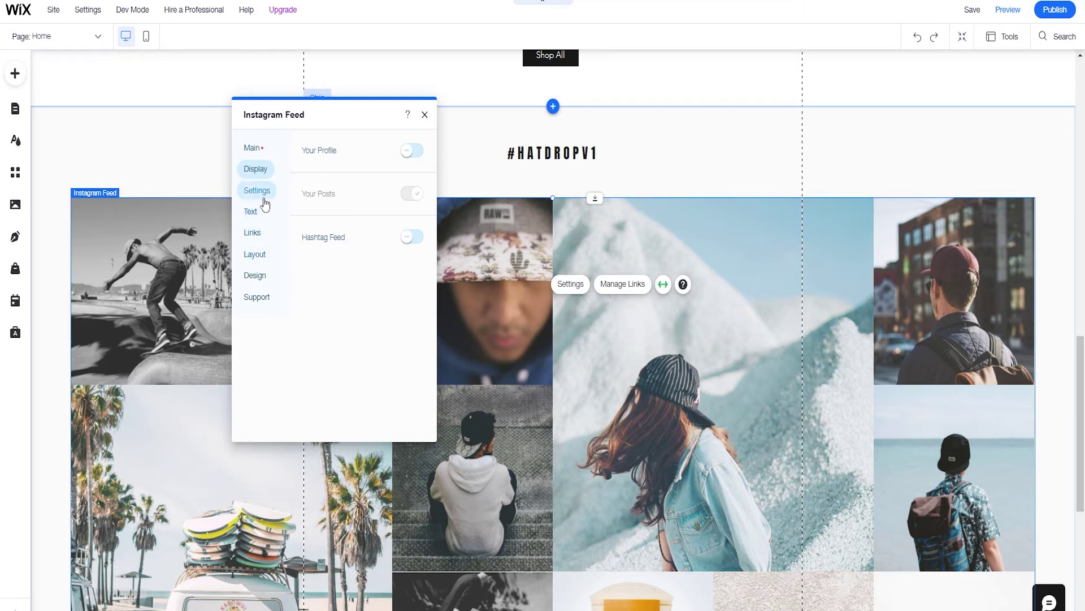
click(408, 152)
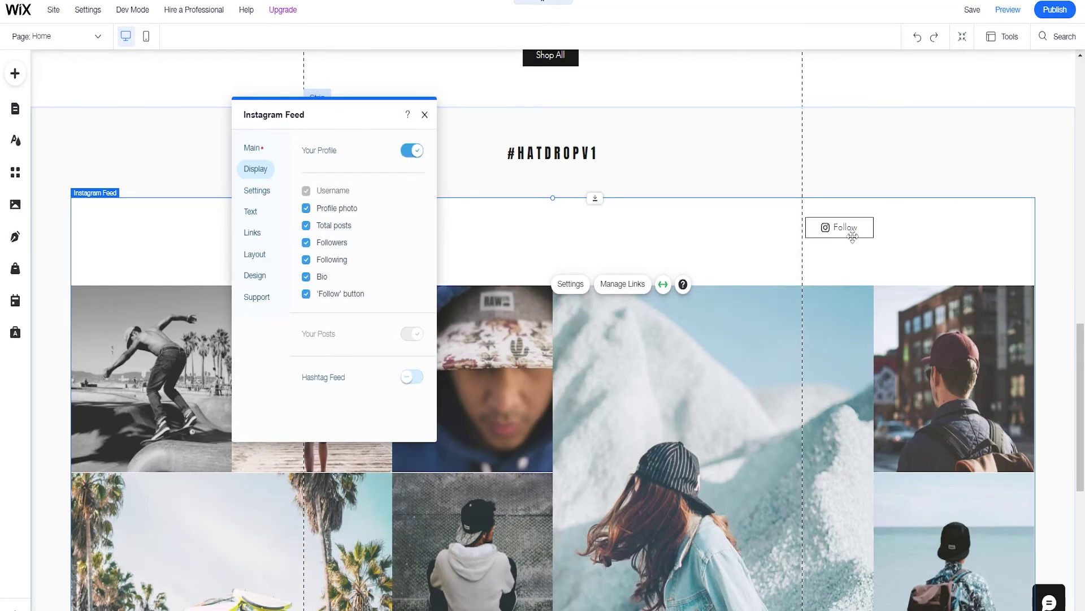
click(412, 150)
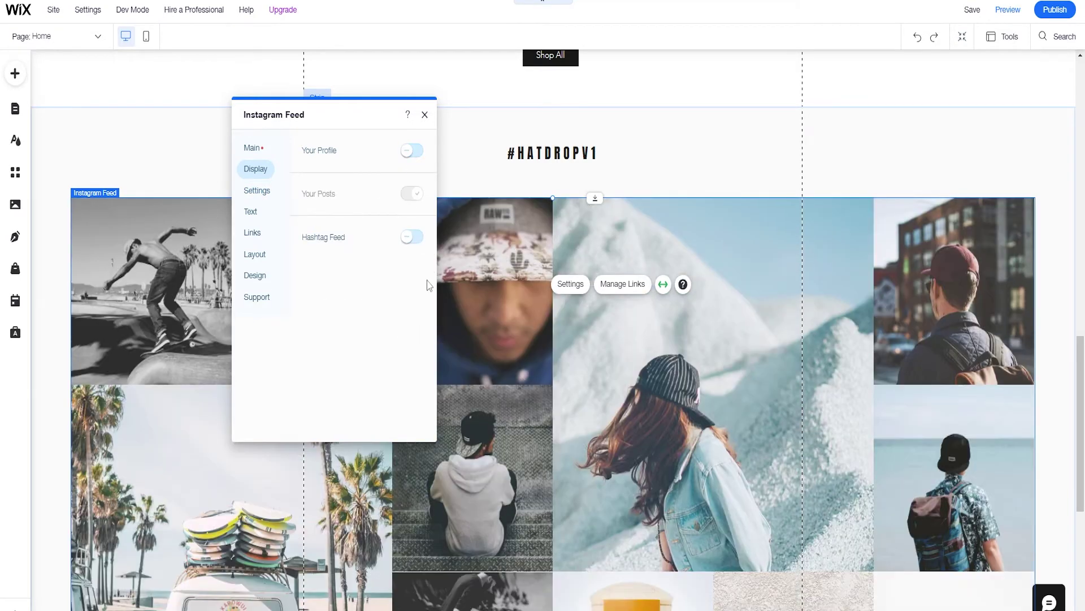
Step: Check the Instagram feed's design options, close its settings and review the home page from footer to header
click(255, 276)
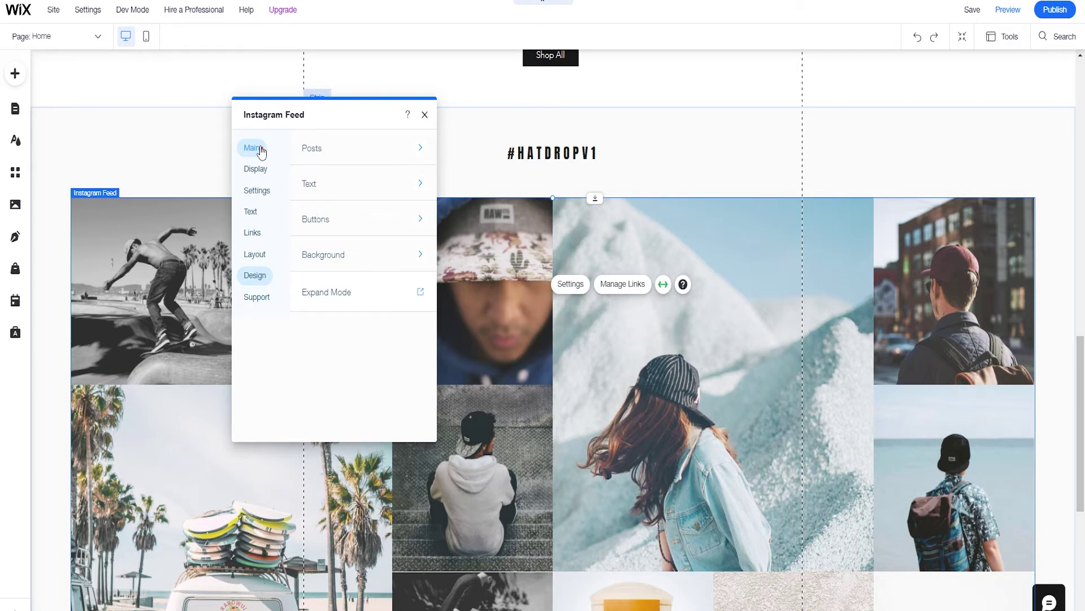
click(425, 115)
scroll(410, 181, down, 7)
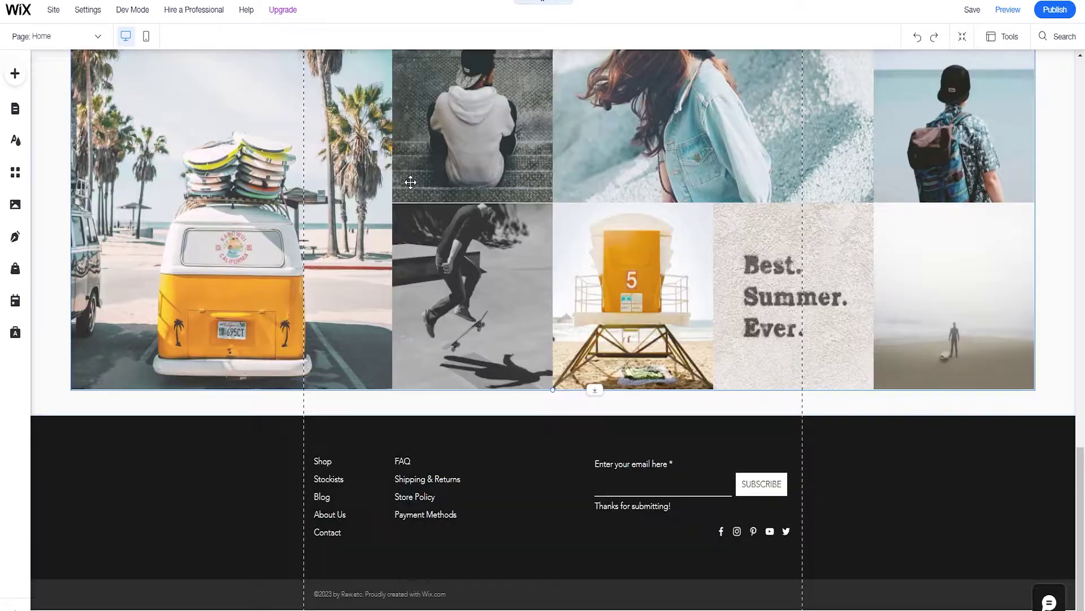
scroll(391, 240, up, 12)
scroll(396, 249, up, 10)
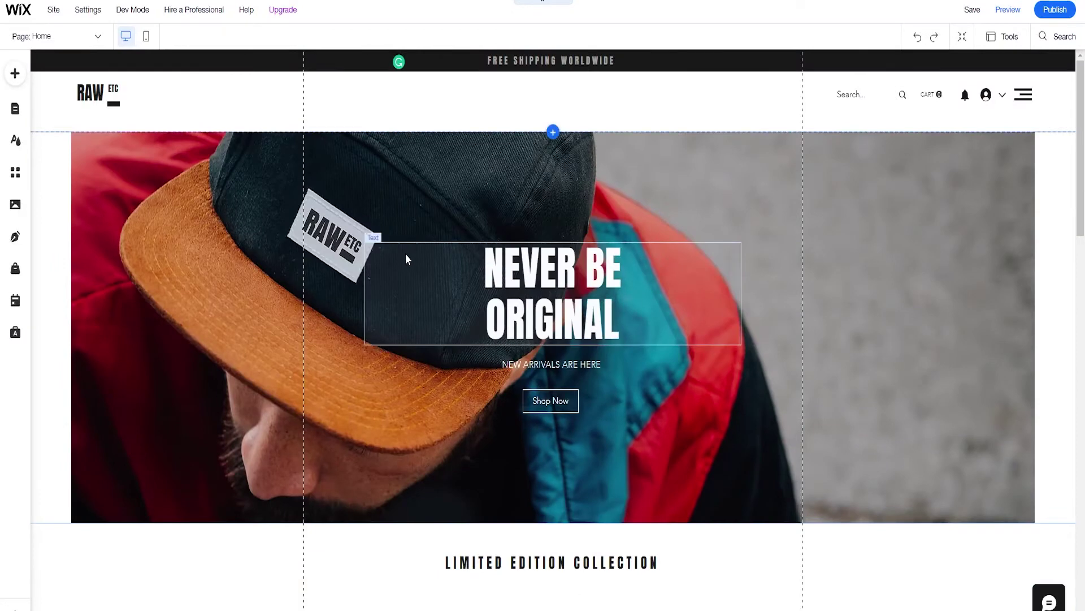
scroll(405, 253, down, 5)
scroll(463, 346, down, 1)
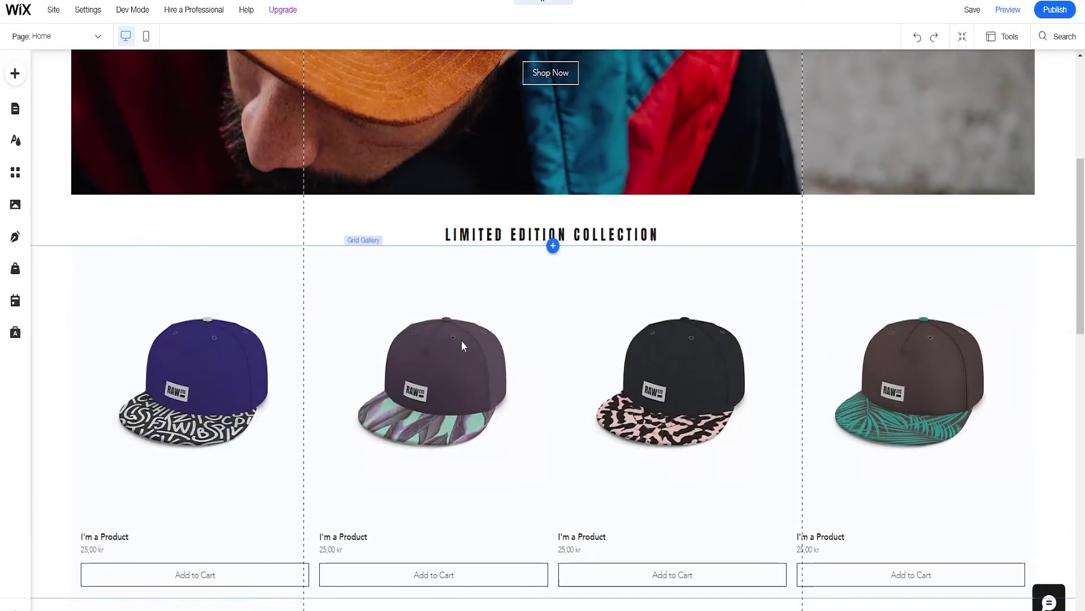
scroll(438, 311, up, 6)
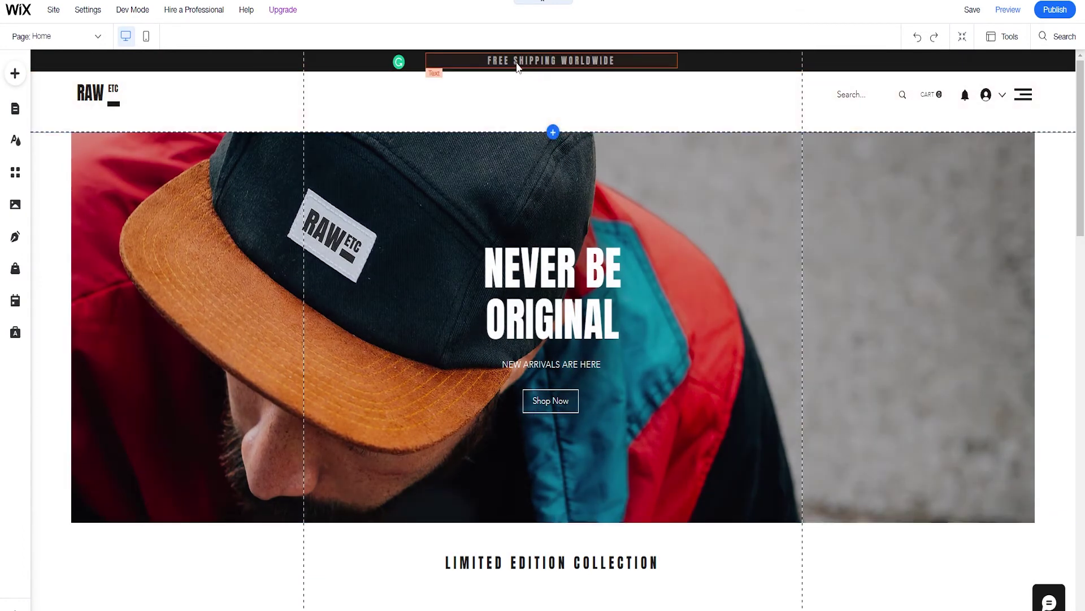
Step: Delete the black FREE SHIPPING WORLDWIDE strip from the header
click(516, 66)
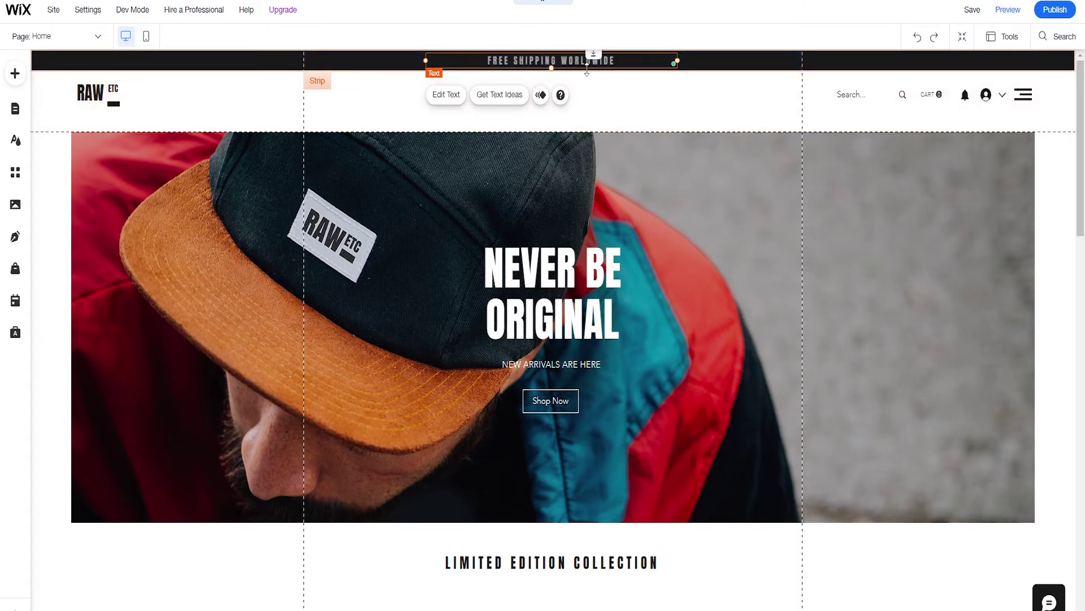
right_click(524, 61)
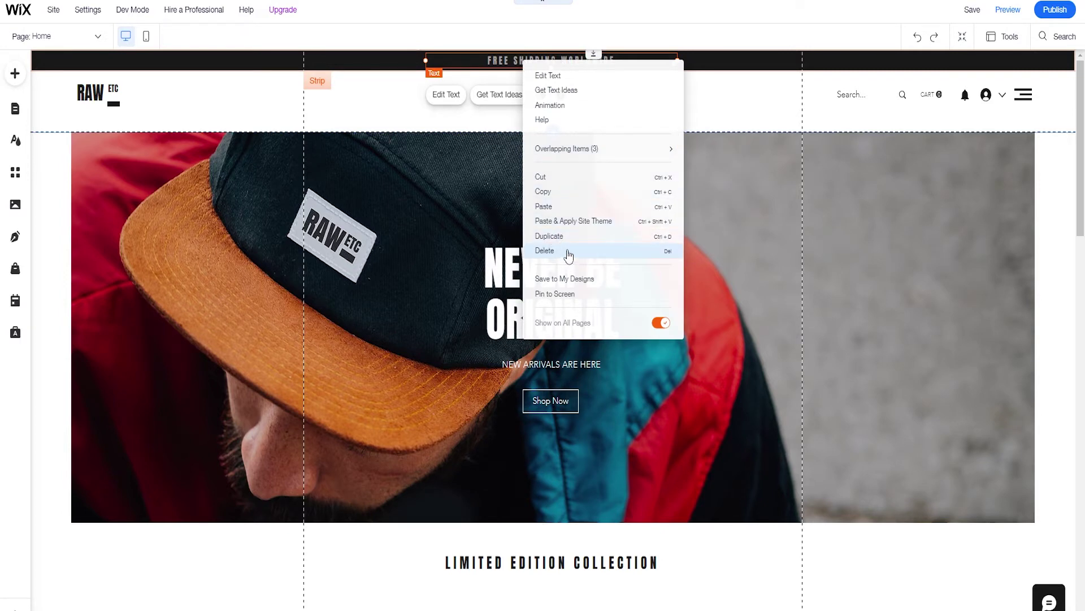
click(751, 89)
click(689, 62)
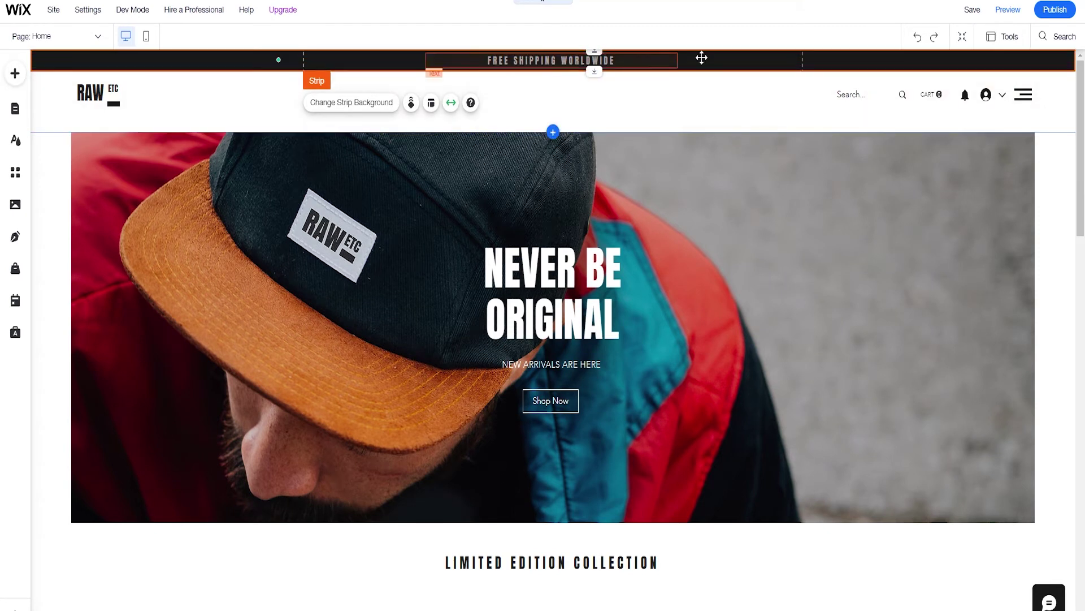
key(Delete)
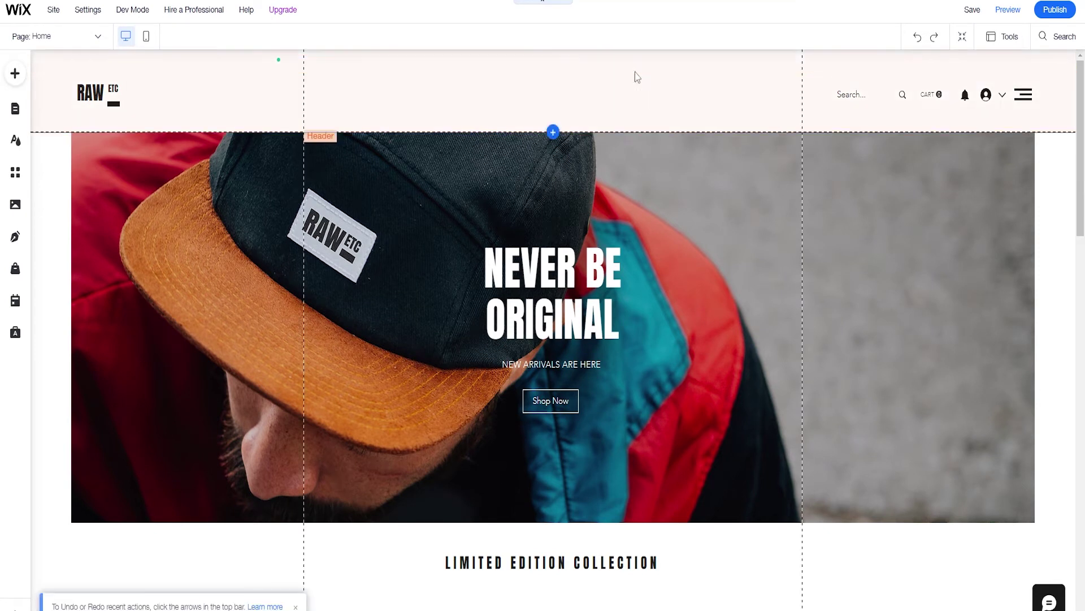
Step: Try moving the header's logo and menu strip up to the page's upper edge, and restore the original header
click(559, 74)
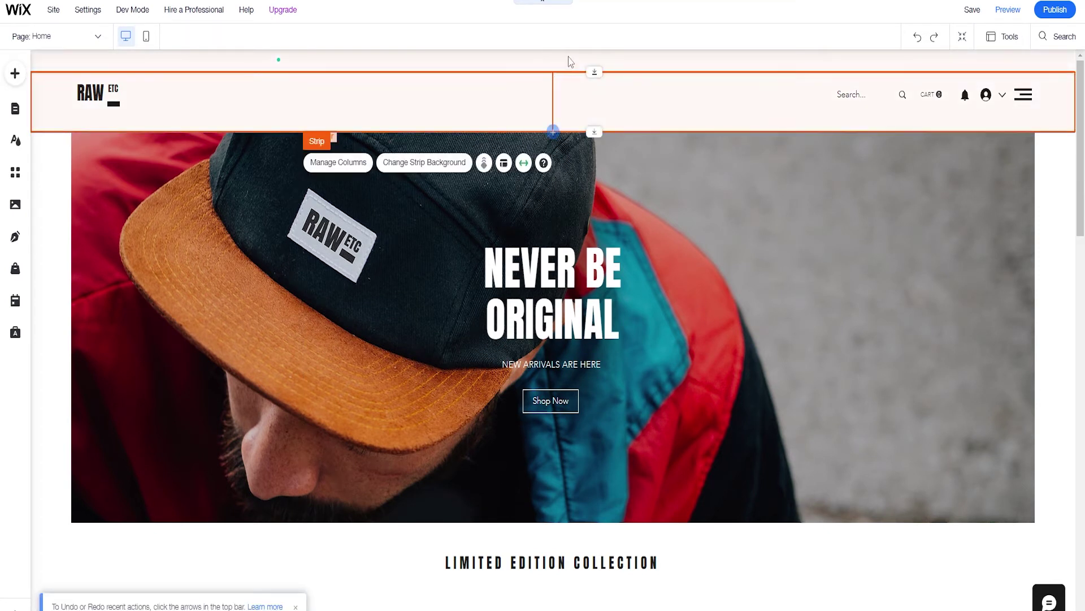
drag(545, 72, 555, 50)
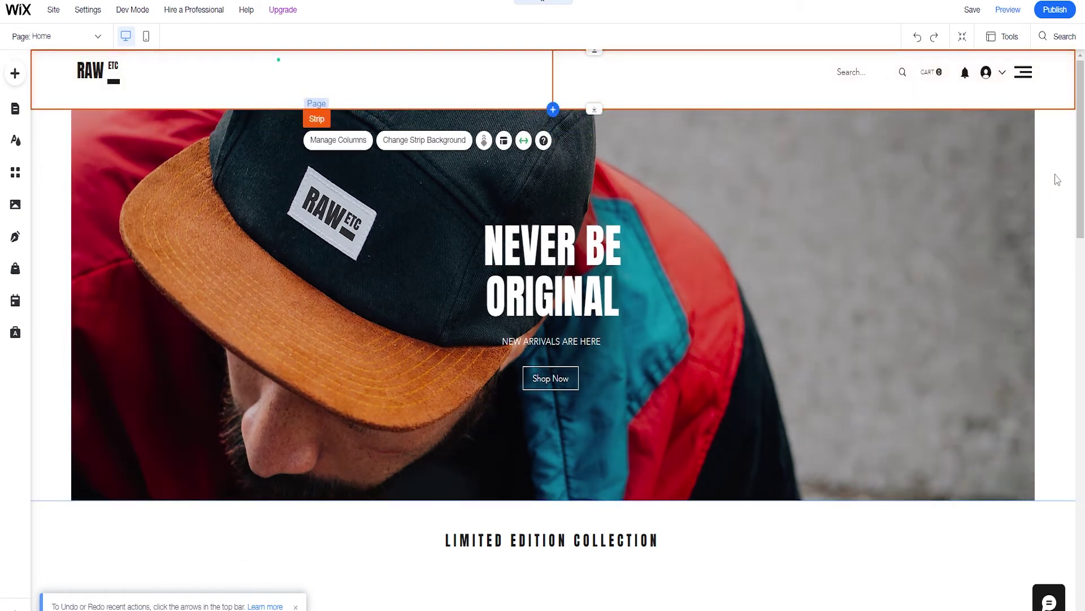
click(1052, 174)
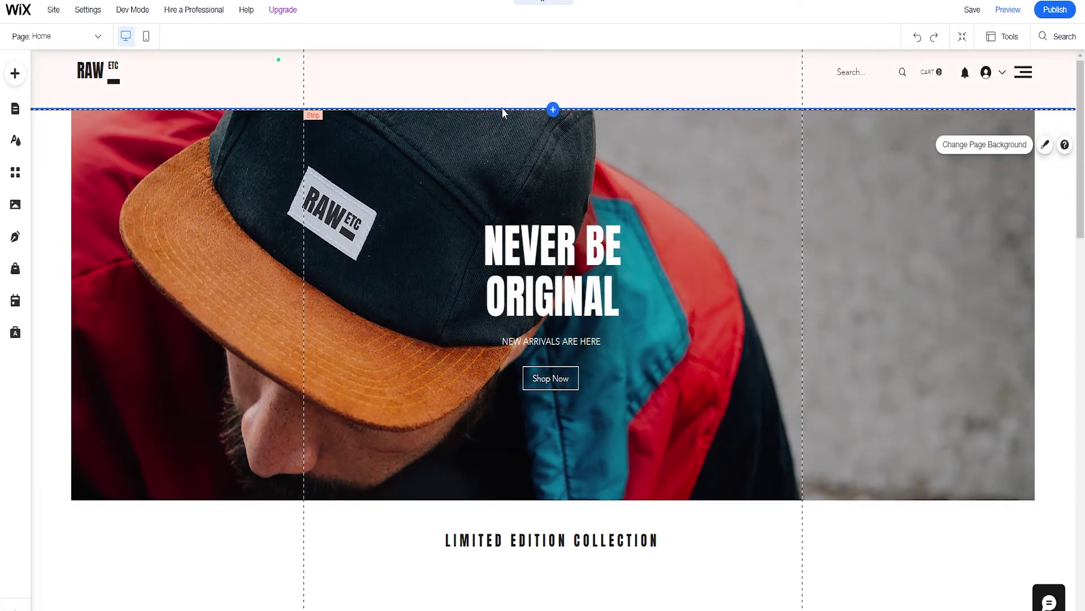
scroll(502, 108, up, 1)
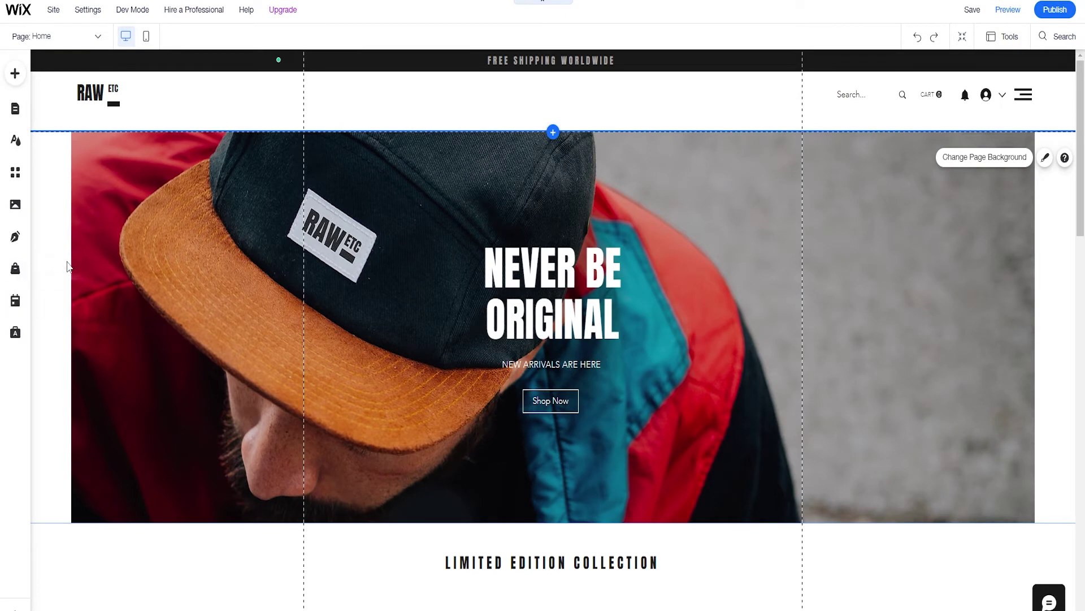
Step: Open the store manager and look through its quick actions, the Shop and Hat Drop v1 pages and the available store elements
click(14, 270)
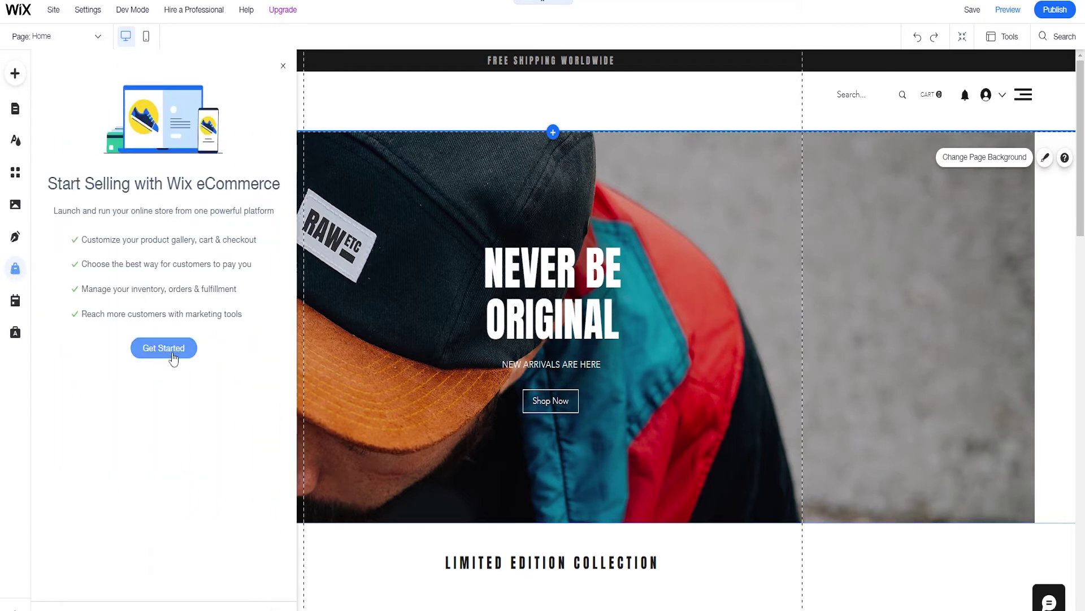
click(152, 349)
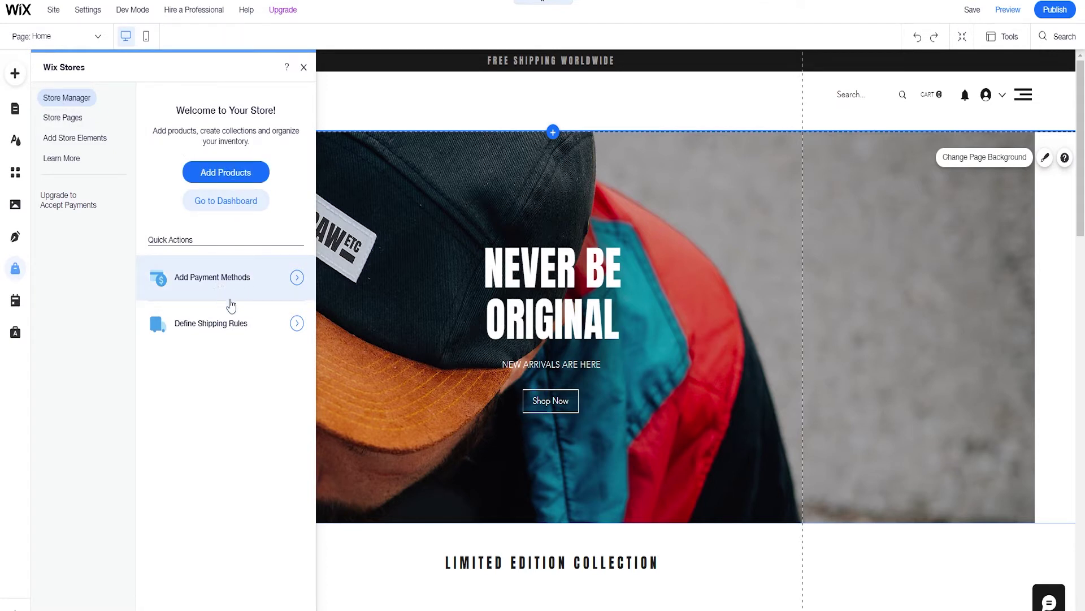
click(78, 119)
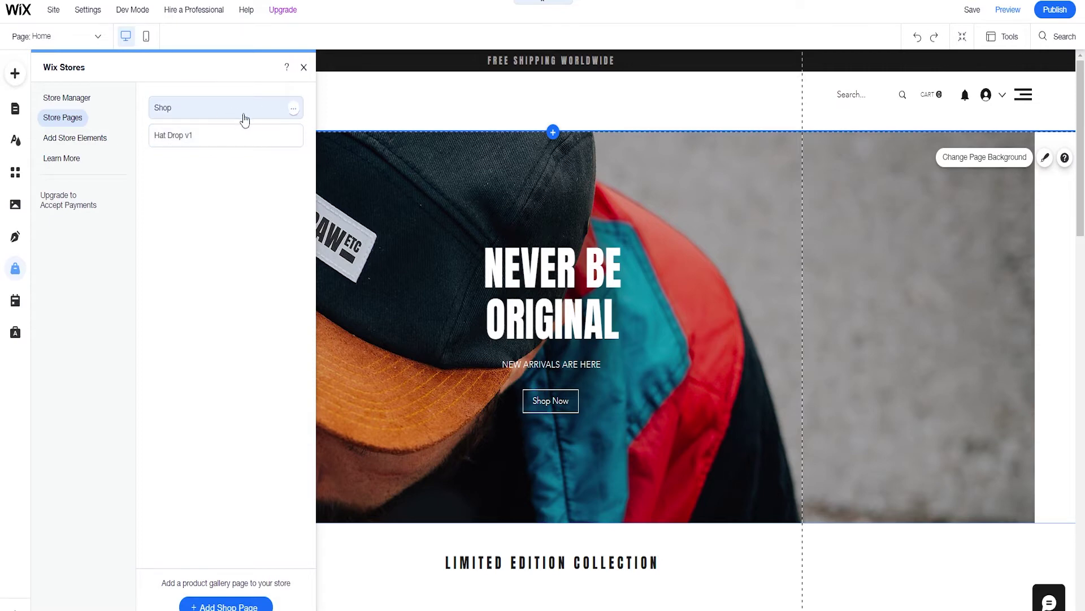
click(293, 108)
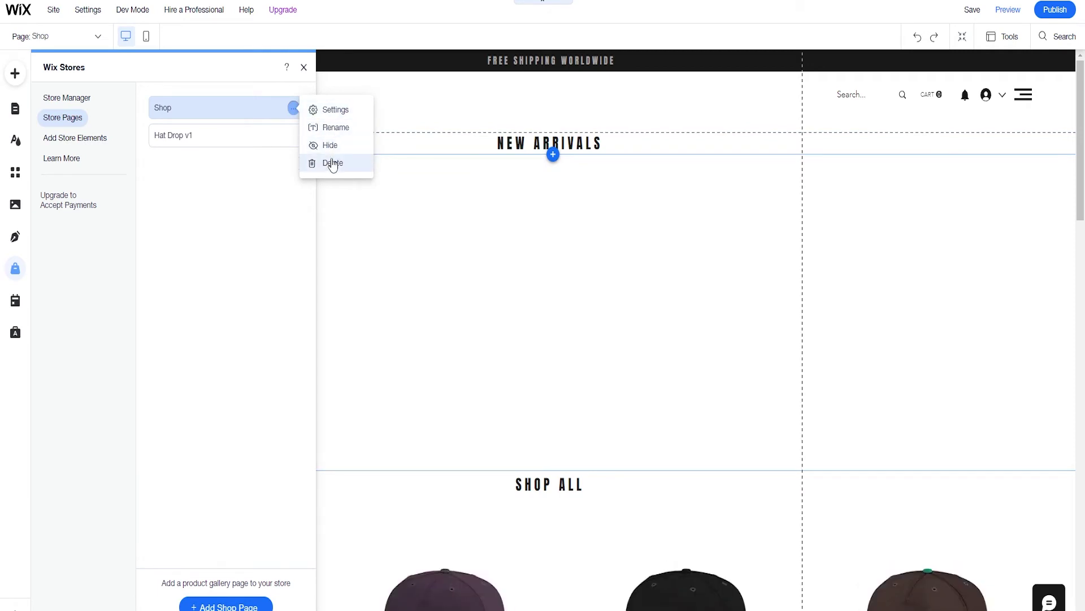
click(193, 143)
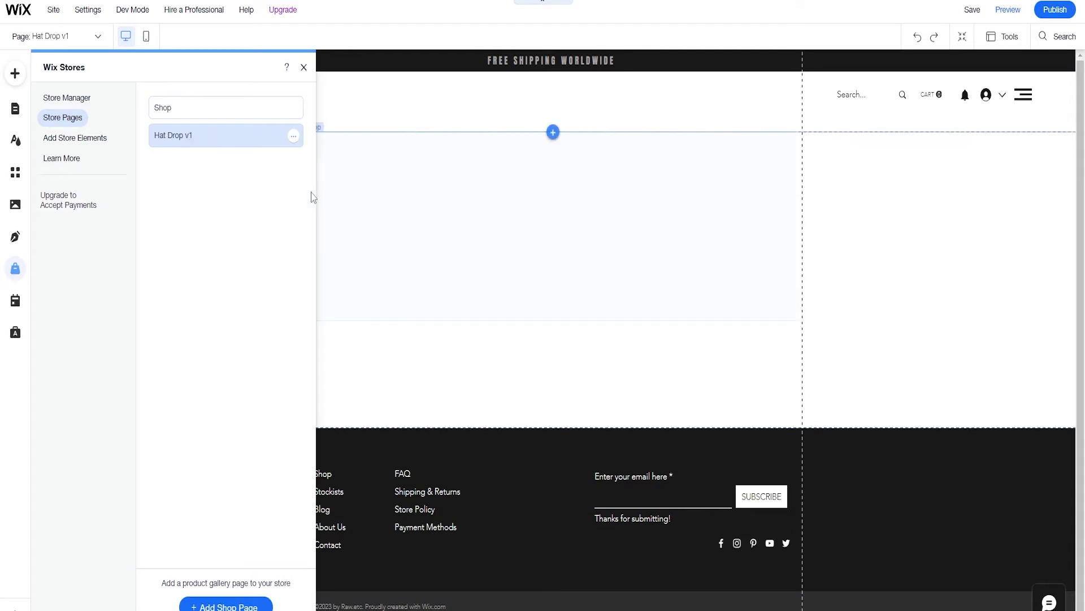
click(80, 144)
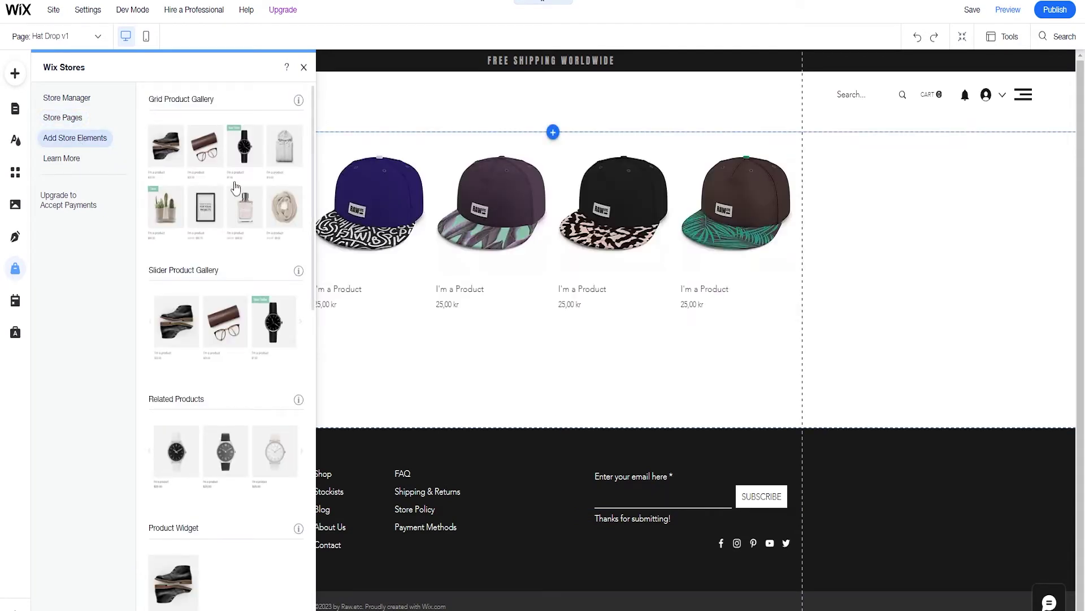
scroll(204, 215, down, 5)
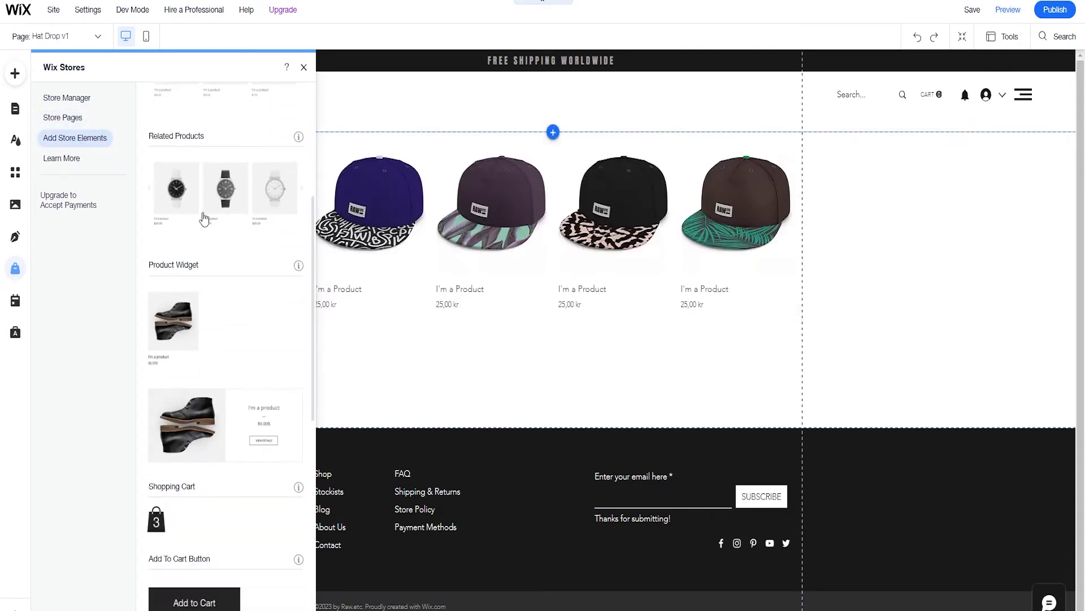
scroll(238, 201, up, 5)
Step: Switch to the Home page and add a Grid Product Gallery over the NEVER BE ORIGINAL hero image
click(68, 36)
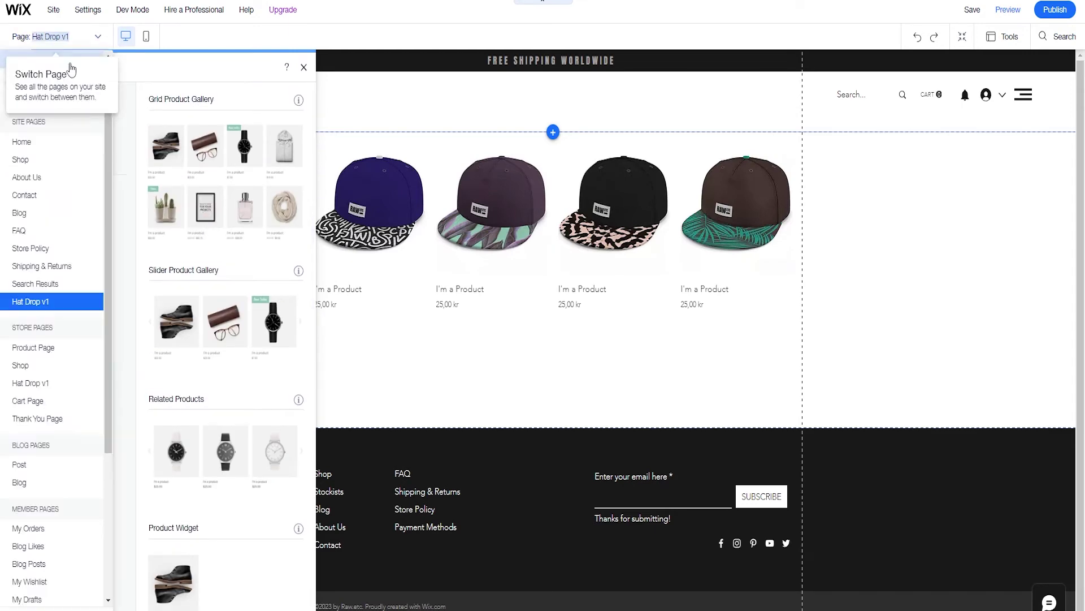
click(55, 95)
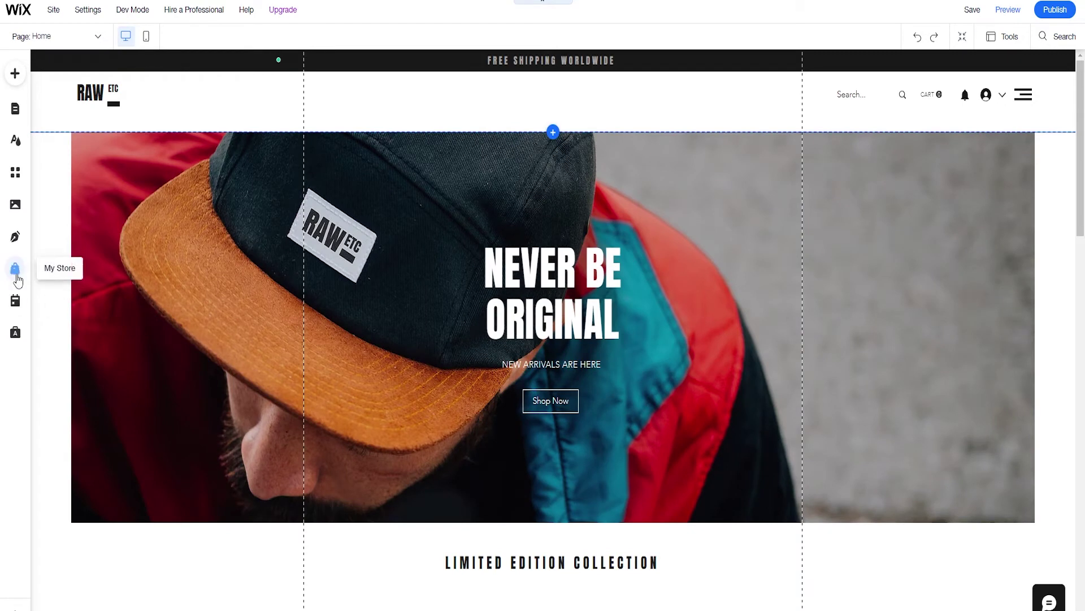
click(15, 281)
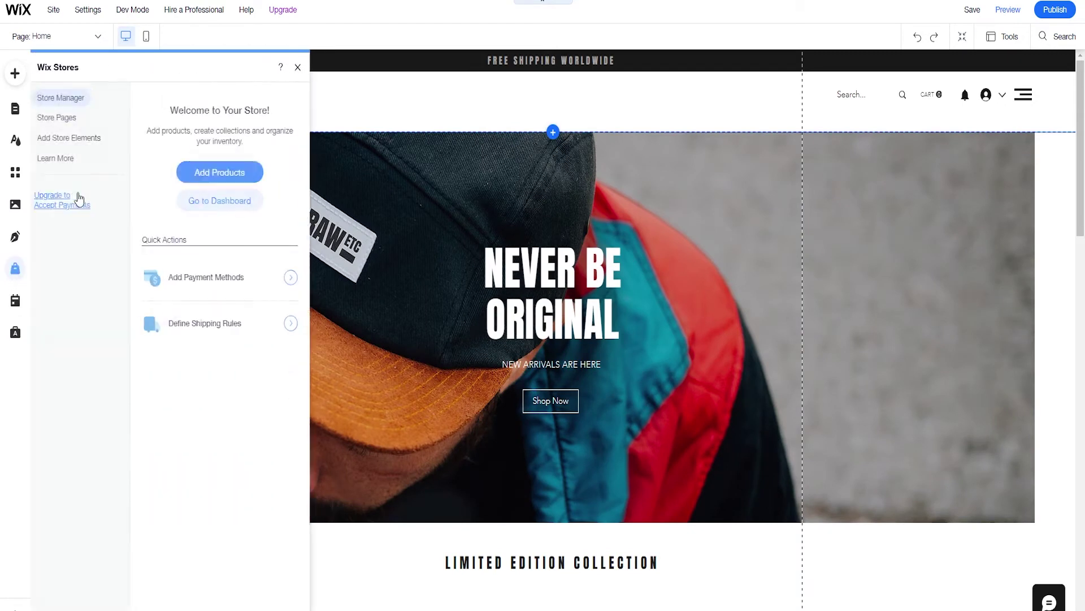
click(78, 138)
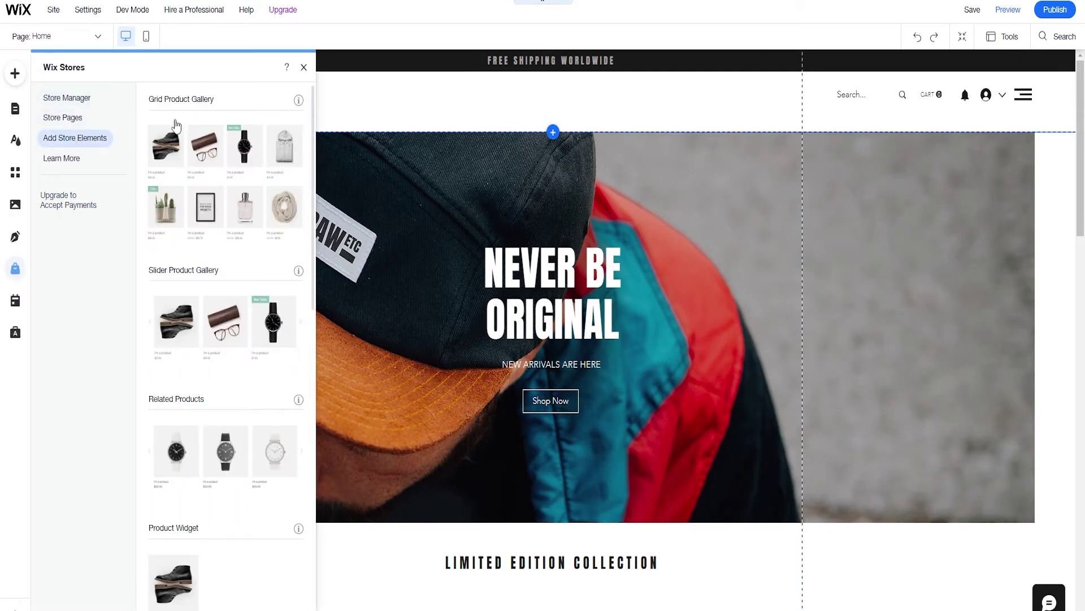
drag(227, 186, 655, 367)
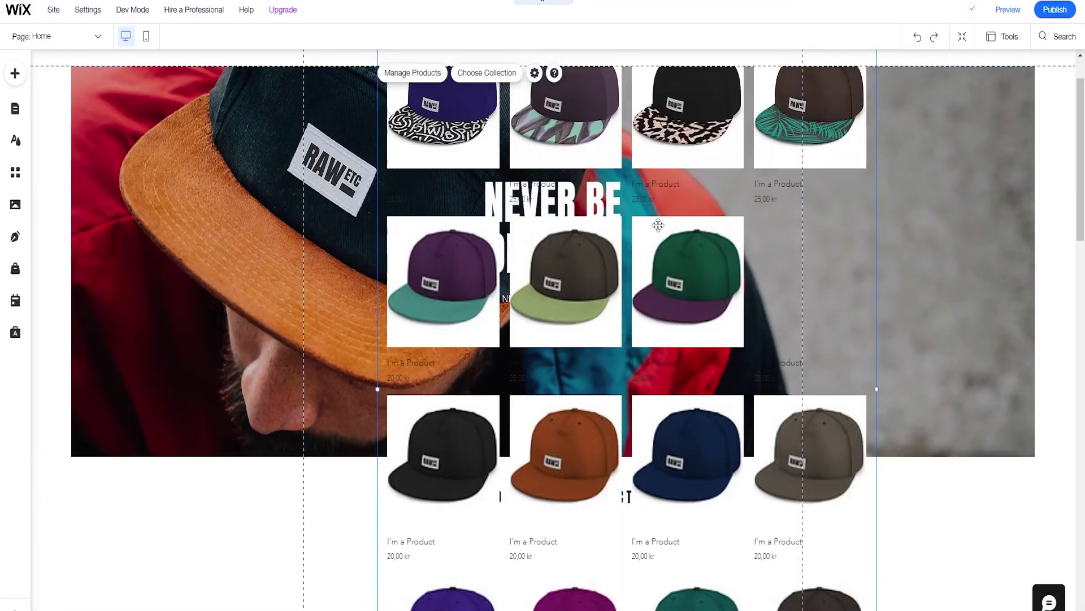
Step: Reposition the product grid gallery over the hero image and down towards the Limited Edition Collection section
drag(684, 201, 576, 244)
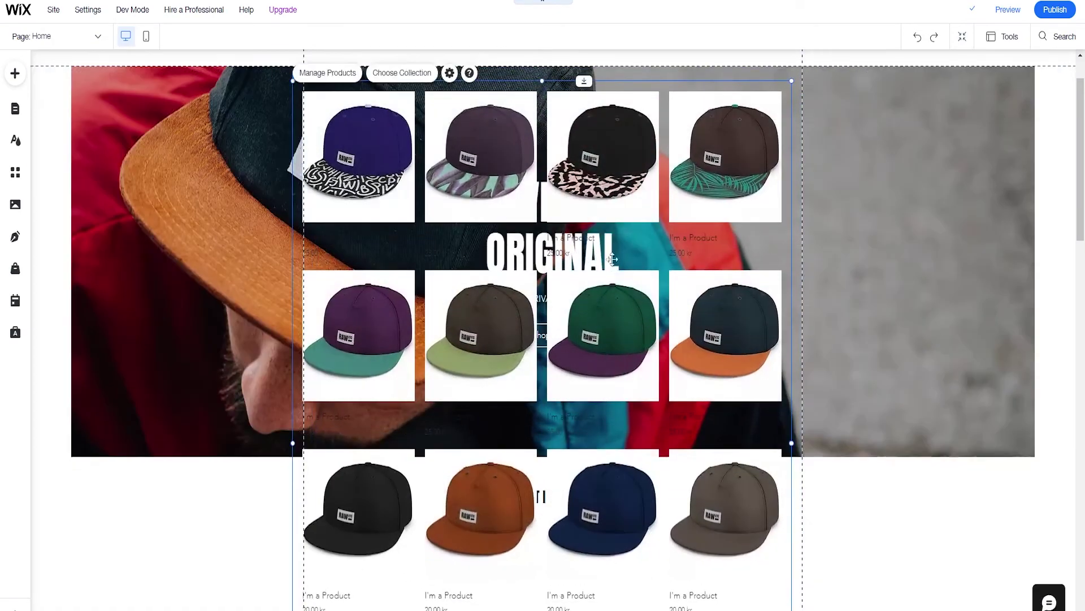
scroll(571, 250, up, 2)
drag(449, 295, 384, 228)
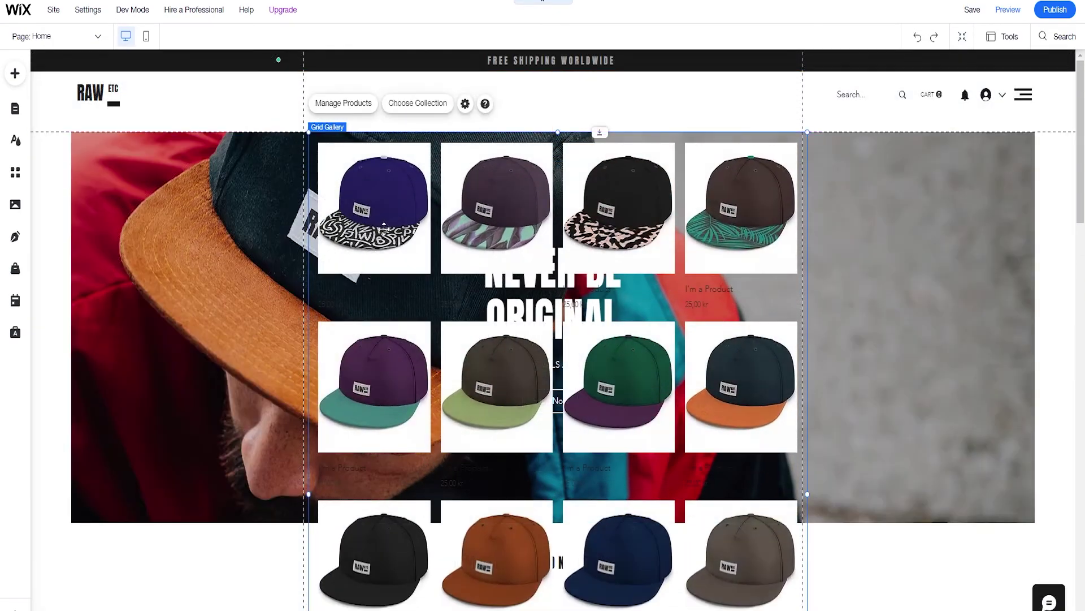
drag(389, 169, 403, 268)
scroll(403, 267, down, 1)
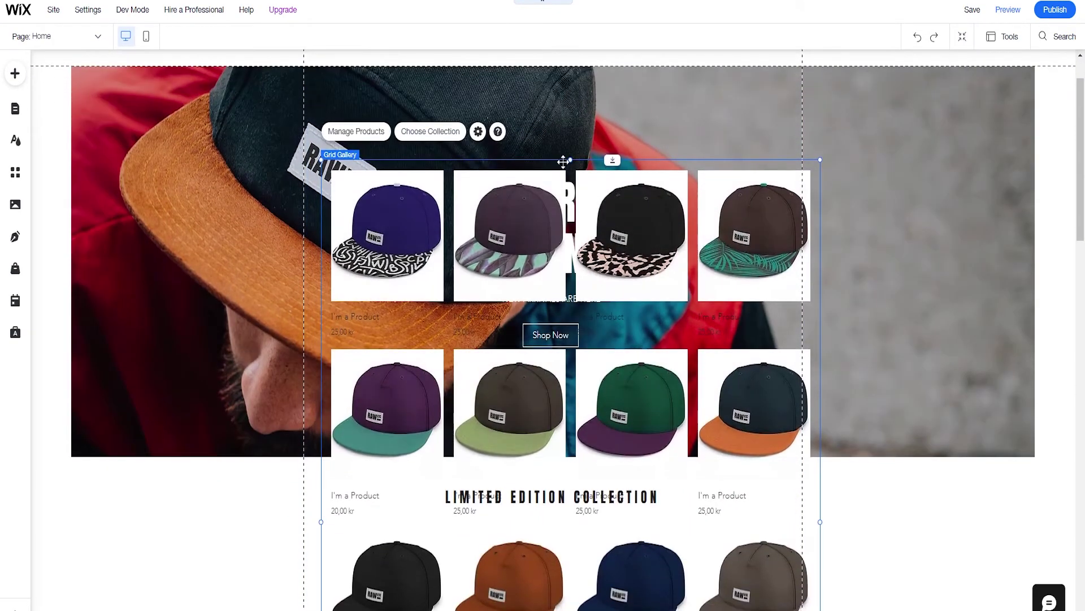
drag(564, 162, 571, 359)
drag(493, 407, 428, 335)
scroll(429, 283, down, 6)
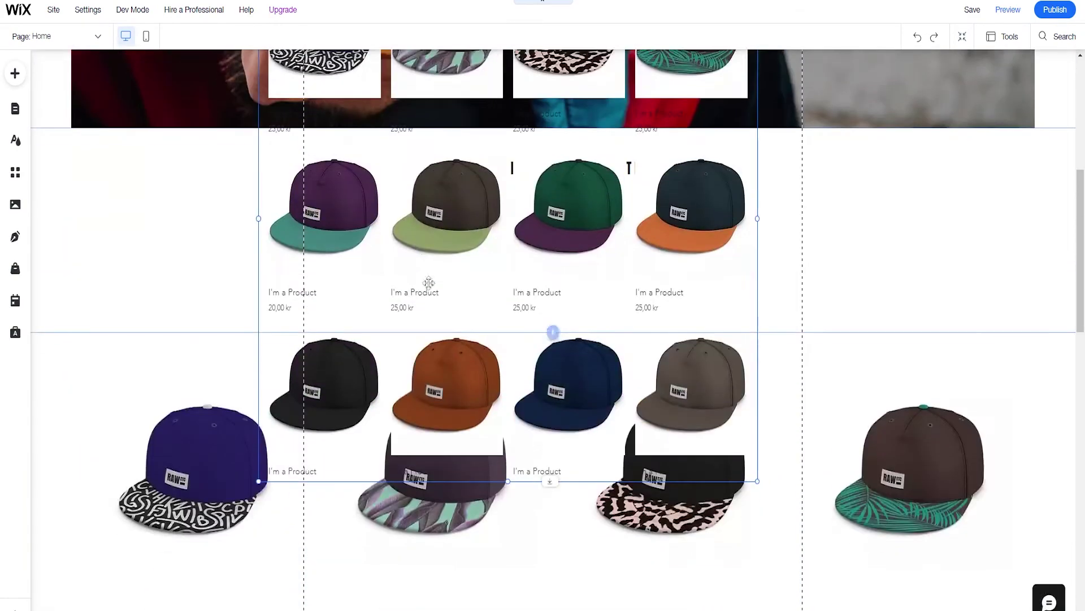
drag(403, 187, 416, 350)
Step: Delete the overlapping product grid gallery from the home page
drag(419, 238, 409, 150)
key(Delete)
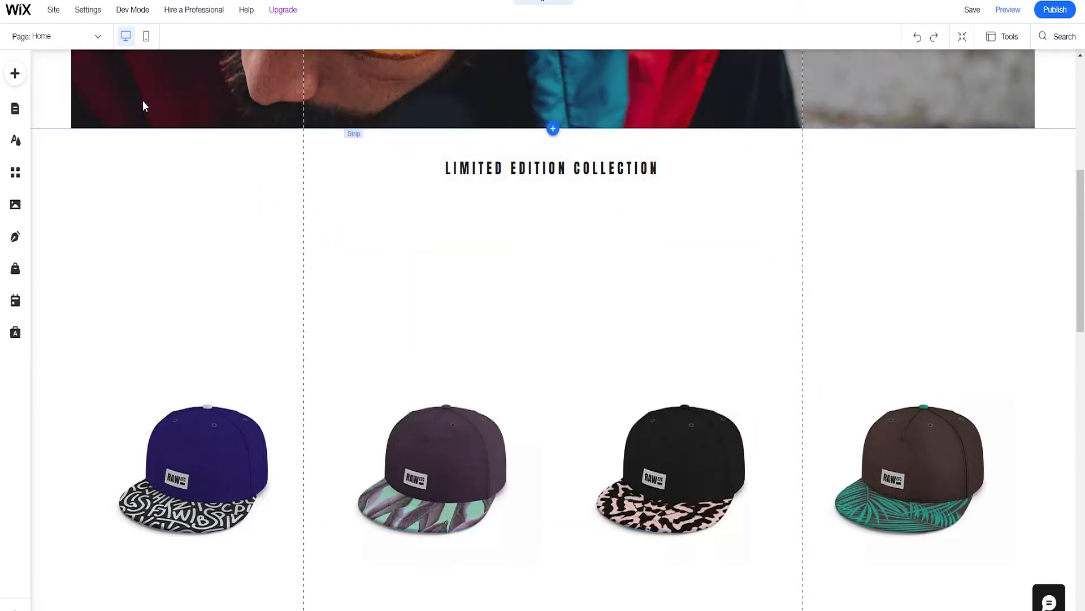
Step: Examine the store elements that can be added, the related apps and the store's Learn More resources
scroll(38, 151, up, 4)
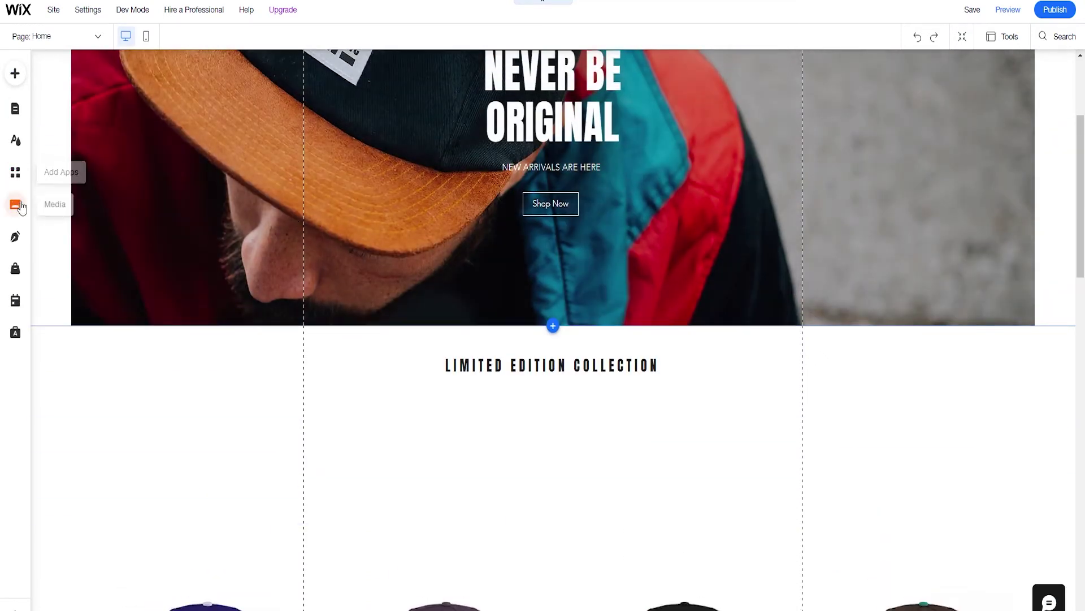
click(16, 268)
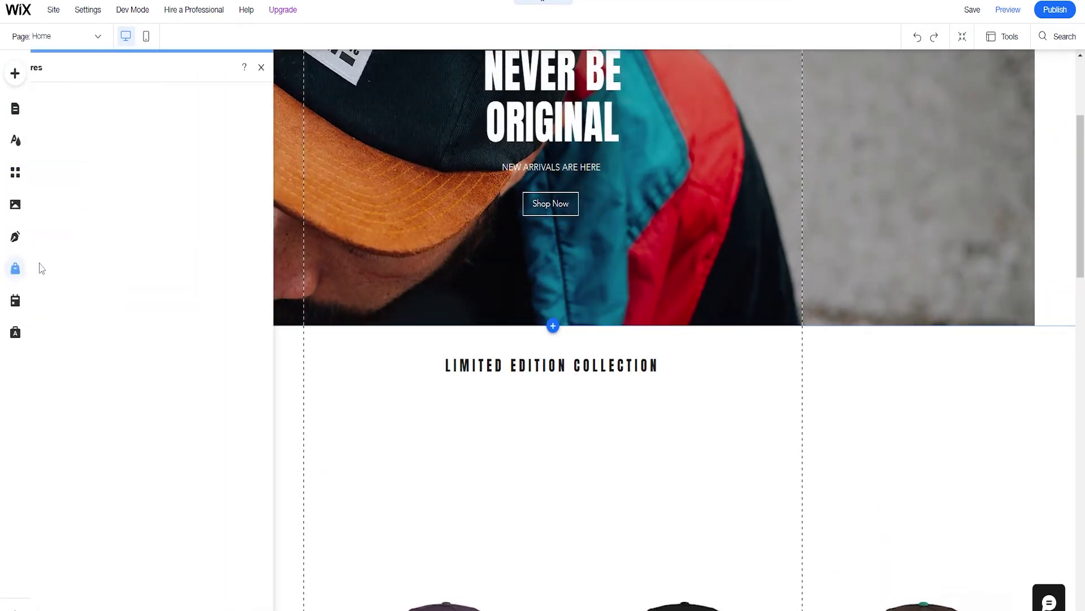
click(74, 137)
scroll(202, 247, down, 1)
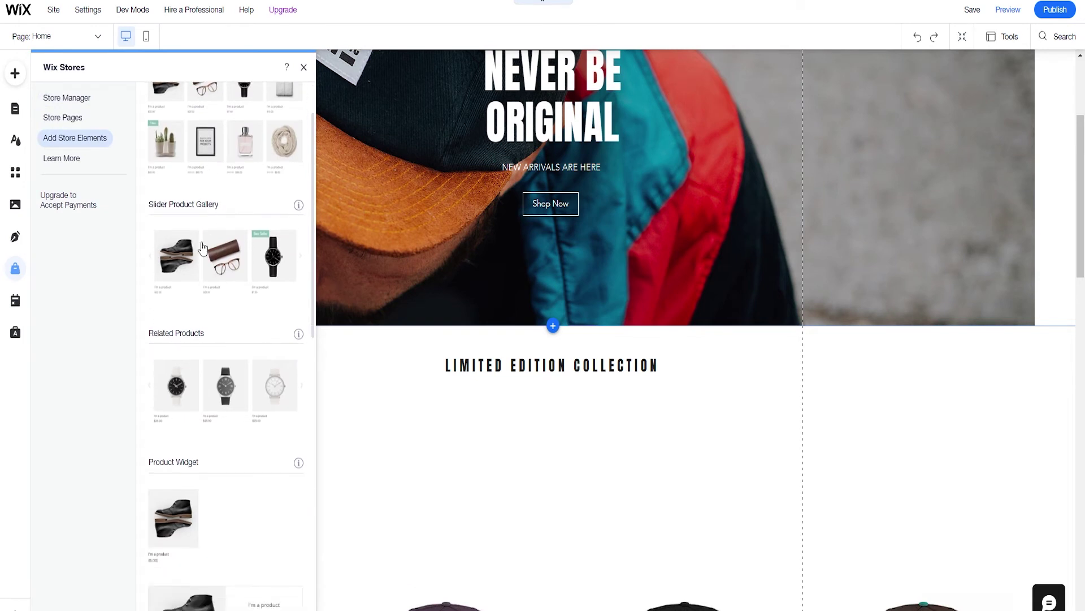
scroll(197, 226, down, 2)
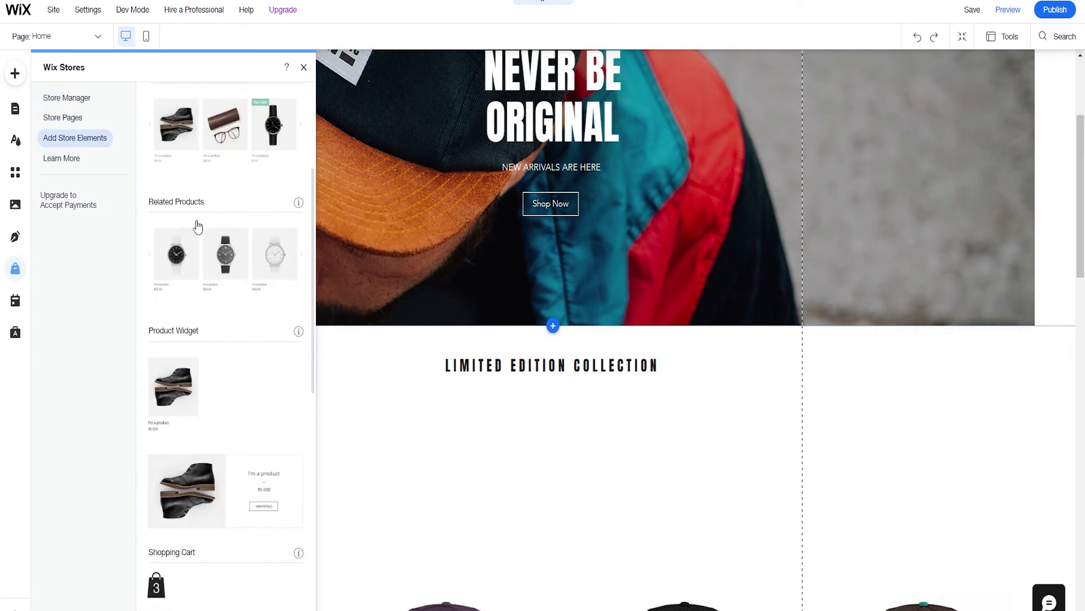
scroll(216, 286, down, 1)
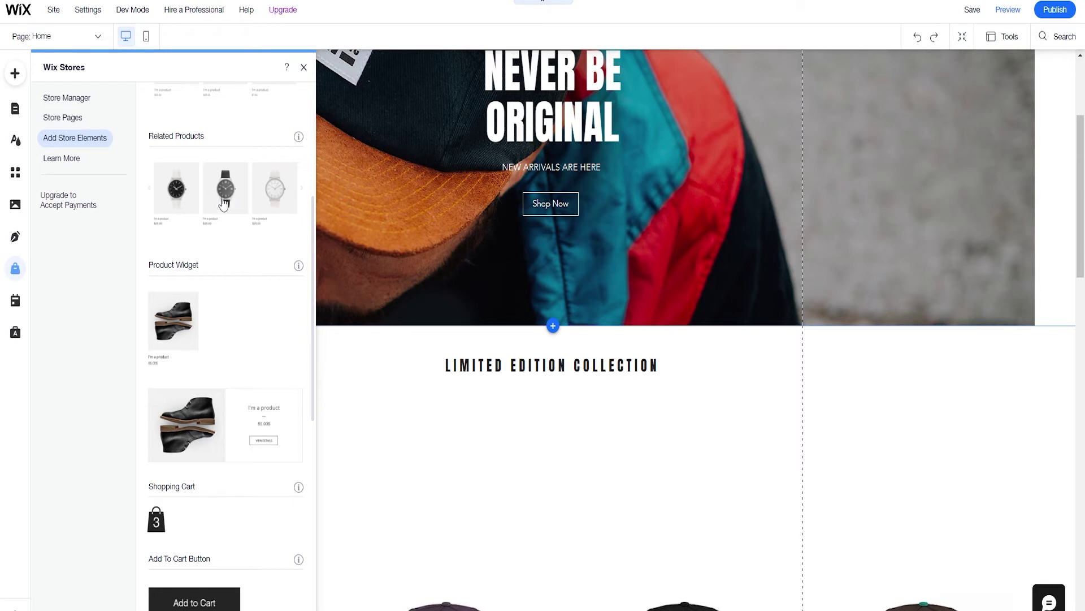
scroll(218, 232, down, 1)
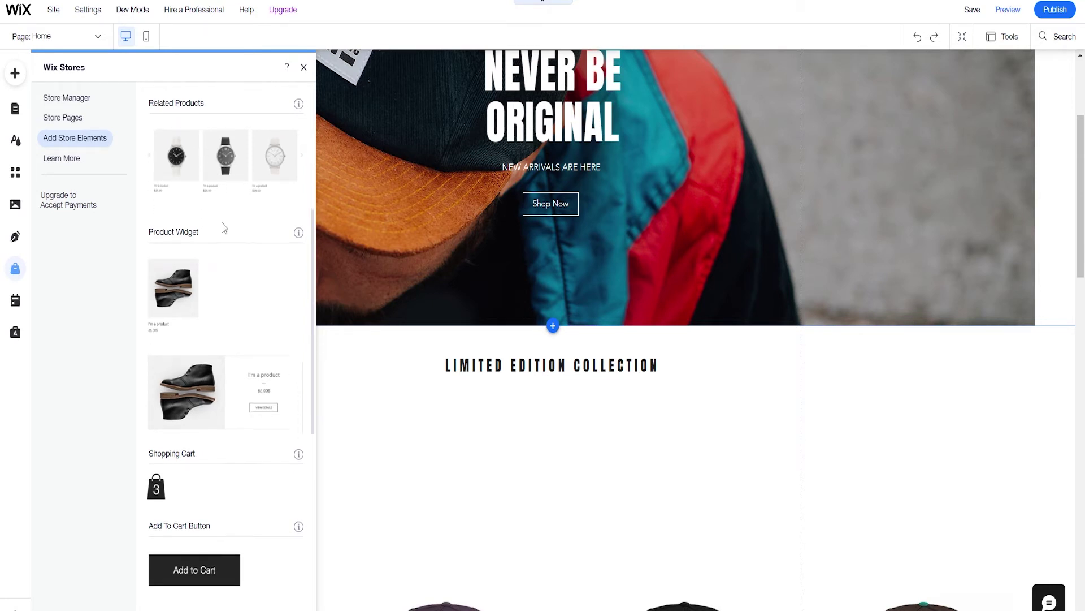
scroll(193, 257, down, 1)
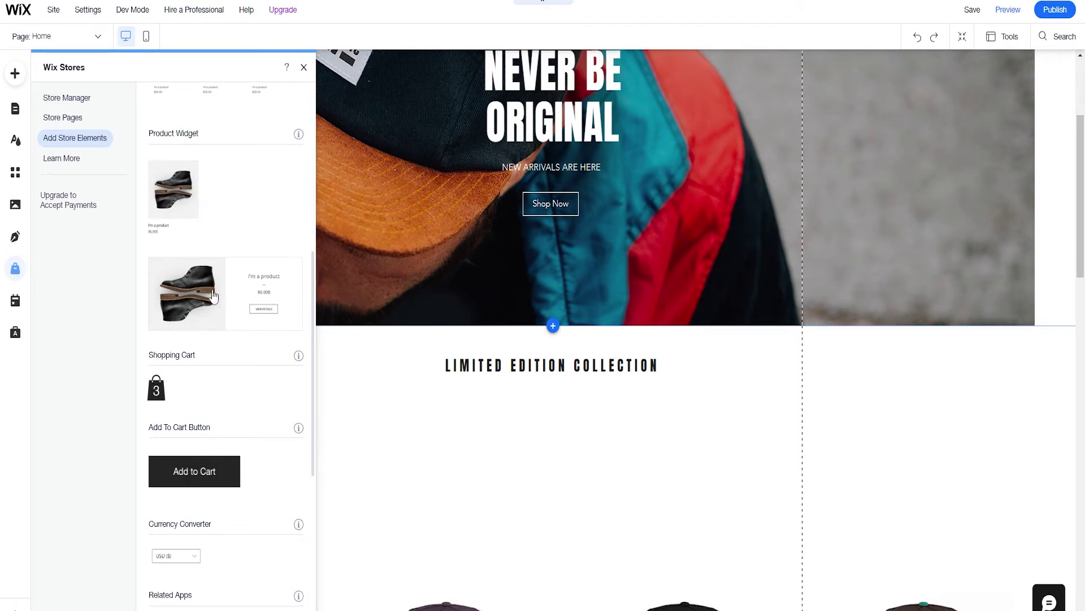
scroll(198, 289, down, 3)
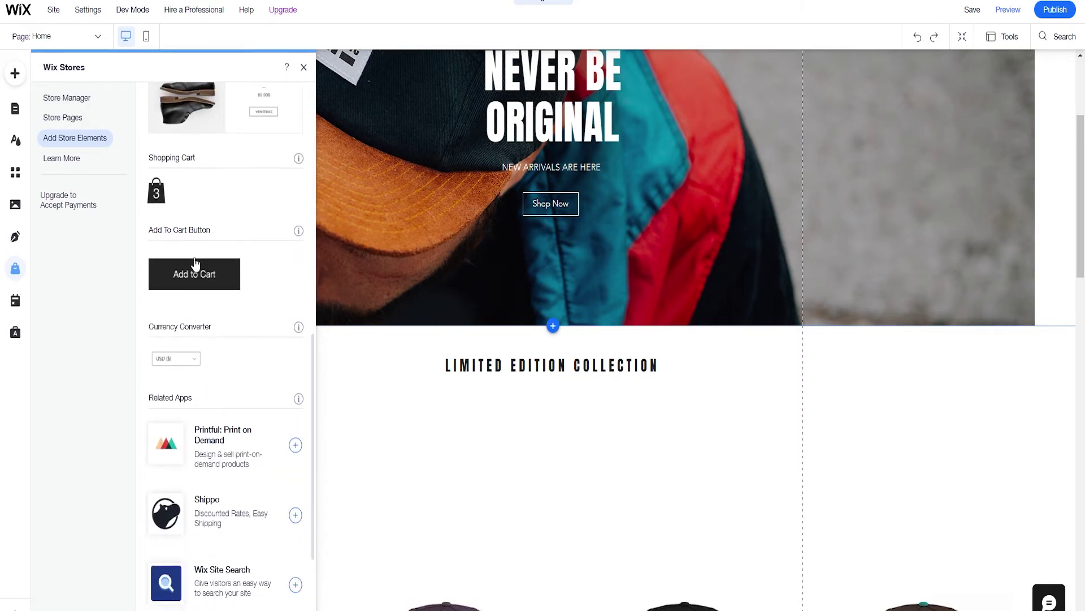
scroll(222, 264, down, 1)
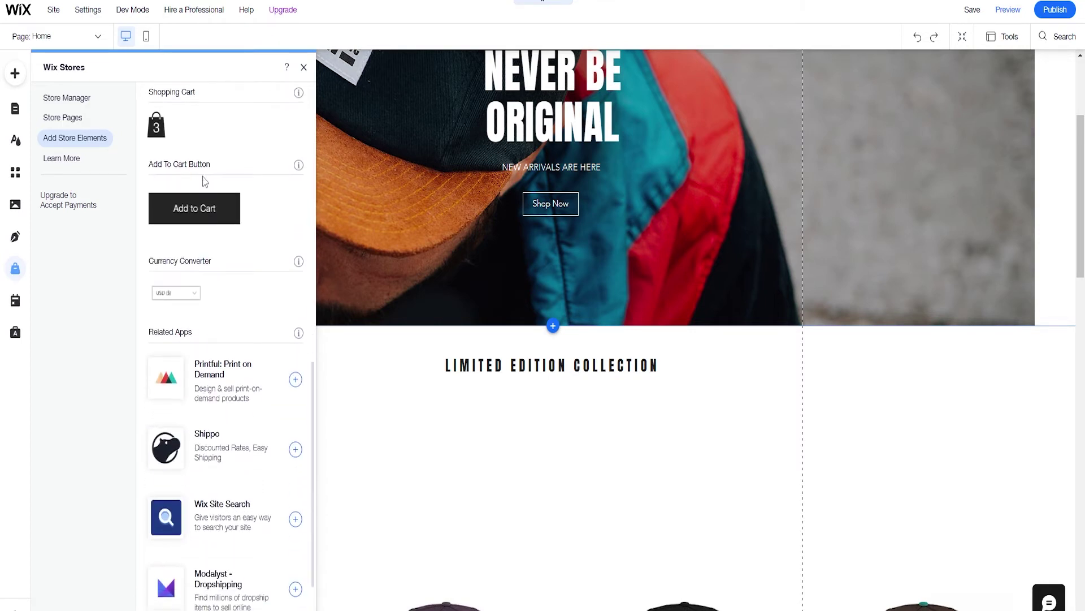
scroll(210, 256, down, 1)
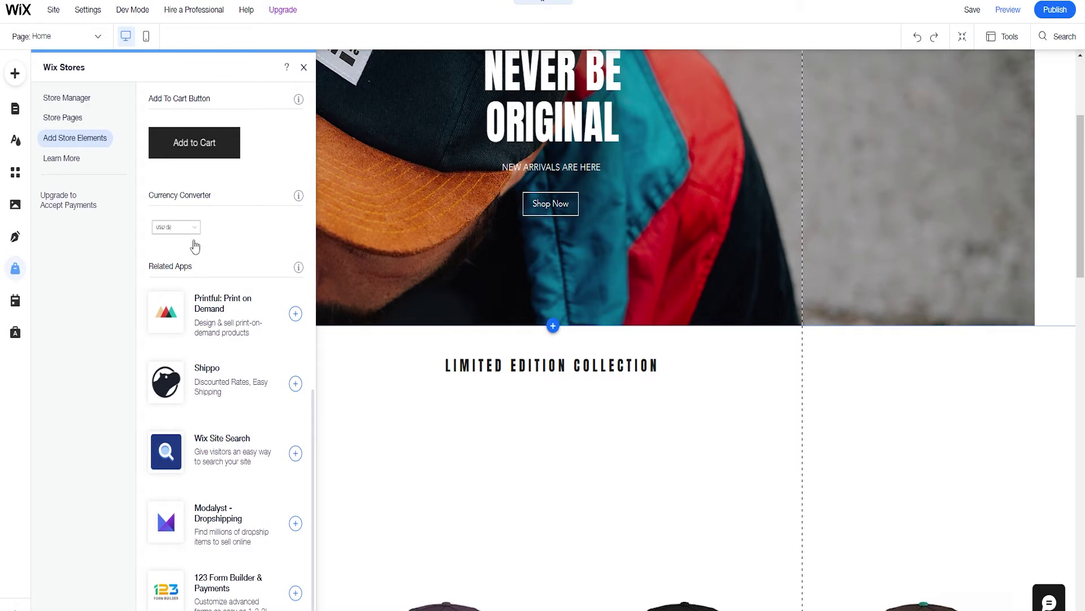
scroll(192, 243, down, 1)
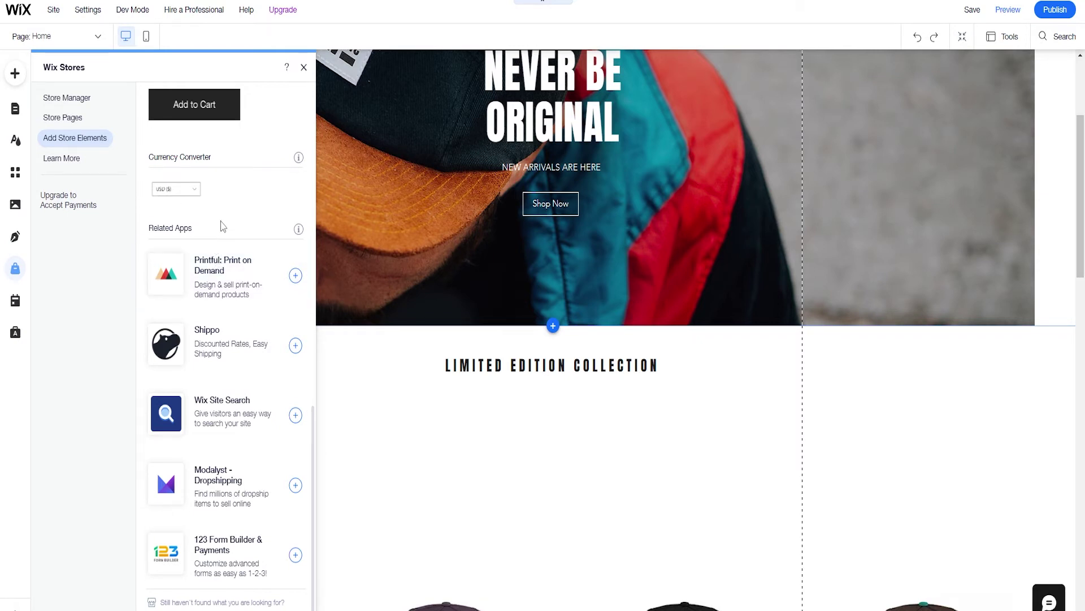
scroll(225, 265, up, 4)
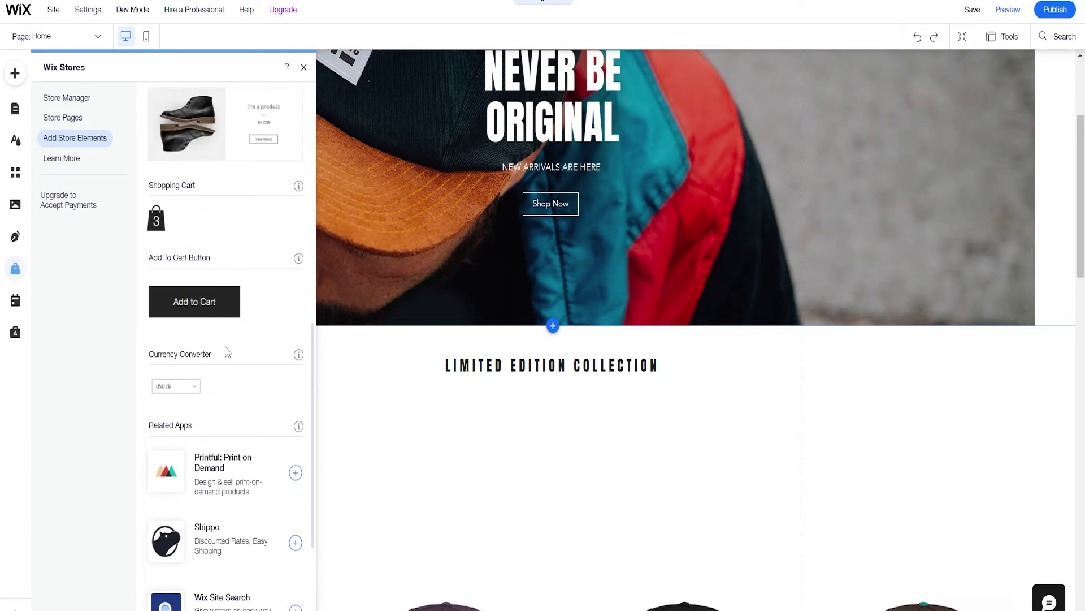
scroll(227, 352, up, 5)
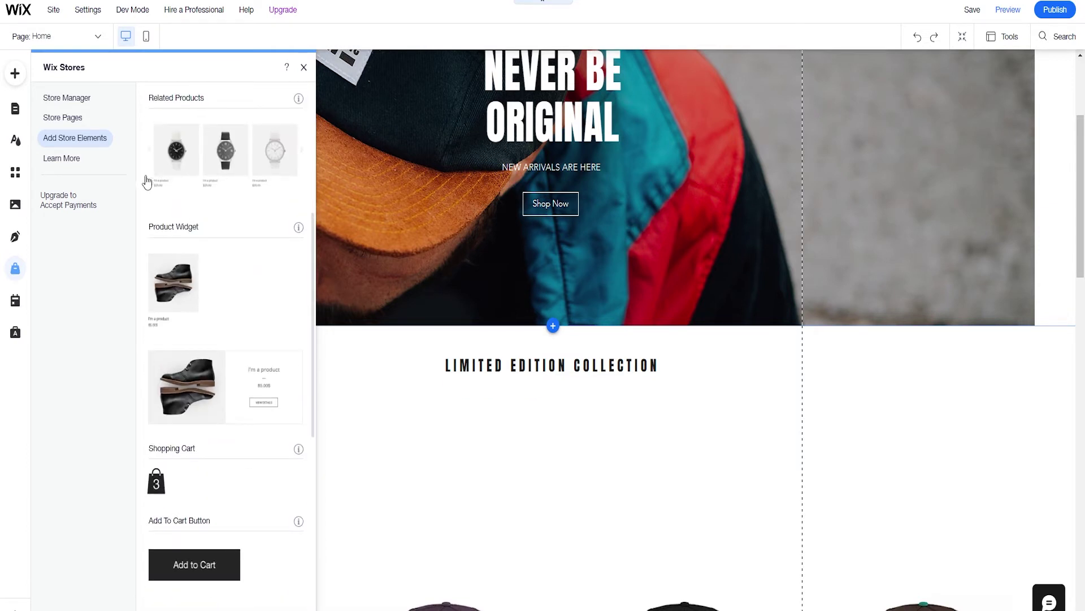
click(81, 163)
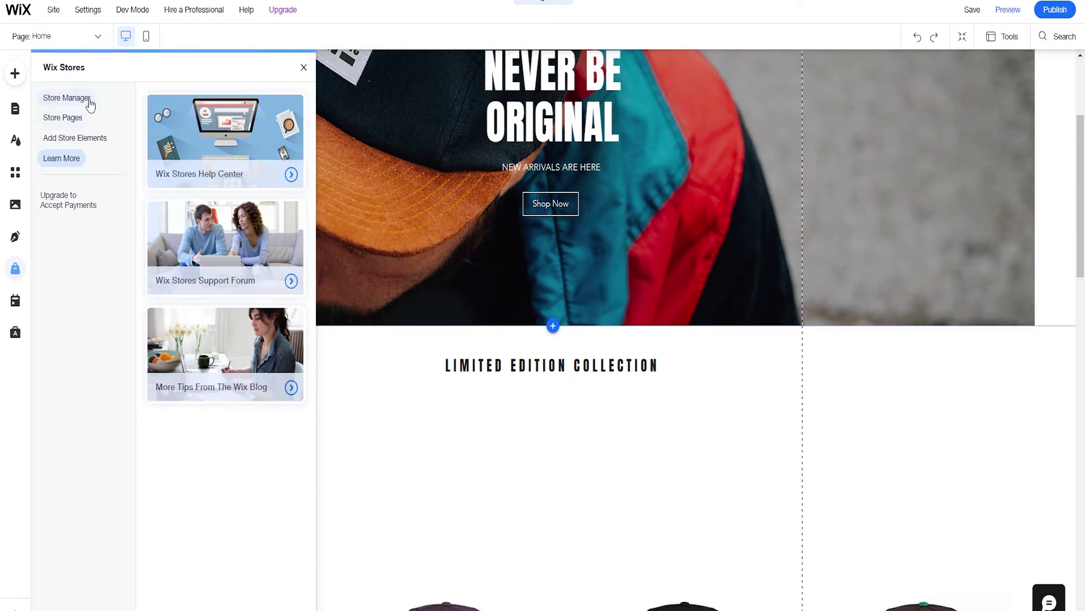
Step: Open the store's product management from Store Manager and look through the existing products
click(66, 99)
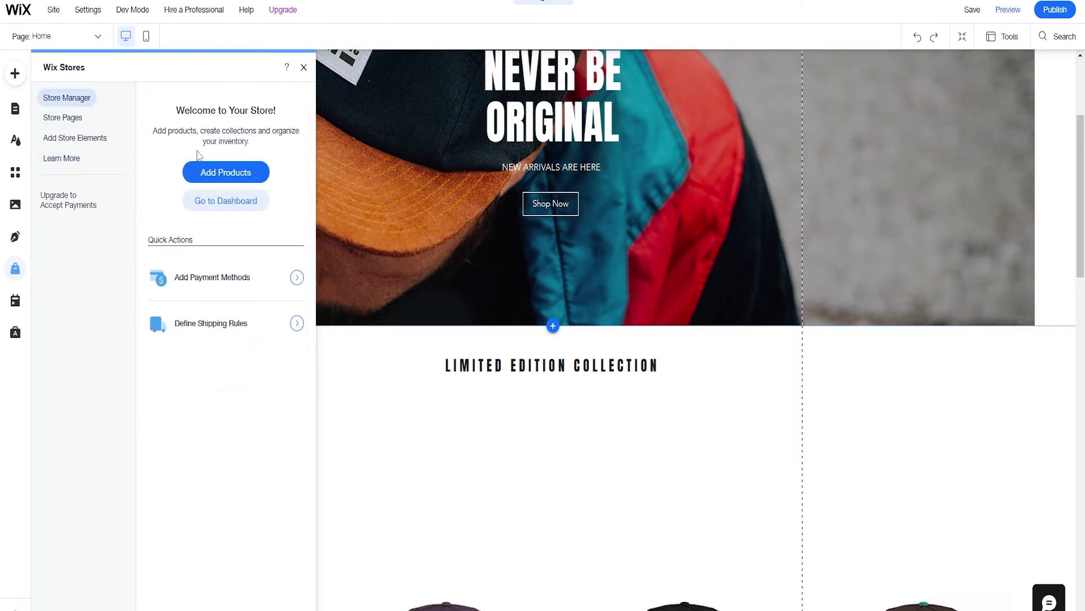
click(224, 175)
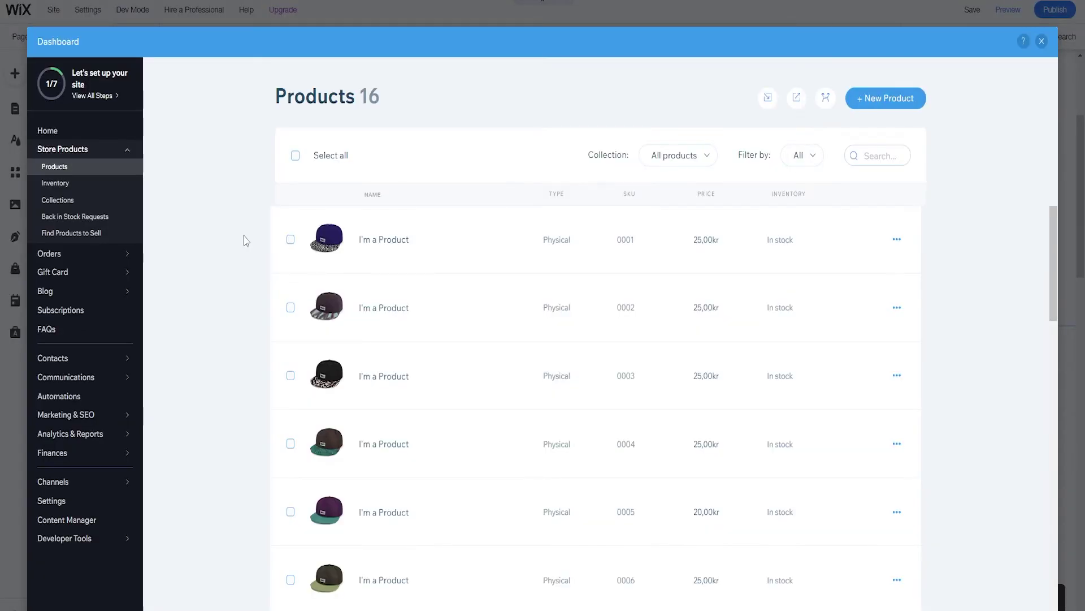
scroll(339, 282, down, 8)
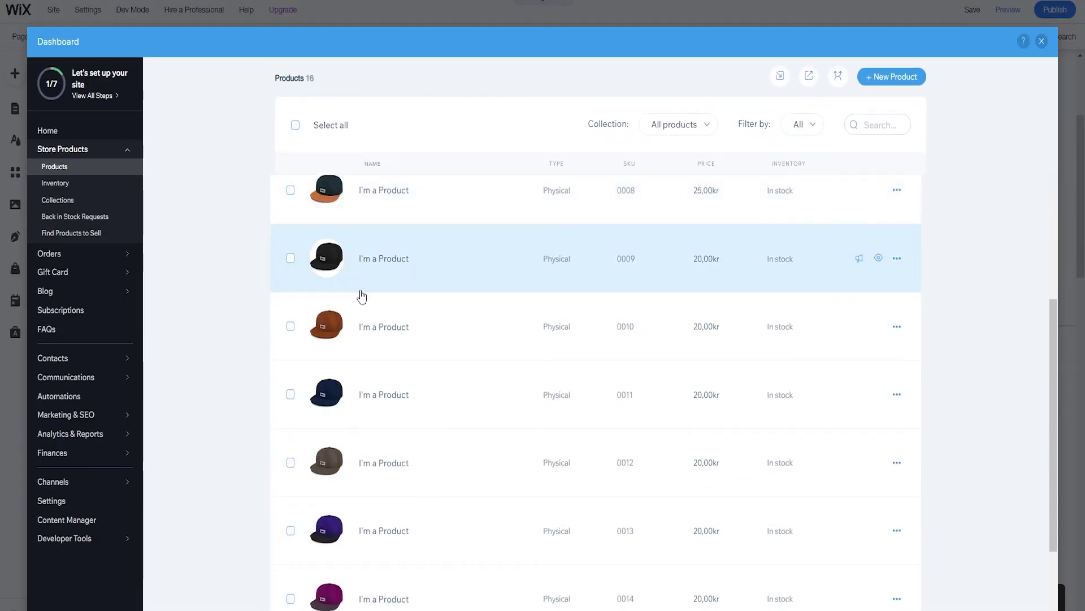
scroll(362, 295, up, 3)
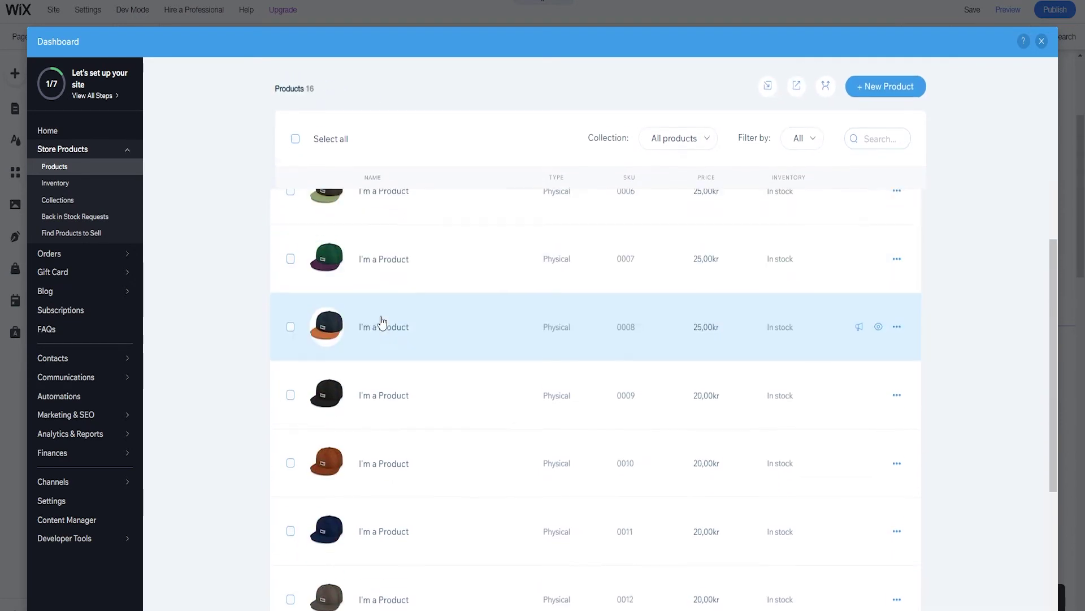
scroll(382, 322, down, 5)
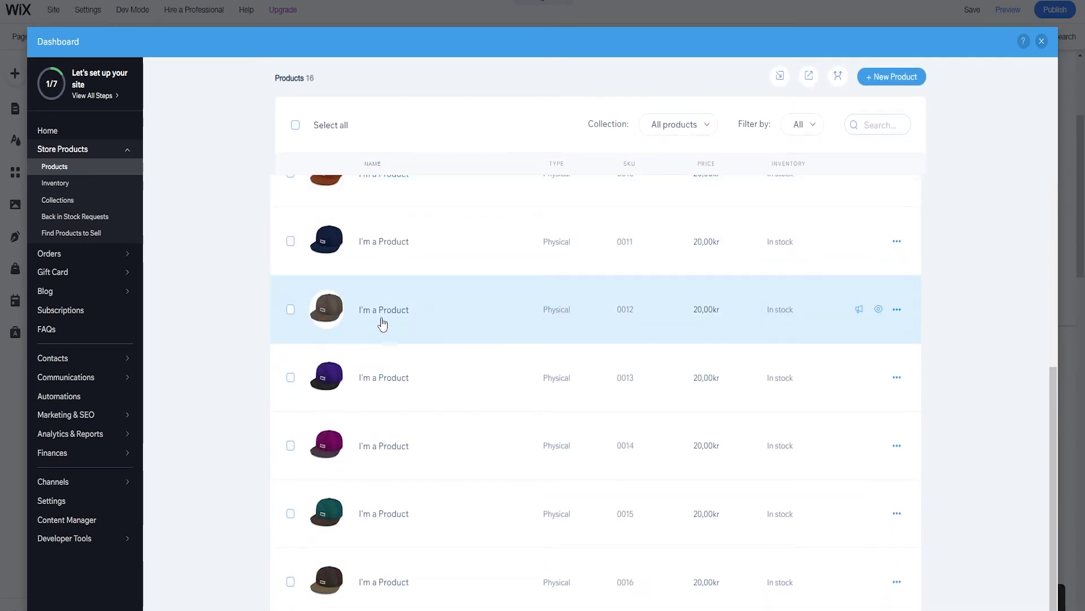
scroll(377, 316, up, 10)
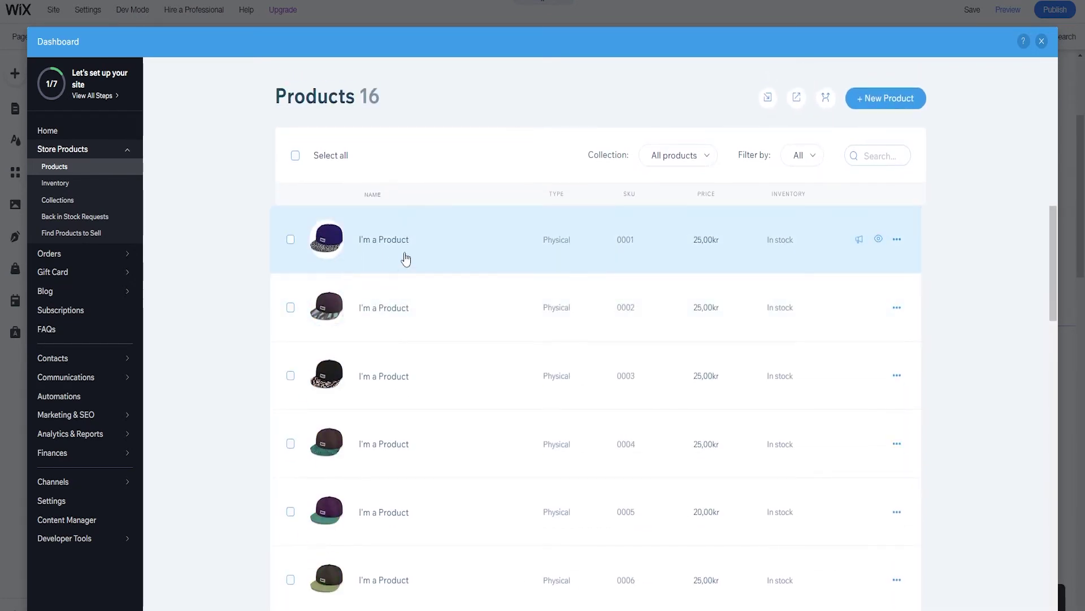
Step: Create a new physical product named Cap V1
click(867, 102)
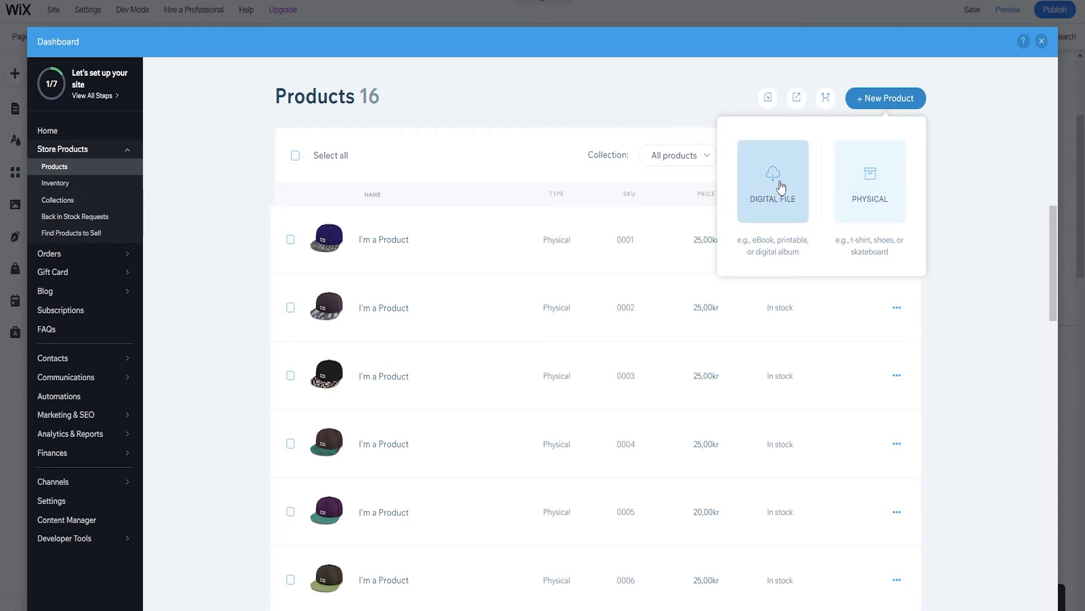
click(871, 183)
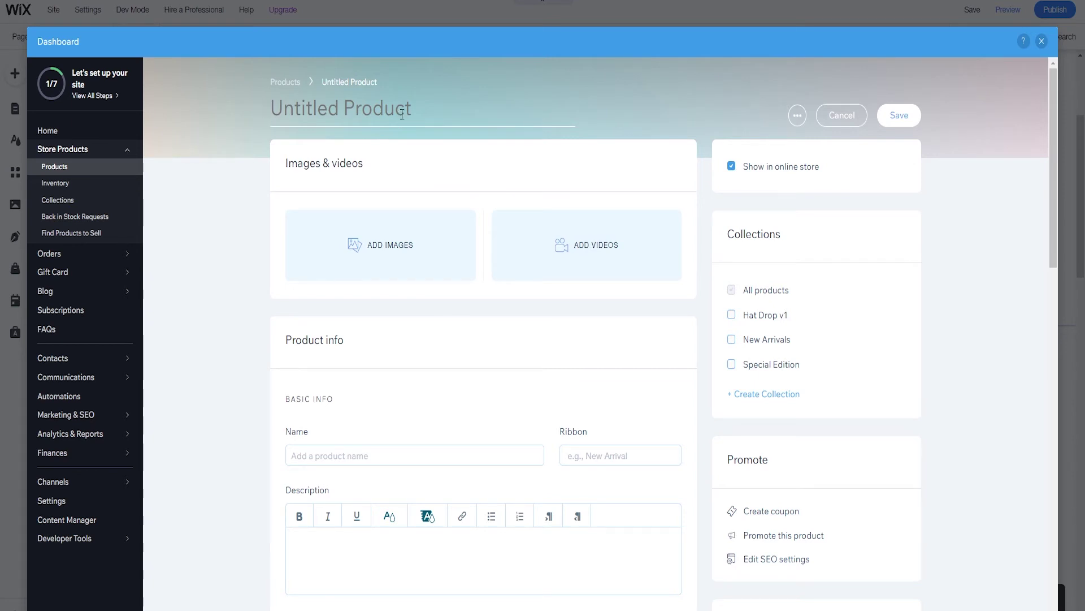
text(Cap V1)
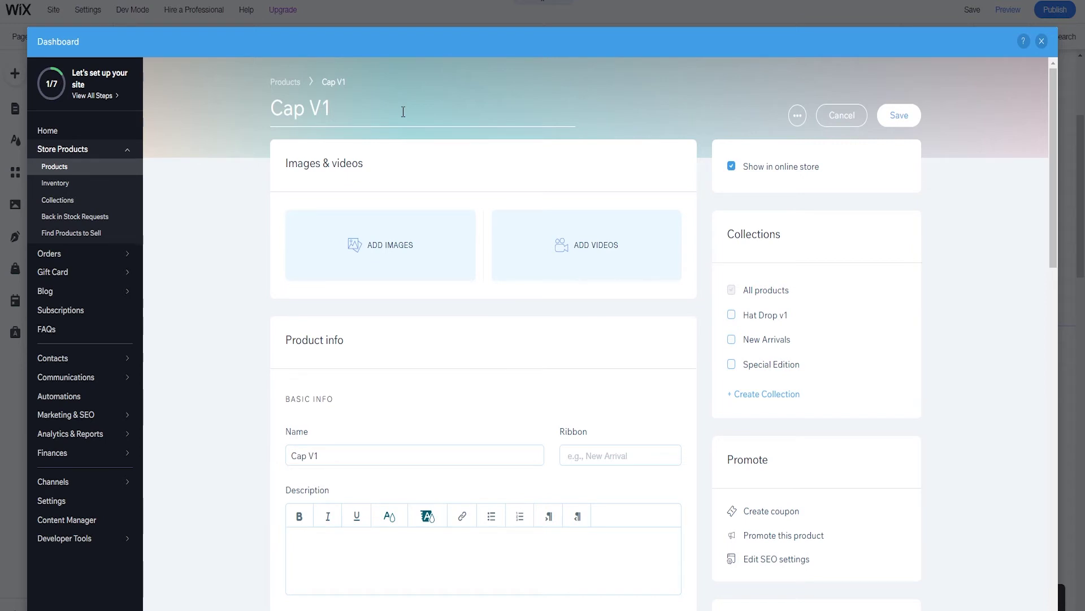
drag(380, 112, 230, 124)
click(235, 167)
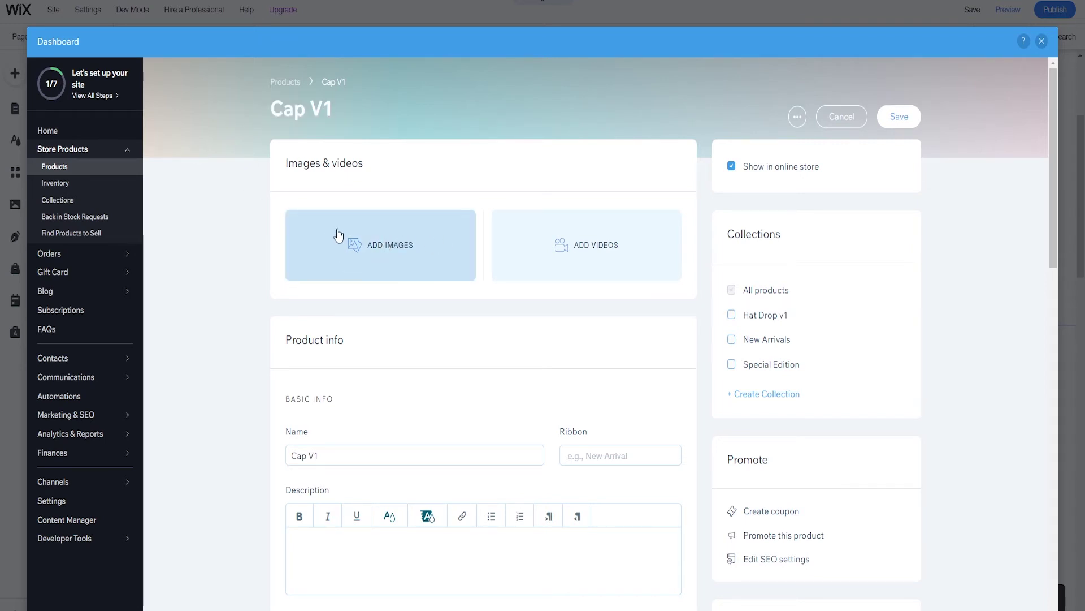
Step: Search Wix's media library for "cap" and add the Black Cap image to the product
click(382, 249)
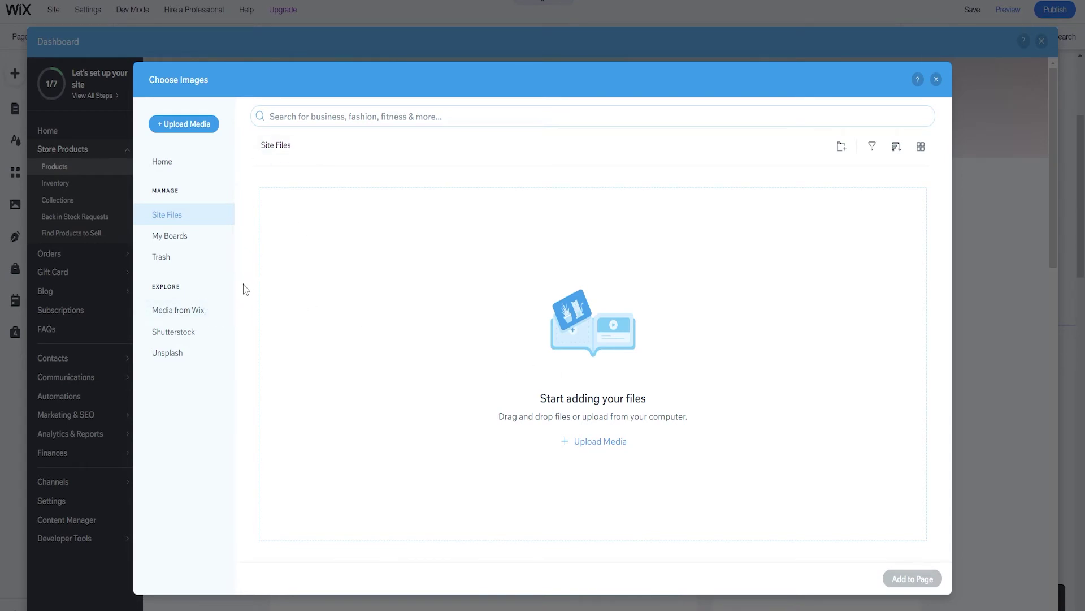
click(211, 319)
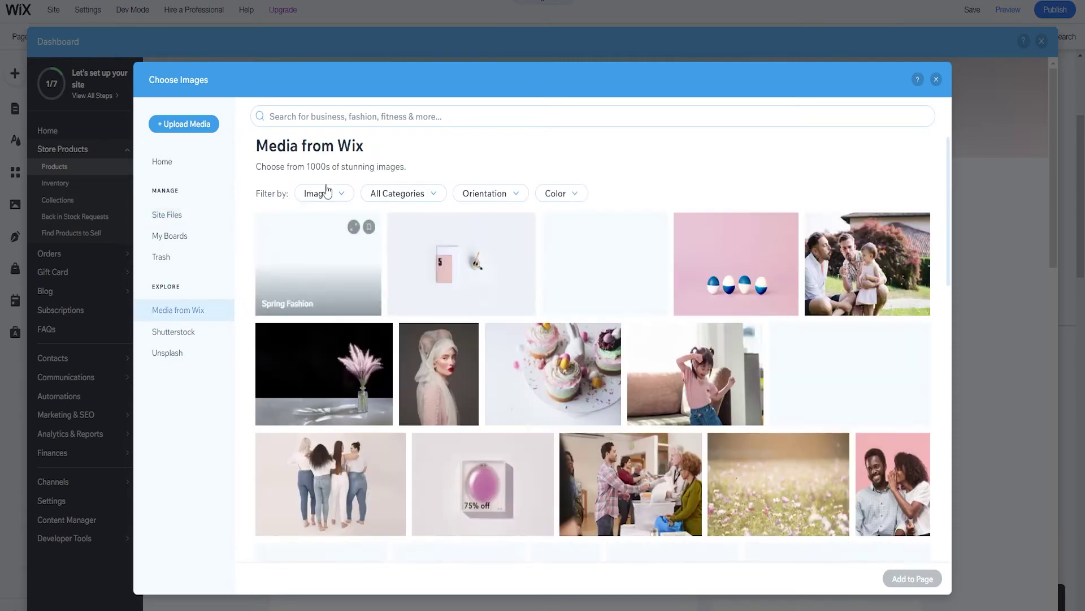
click(357, 116)
text(cap)
key(Return)
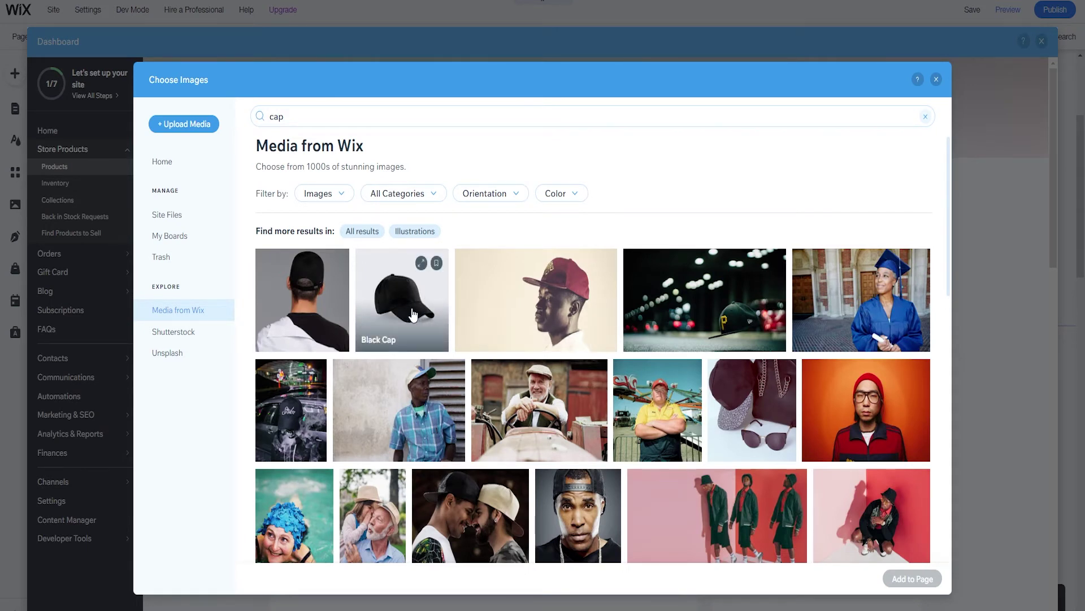
click(413, 315)
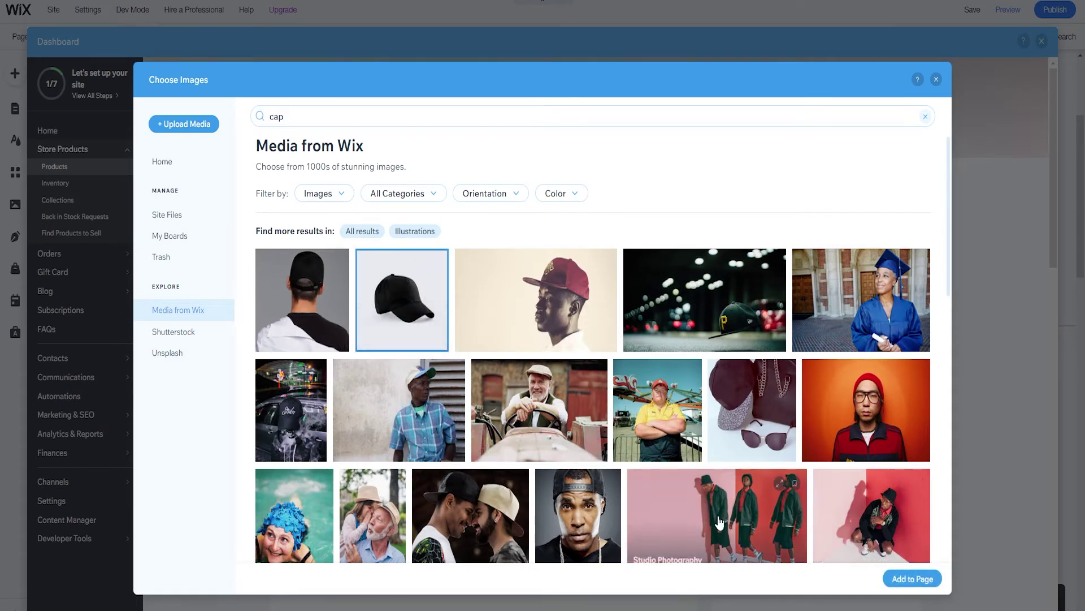
click(910, 579)
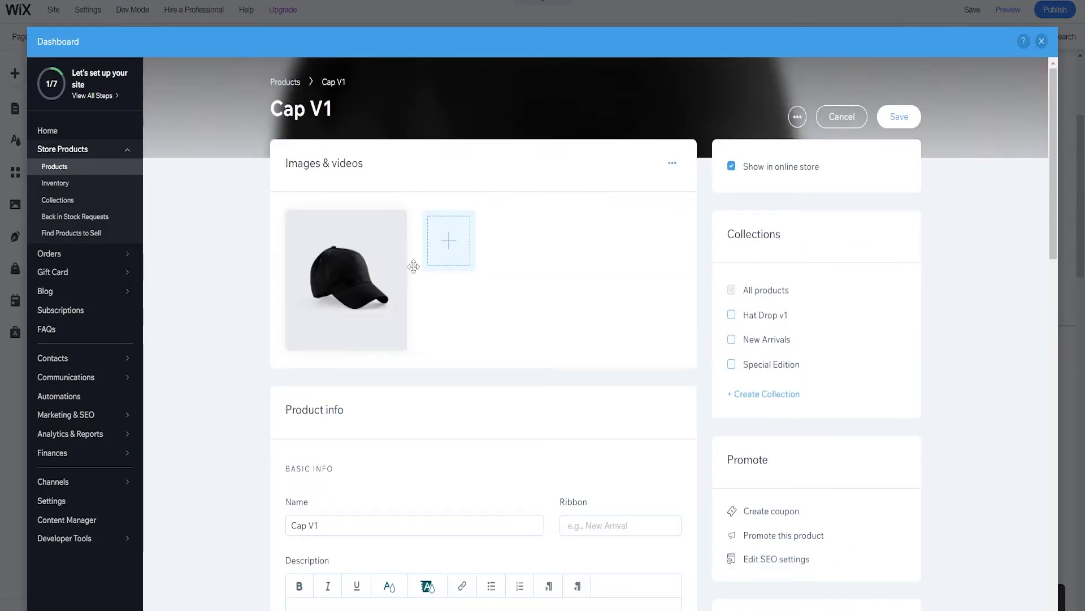
Step: Assign the Cap V1 product to the Hat Drop v1 collection
click(734, 319)
scroll(485, 264, down, 5)
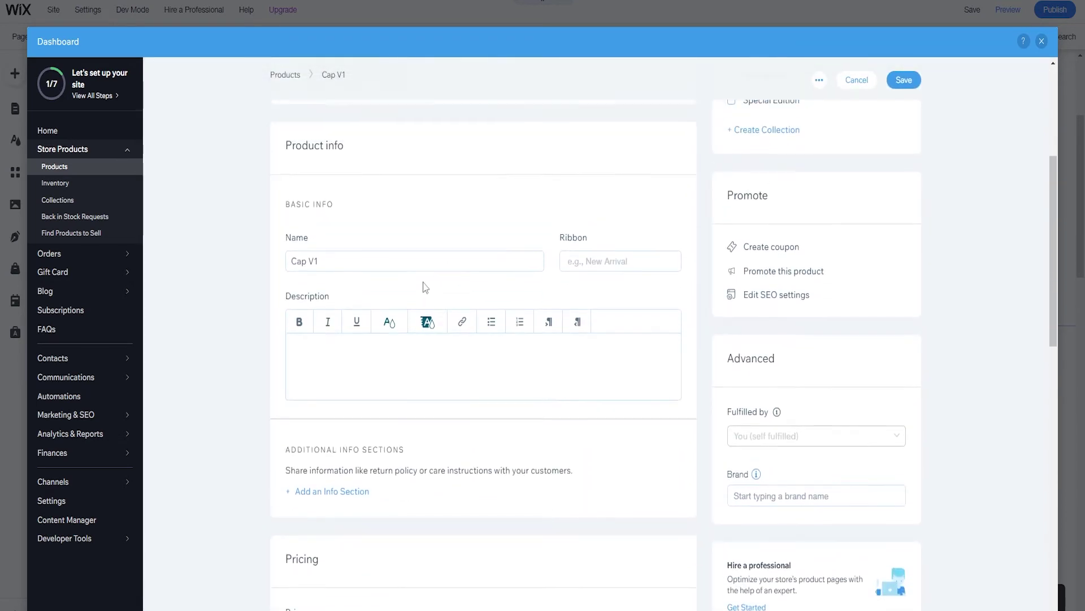
Step: Look over the product's name, ribbon, description and additional info fields
click(333, 261)
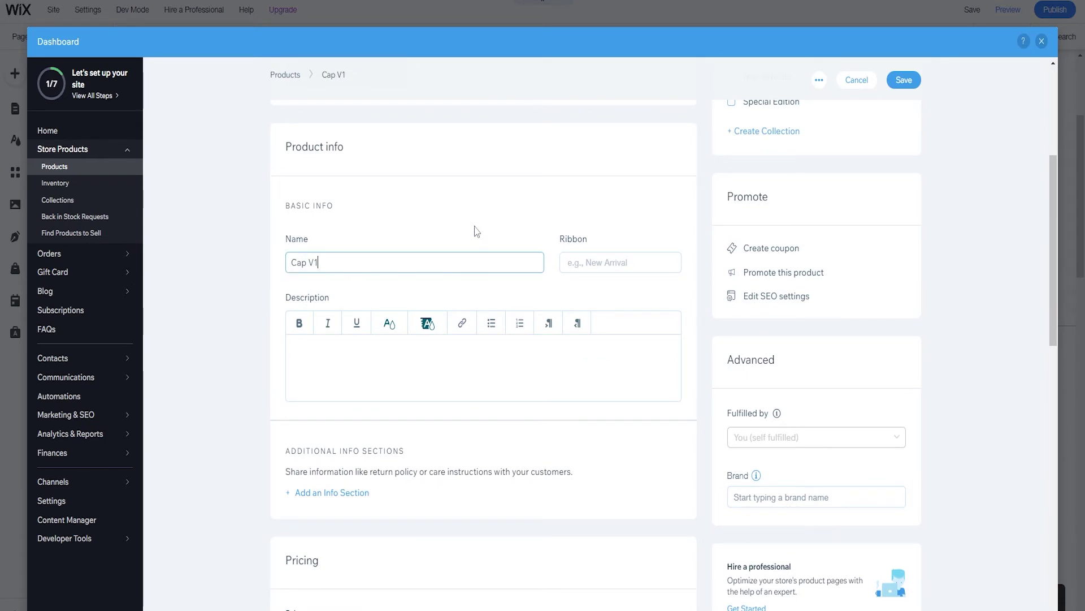
click(622, 259)
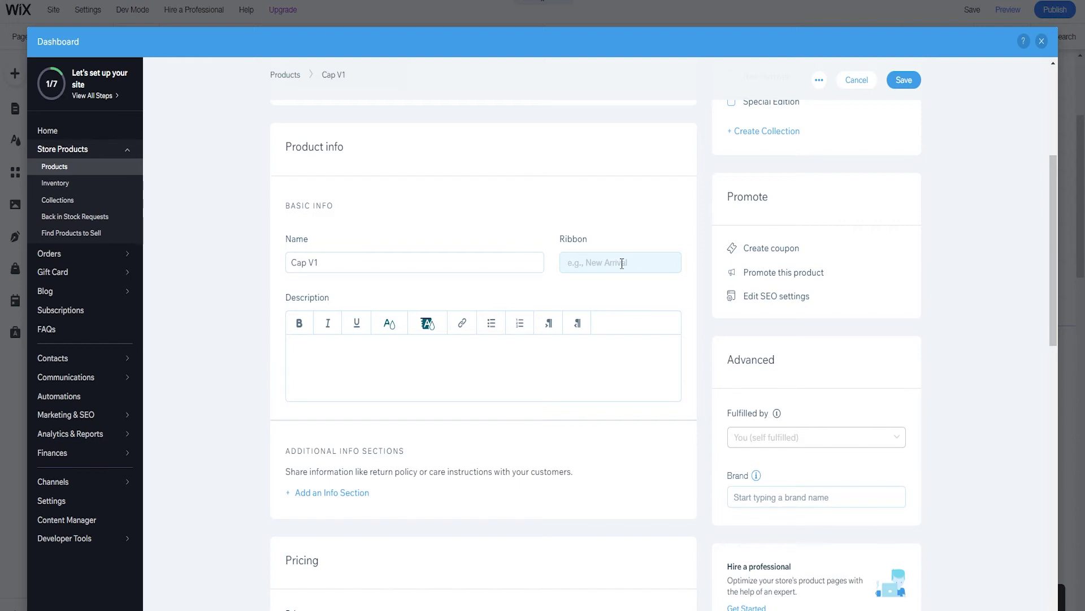
click(622, 264)
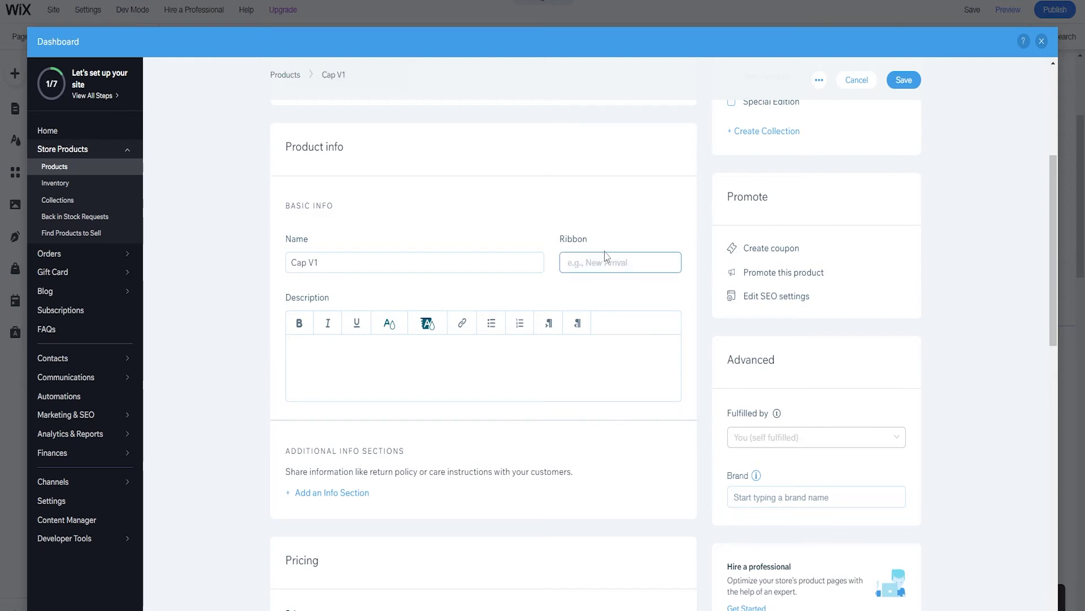
click(349, 355)
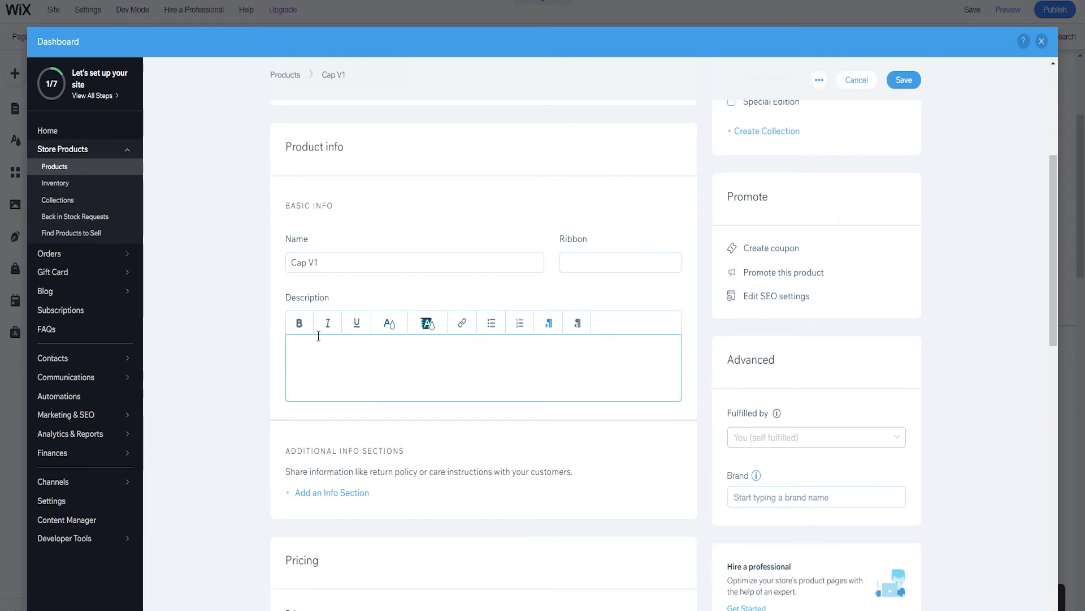
scroll(281, 286, down, 1)
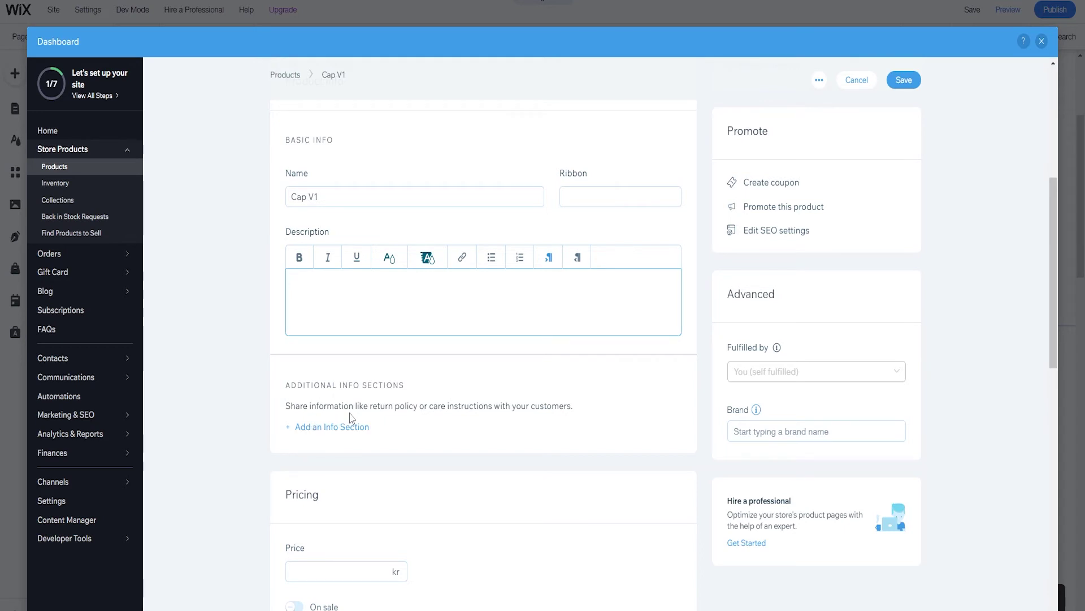
drag(369, 406, 472, 405)
click(435, 418)
click(472, 405)
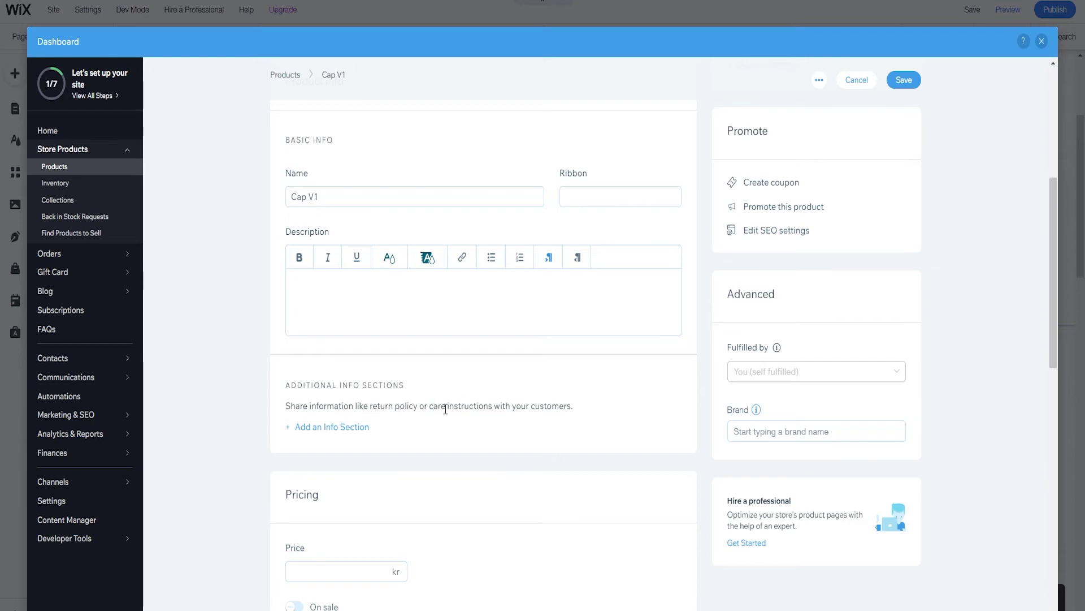
Step: Start an additional info section titled Size and insert a table with 3 rows and 2 columns in its description
click(345, 429)
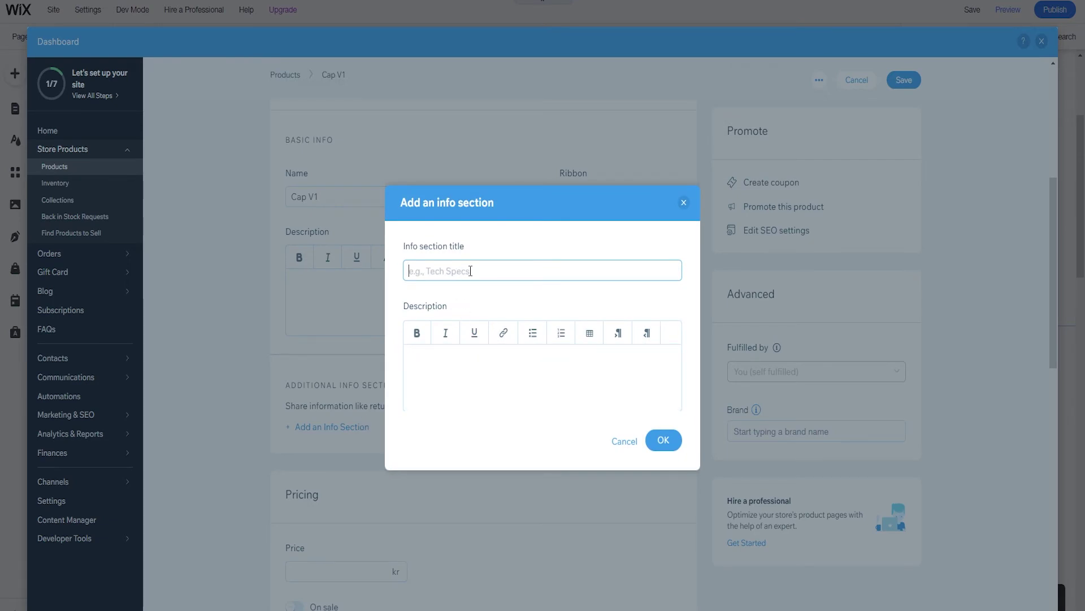
text(Sizew)
click(460, 365)
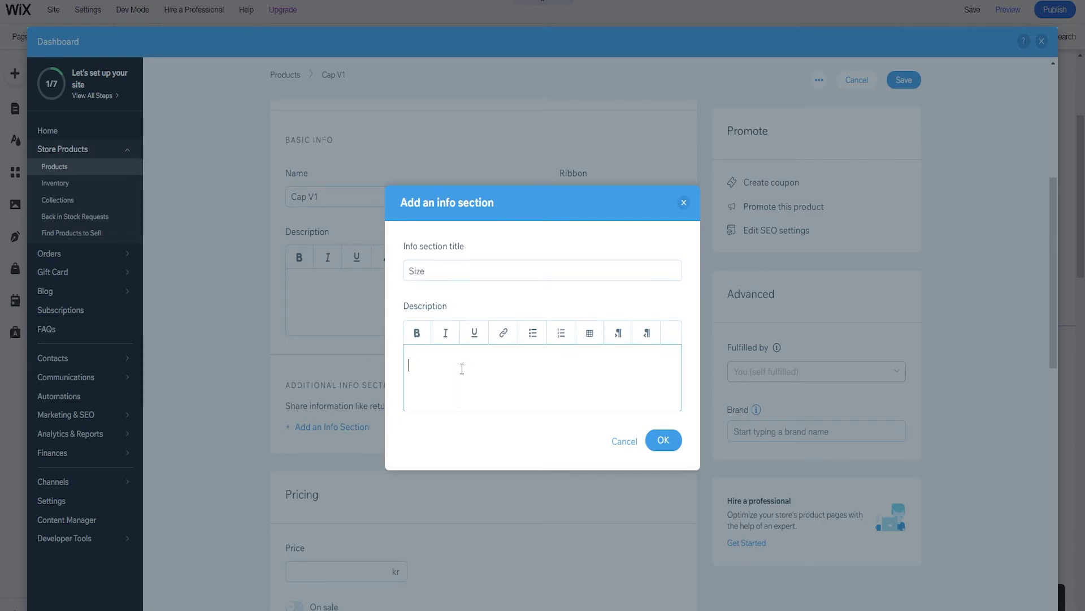
click(594, 338)
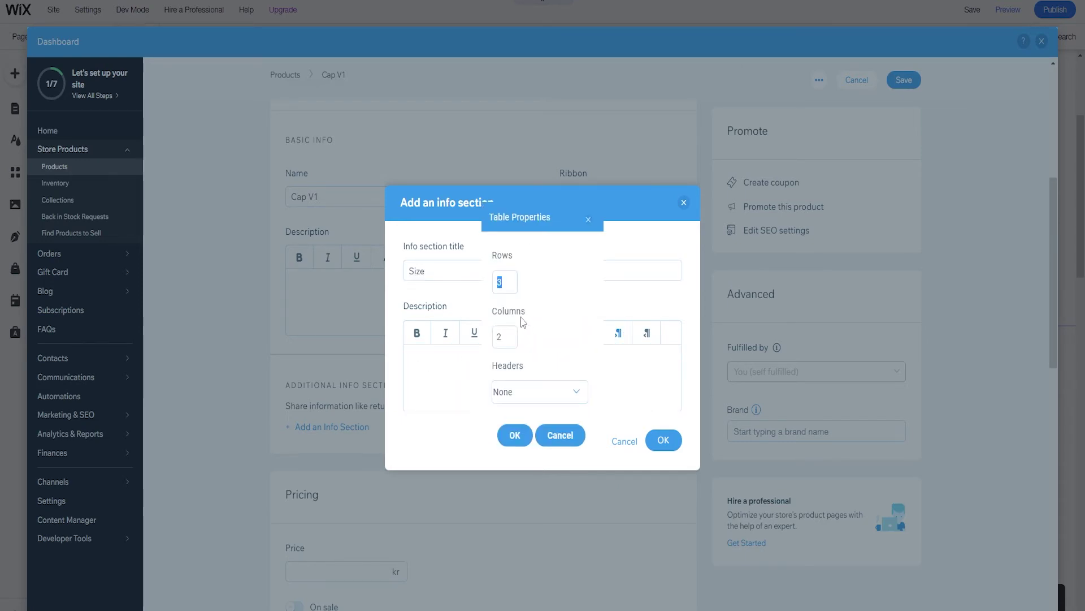
click(514, 434)
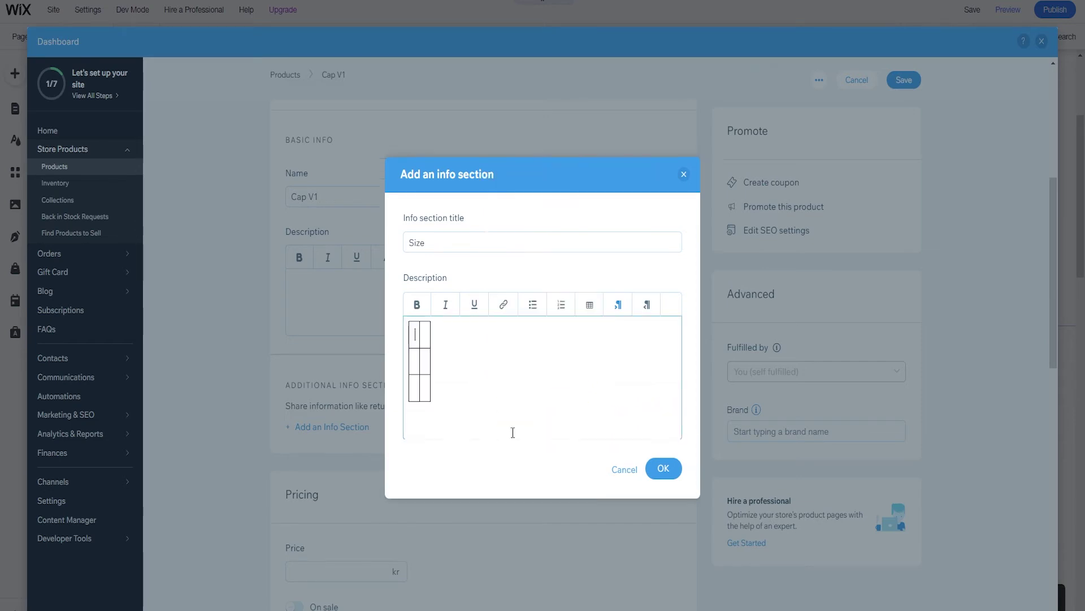
Step: Fill the first column of the size table with Size, S and M
text(Size)
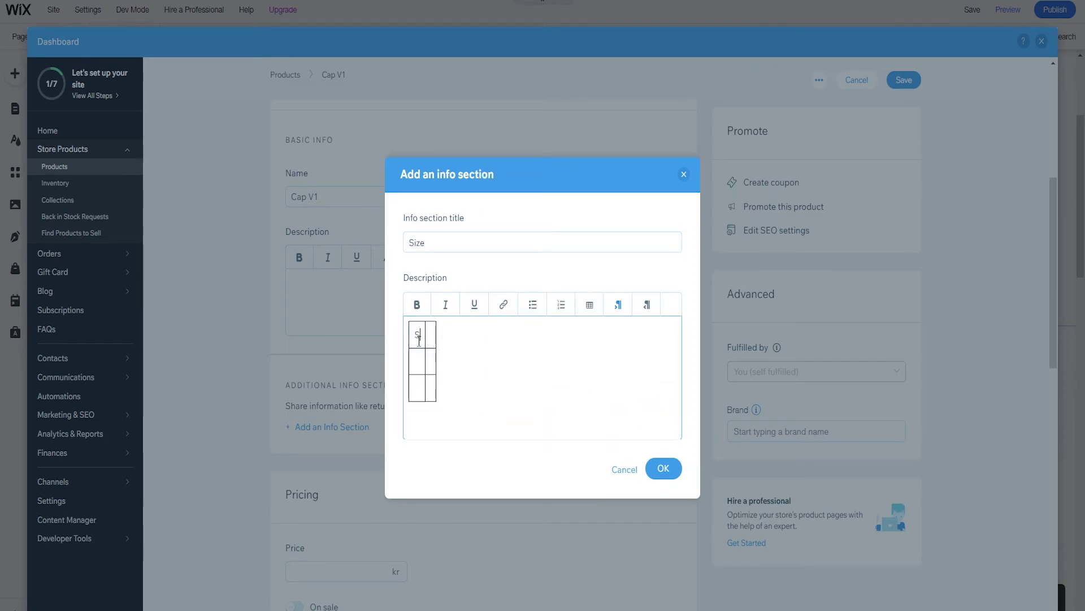
click(422, 360)
text(S)
click(423, 386)
text(M)
click(442, 338)
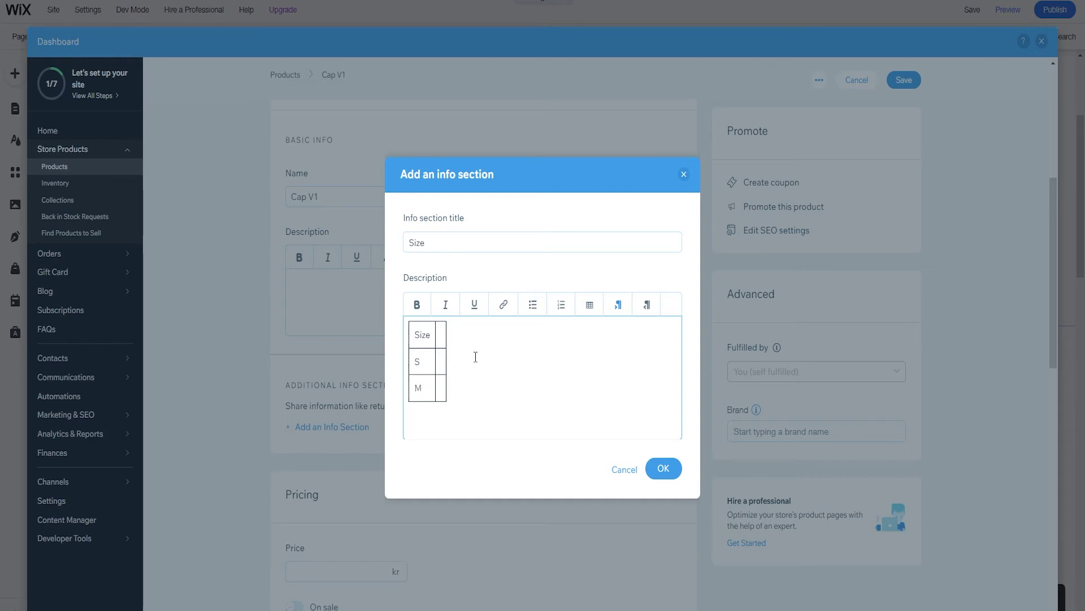
Step: Enter 120CM for size S and 150CM for size M in the table's second column and confirm the info section
click(440, 366)
text(120CM)
key(Tab)
text(150cm)
key(BackSpace)
key(BackSpace)
text(cm)
key(BackSpace)
key(BackSpace)
text(CM)
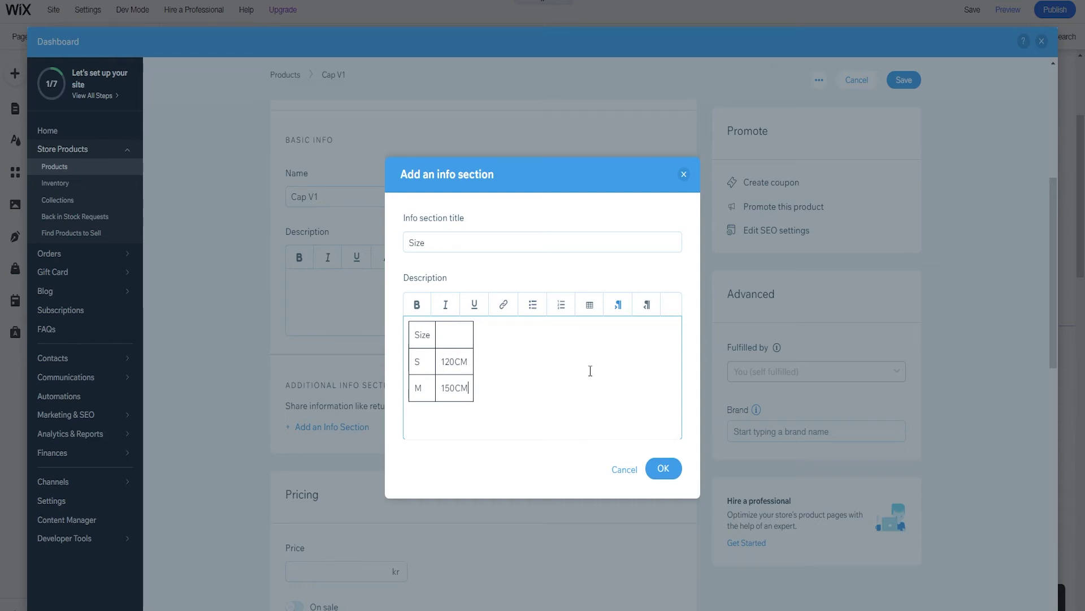
click(665, 469)
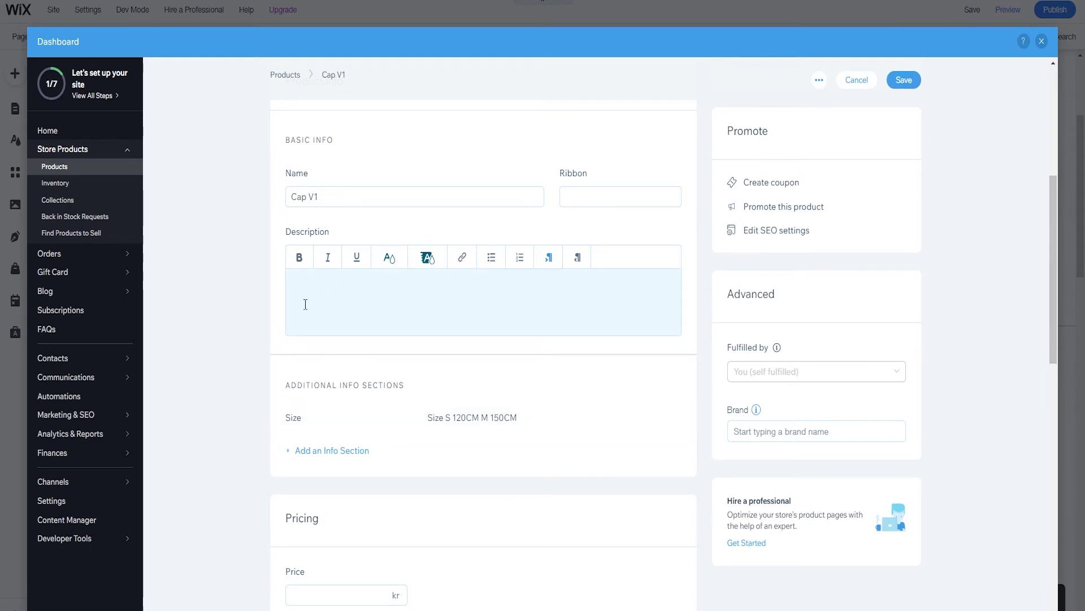
Step: Set the Cap V1 product's price to 50 kr
scroll(292, 304, down, 3)
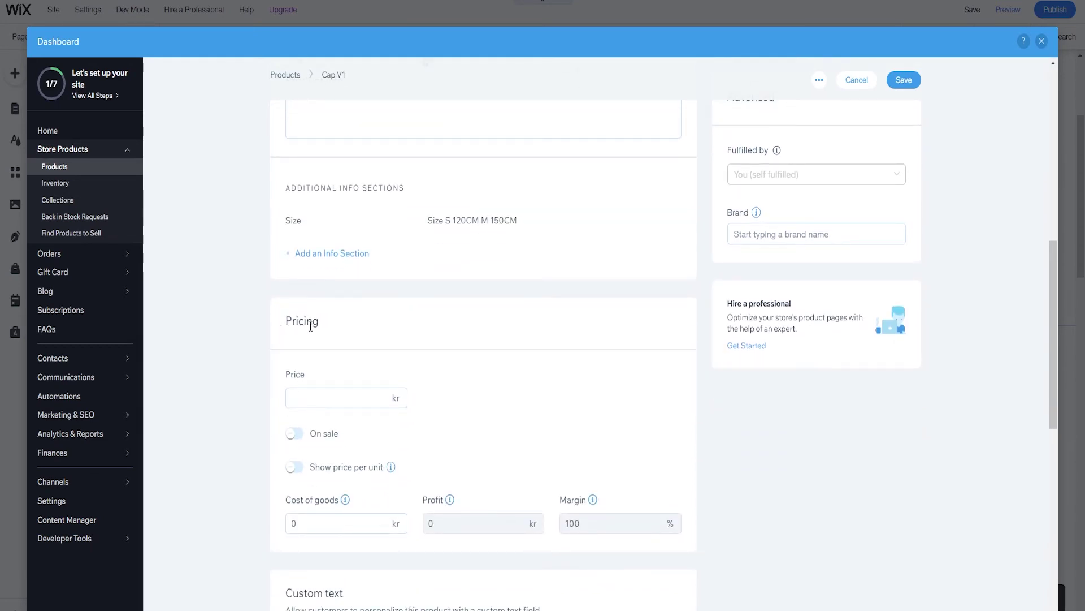
scroll(338, 373, down, 1)
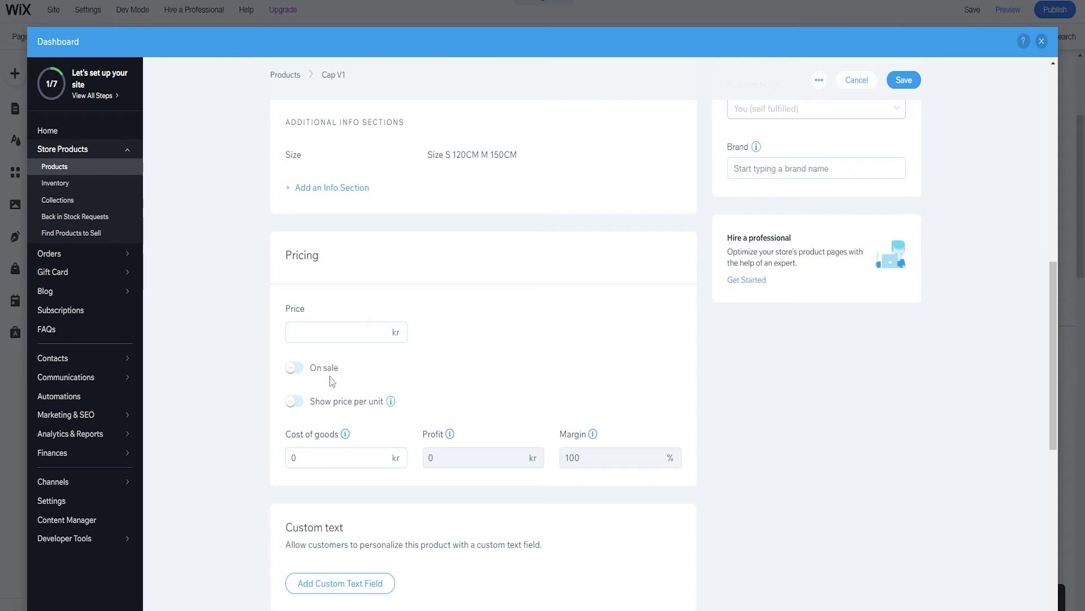
click(349, 341)
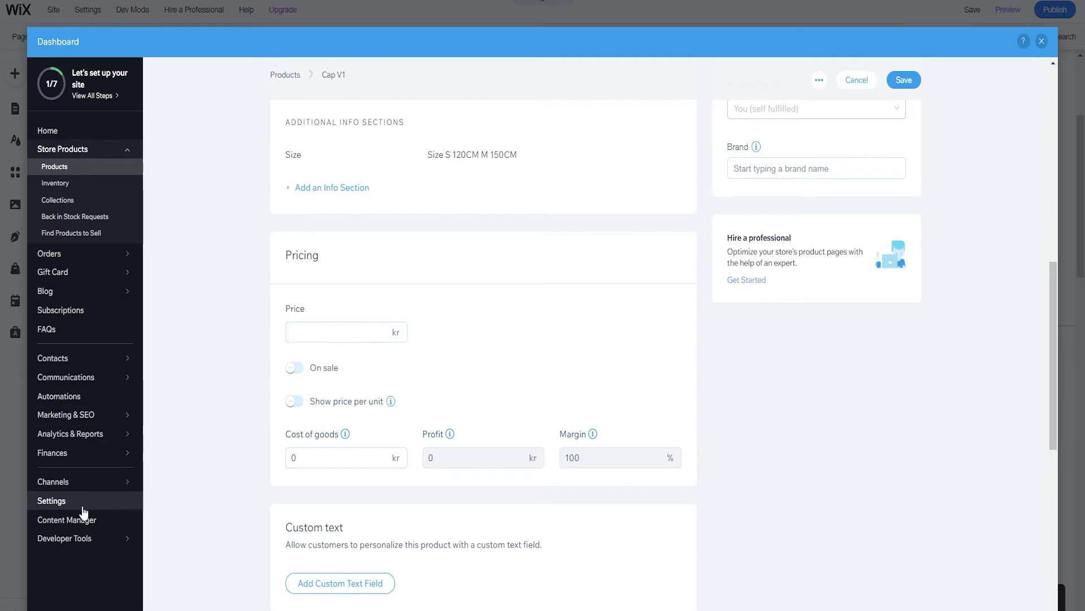
mouse_move(79, 494)
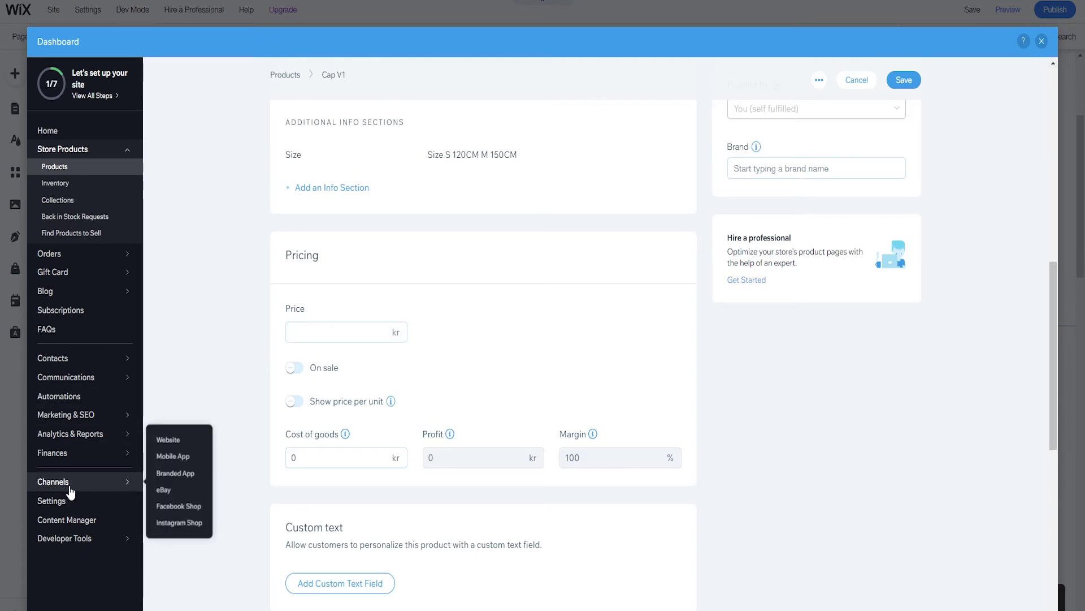
click(374, 333)
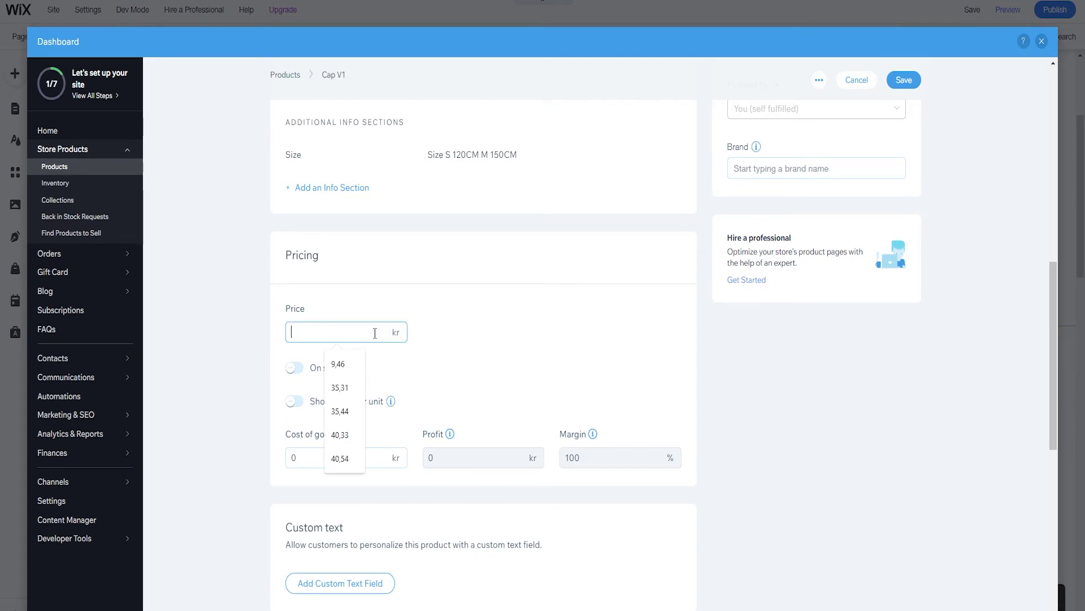
text(50)
click(547, 364)
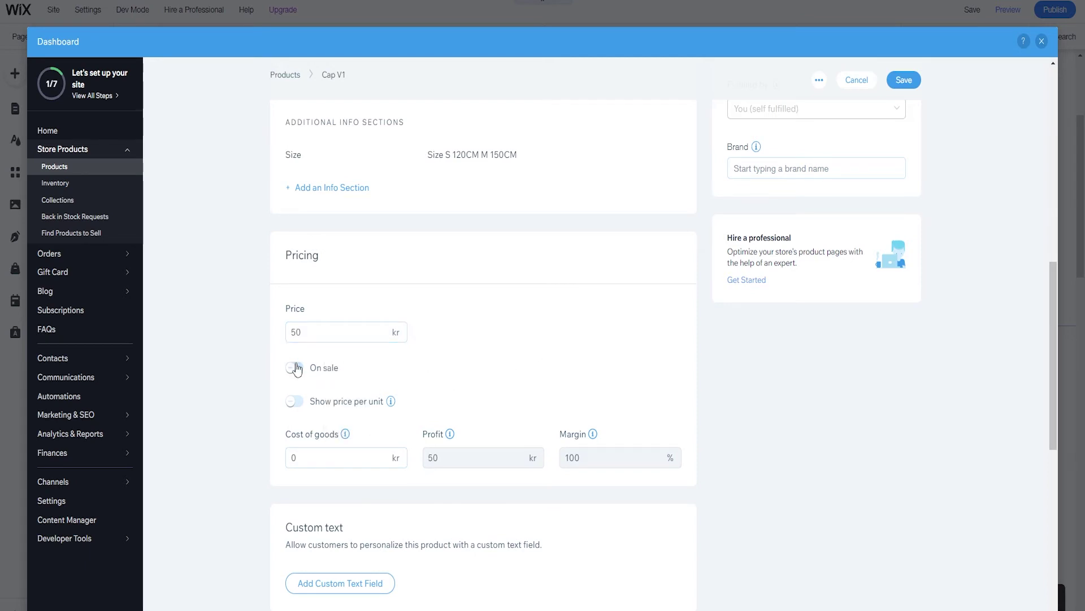
Step: Put the product on sale with a 10% discount
click(295, 368)
click(293, 423)
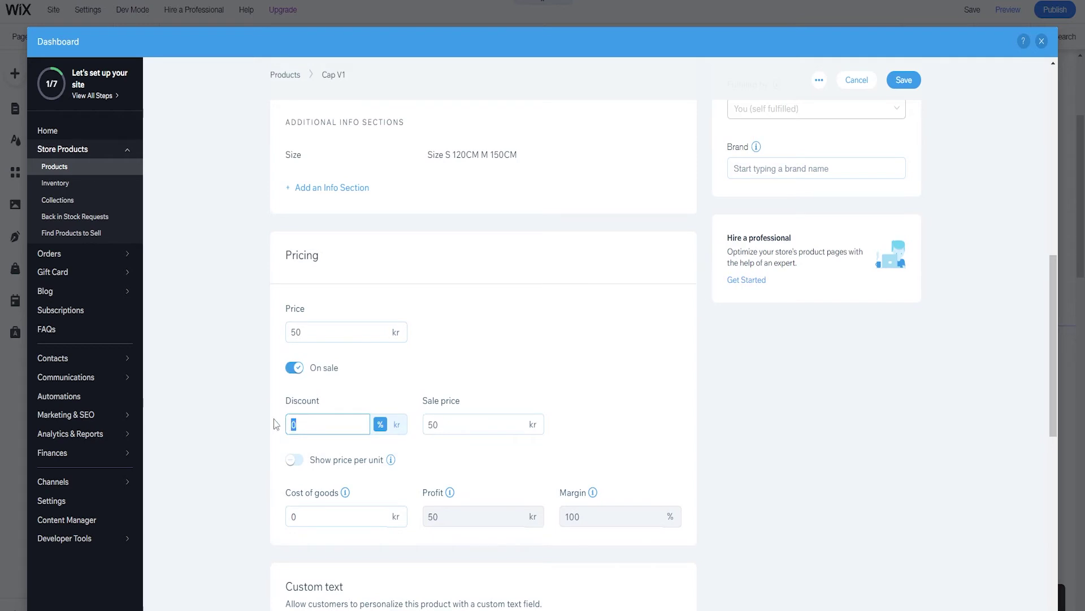
text(10)
click(447, 385)
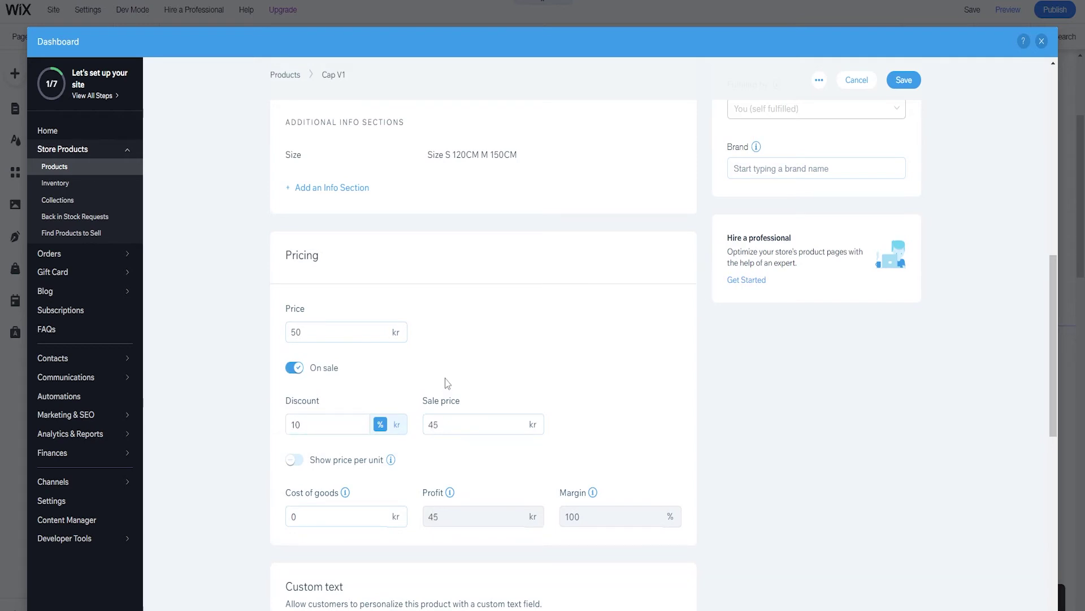
Step: Switch the discount to a fixed kr amount and set it to 25 kr
click(396, 425)
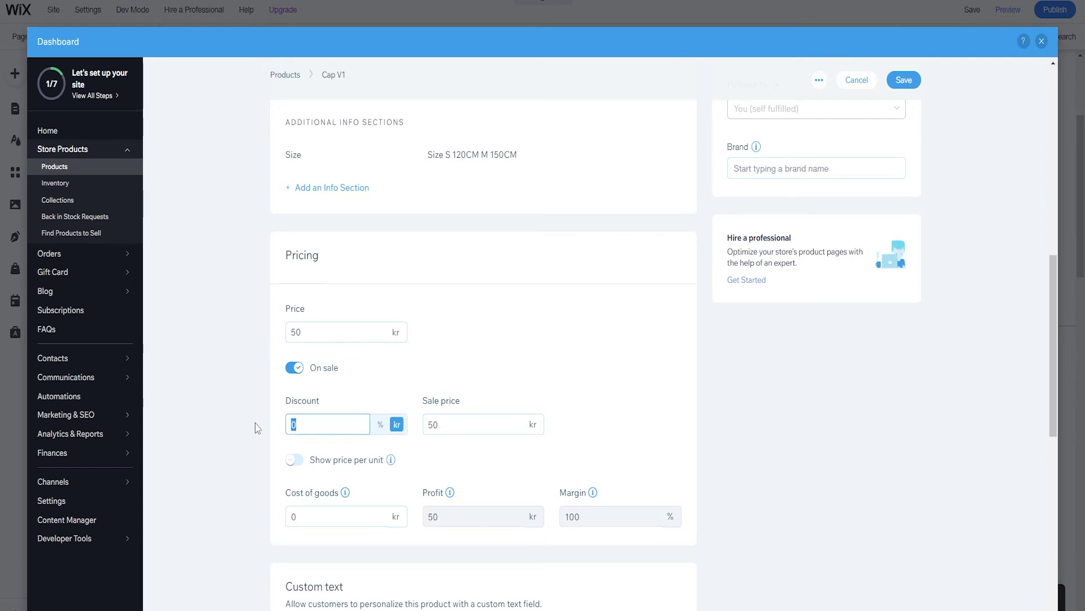
text(25)
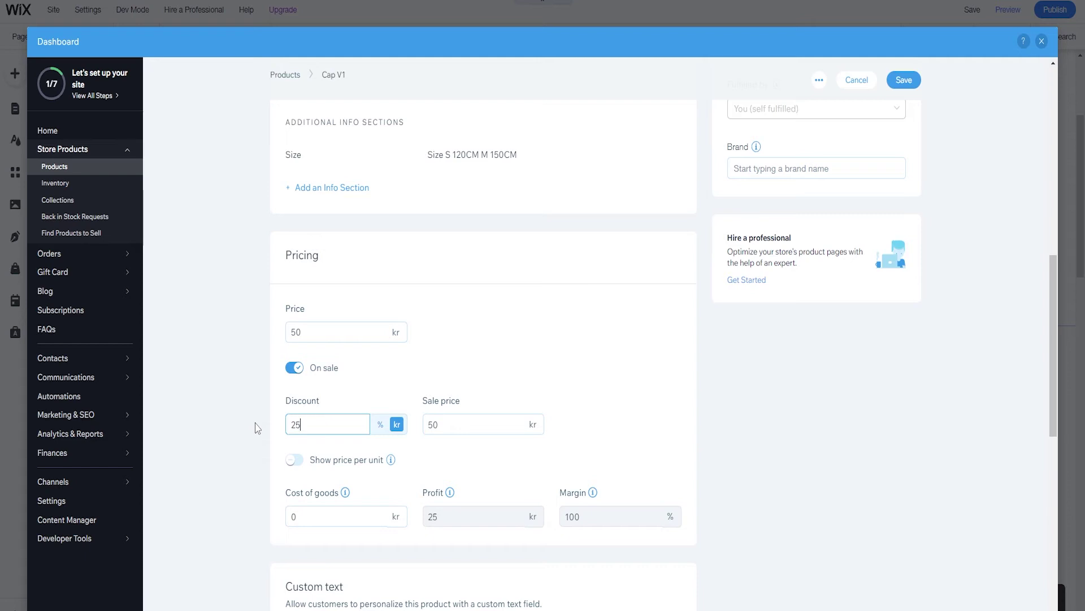
click(428, 390)
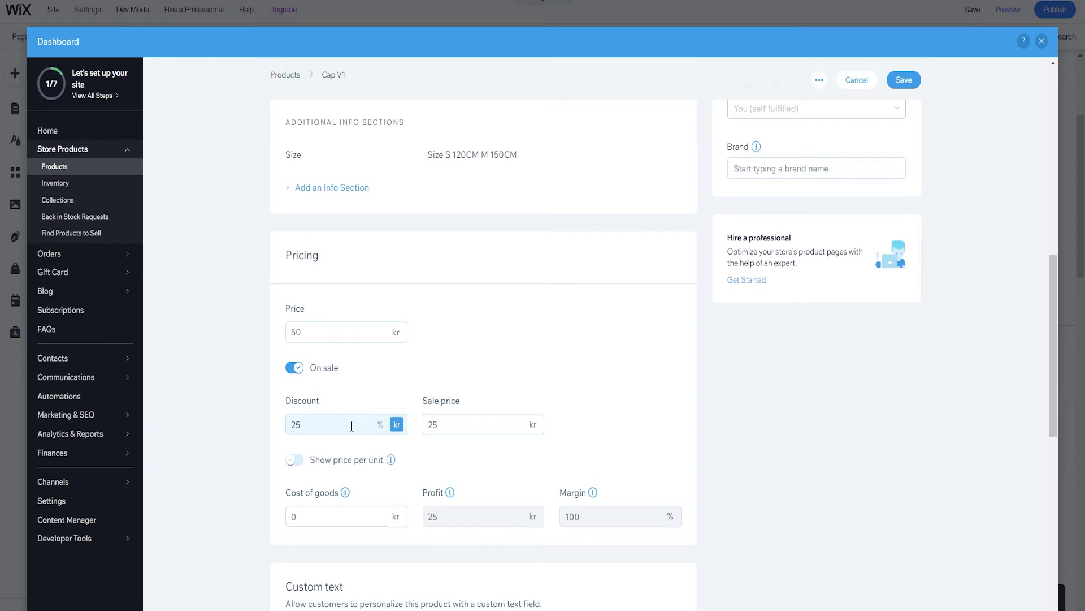
Step: Try the price per unit option with kg as the quantity unit and mg as the base unit, and turn it off again
scroll(351, 425, down, 1)
click(294, 394)
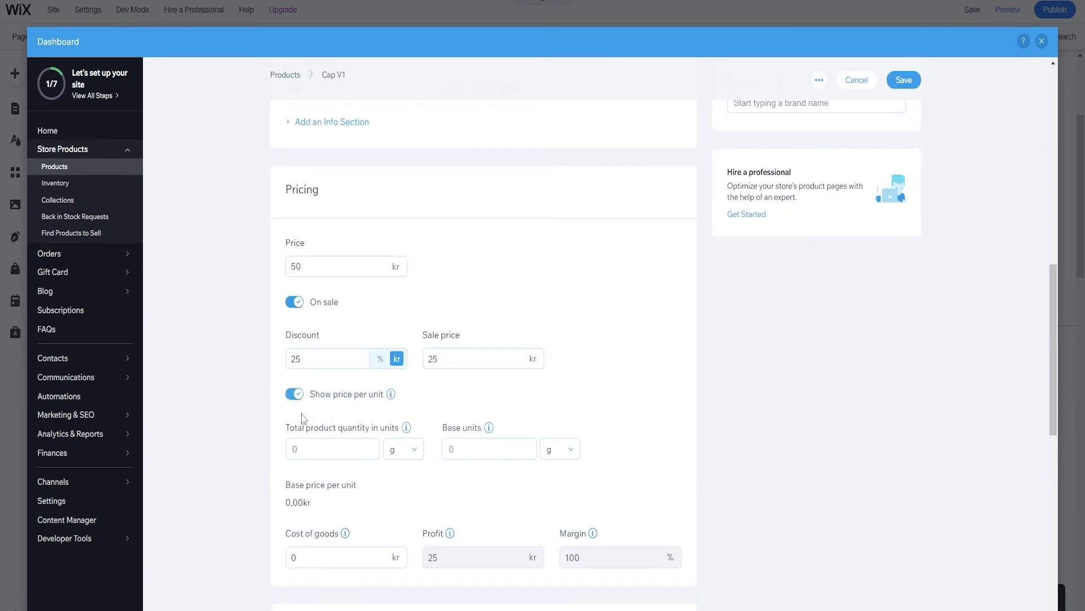
scroll(303, 418, down, 1)
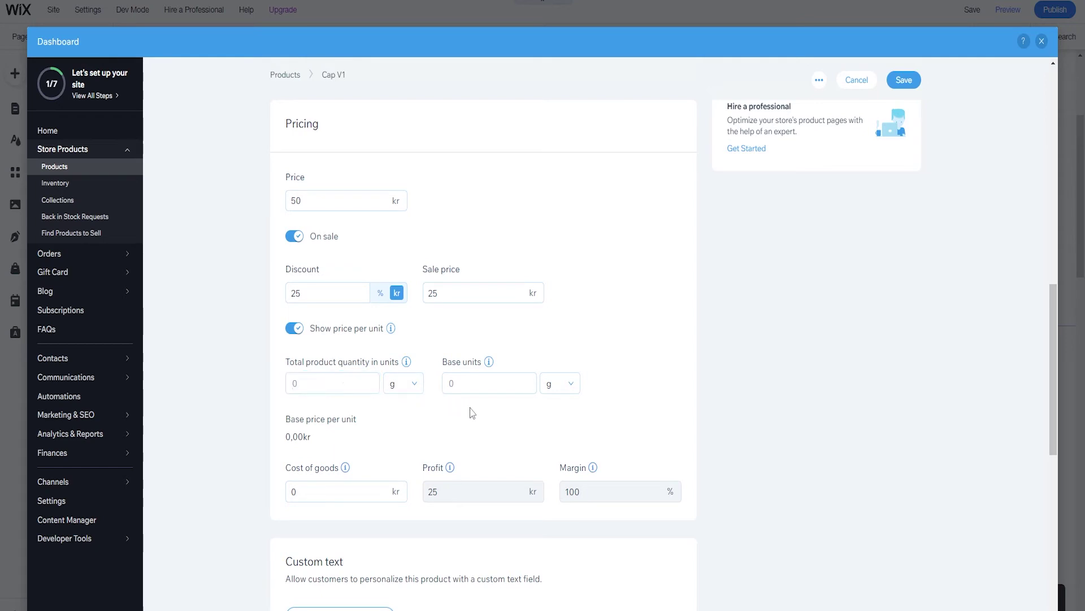
click(403, 383)
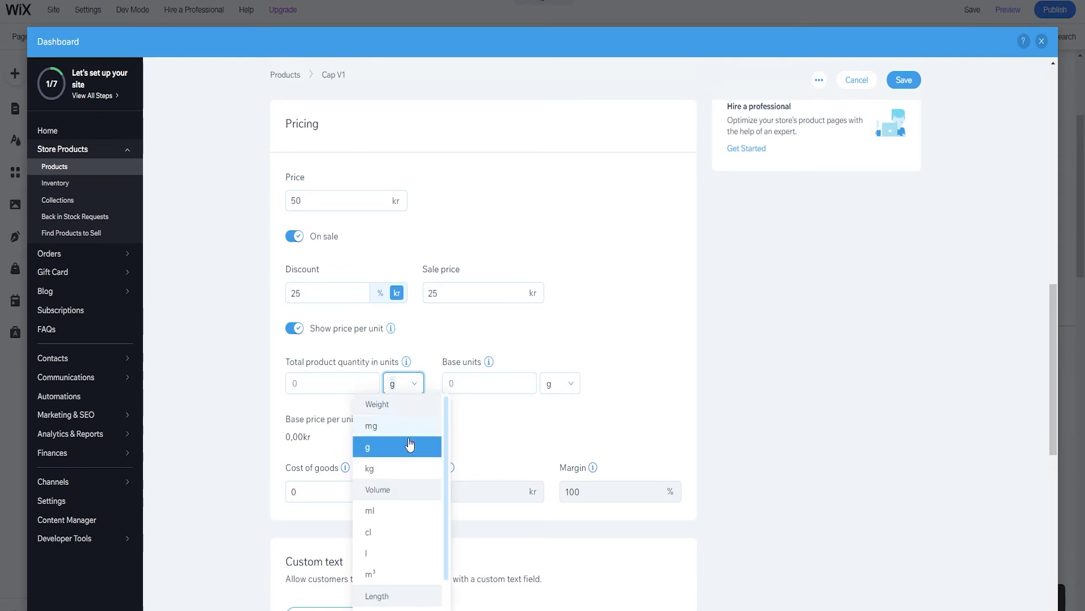
scroll(390, 515, down, 2)
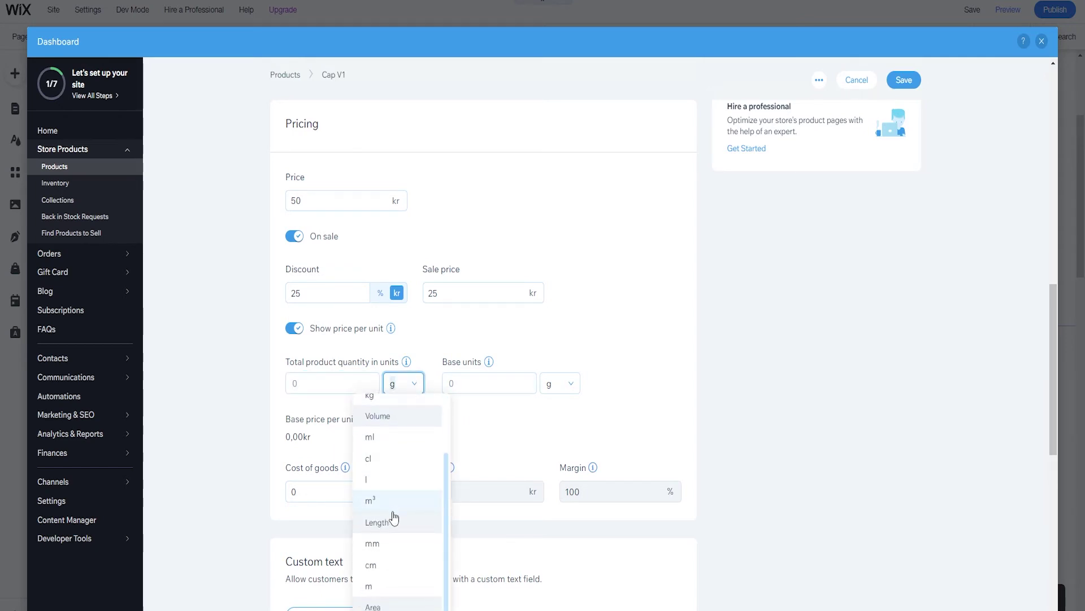
scroll(390, 512, up, 2)
click(392, 473)
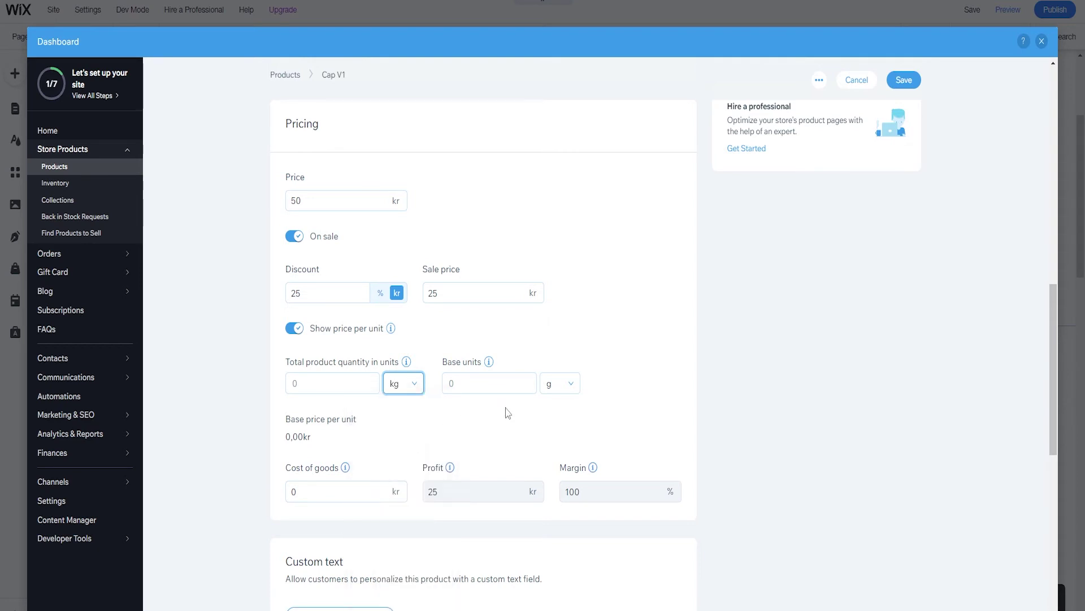
click(559, 384)
click(553, 405)
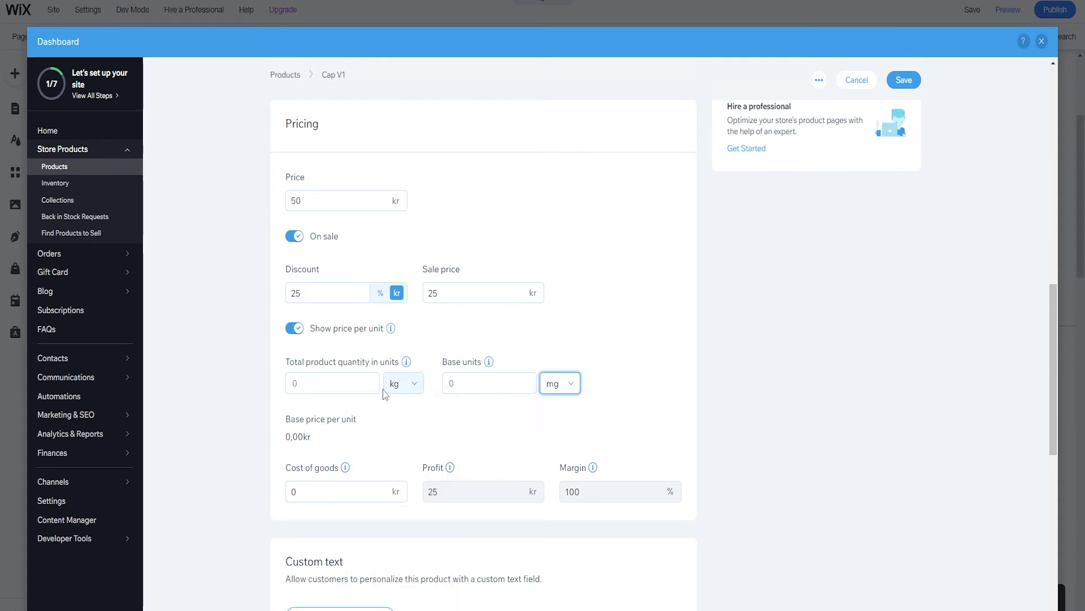
click(411, 383)
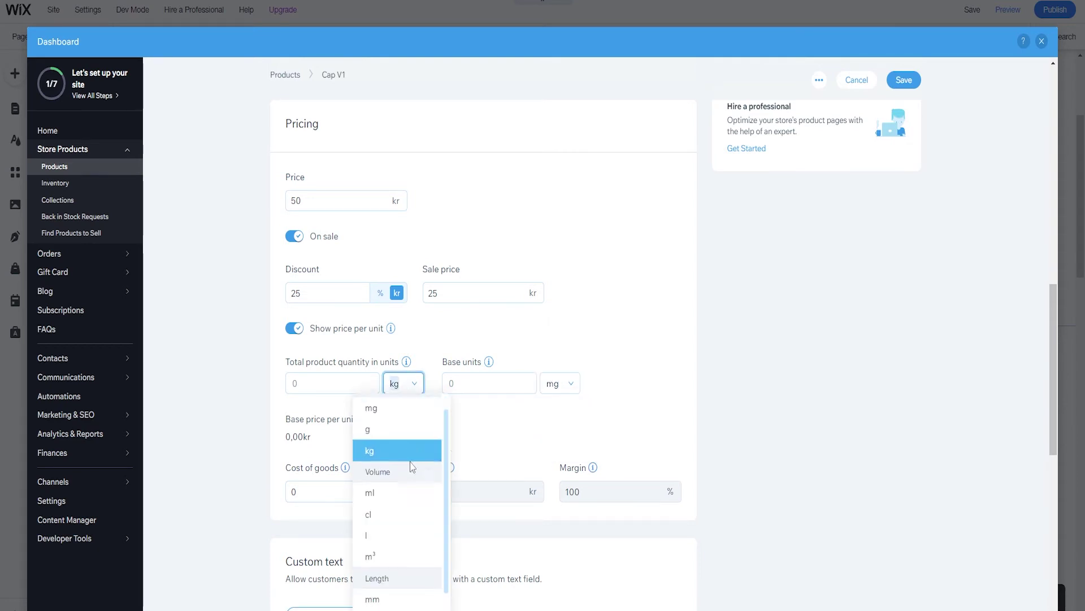
click(442, 348)
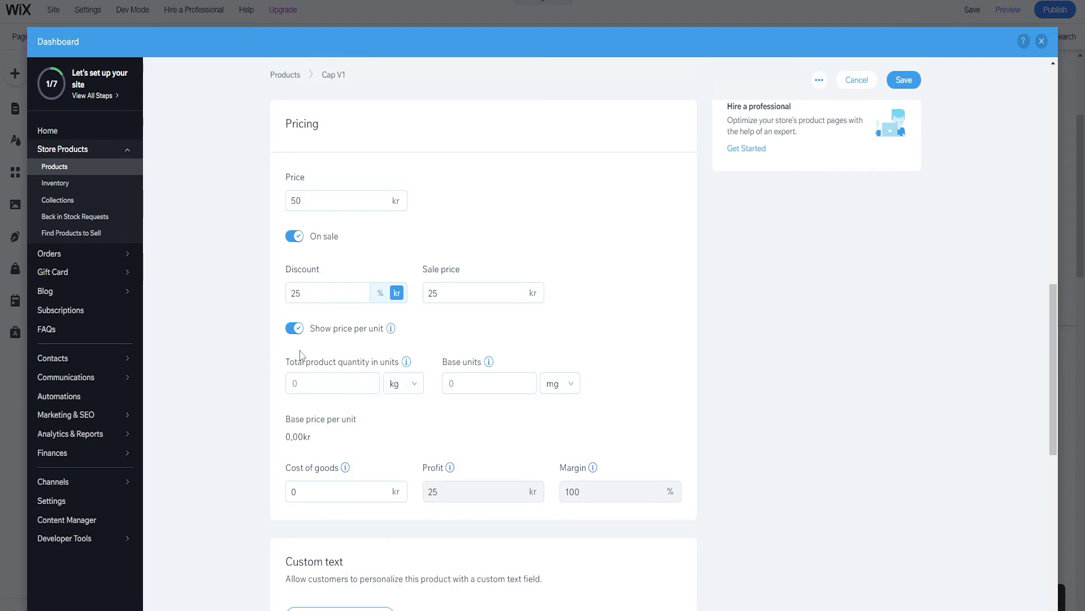
click(295, 329)
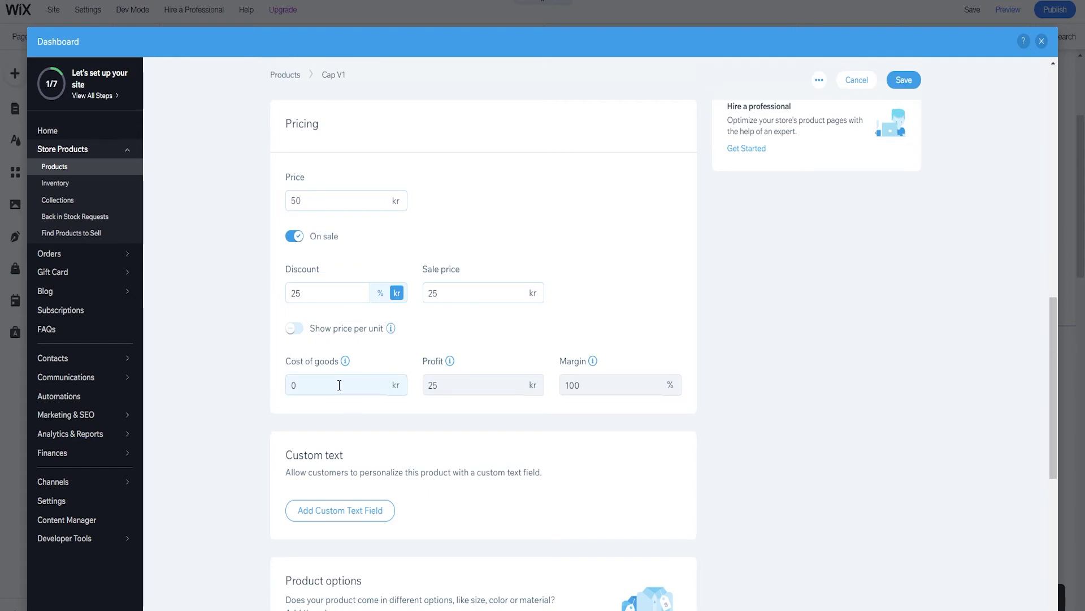
Step: Set the Cap V1 product's cost of goods to 5 kr
click(340, 385)
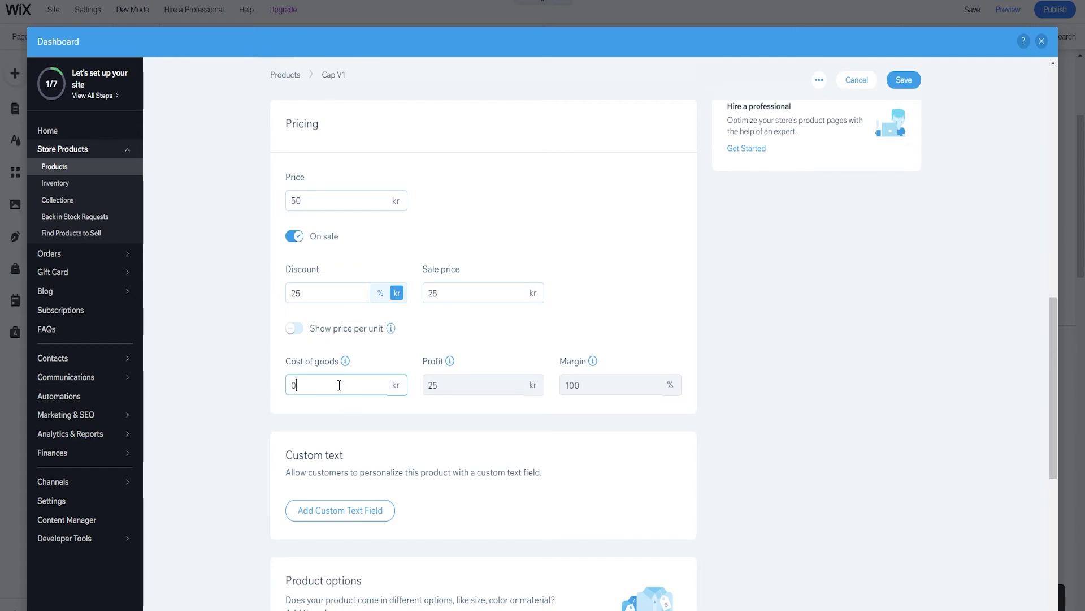
text(5)
click(250, 373)
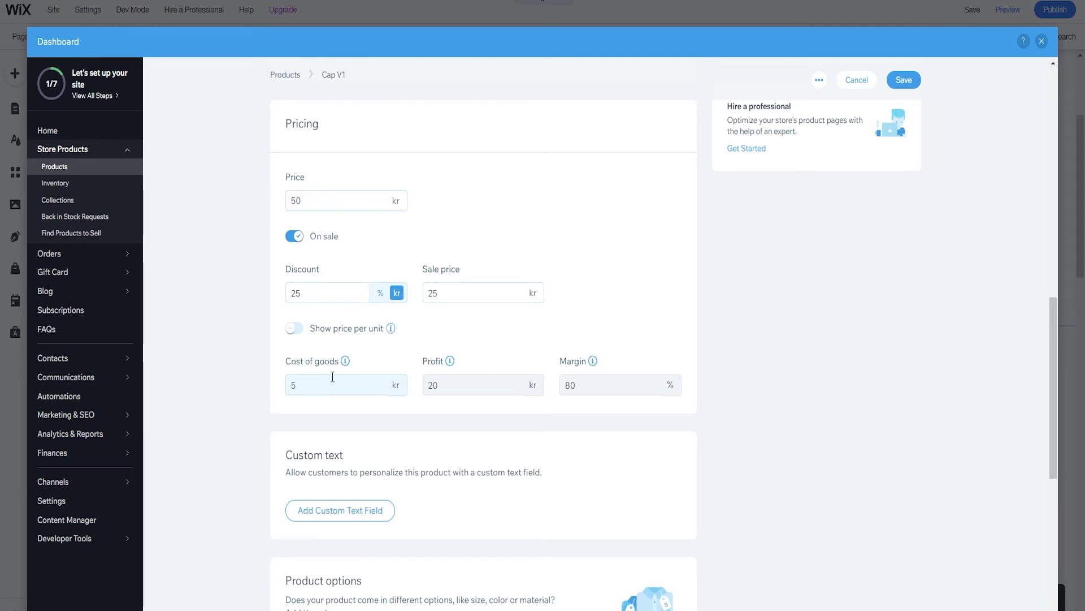
Step: Start a new product option for Cap V1 and name it Size
scroll(313, 388, down, 2)
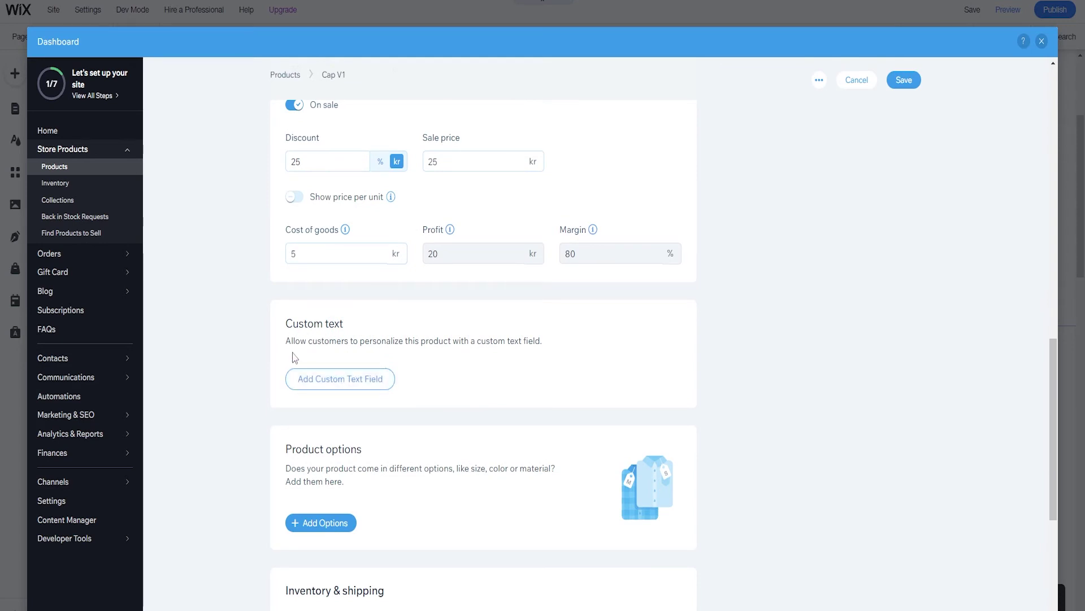
scroll(373, 274, up, 15)
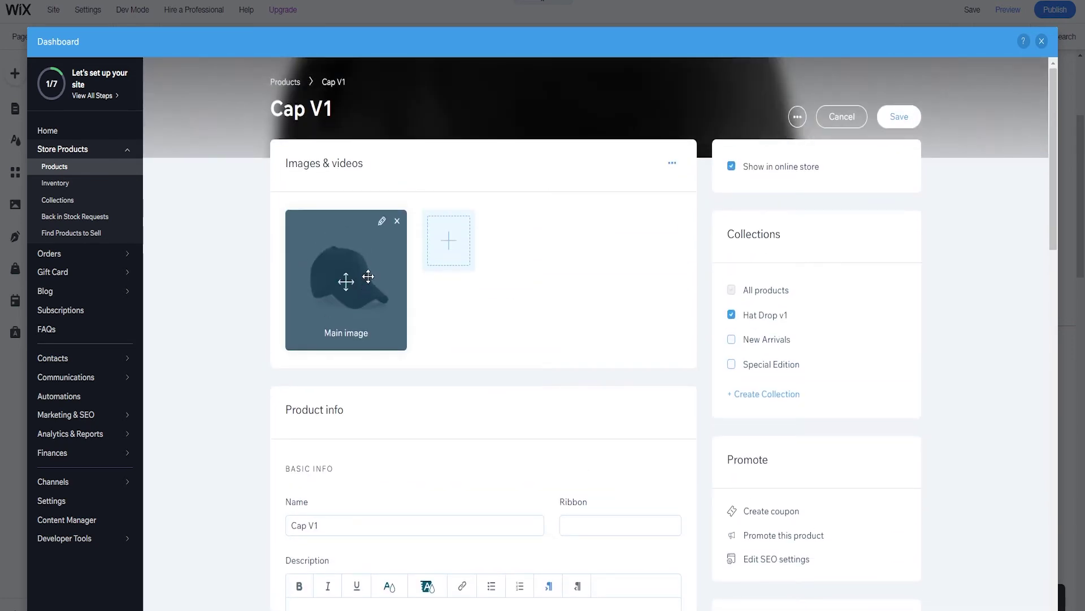
scroll(264, 408, down, 5)
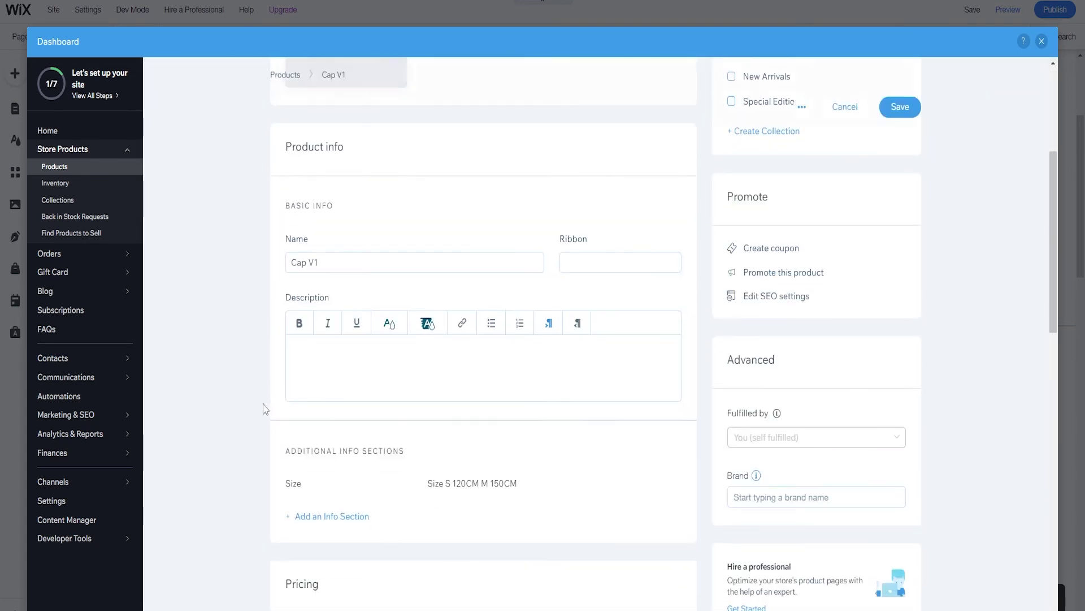
scroll(264, 409, down, 12)
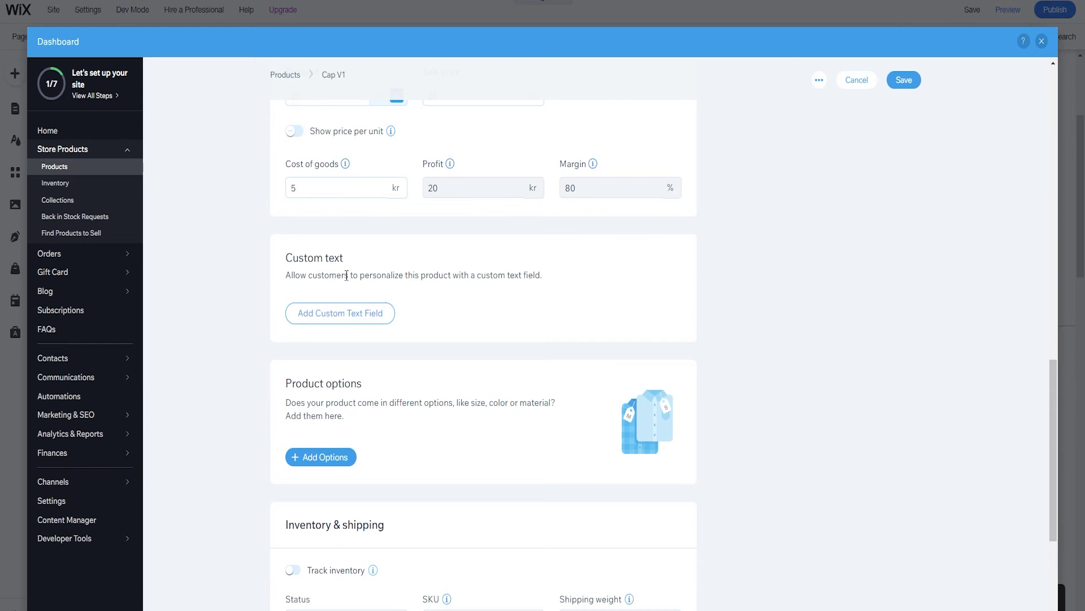
scroll(253, 339, down, 2)
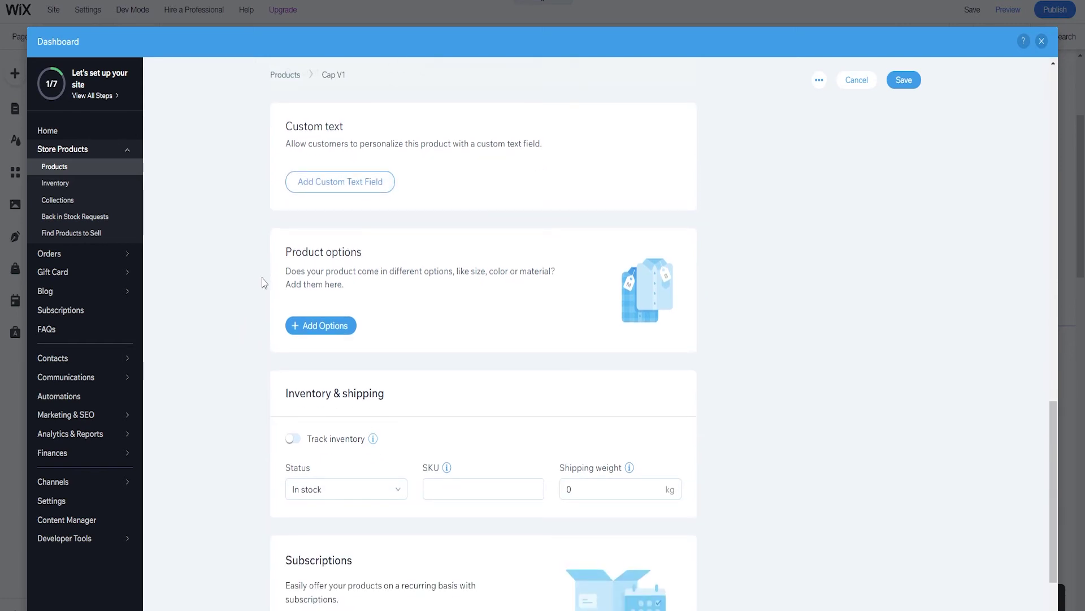
click(327, 326)
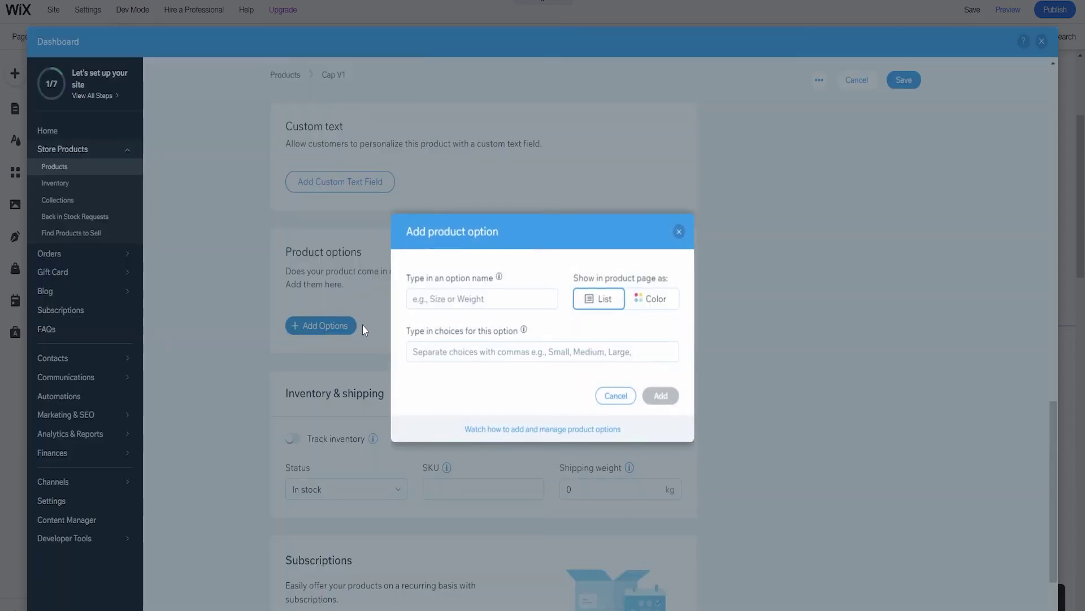
click(461, 301)
text(Size)
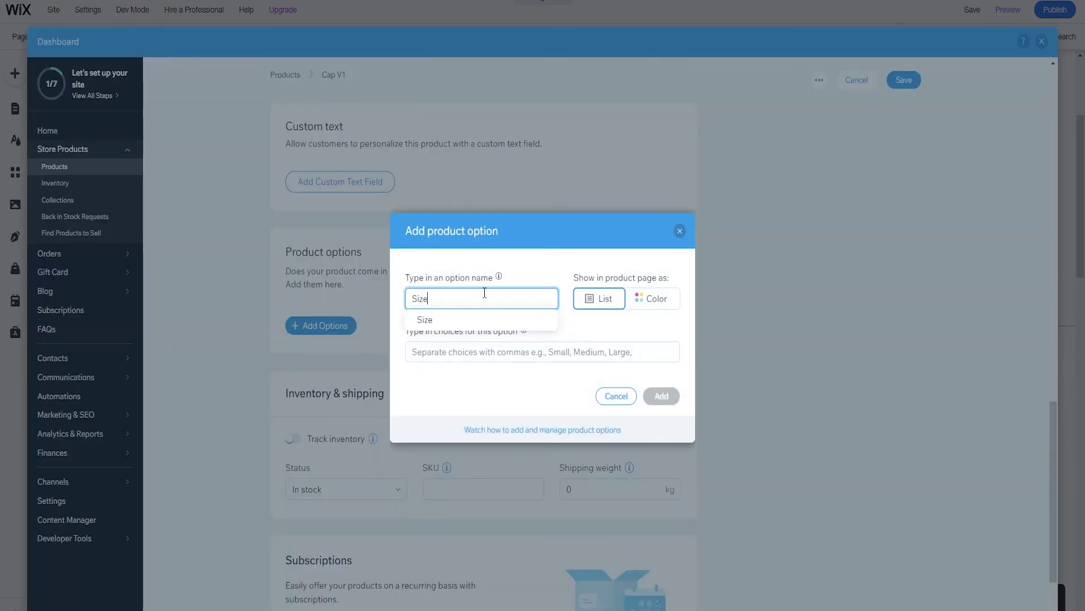
click(545, 272)
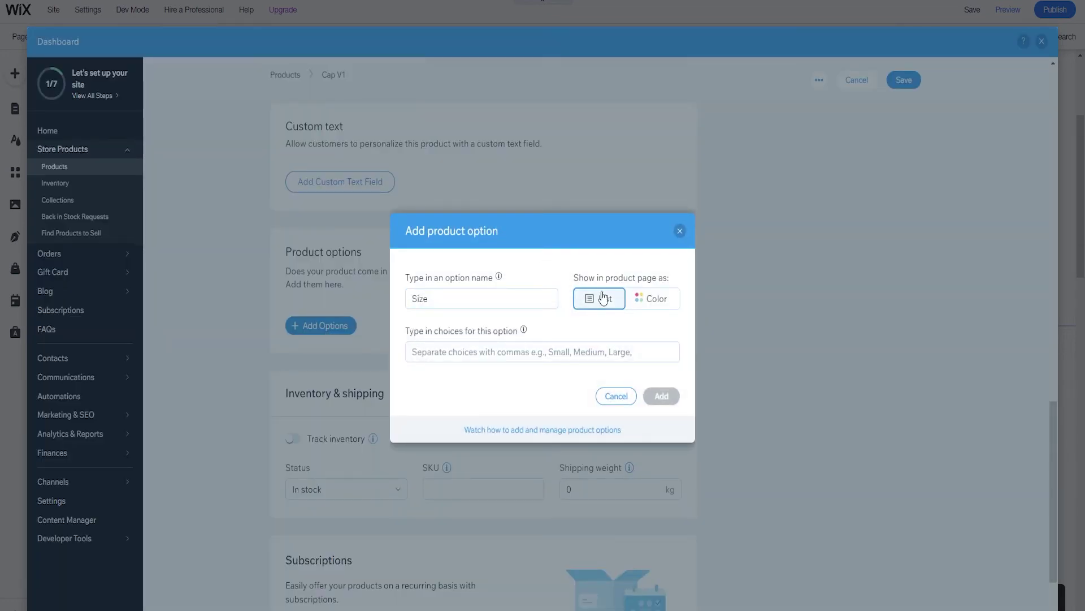
Step: Give the Size option the choices Small, Medium and Large, shown as a list, and add it to the product
click(516, 352)
text(S,)
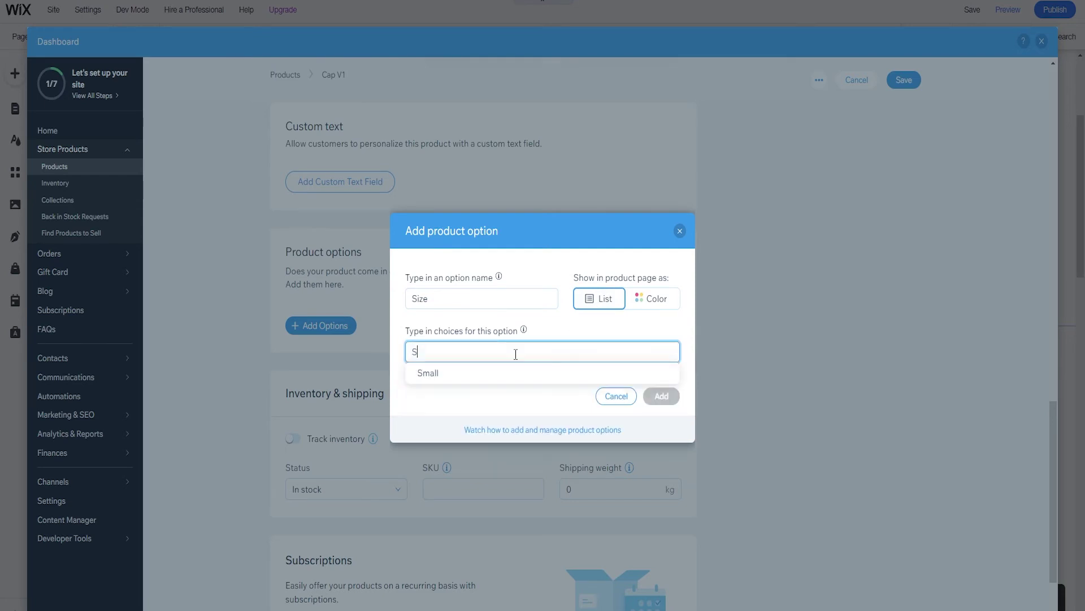
click(428, 351)
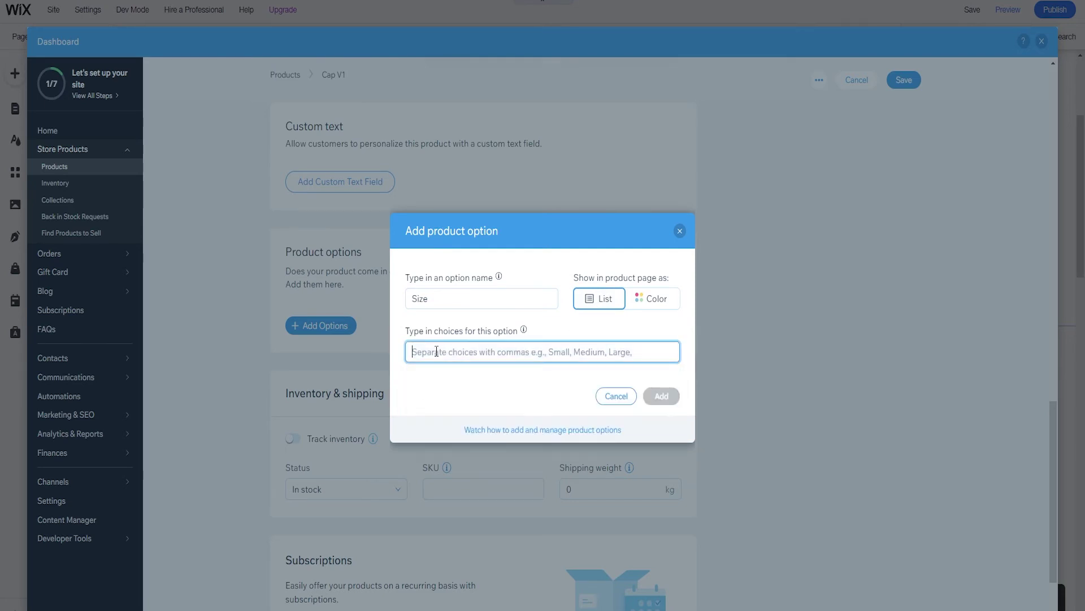
text(Sm)
key(Return)
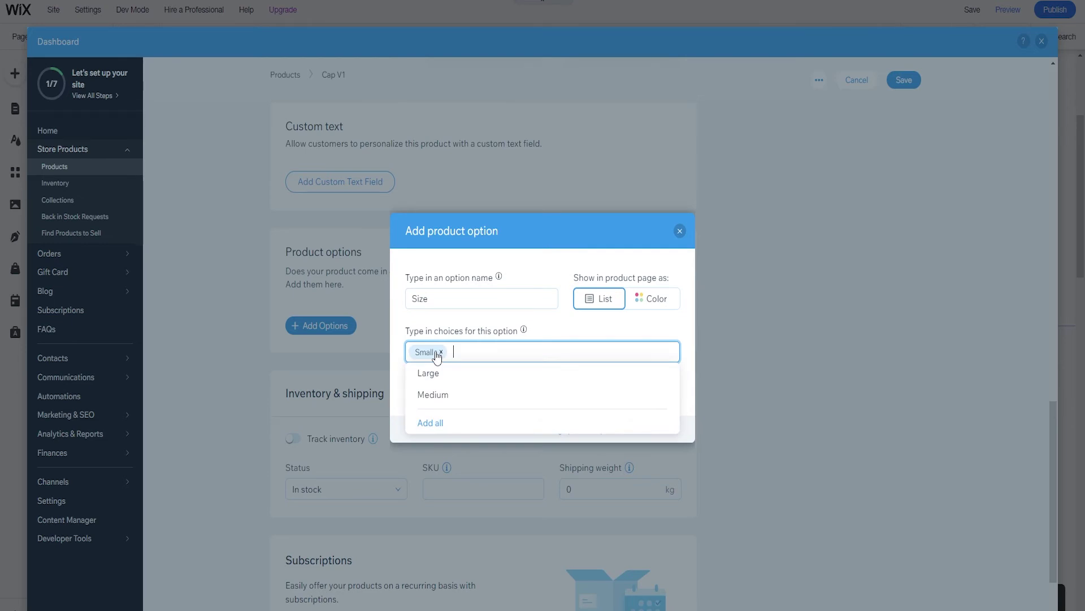
text(Med)
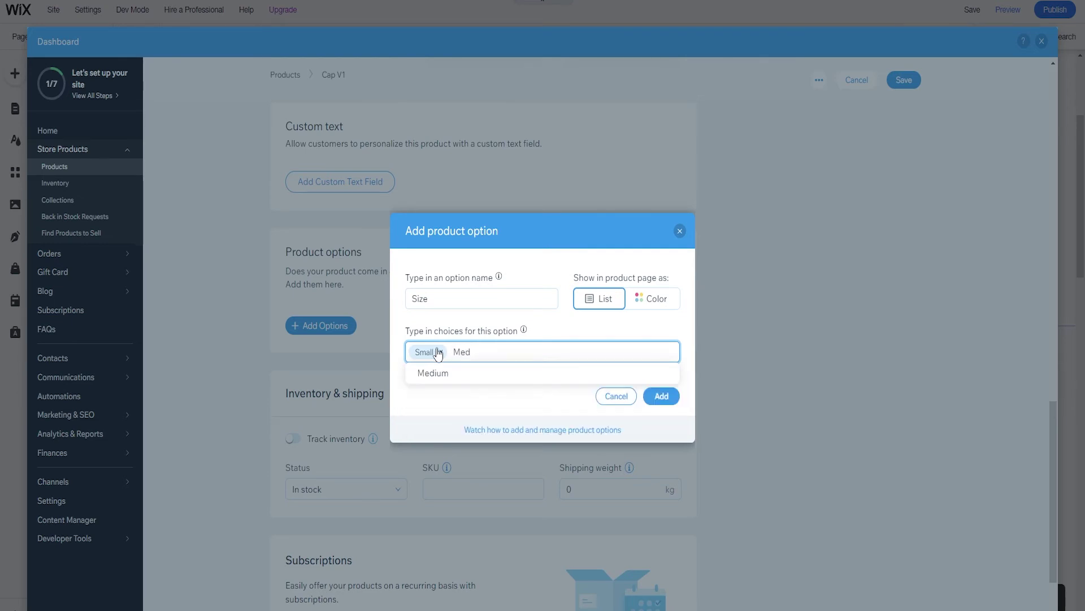
click(429, 371)
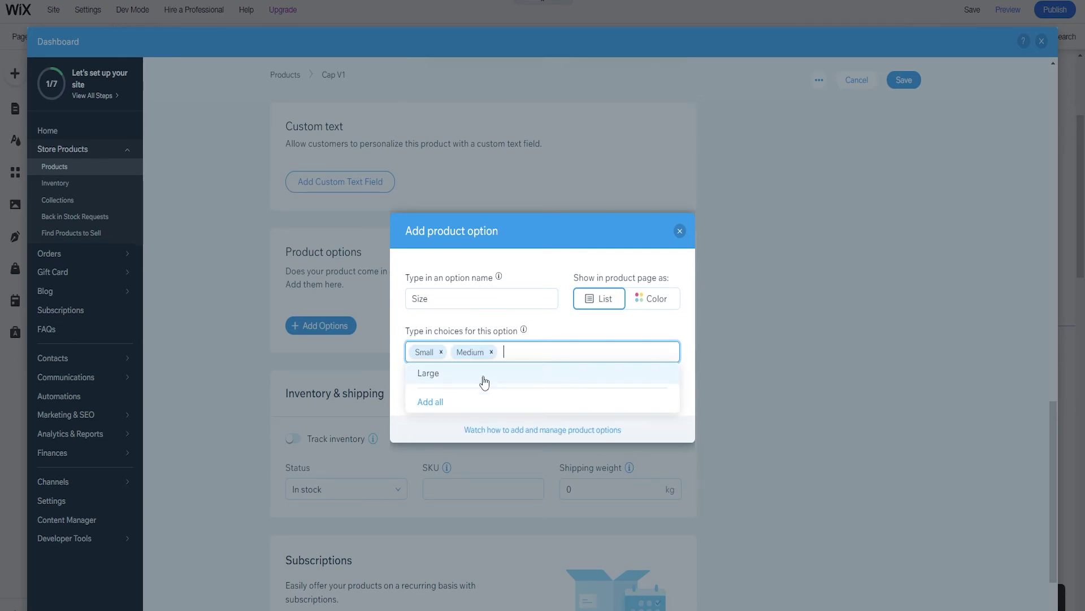
click(532, 372)
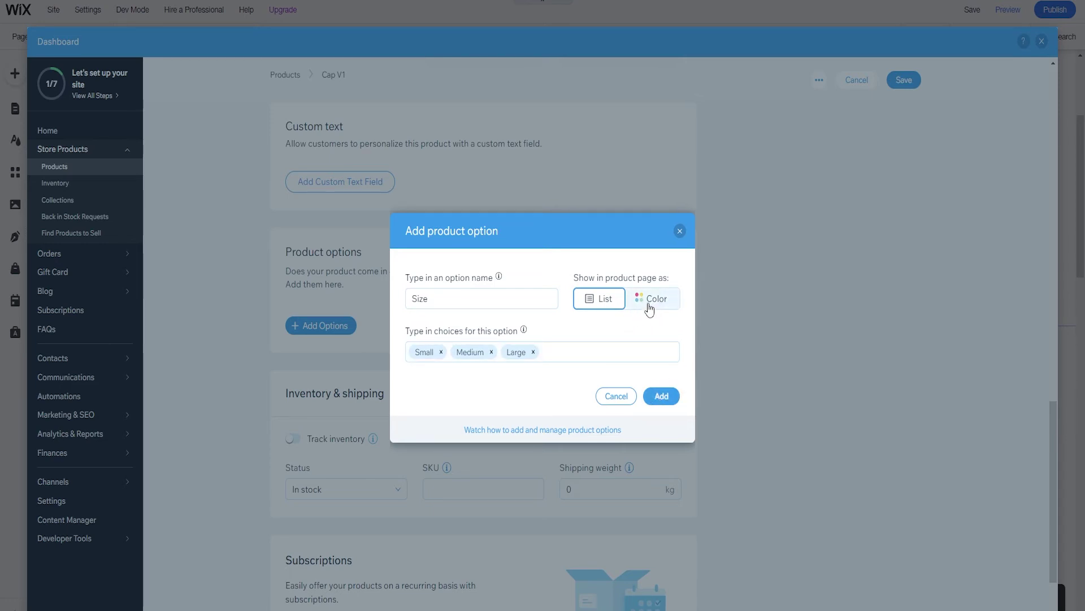
click(649, 394)
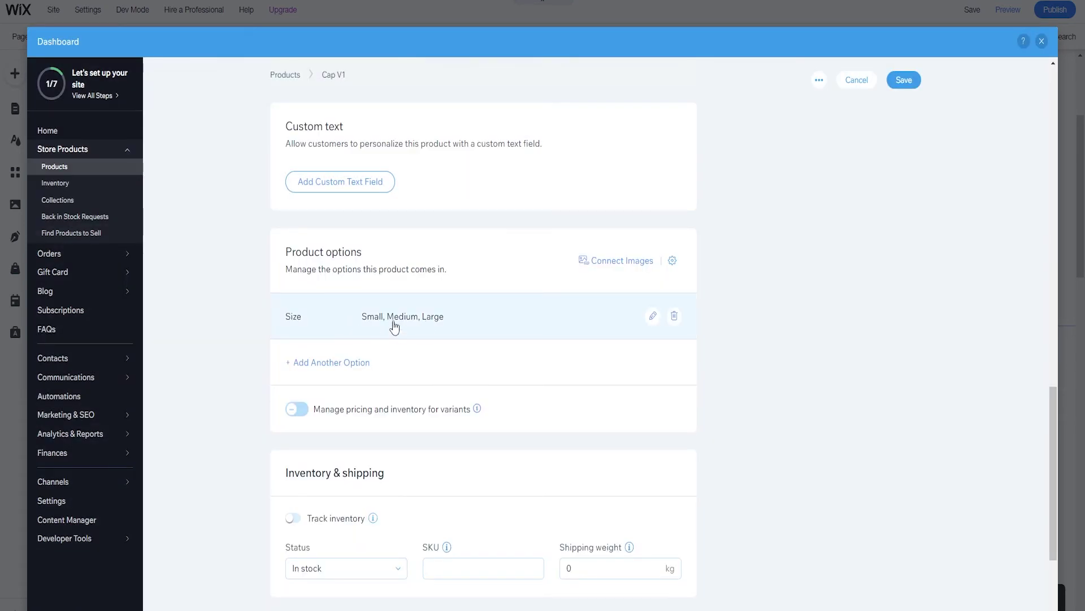
Step: Try managing pricing and inventory for variants with the Small variant in stock, and turn it off again
scroll(277, 337, down, 1)
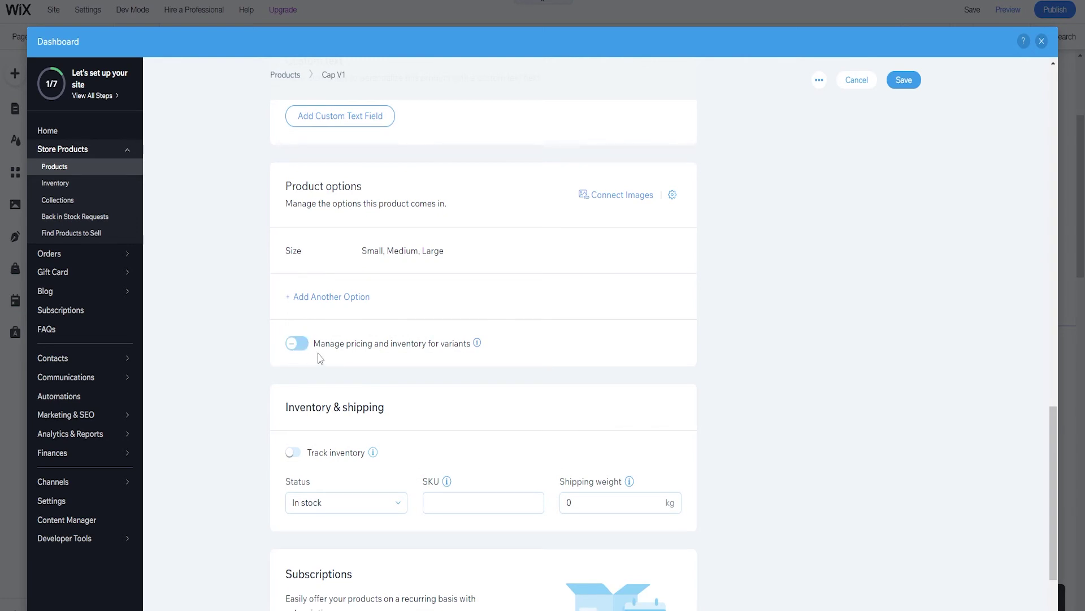
click(297, 343)
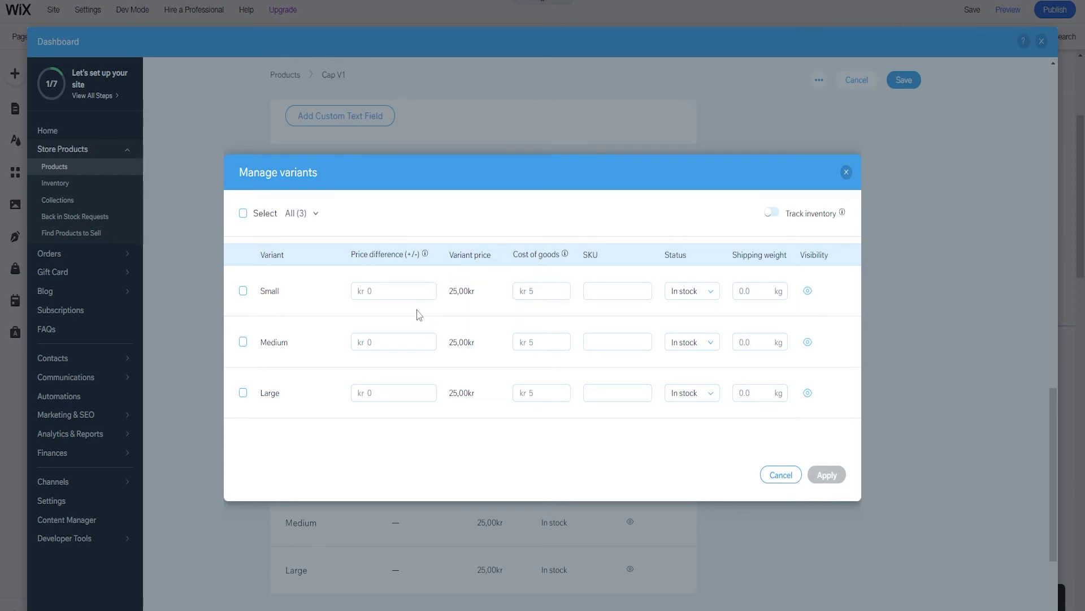
click(691, 294)
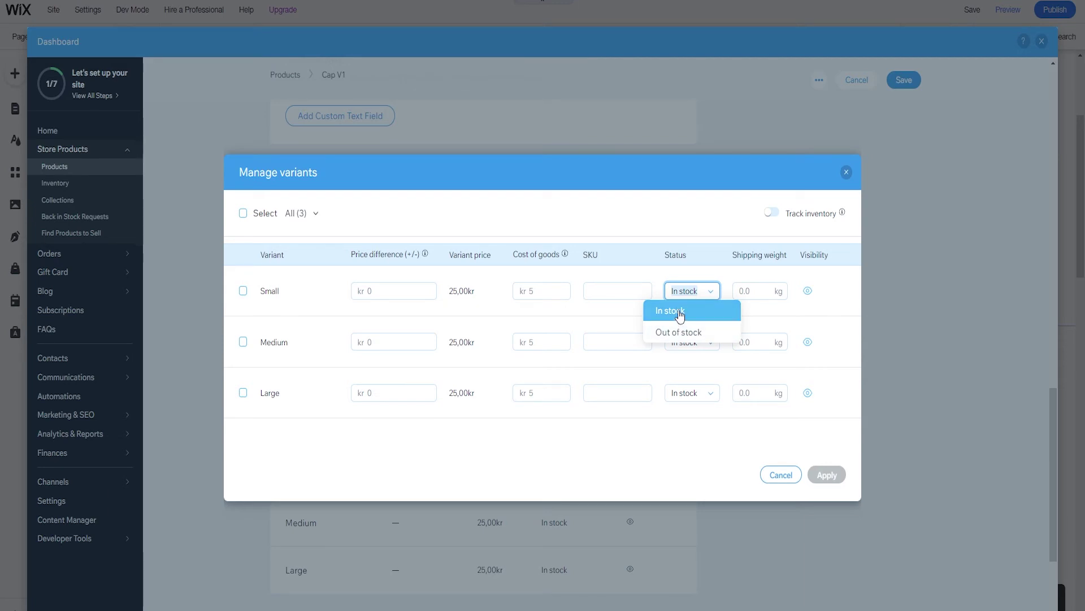
click(691, 312)
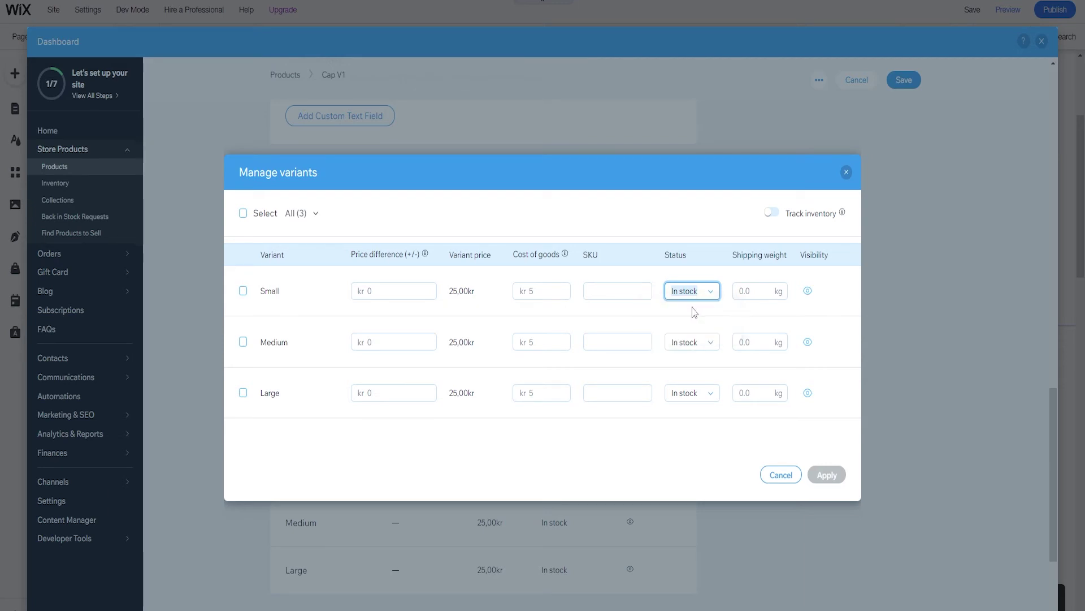
click(847, 172)
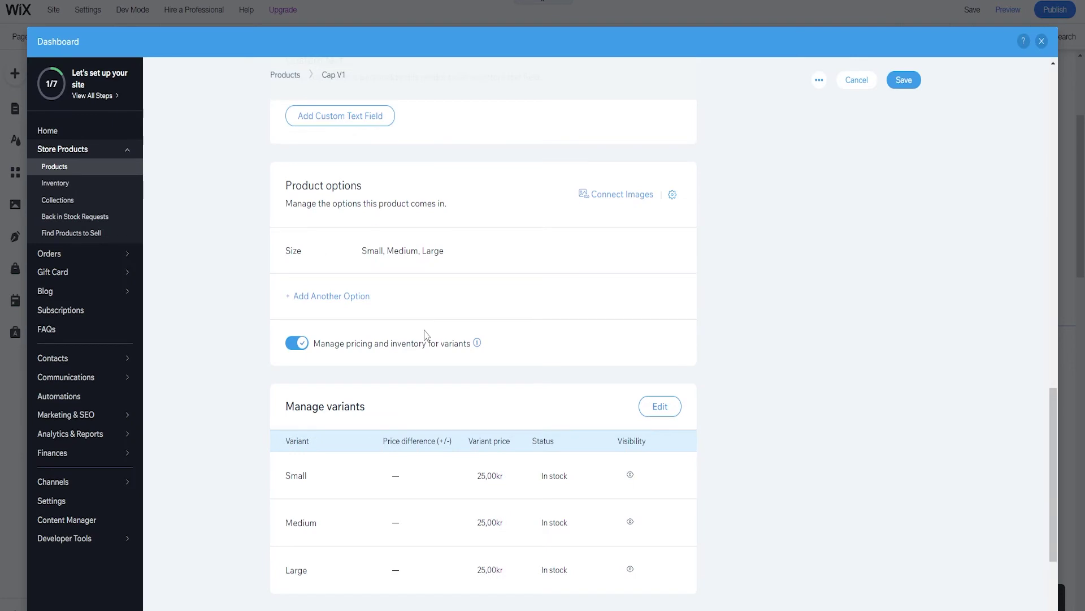
click(293, 345)
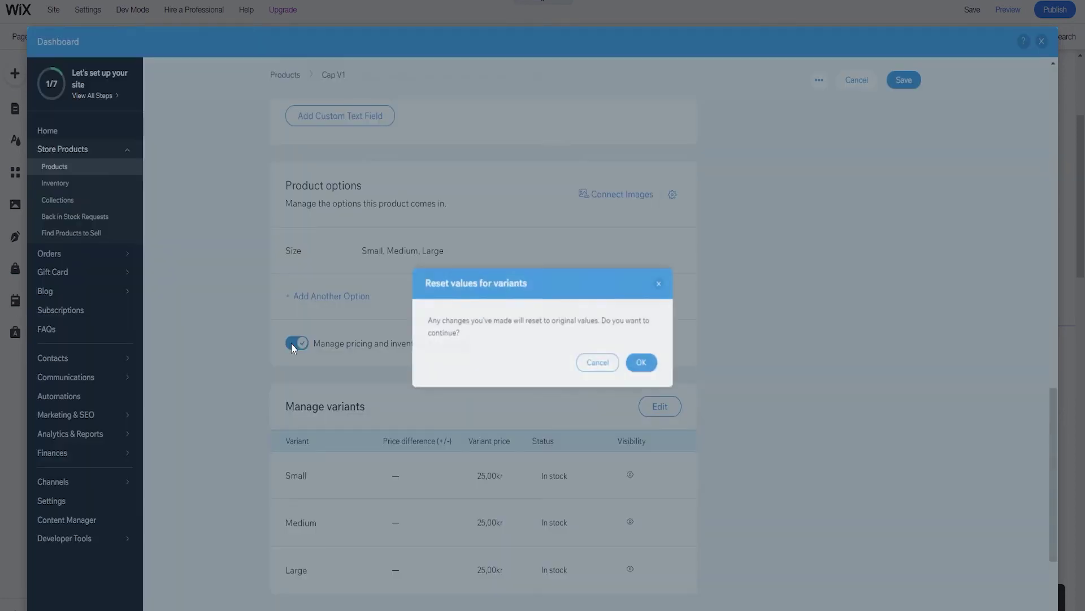
click(643, 363)
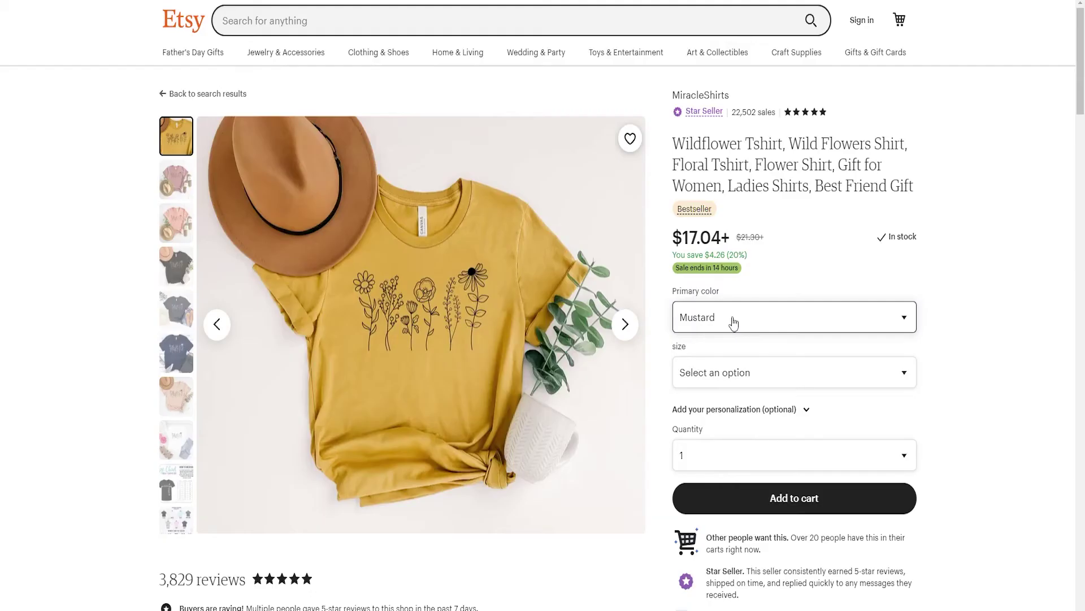
Step: Switch to the Etsy wildflower T-shirt listing and preview the primary colors Navy, Dark Grey and White
click(732, 317)
click(727, 383)
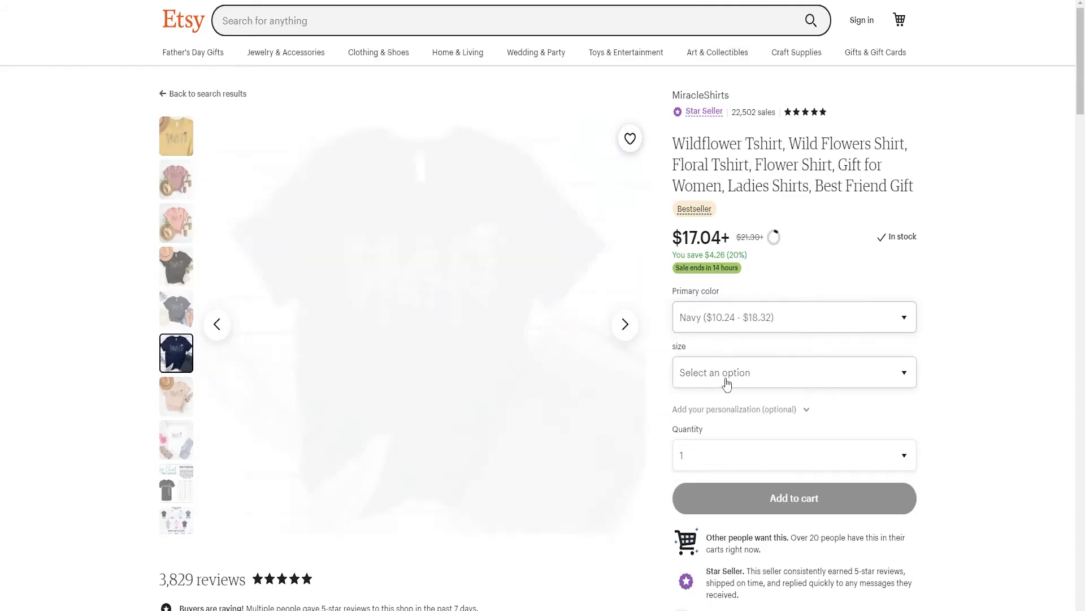
click(715, 324)
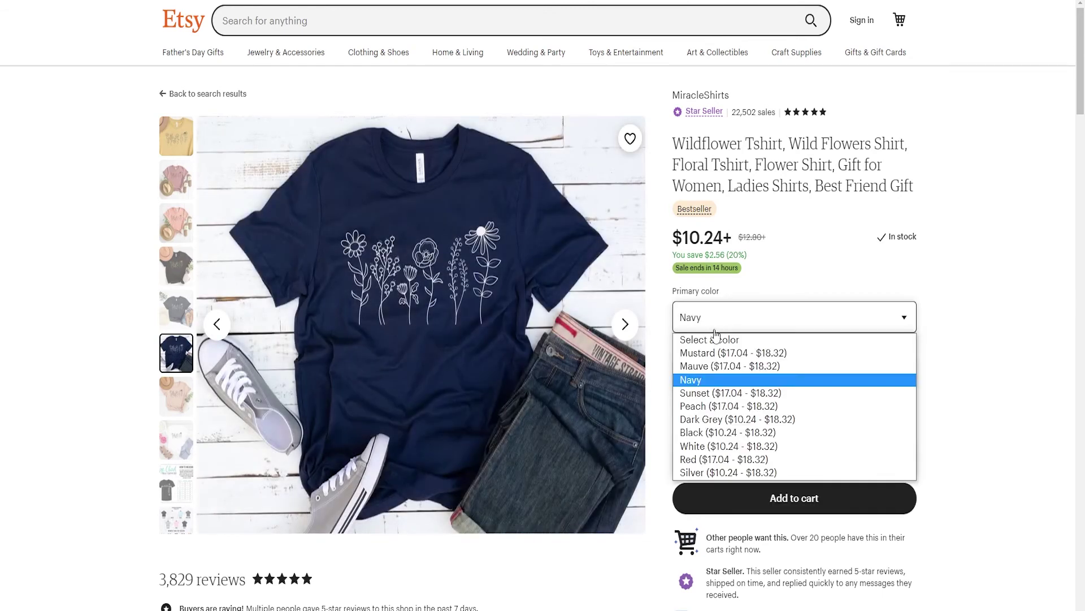
click(713, 419)
click(710, 321)
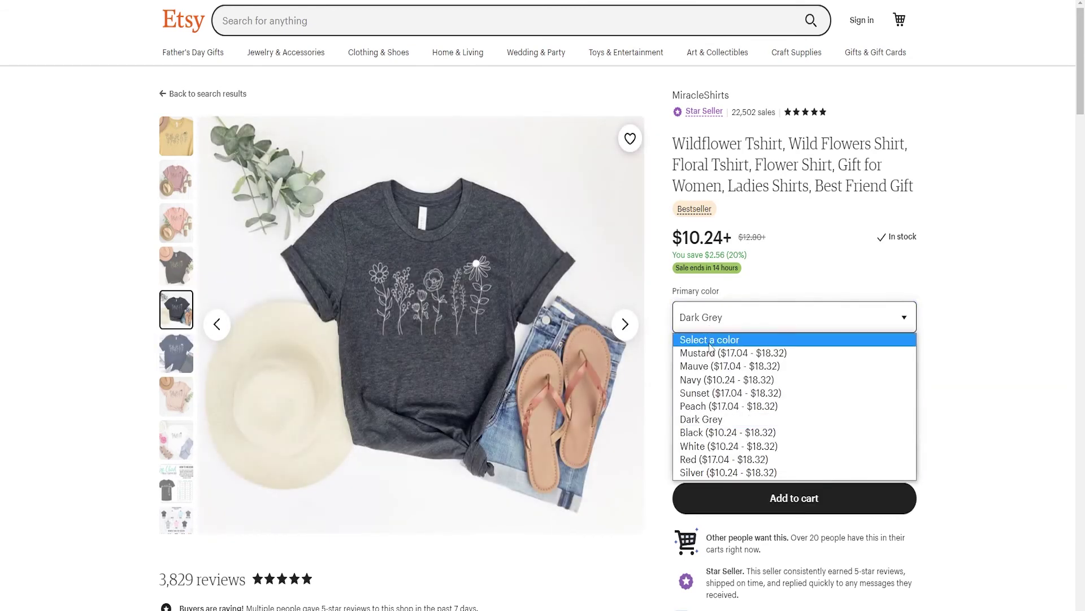
click(710, 446)
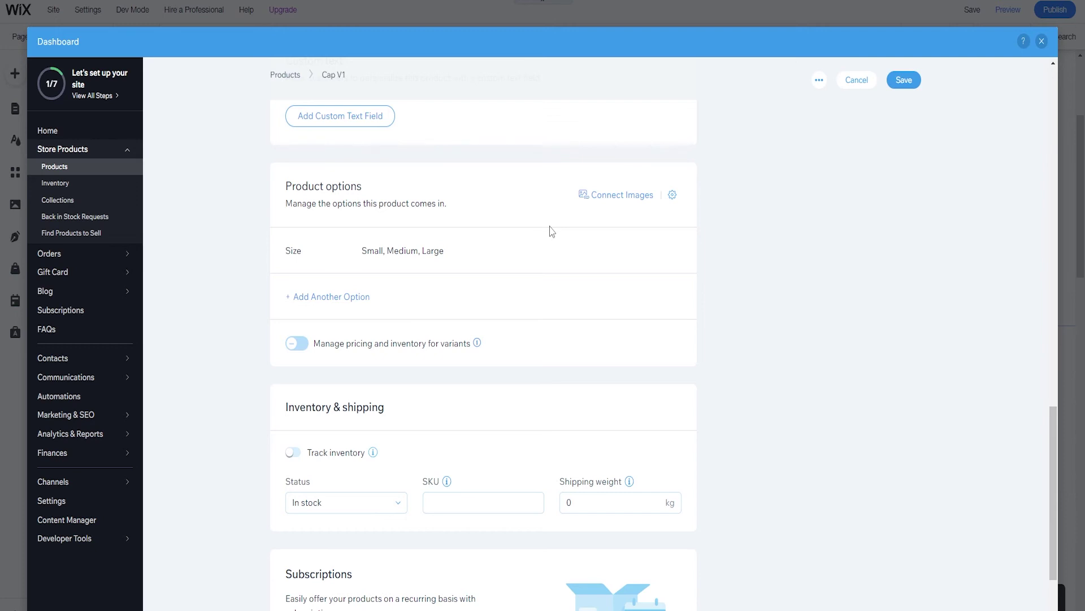
Step: Back in the Wix dashboard, turn on inventory tracking for Cap V1 and set its inventory to 50
scroll(551, 232, down, 2)
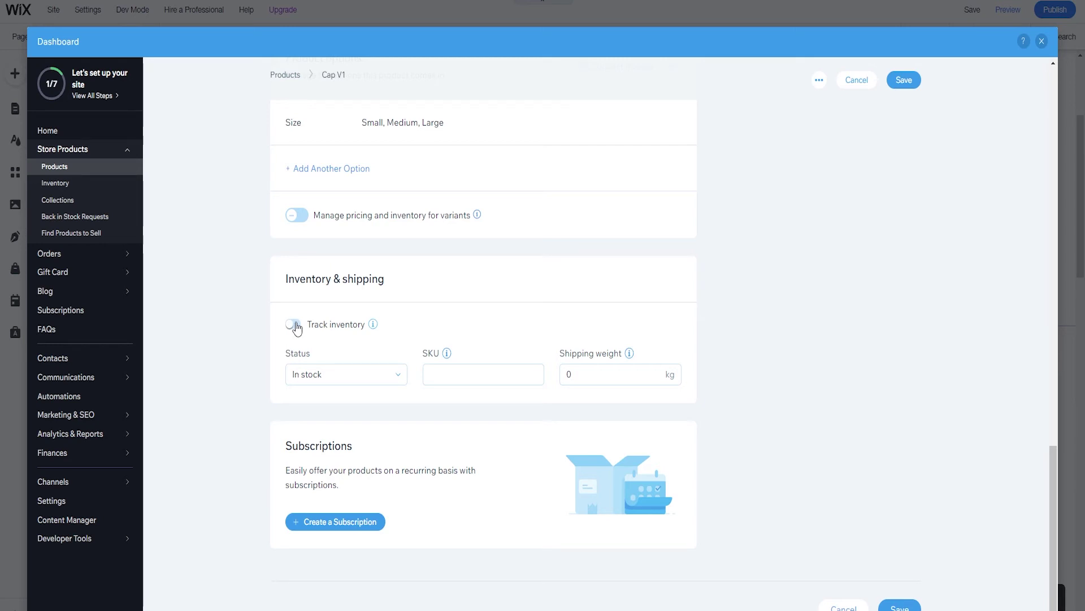
click(331, 377)
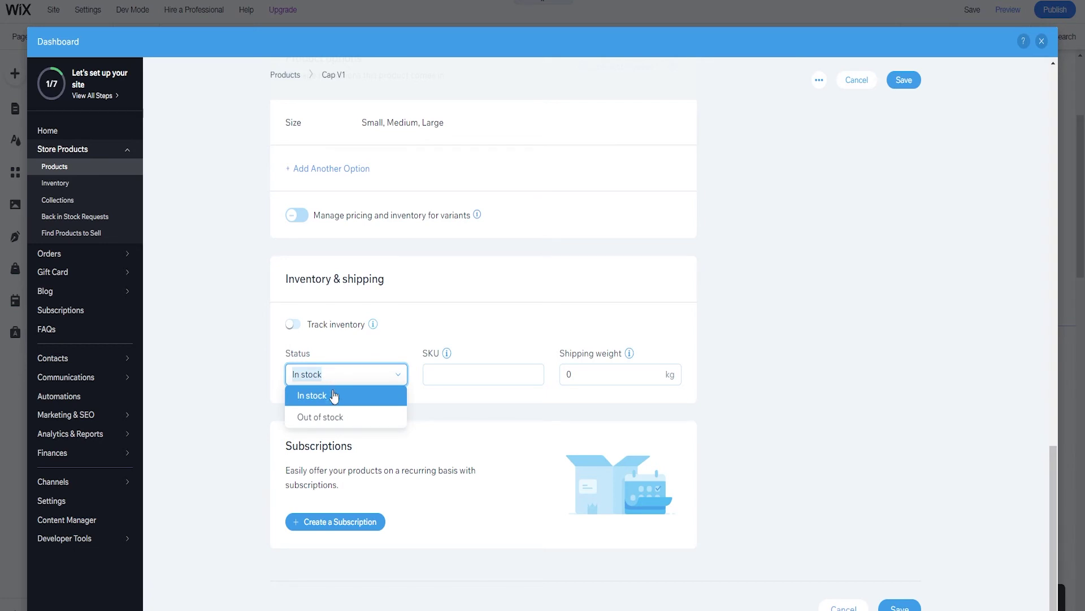
click(277, 368)
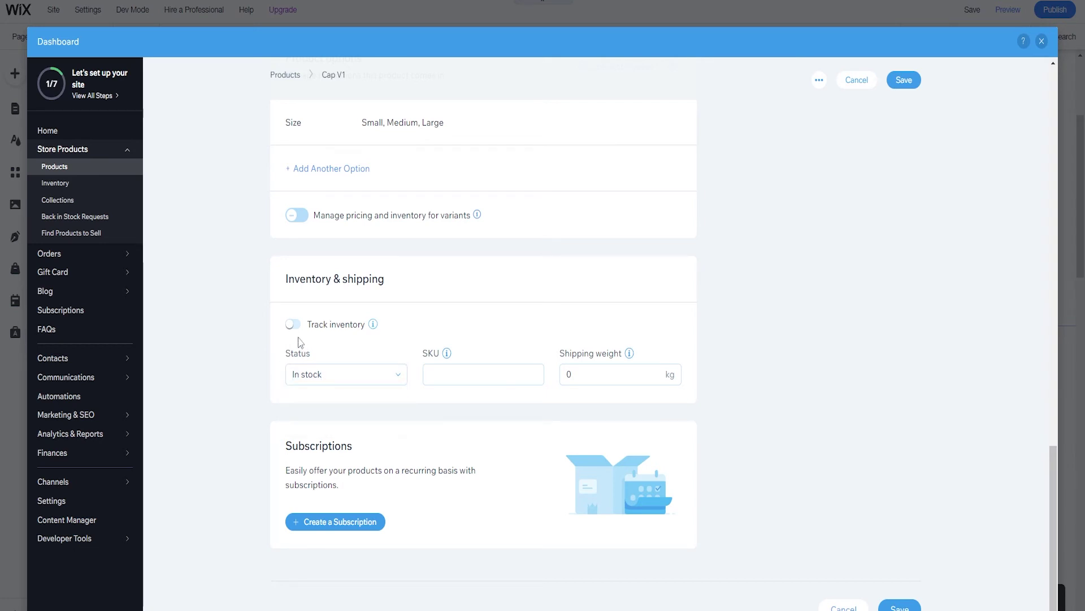
click(293, 324)
click(343, 381)
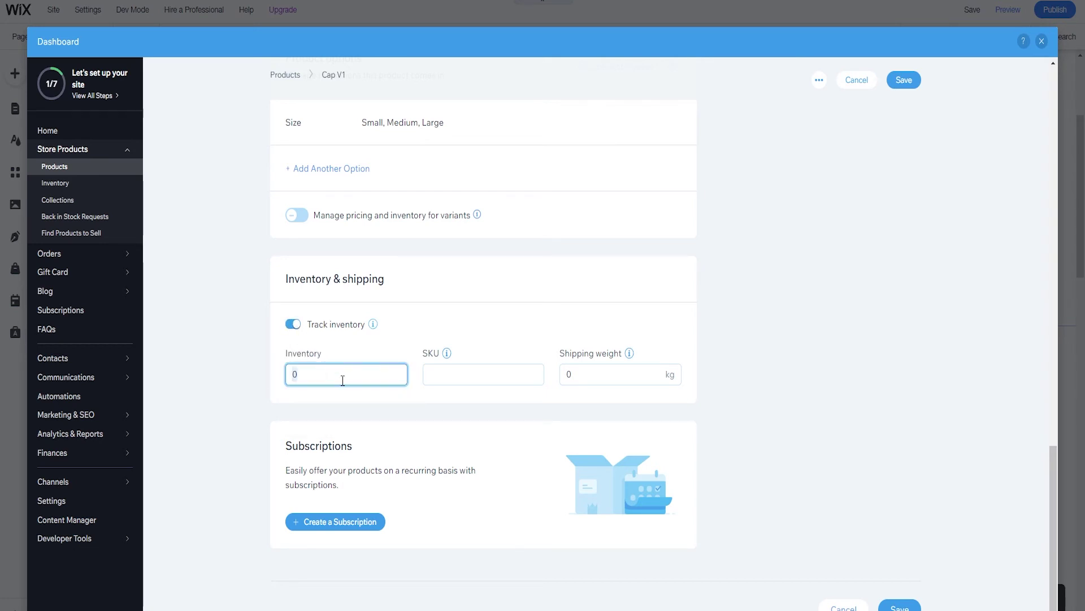
text(50)
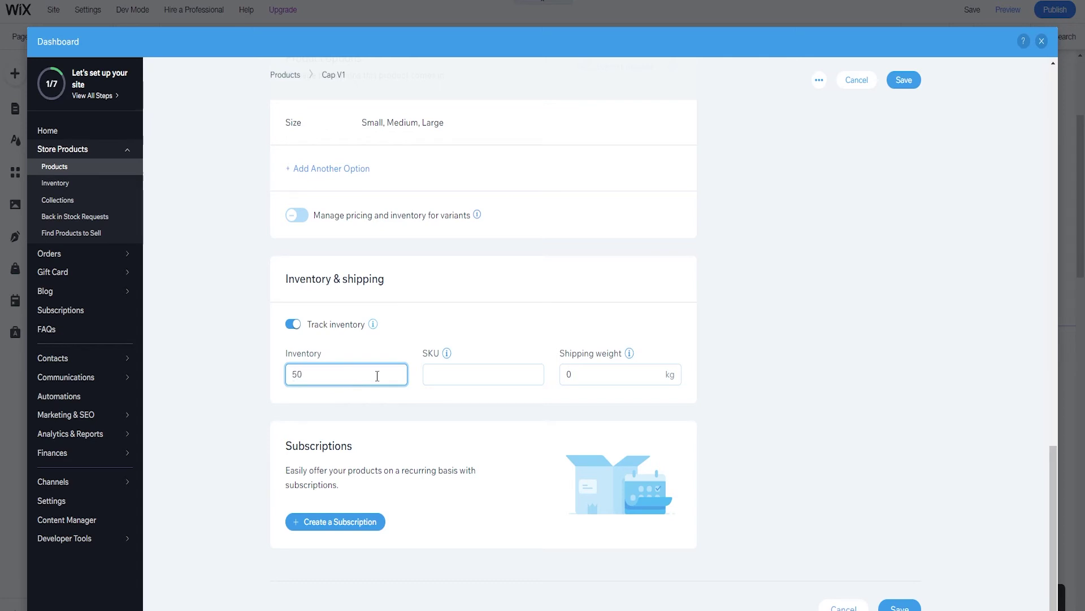
click(458, 315)
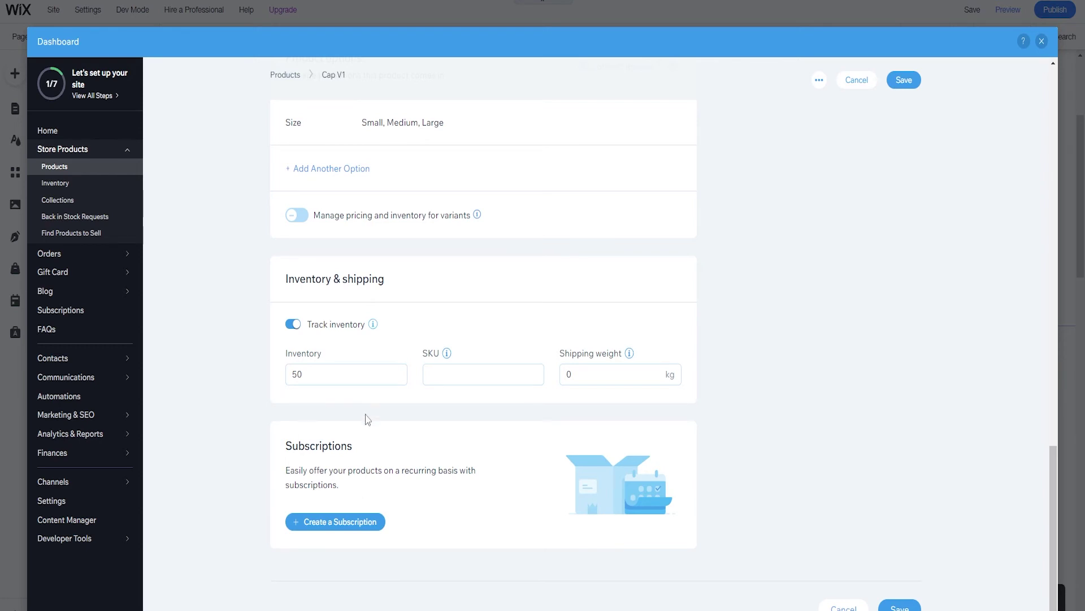
scroll(666, 446, up, 20)
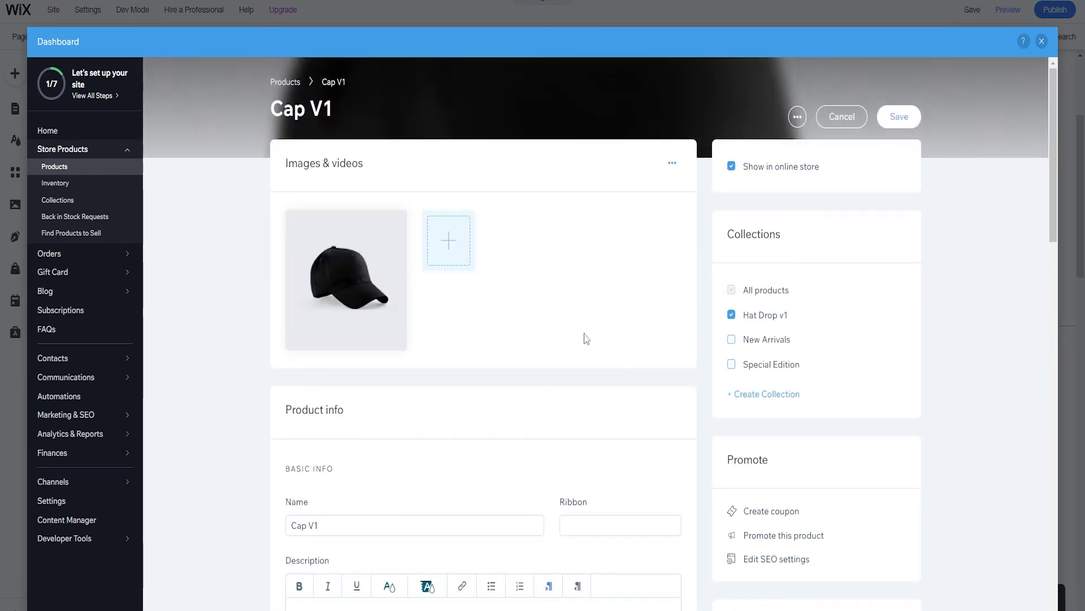
Step: Review the Cap V1 product's details and save the product to the store
scroll(581, 367, down, 1)
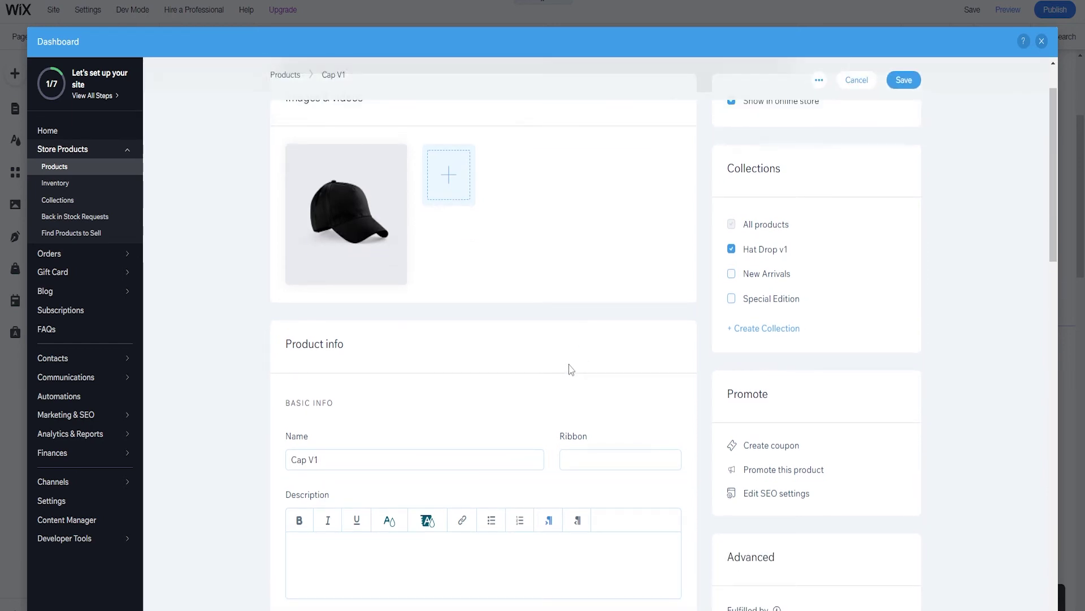
scroll(571, 369, down, 4)
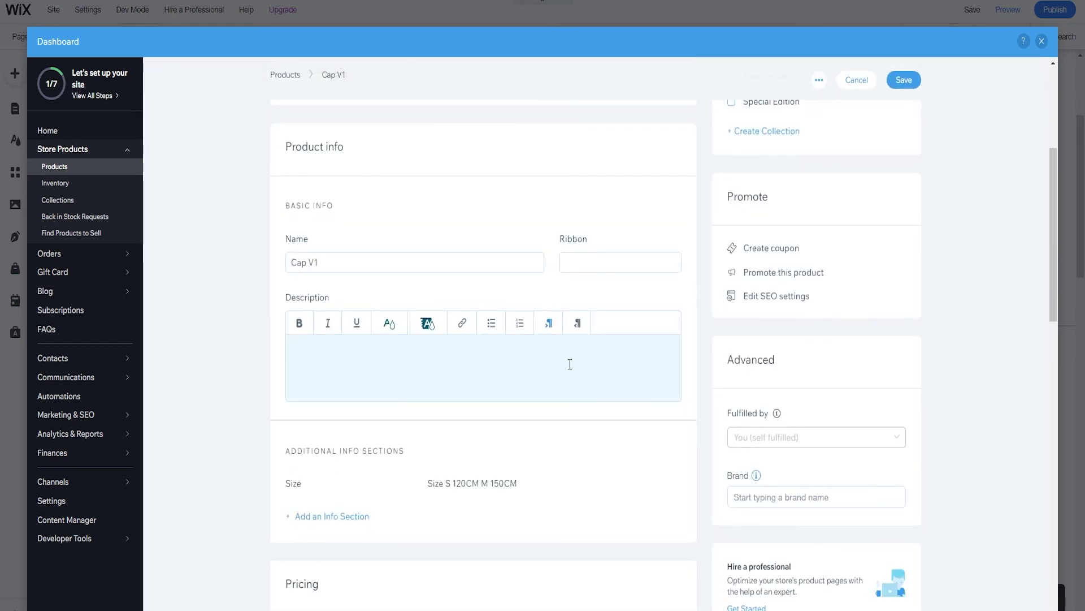
scroll(547, 386, down, 2)
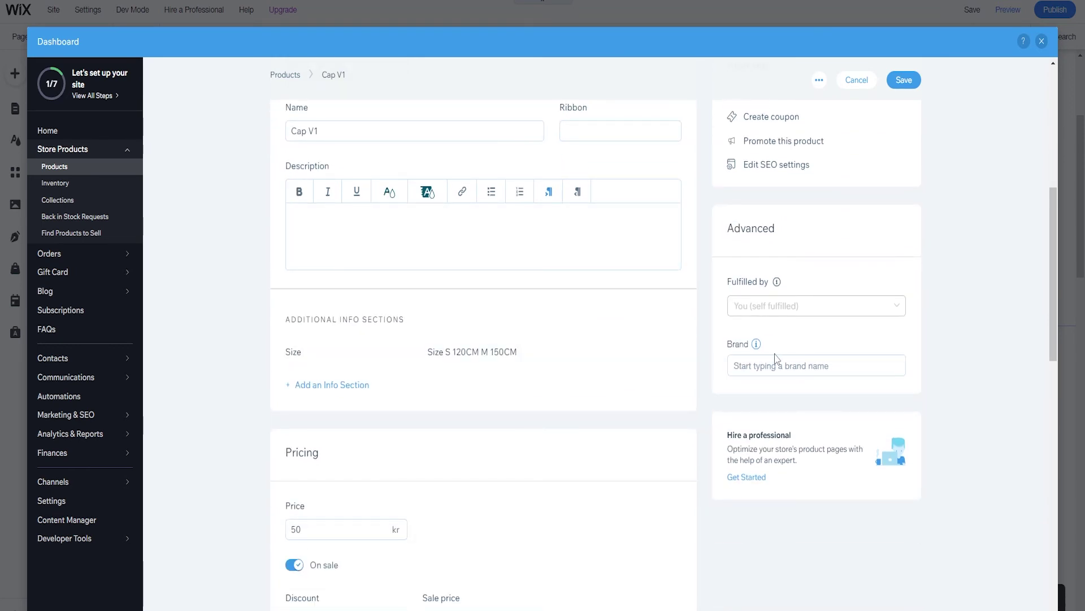
scroll(778, 362, up, 6)
scroll(930, 135, up, 1)
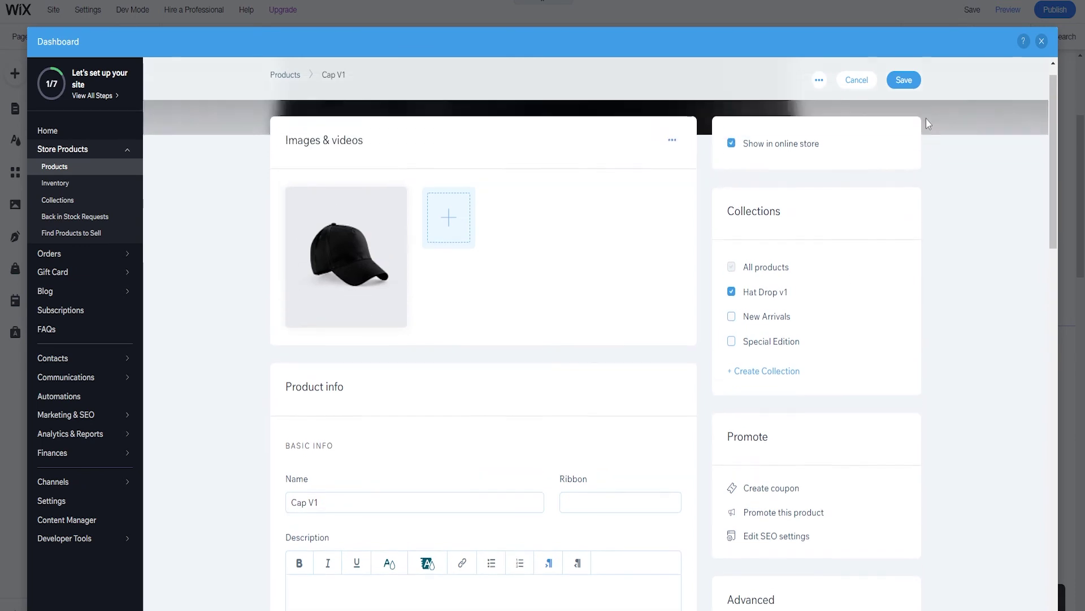
click(905, 123)
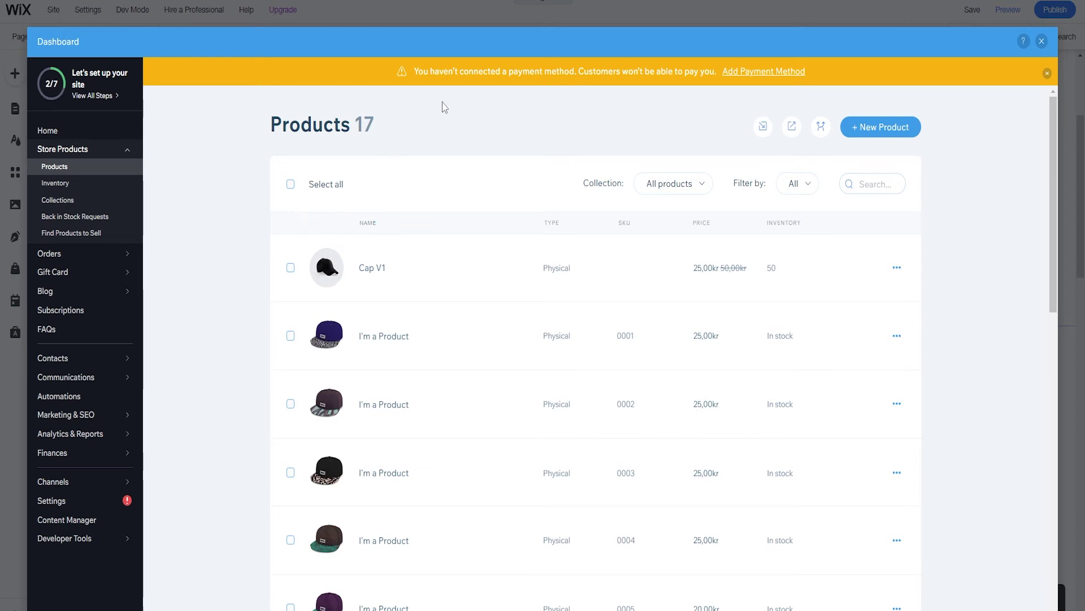
Step: Open the payment method setup, review the instructions and fees for connecting Stripe, and return to the list of payment options
drag(414, 71, 536, 75)
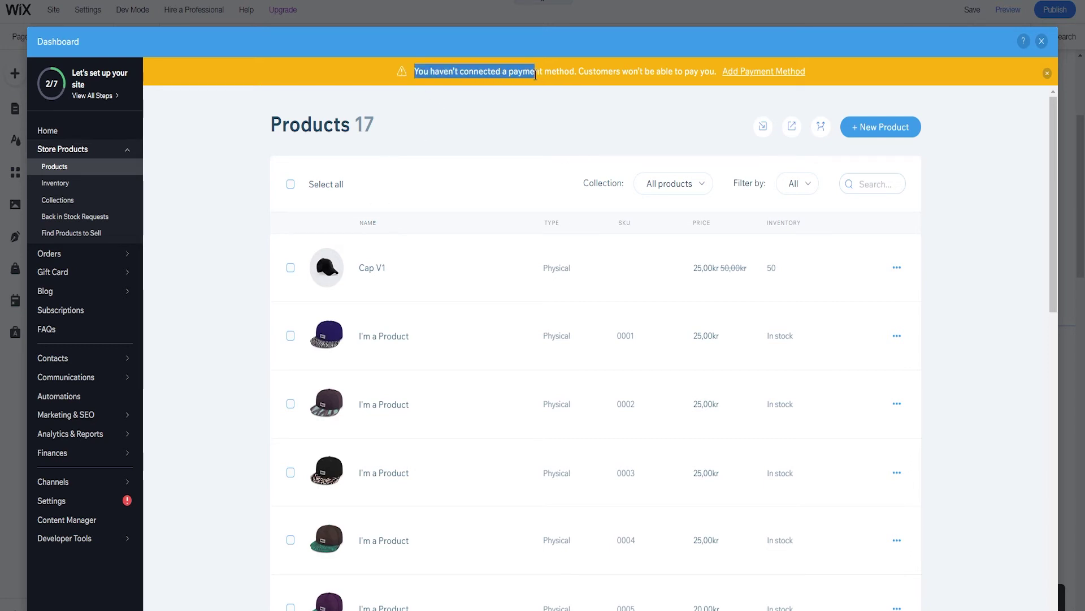
click(650, 72)
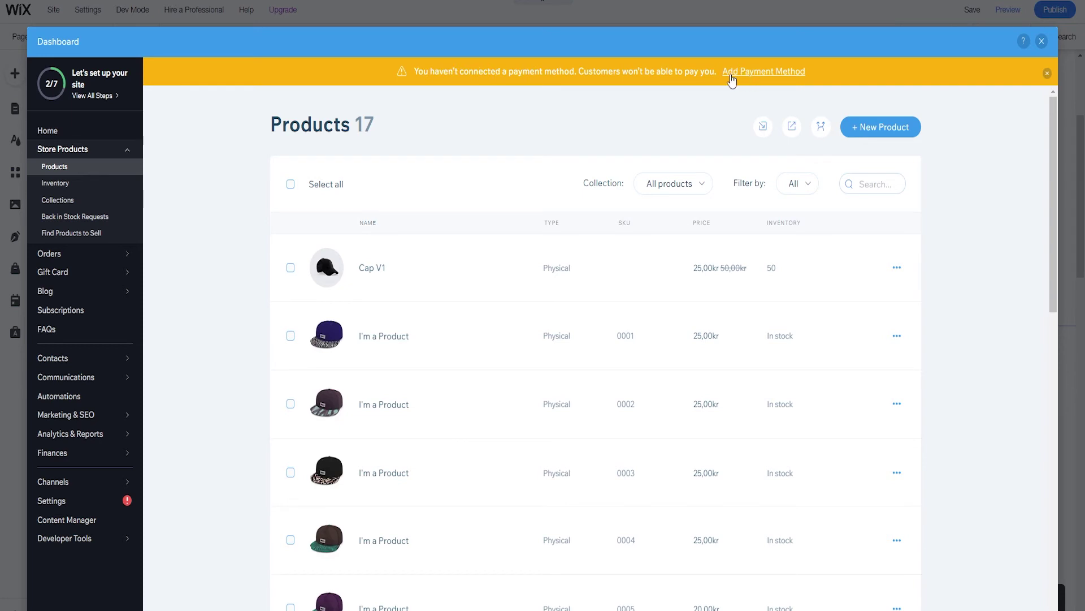
click(766, 71)
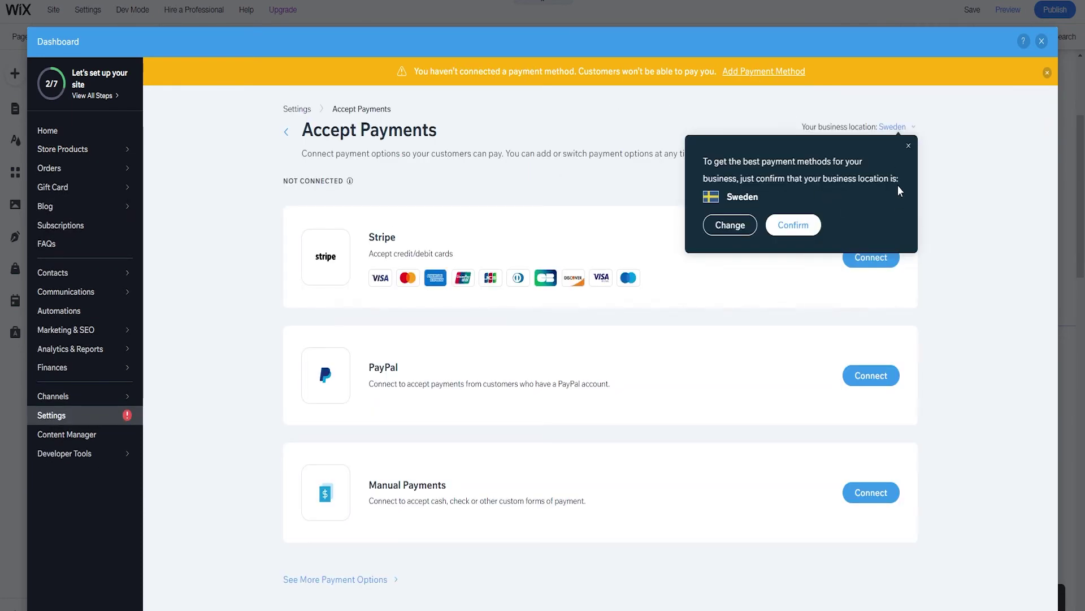
click(908, 147)
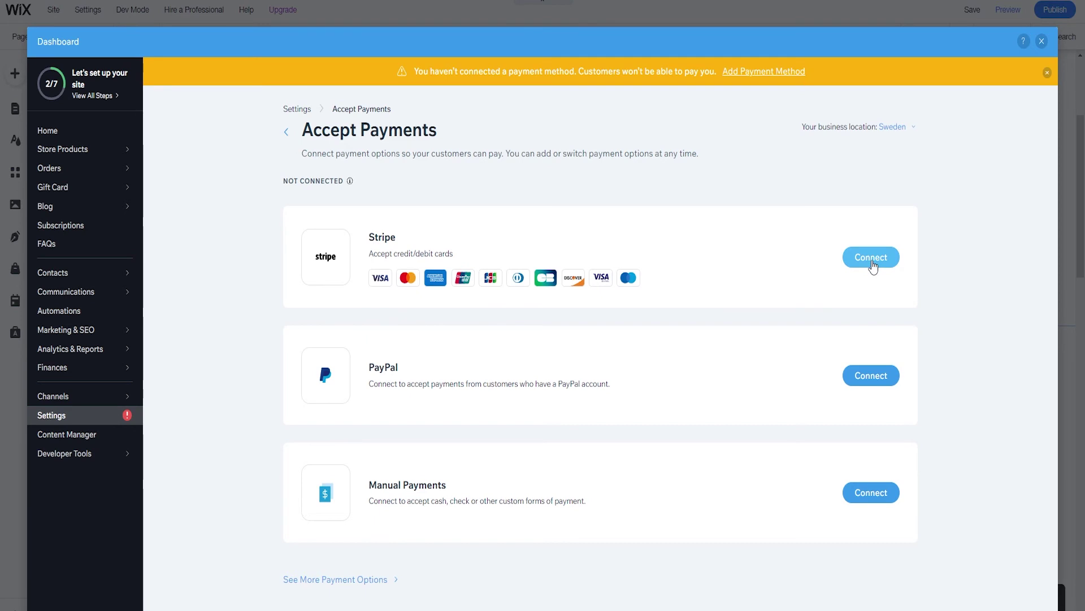
click(871, 257)
scroll(486, 249, down, 1)
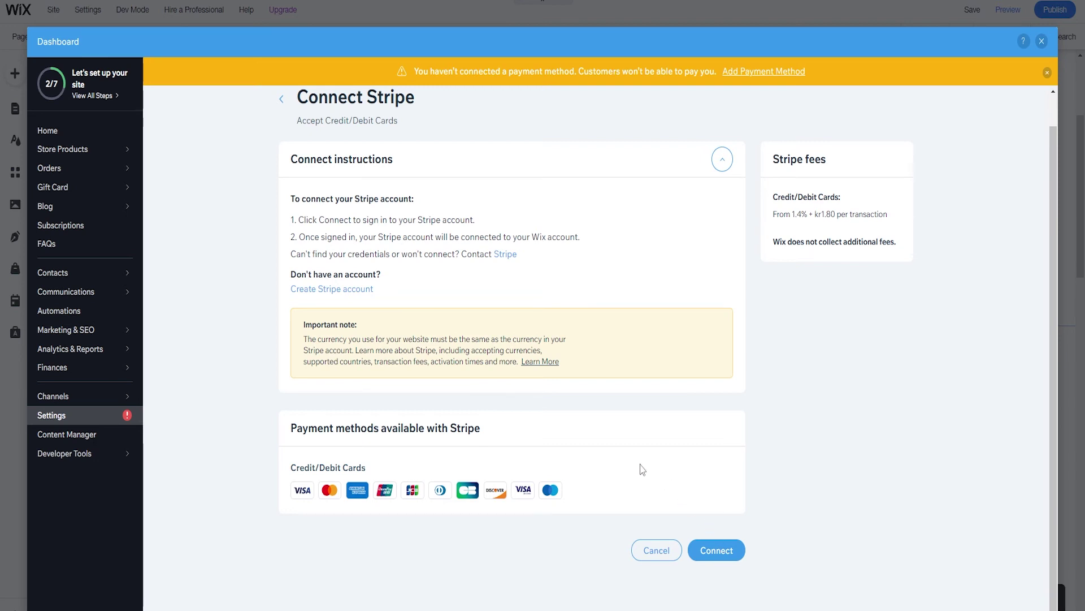
click(282, 100)
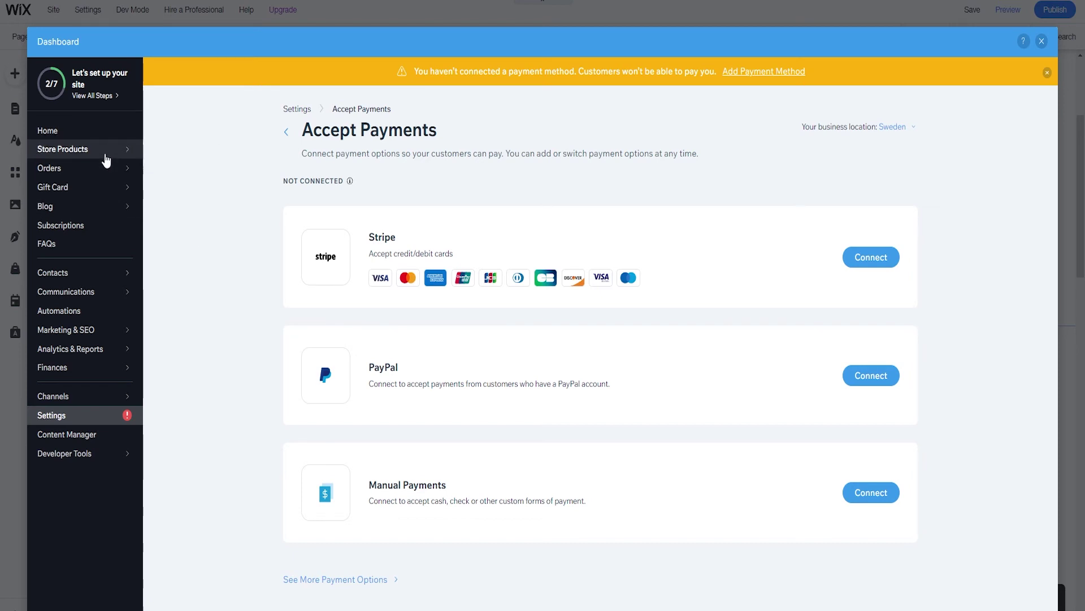
Step: Open the store's Orders page and go to its Business and eCommerce plan upgrade offers
mouse_move(106, 160)
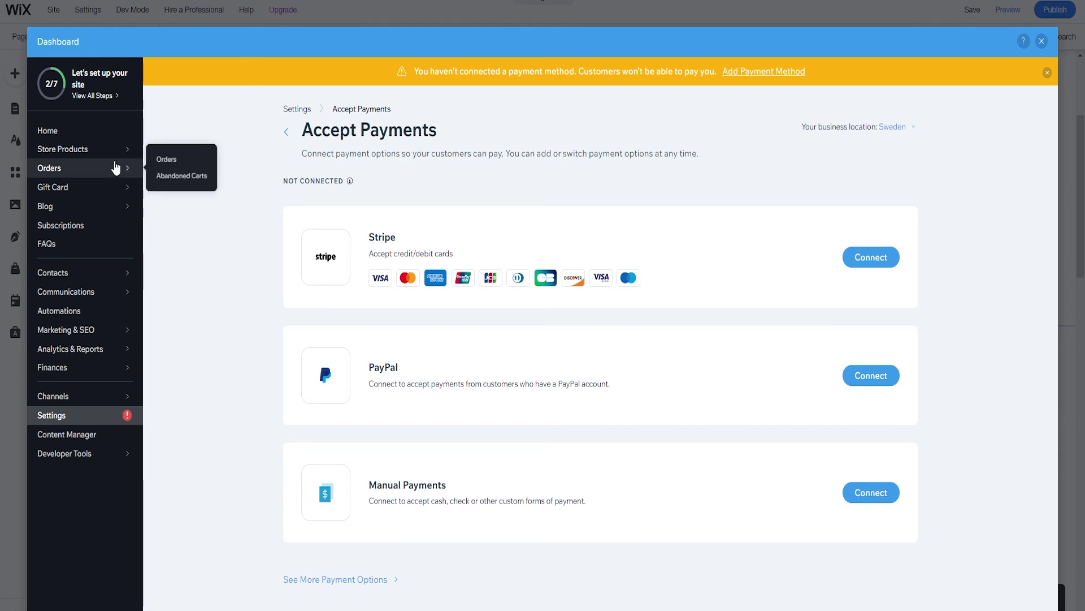
click(116, 167)
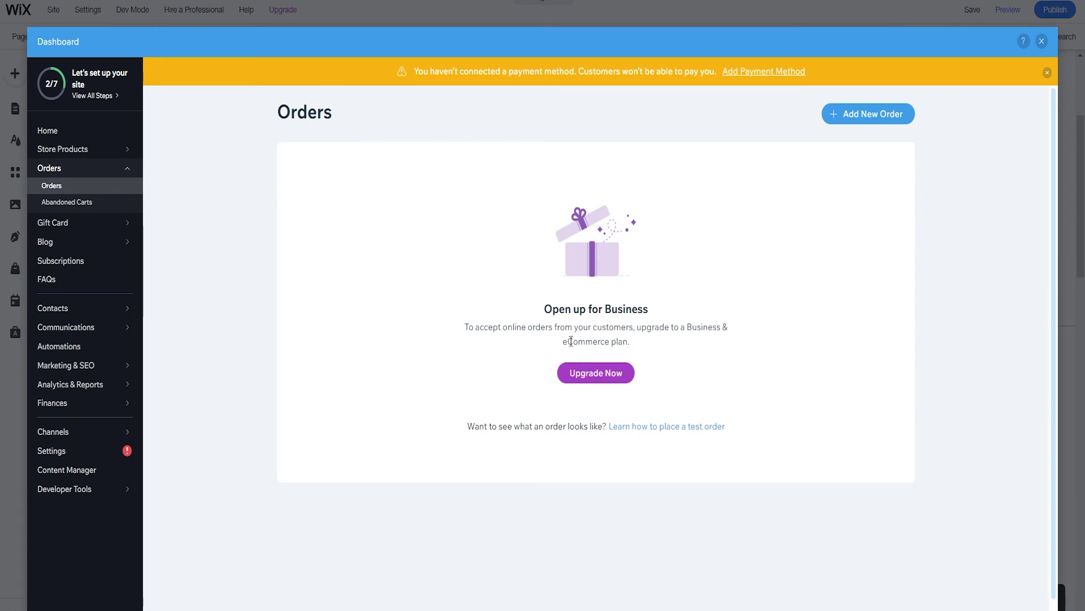
click(604, 385)
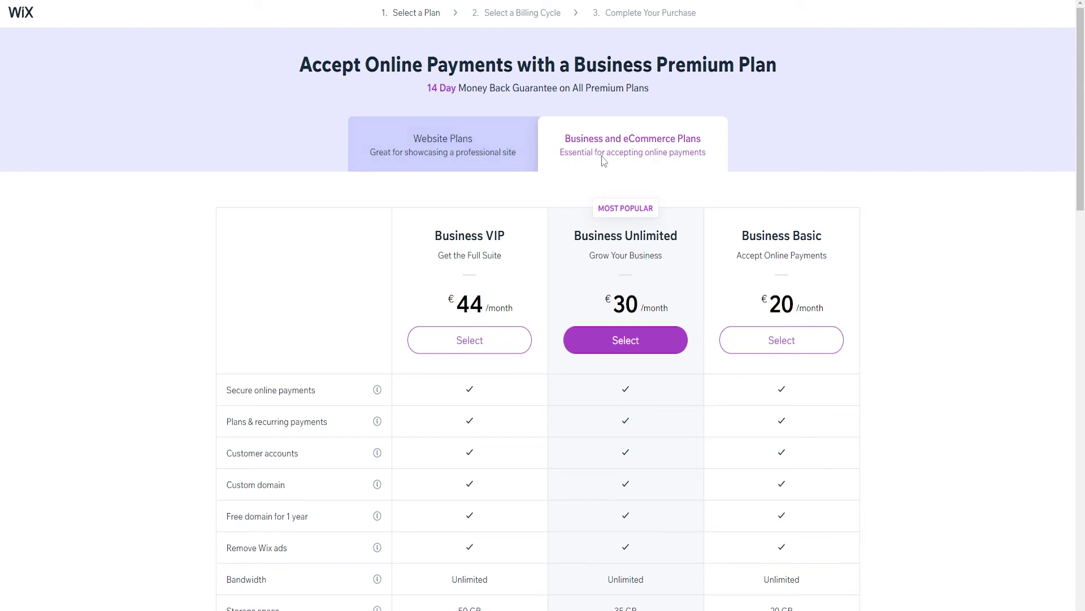
Step: Compare the features and prices of the Business VIP, Business Unlimited and Business Basic plans
scroll(605, 161, down, 1)
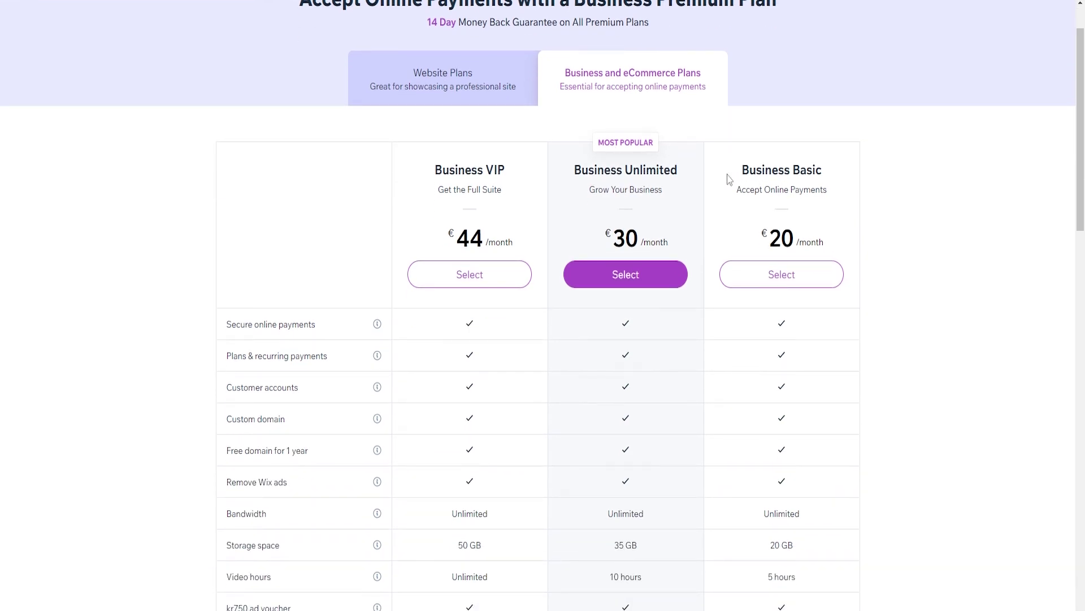
drag(740, 171, 816, 176)
click(816, 176)
scroll(809, 186, down, 2)
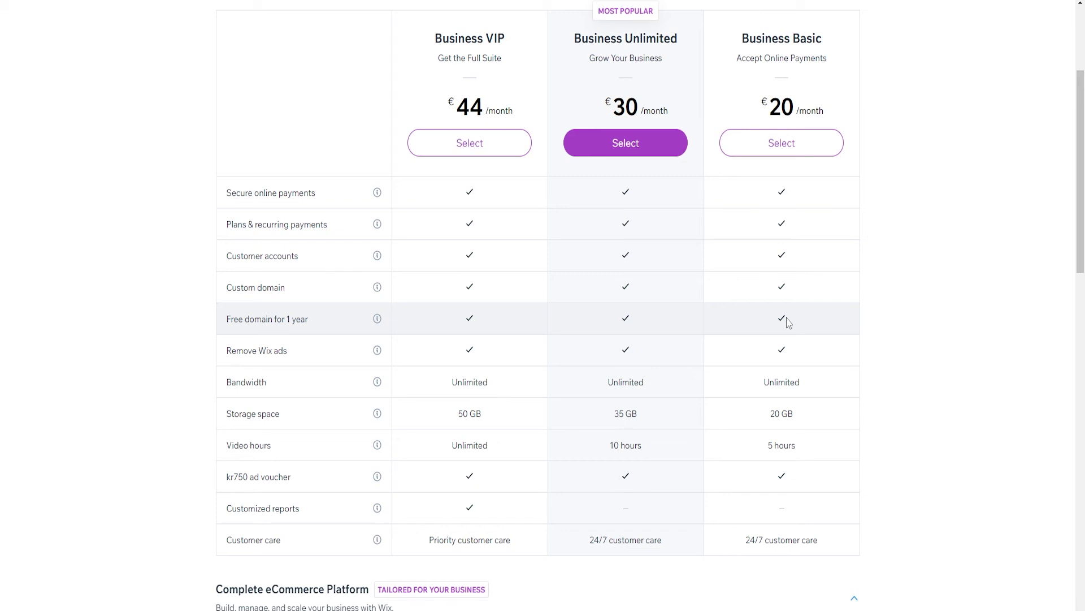
scroll(789, 321, down, 2)
scroll(797, 274, up, 4)
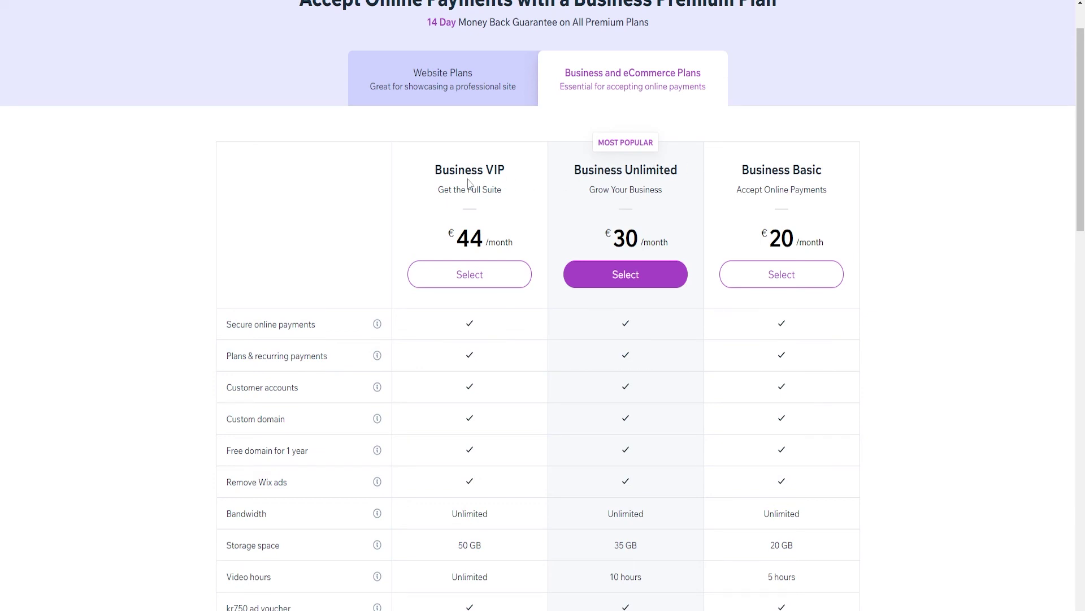
scroll(627, 232, down, 5)
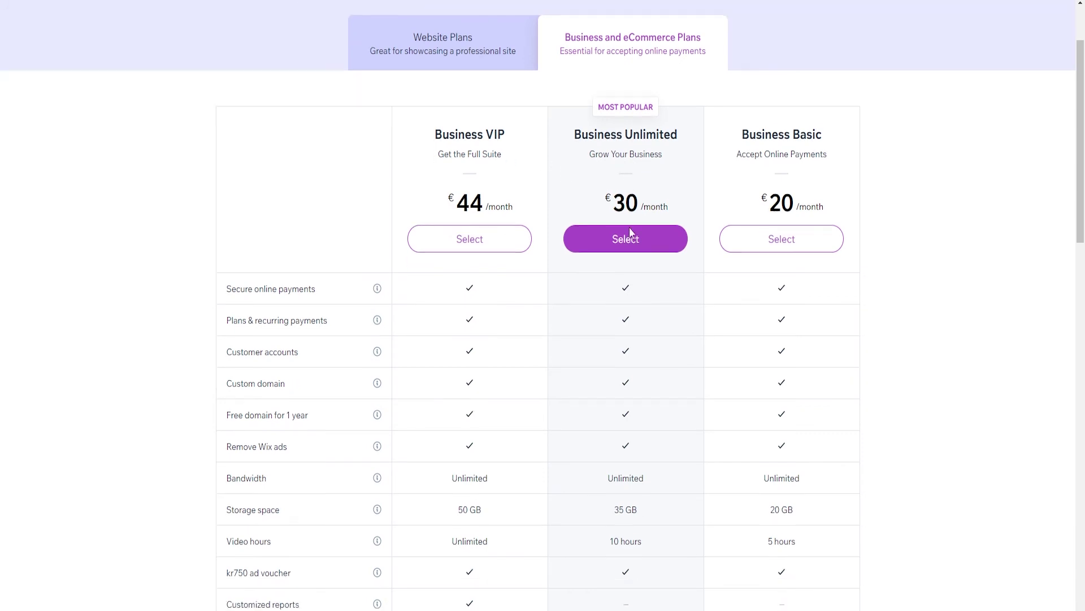
scroll(658, 332, up, 5)
scroll(654, 266, down, 1)
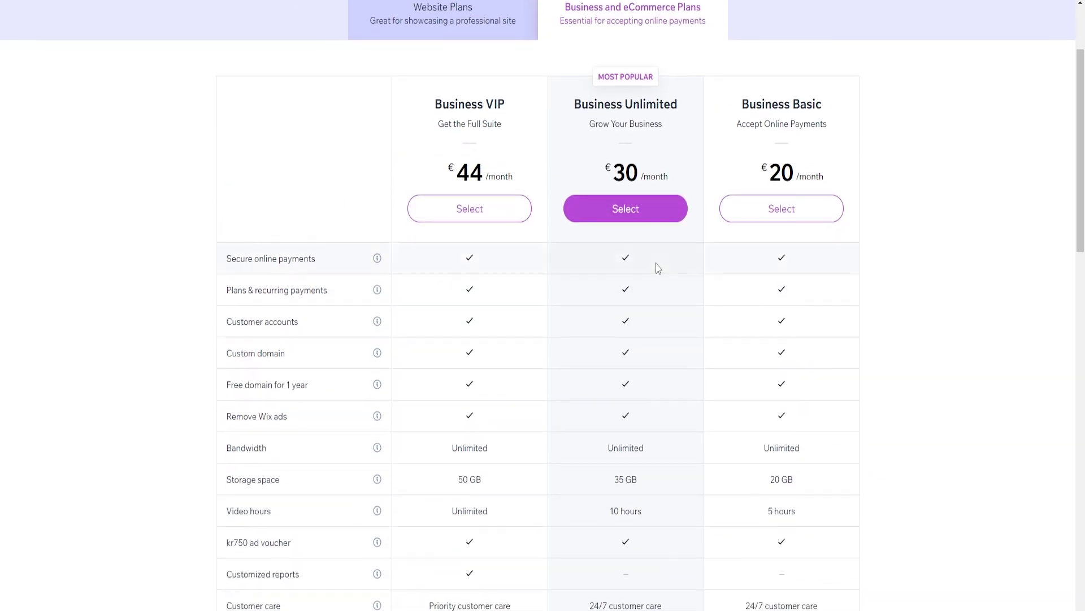
scroll(679, 242, down, 5)
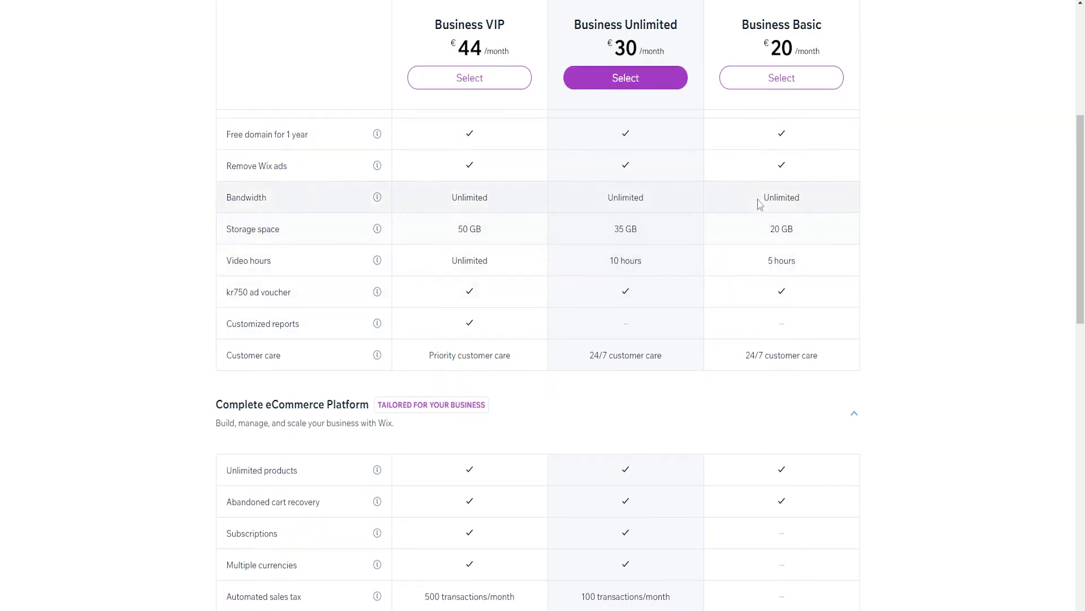
scroll(758, 215, up, 1)
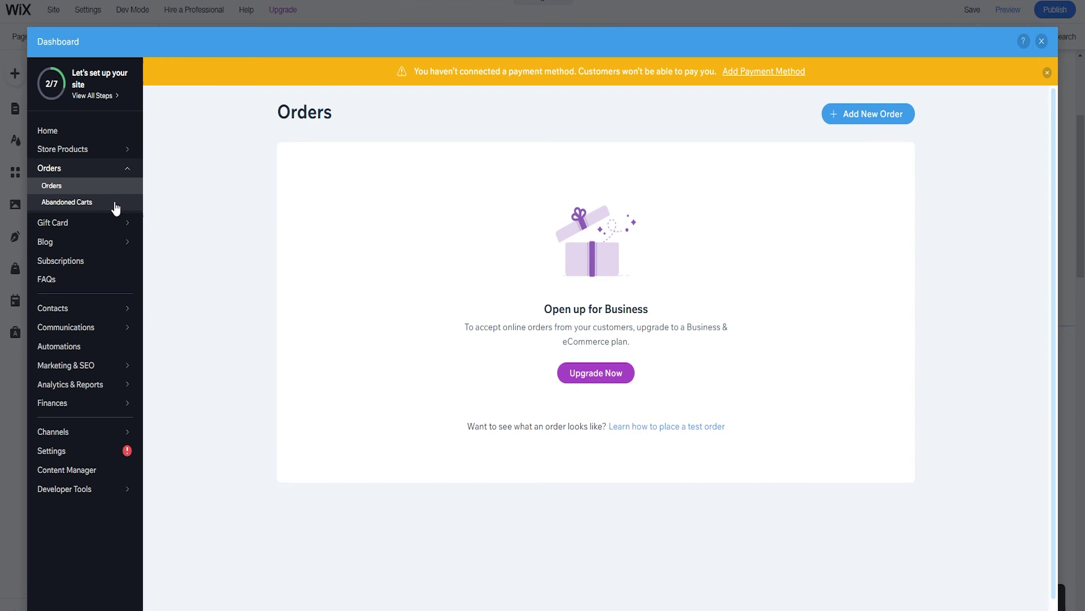
Step: Back in the dashboard, look through Abandoned Carts, the Gift Card overview and Subscriptions, plus the entries under Finances and Channels
click(114, 202)
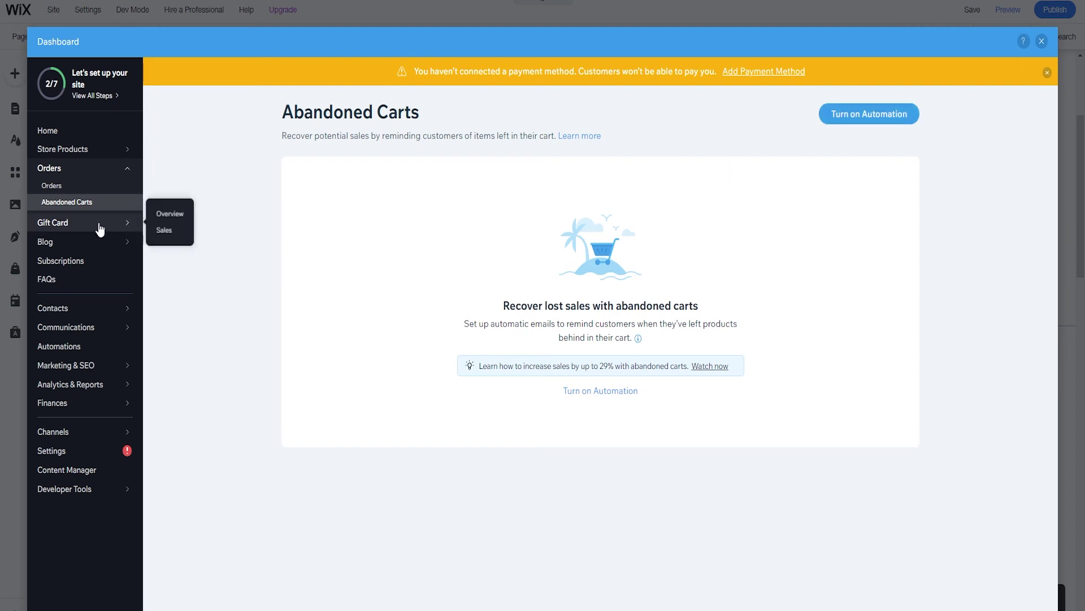
click(99, 226)
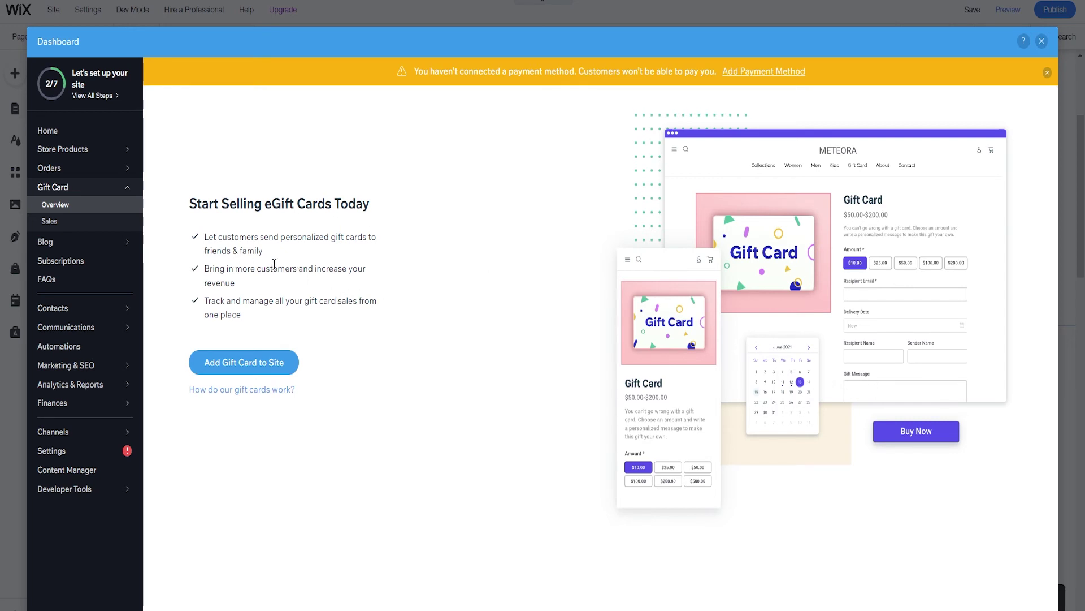
click(80, 260)
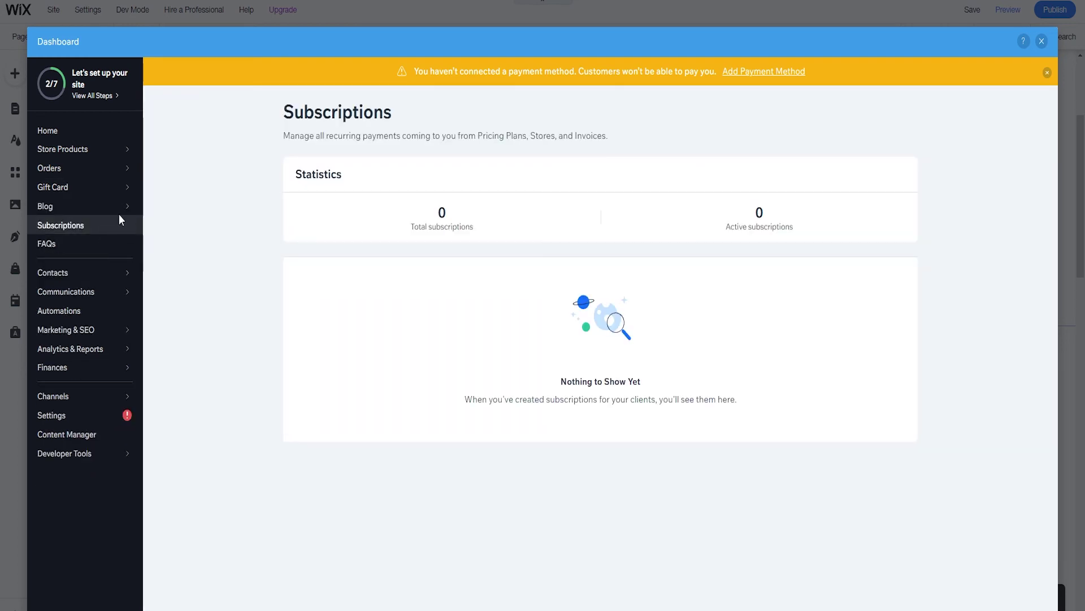
mouse_move(90, 215)
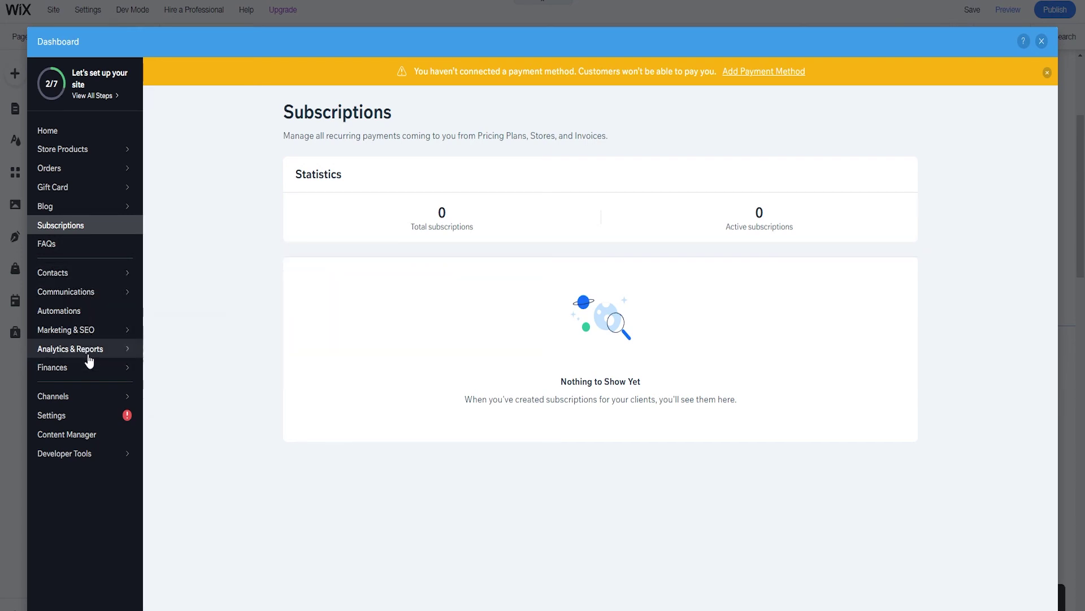
mouse_move(88, 371)
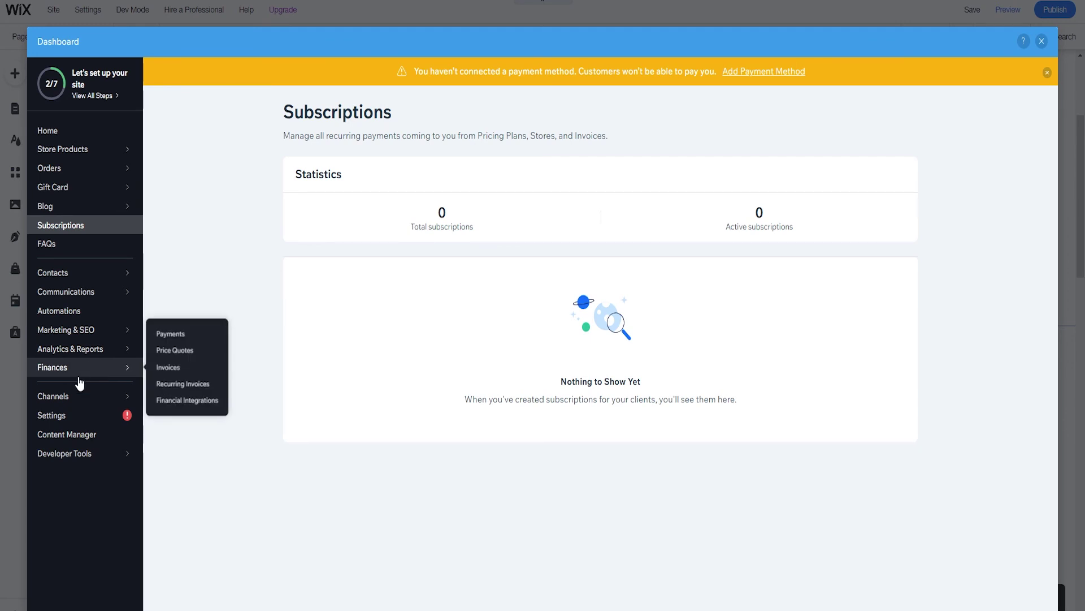
mouse_move(81, 405)
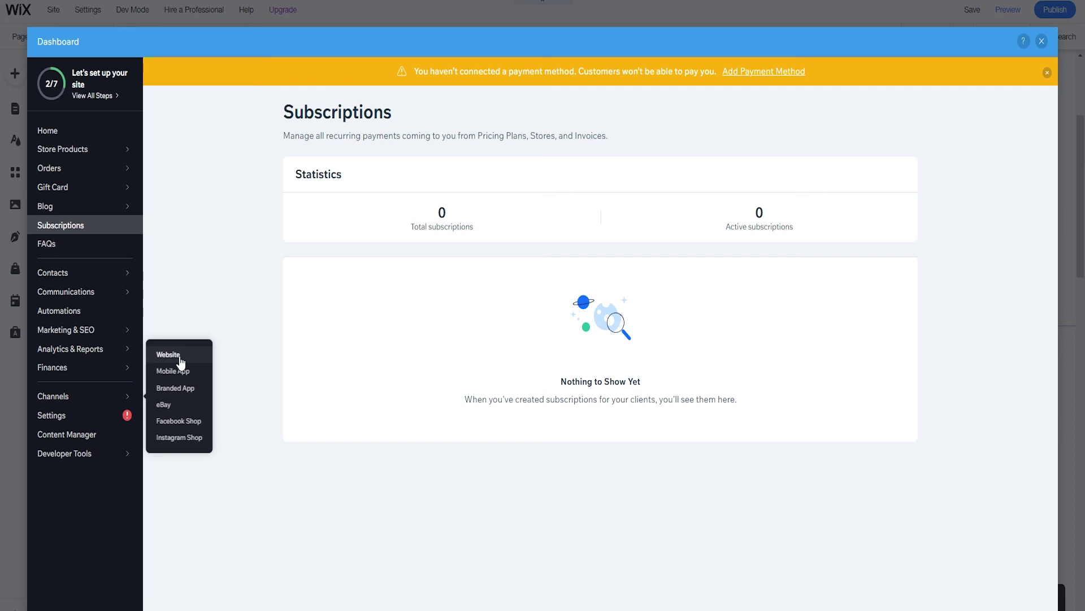
Step: Open the site's settings and review the General and eCommerce & Finance sections
click(50, 415)
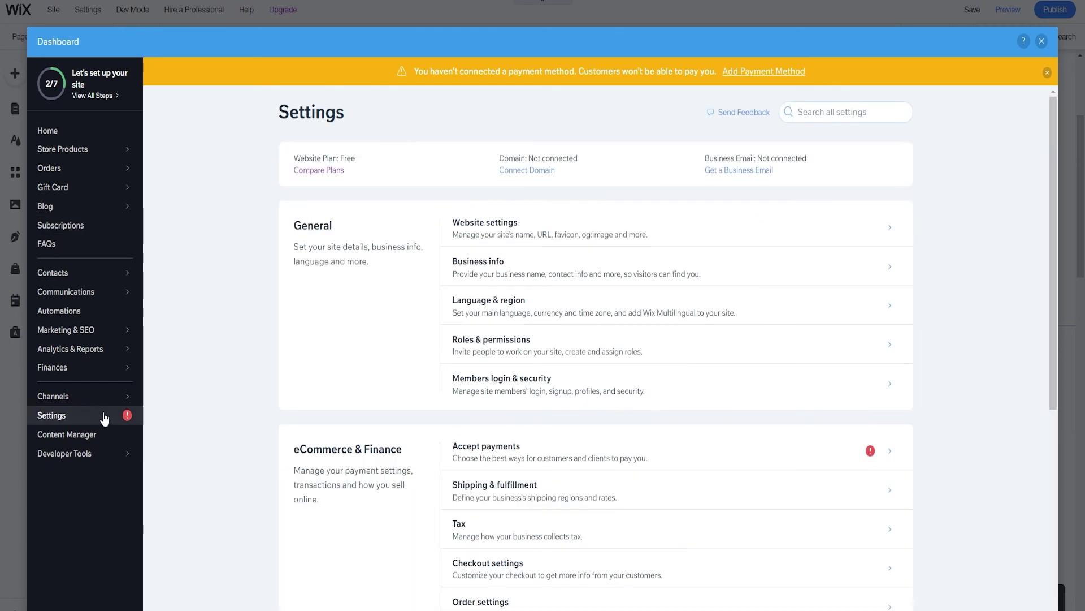
scroll(423, 242, down, 4)
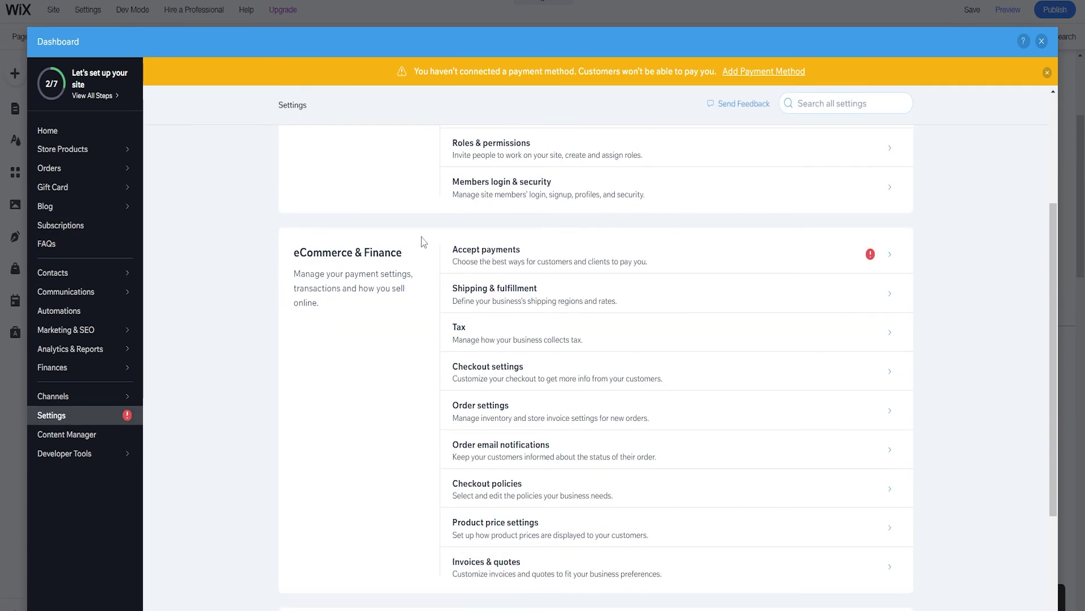
scroll(423, 242, up, 4)
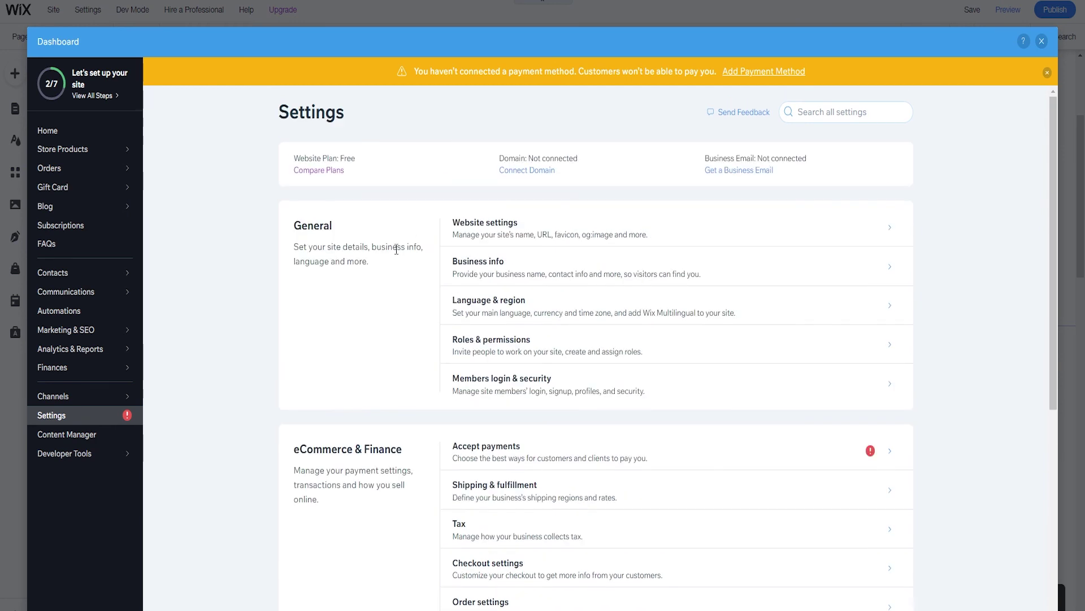
triple_click(343, 246)
click(343, 246)
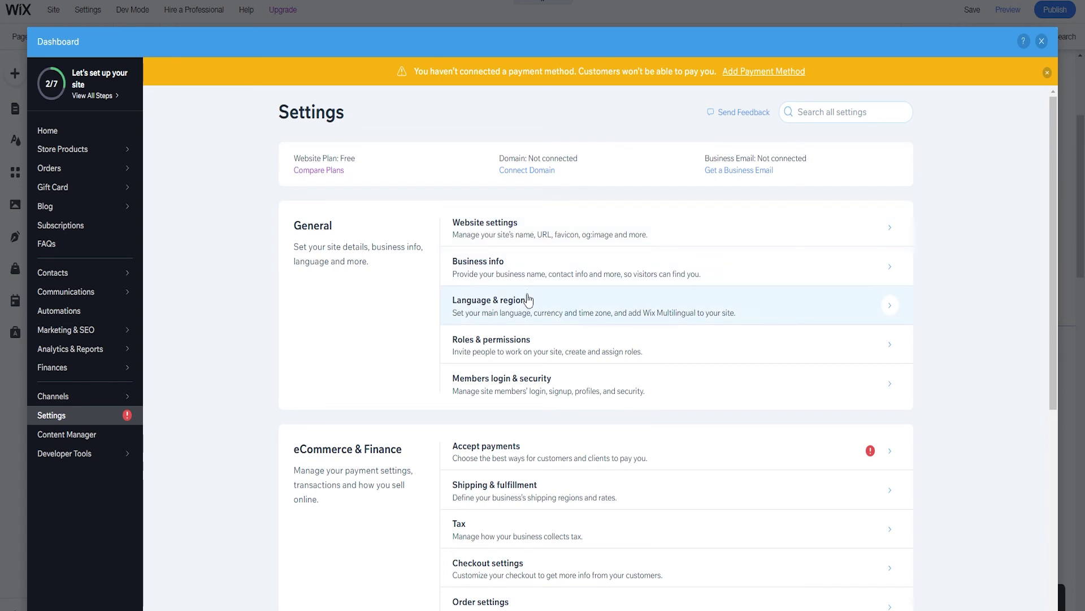
Step: In the Language & Region settings, set the site currency to US Dollar - USD ($) and save the change
click(545, 317)
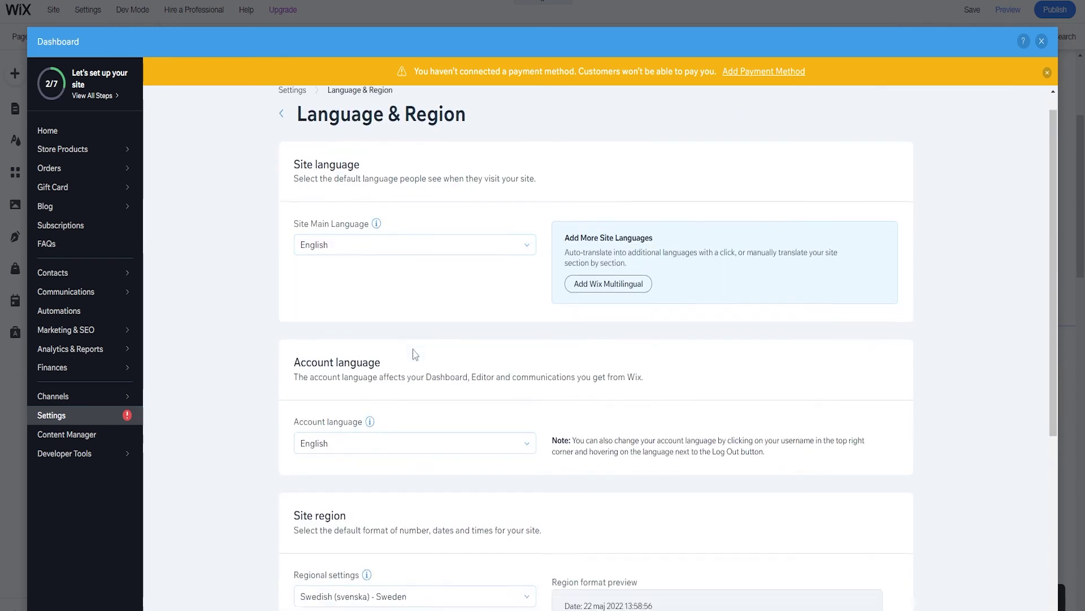
scroll(421, 340, down, 5)
scroll(425, 334, down, 2)
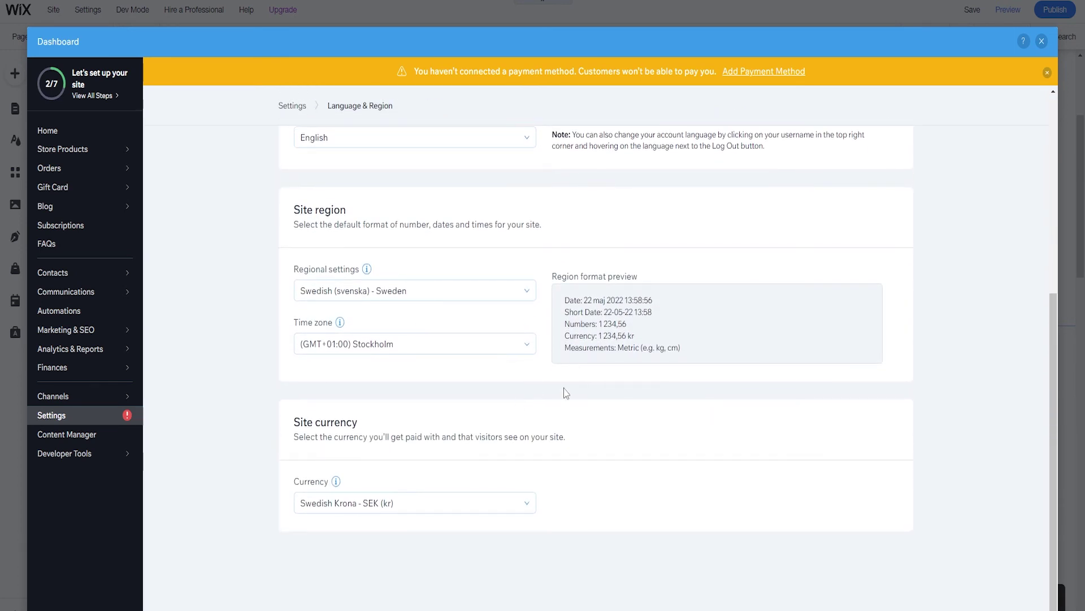
click(390, 503)
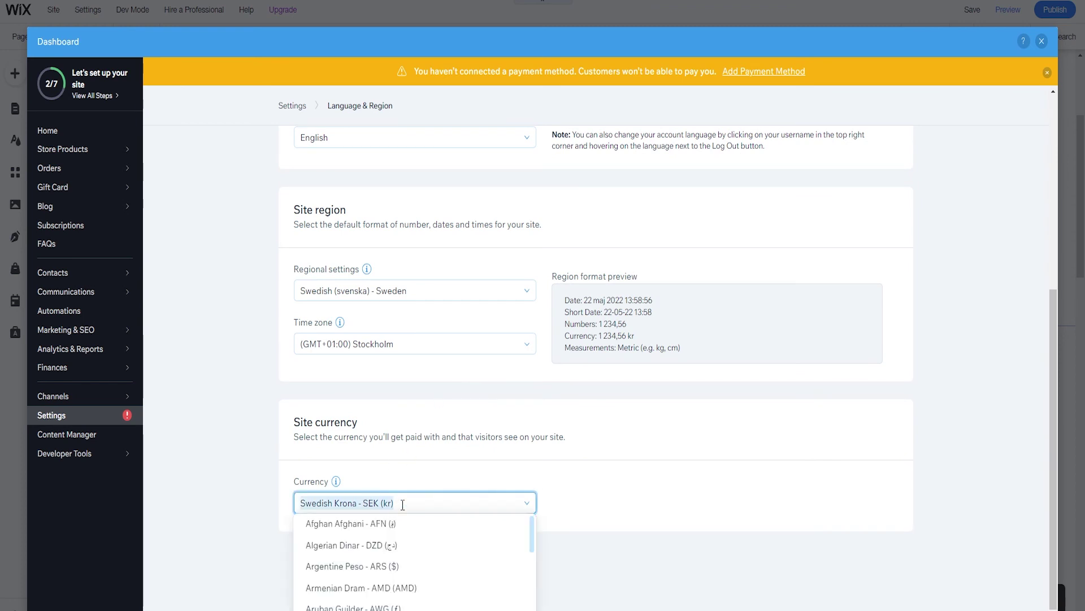
text(usd)
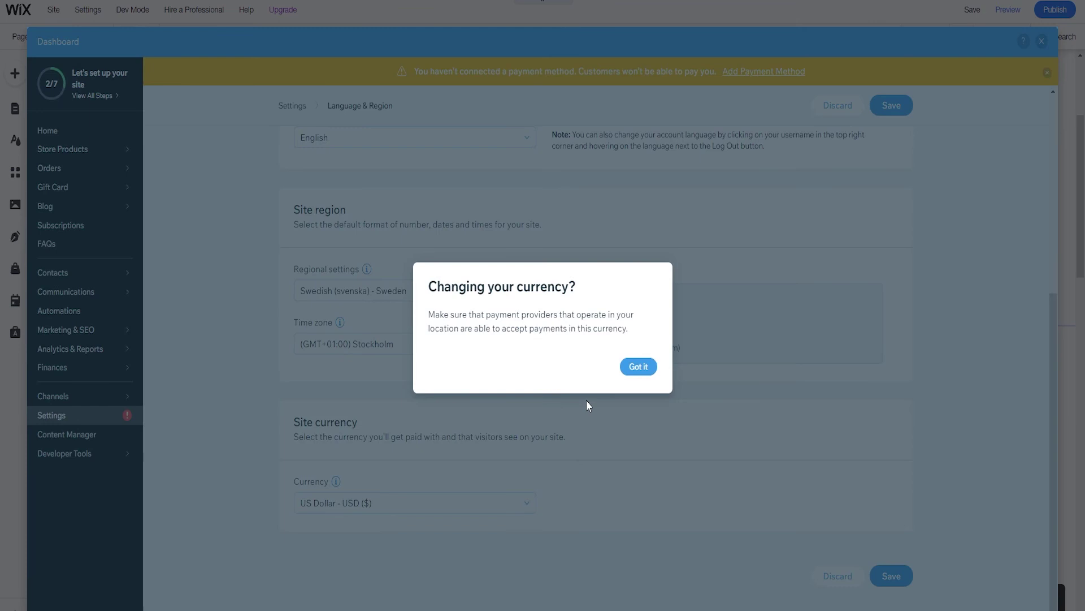
click(638, 367)
click(898, 109)
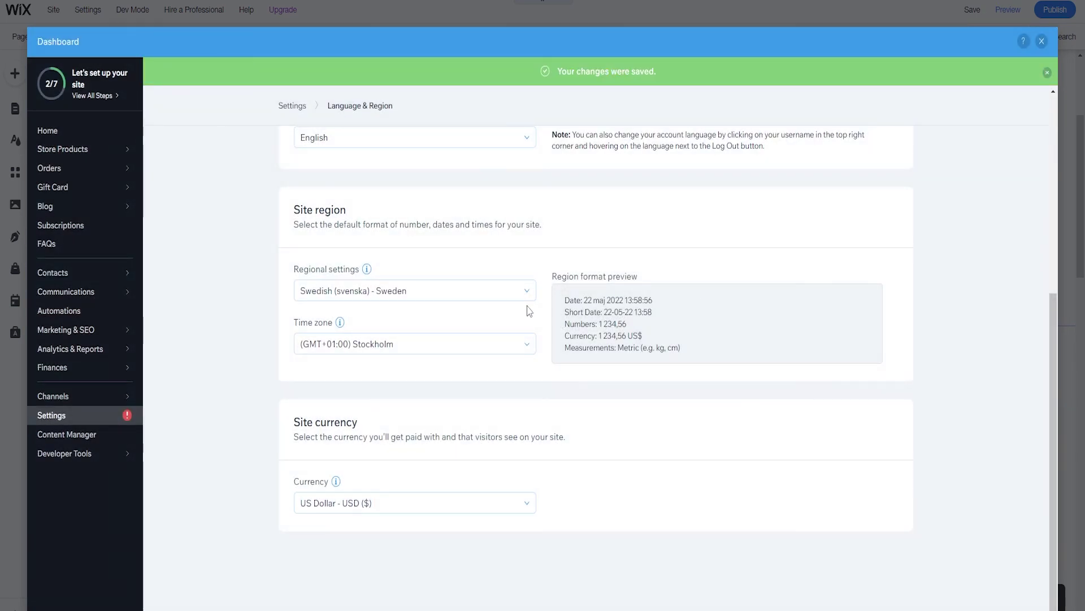
Step: Return to the main settings list and open Shipping & fulfillment under eCommerce & Finance
scroll(402, 475, up, 5)
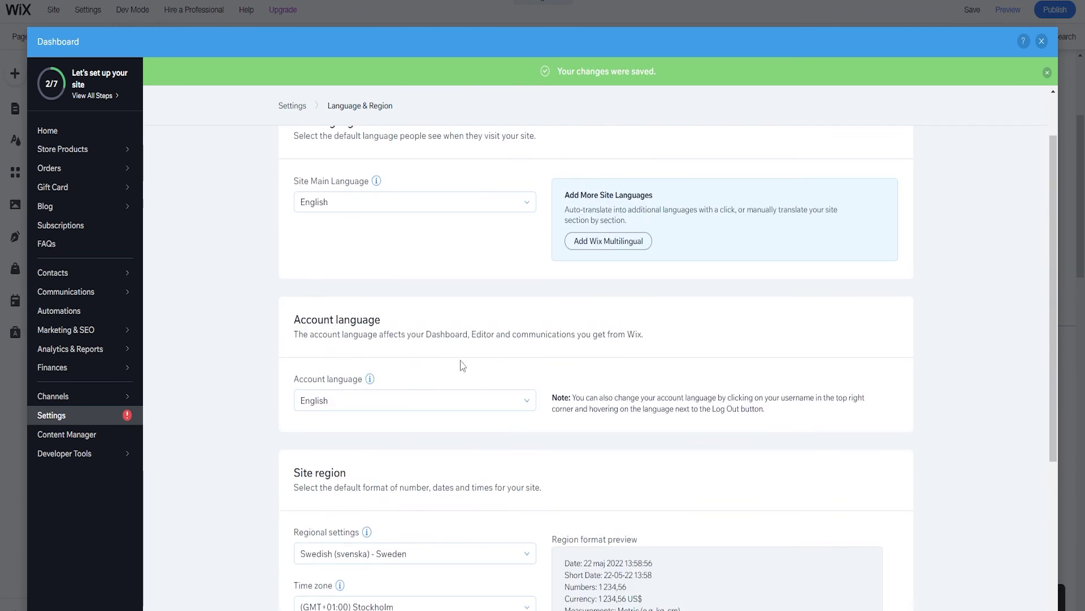
scroll(469, 370, up, 2)
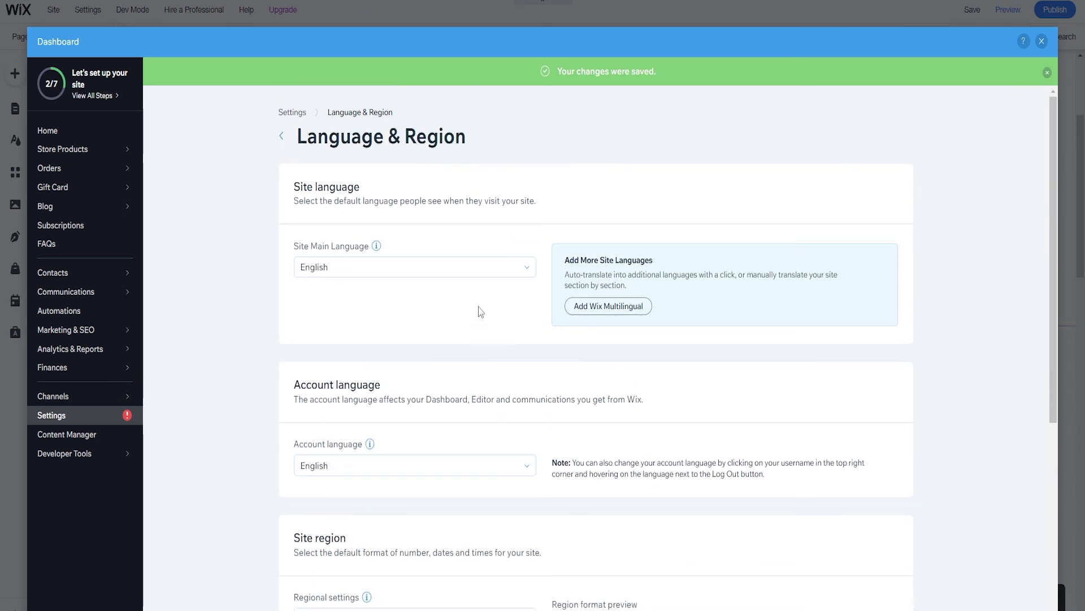
click(282, 136)
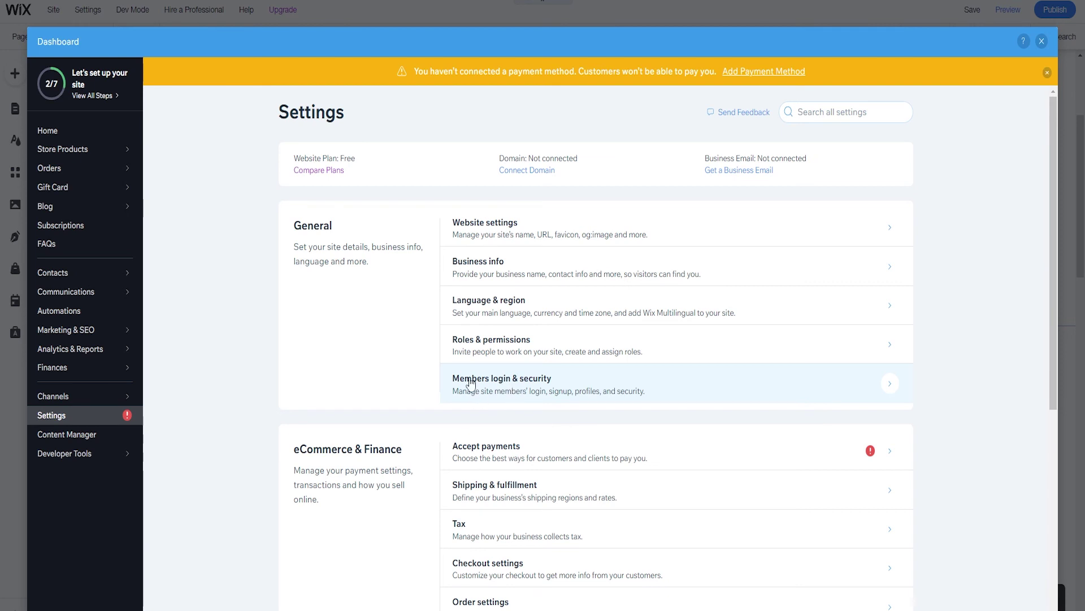
scroll(455, 350, down, 3)
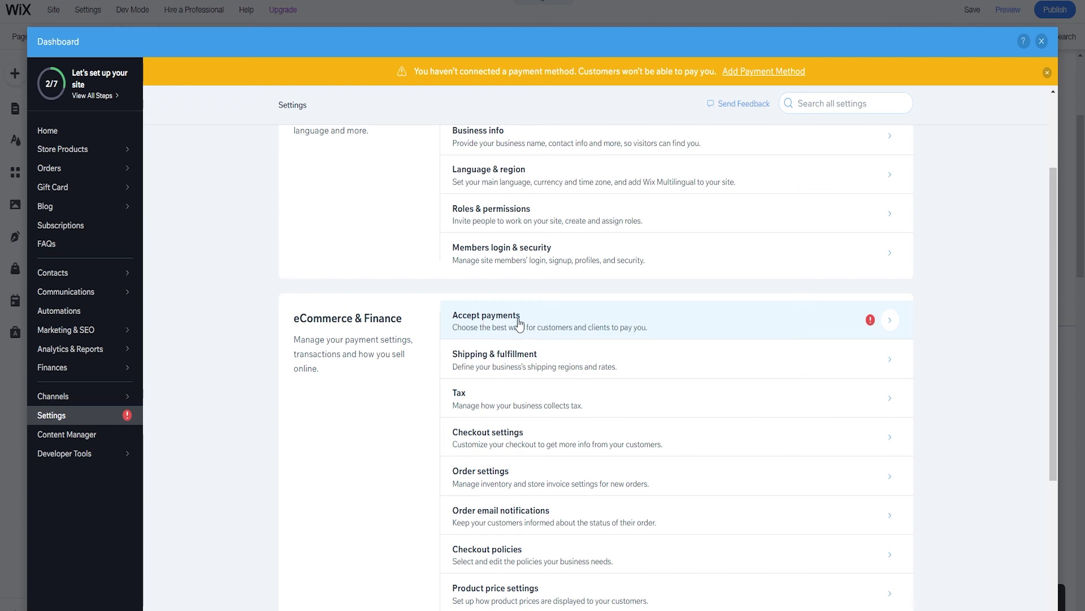
scroll(519, 323, down, 1)
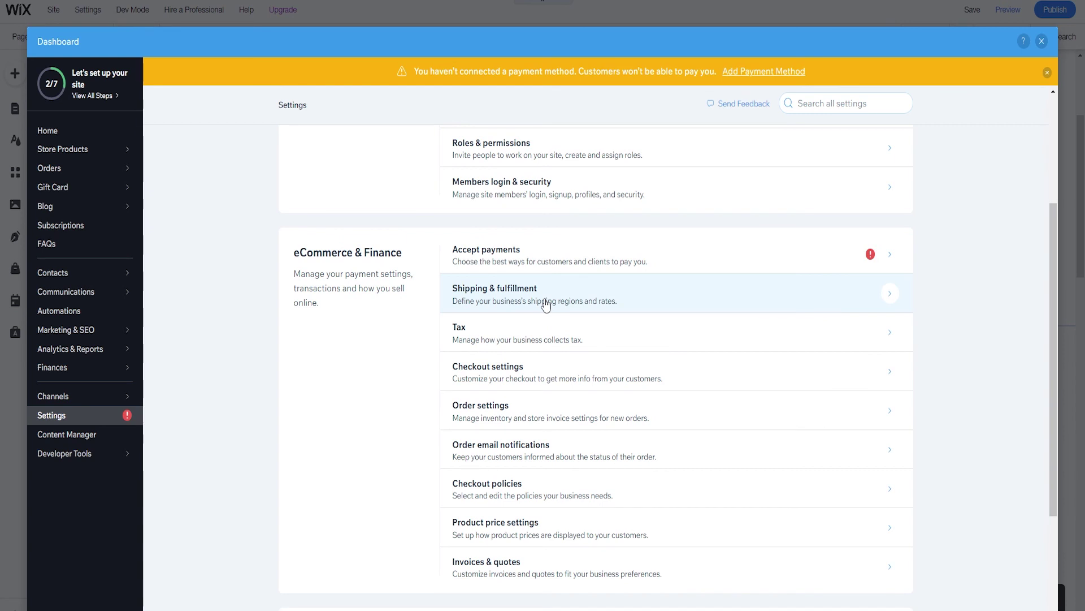
click(545, 305)
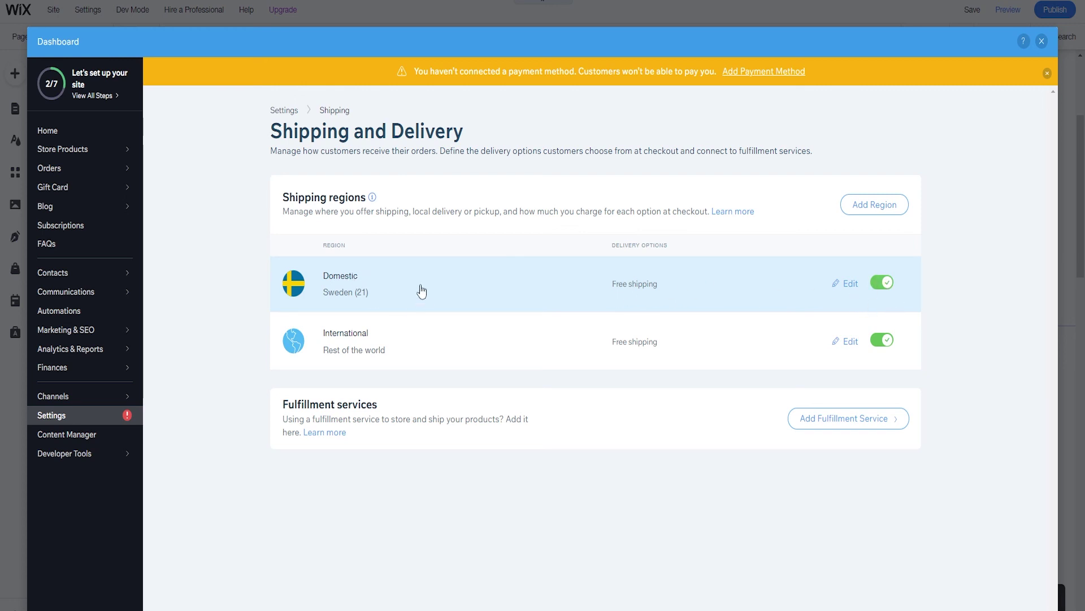
Step: Turn the International shipping region off and on again, and open it for editing
click(889, 341)
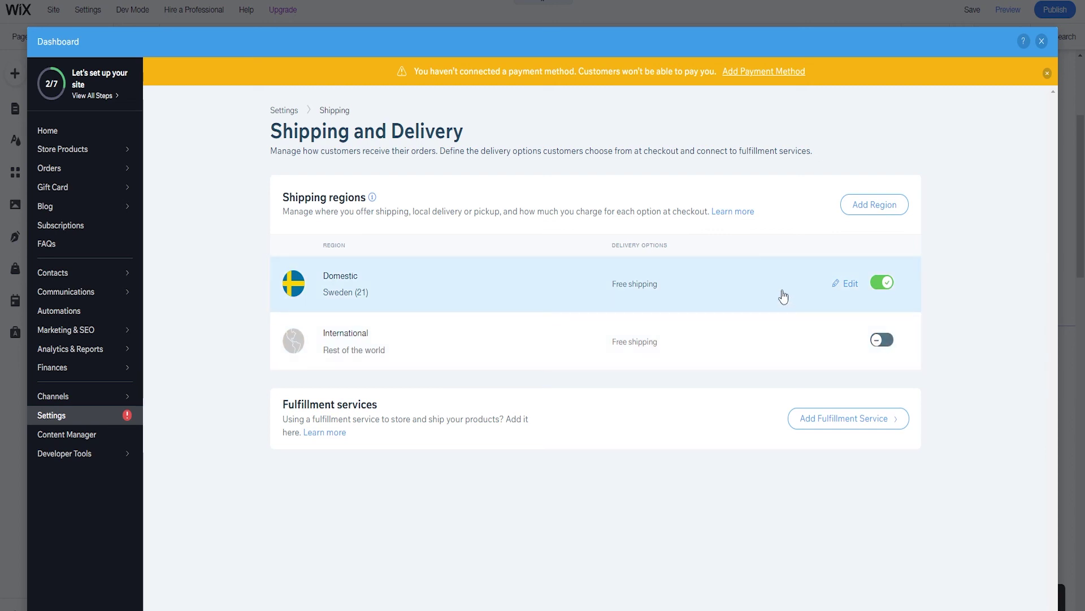
click(883, 340)
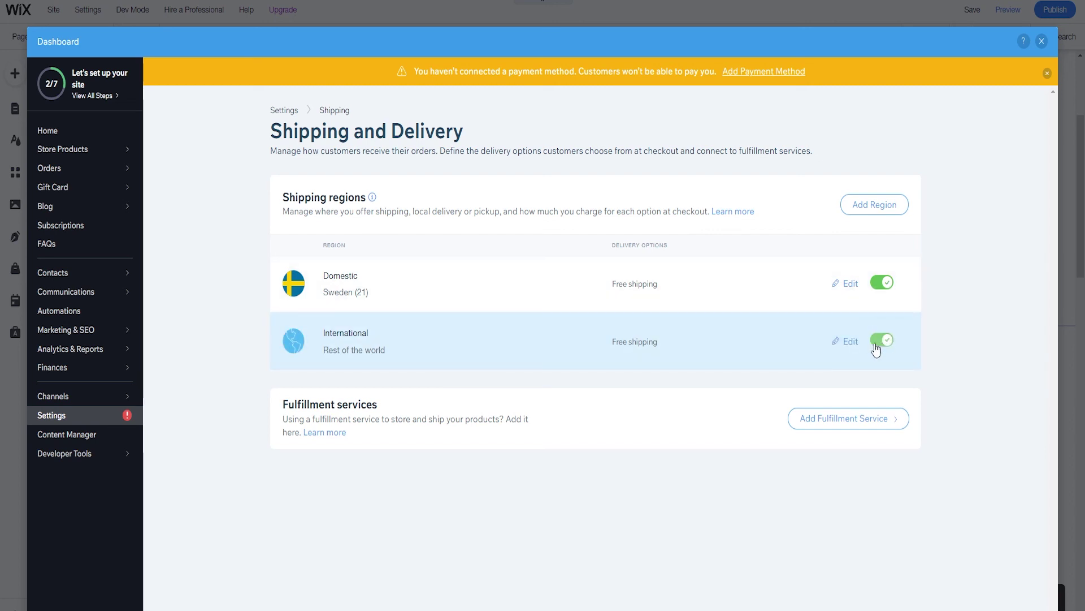
click(850, 342)
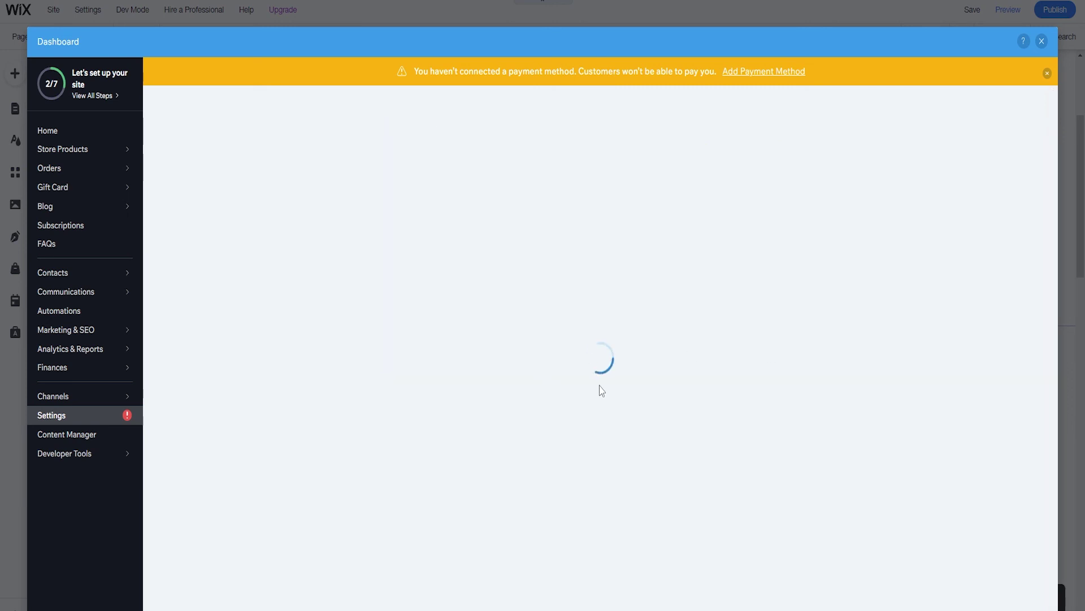
scroll(508, 317, down, 2)
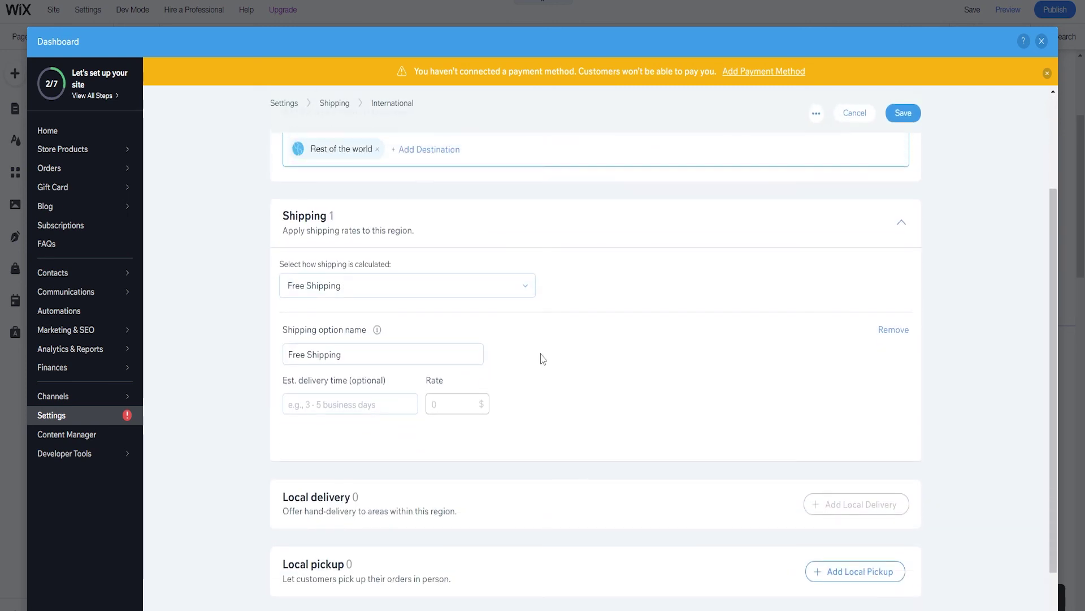
Step: Add Argentina, Albania and Azerbaijan as destinations of the International shipping region
scroll(531, 351, up, 2)
click(394, 281)
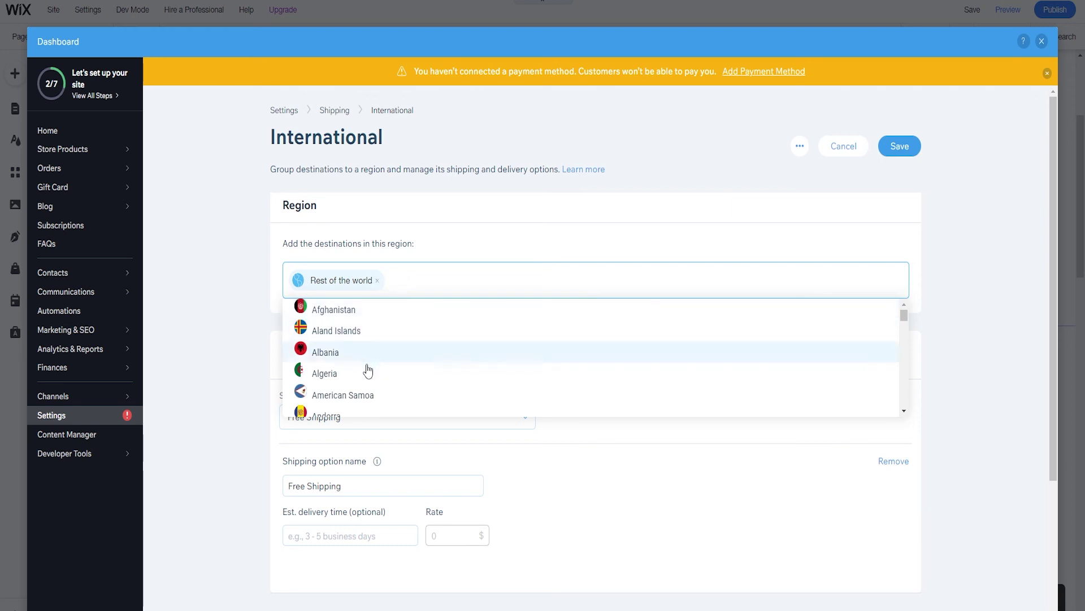
scroll(373, 356, down, 3)
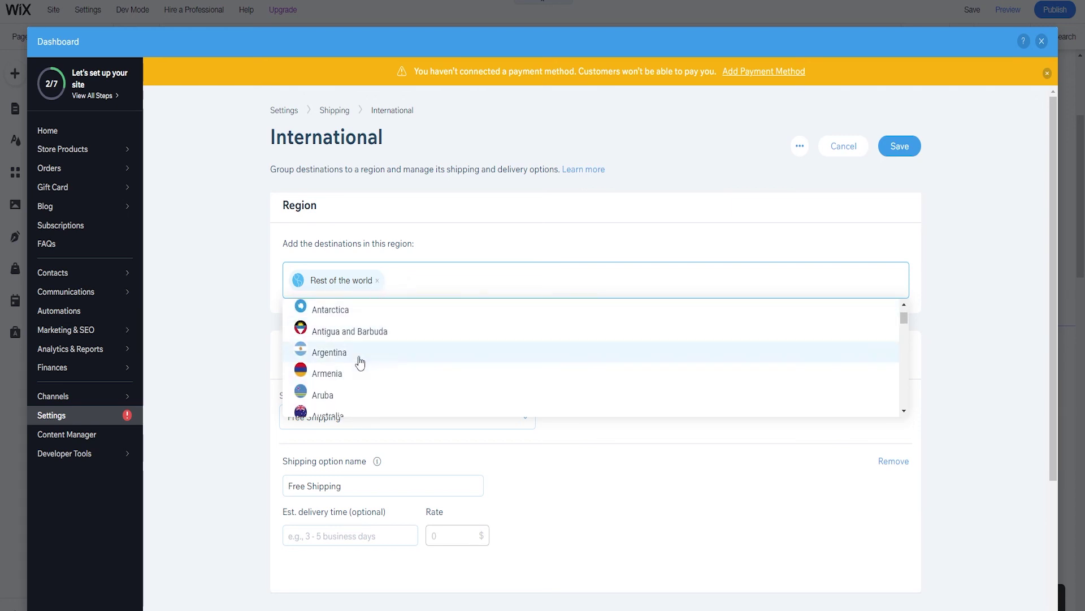
click(359, 360)
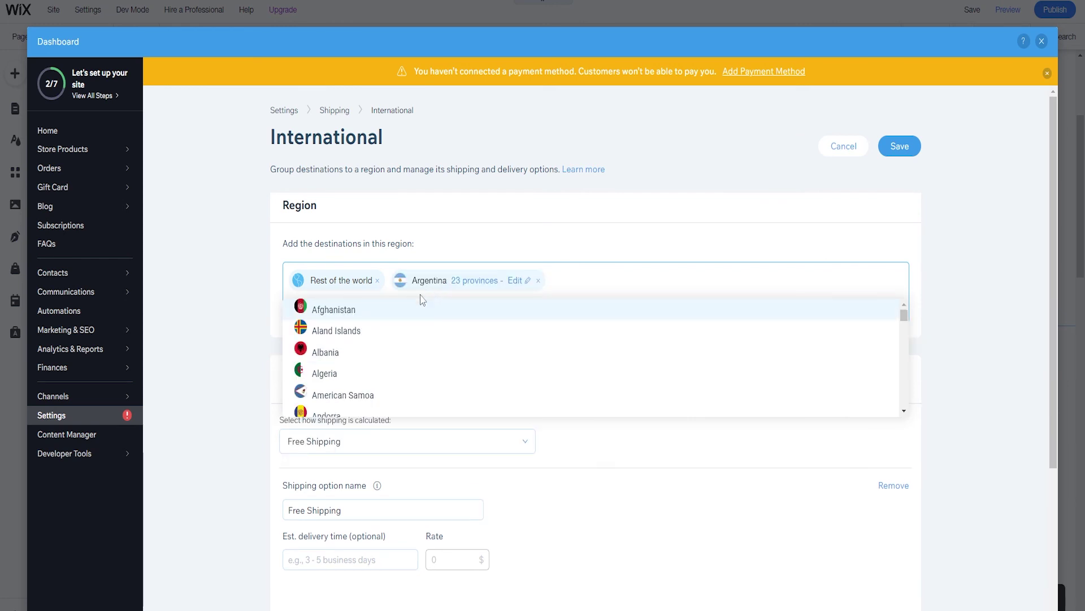
click(354, 353)
scroll(373, 379, down, 1)
scroll(356, 368, down, 6)
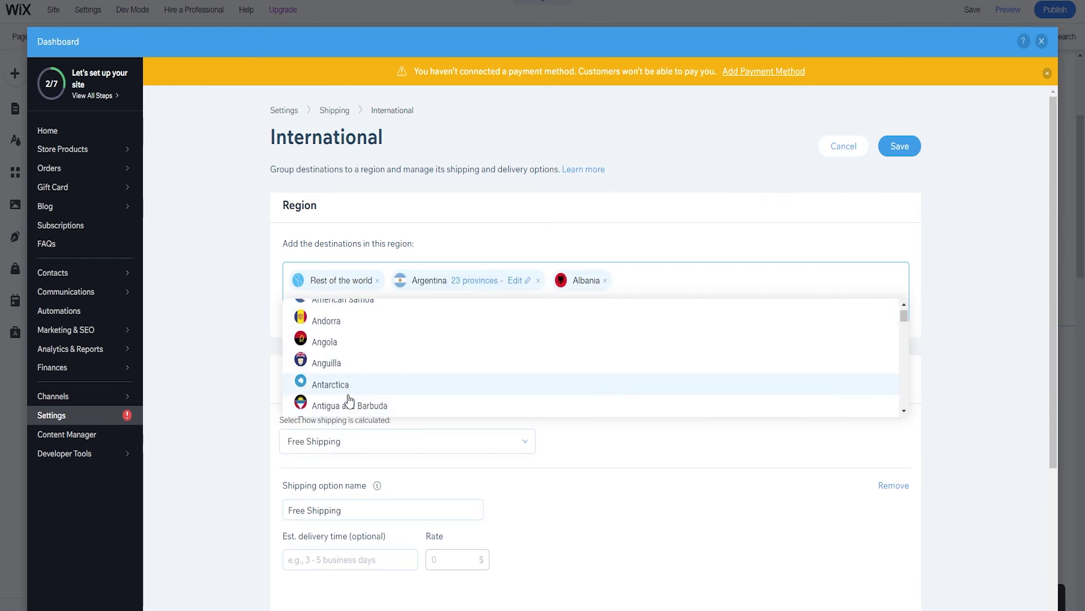
click(347, 319)
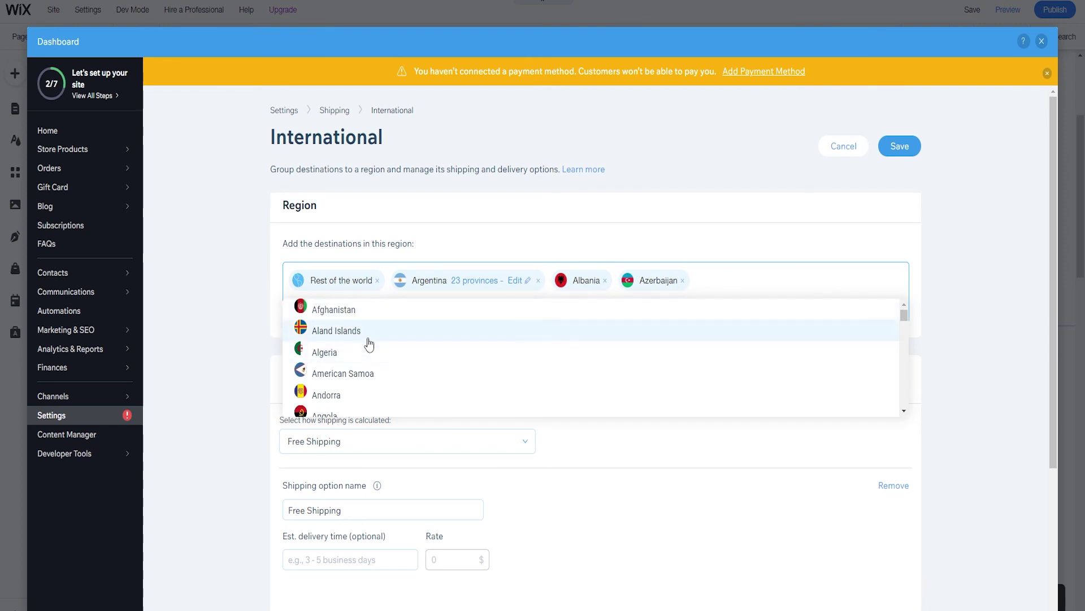
Step: Find and add United States and United Kingdom to the International region's destinations
scroll(362, 345, down, 20)
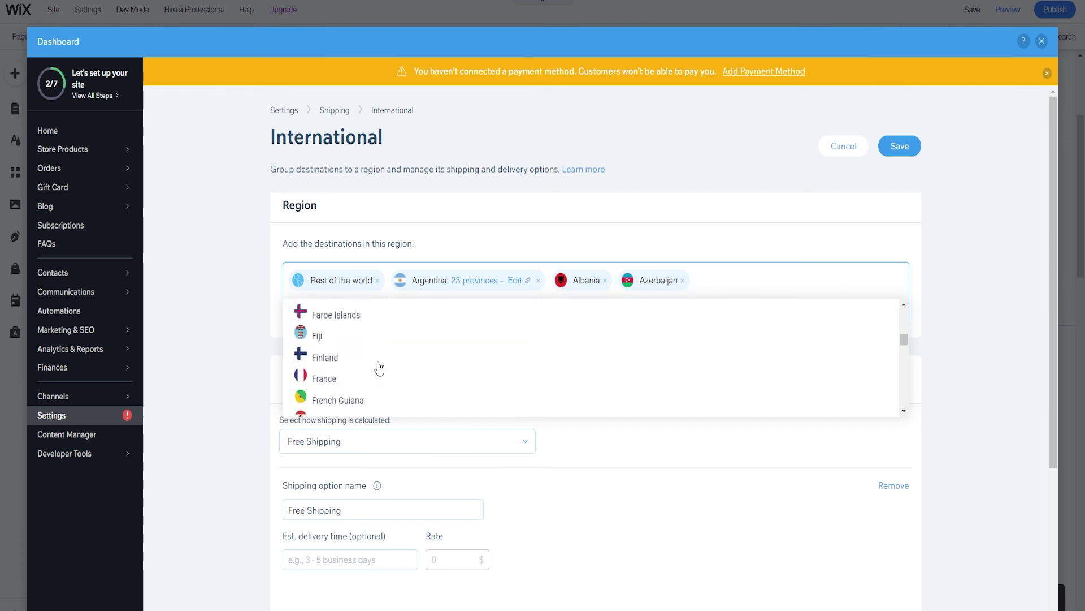
text(unite)
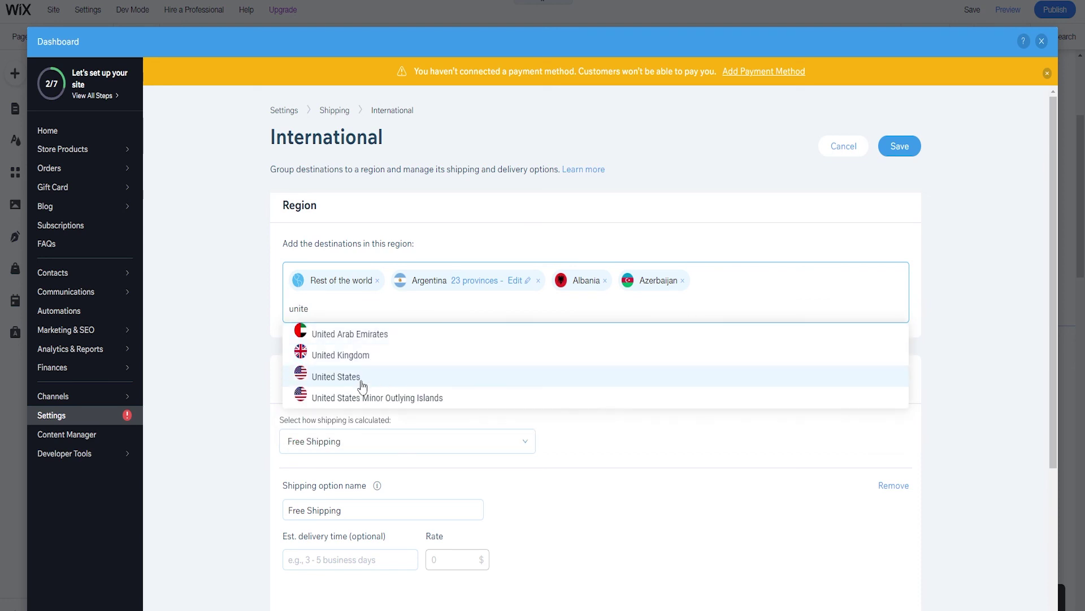
click(364, 375)
text(im)
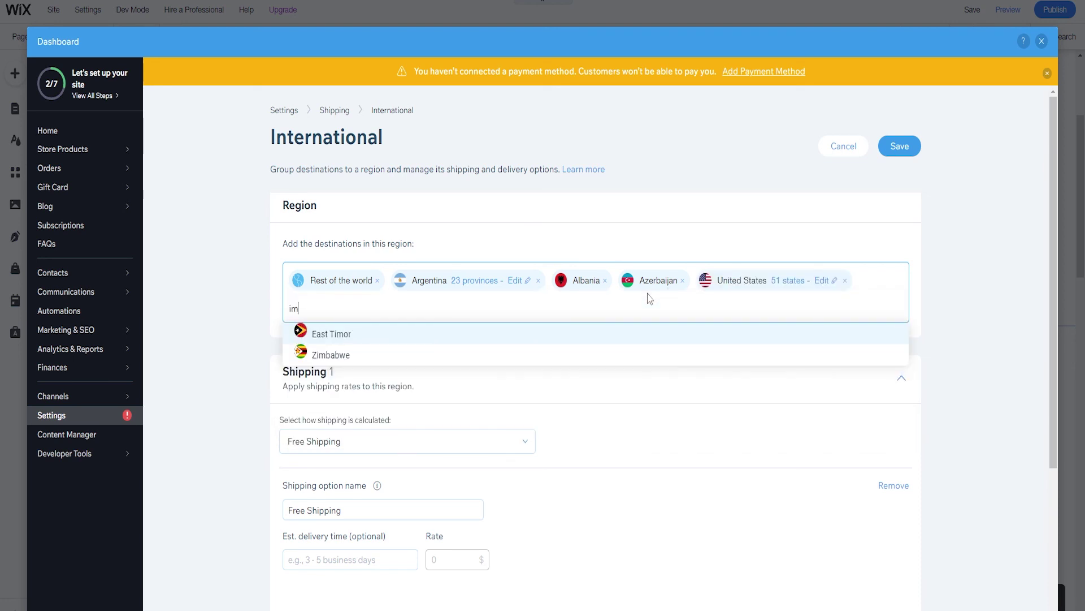
key(BackSpace)
key(BackSpace)
text(unite)
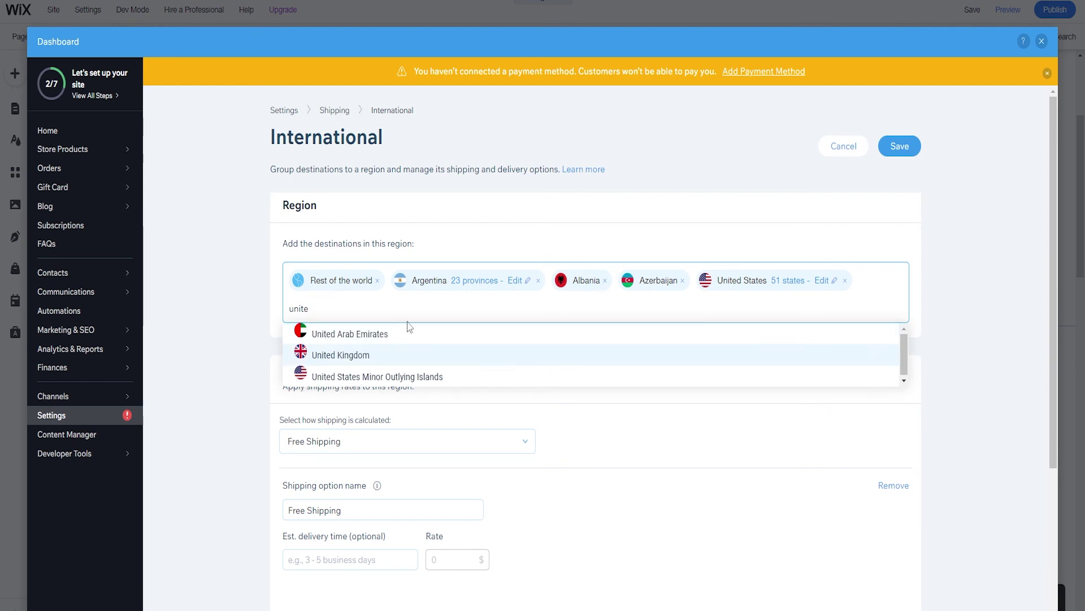
click(497, 355)
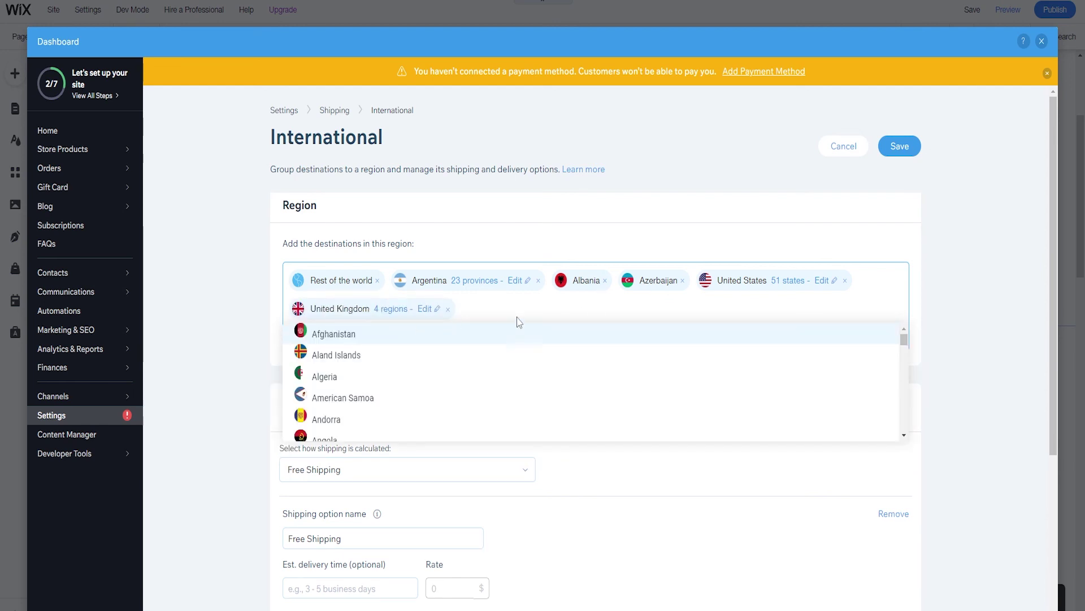
Step: Add Denmark to the International region's destinations and remove Rest of the world
click(509, 316)
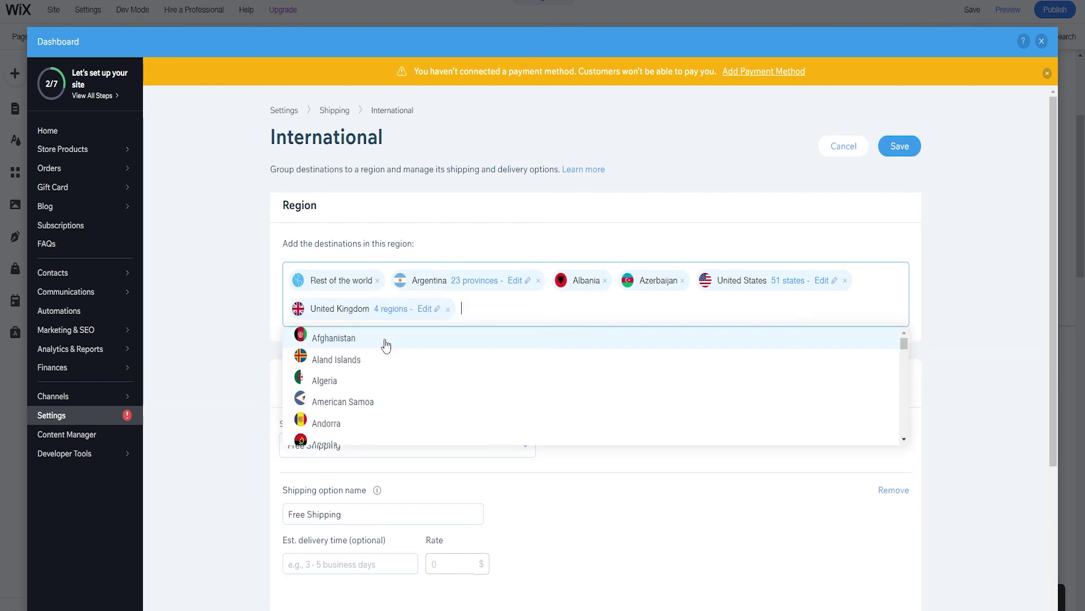
text(denmark)
click(386, 339)
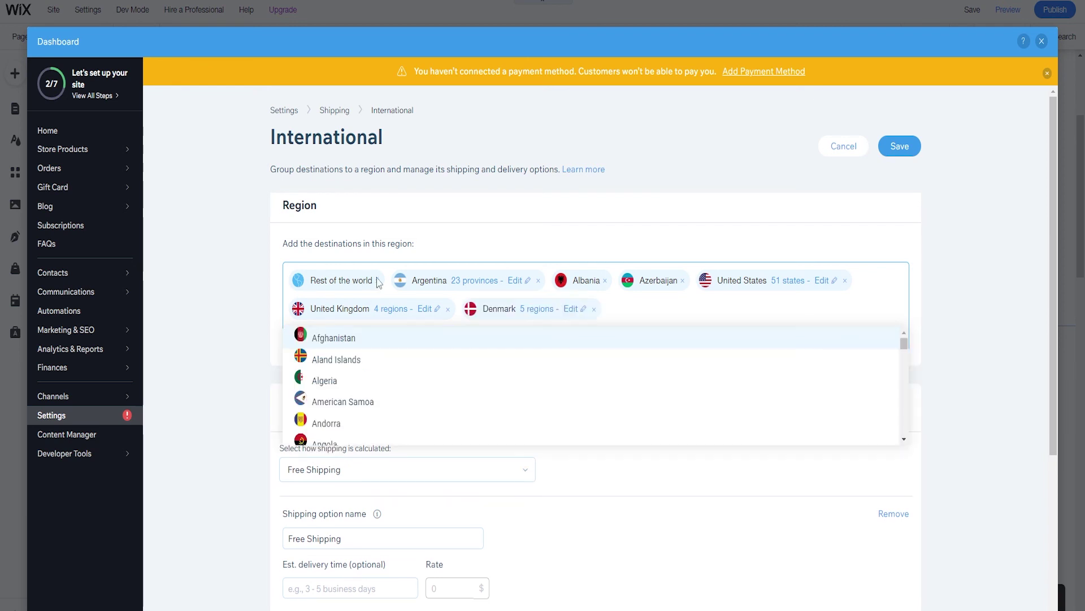
click(378, 282)
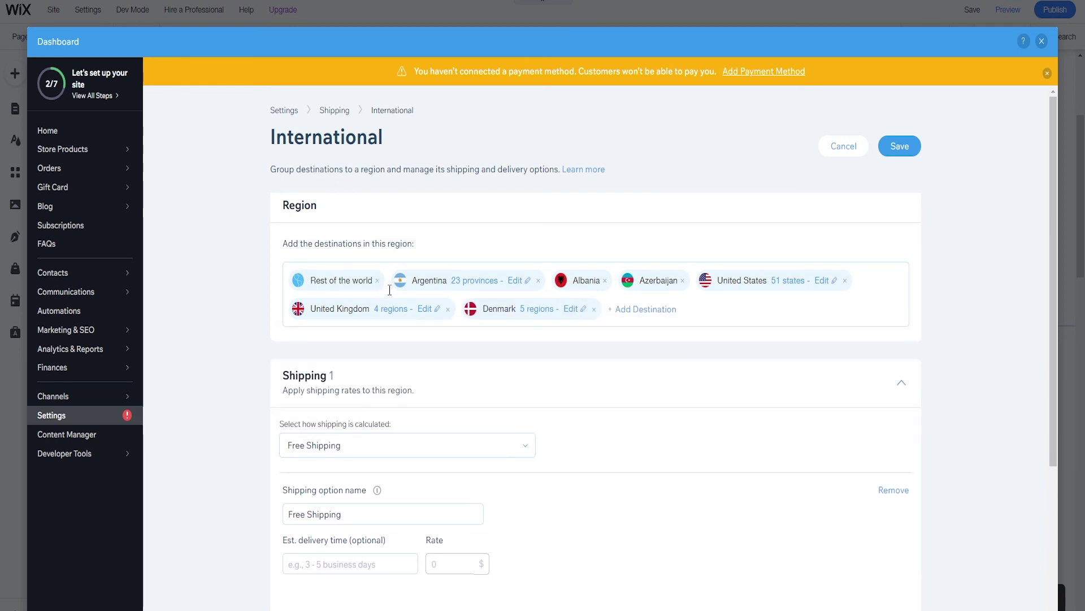
click(377, 281)
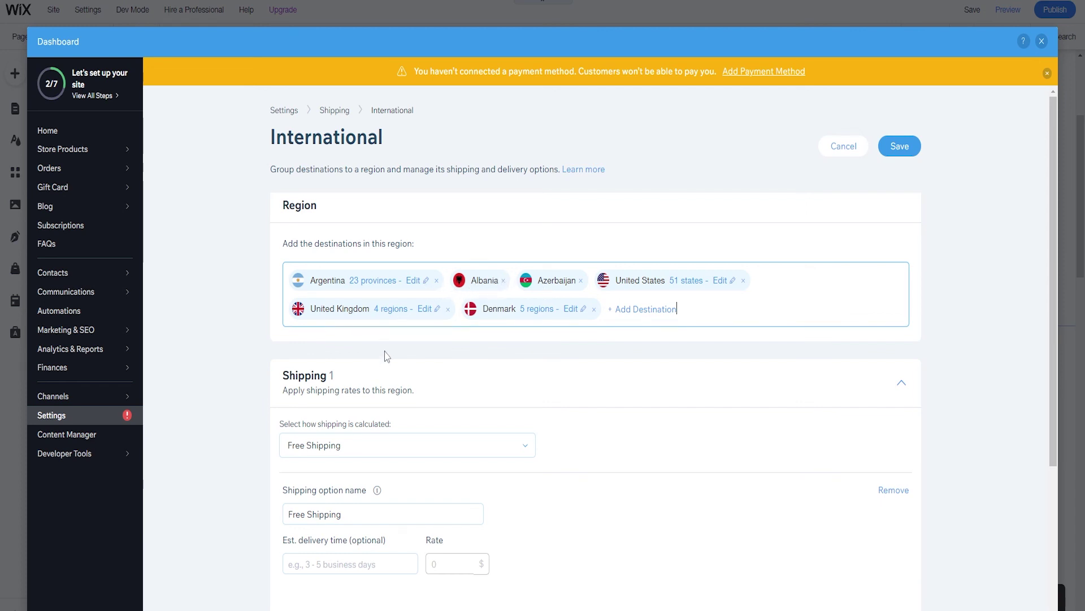
Step: Review the shipping calculation methods for the International region and choose Free Shipping
scroll(385, 350, down, 1)
click(371, 378)
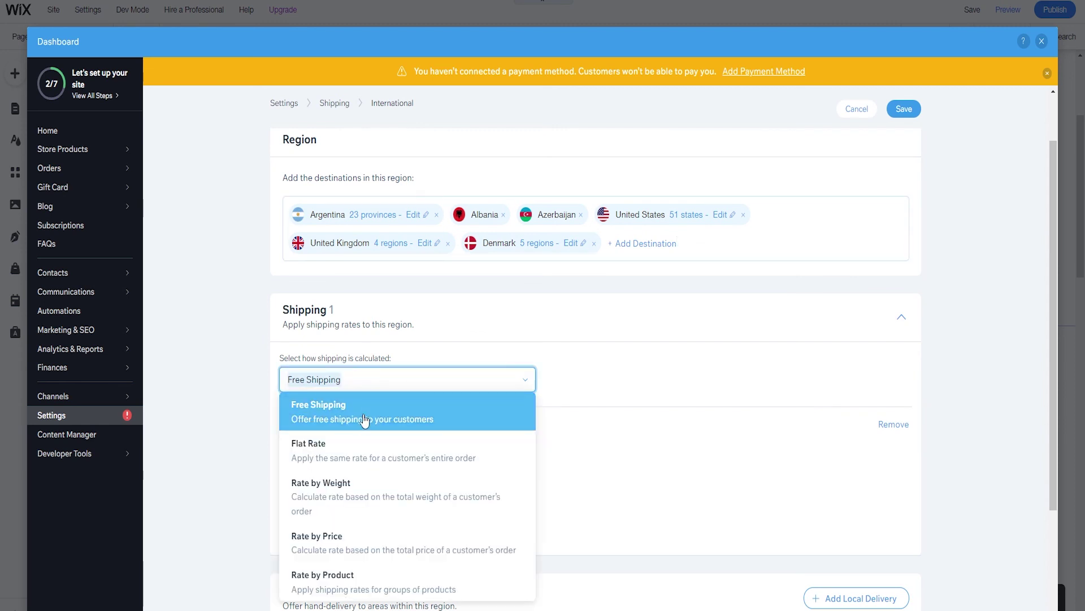
scroll(364, 420, down, 1)
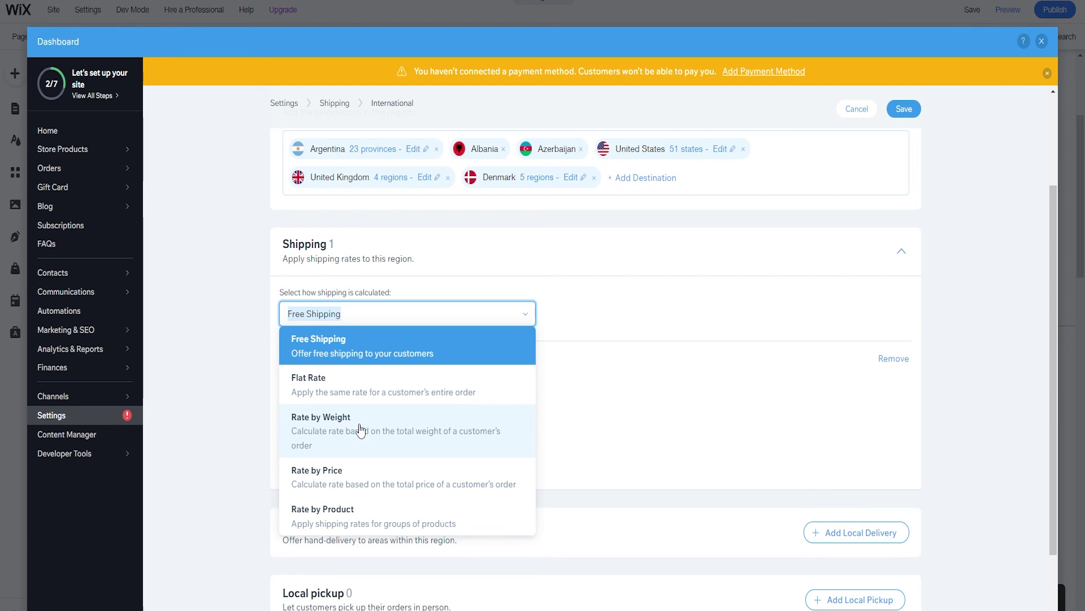
click(341, 344)
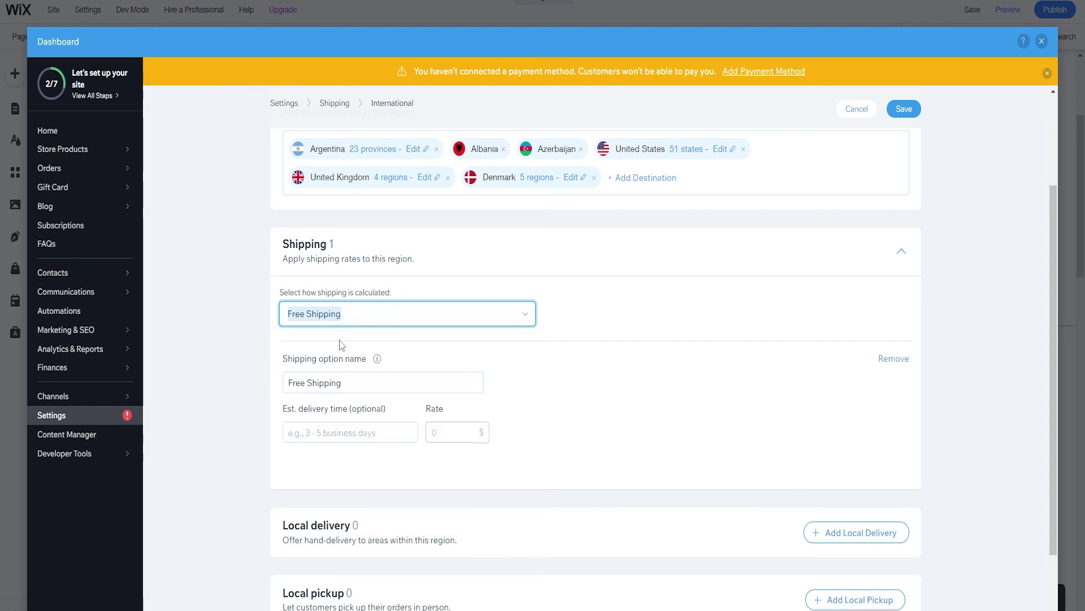
click(409, 360)
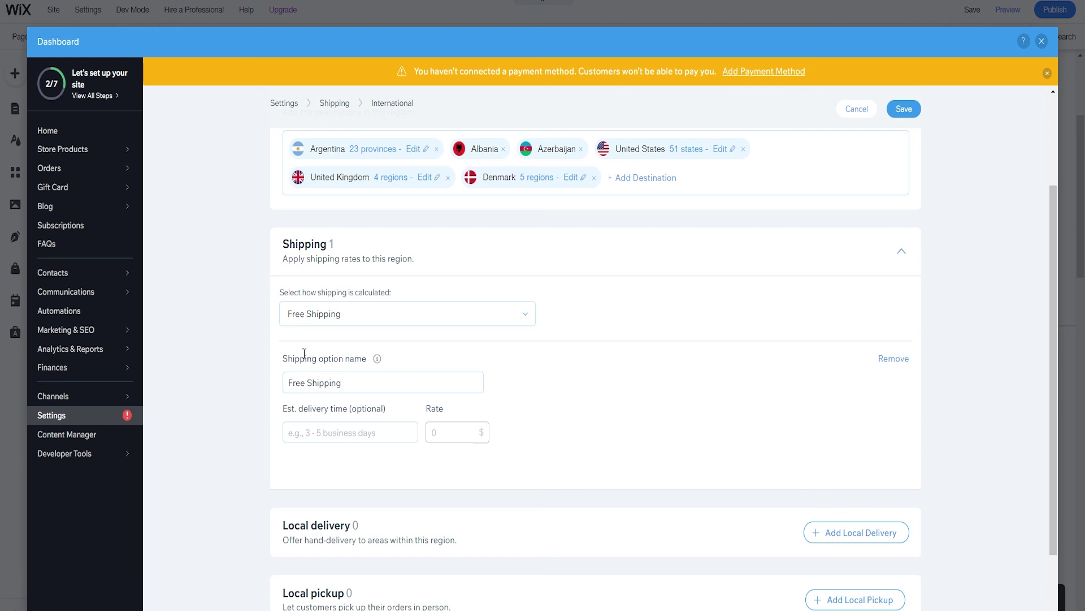
drag(281, 360, 346, 365)
click(346, 364)
scroll(351, 370, down, 1)
click(295, 323)
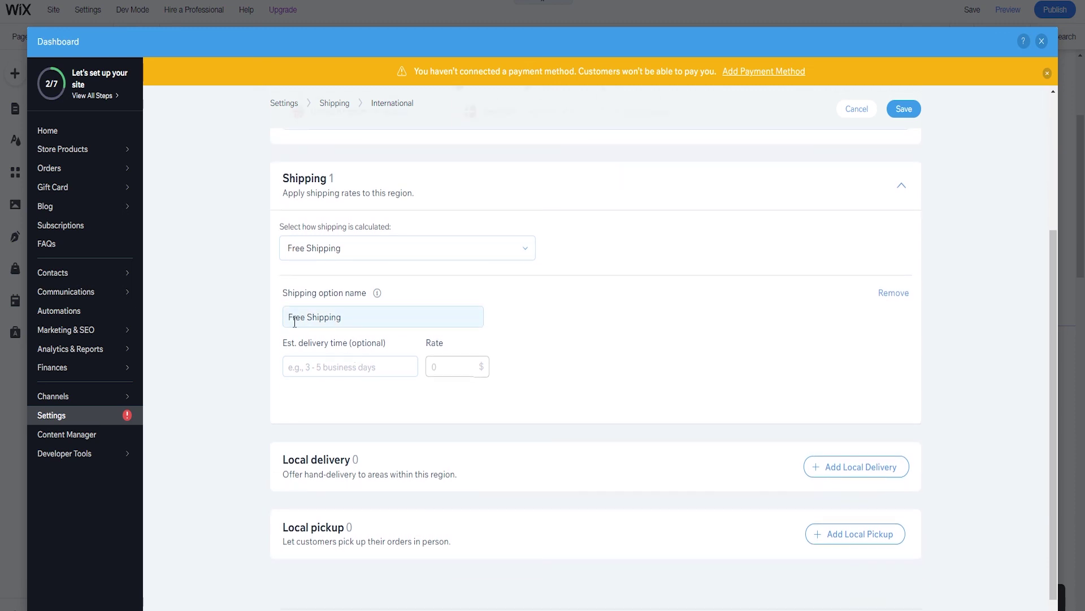
drag(343, 320, 237, 331)
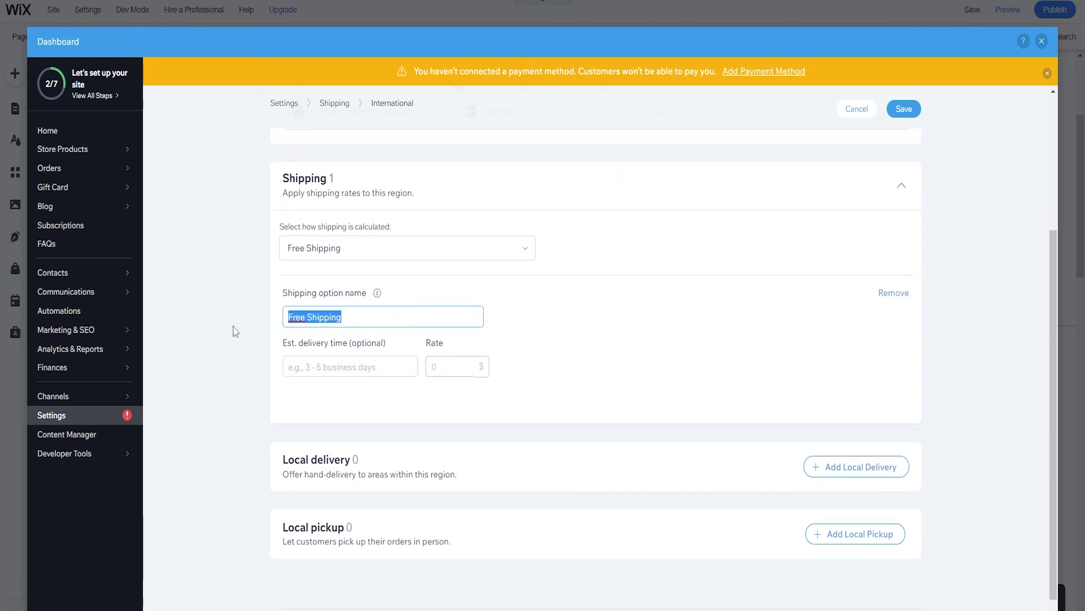
click(236, 330)
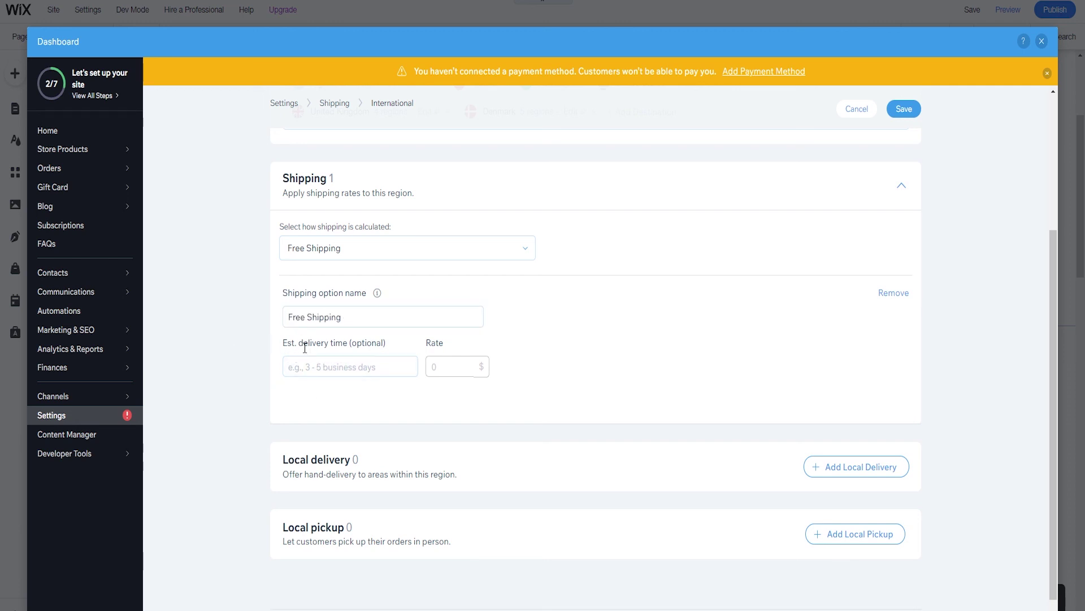
Step: Set the Free Shipping option's estimated delivery time to 10-20 and save the International region
click(307, 368)
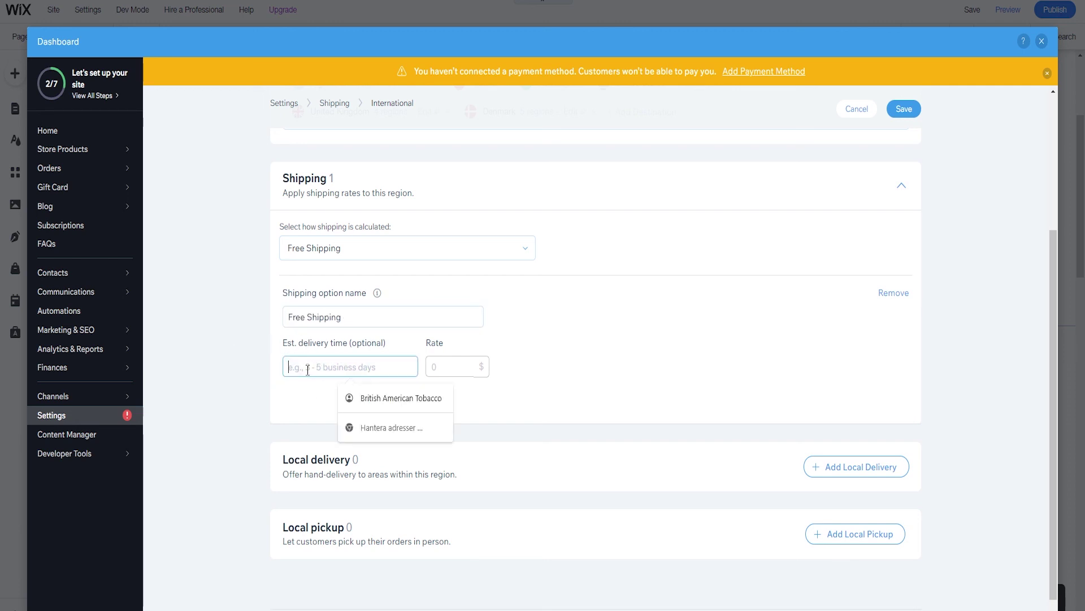
scroll(446, 380, up, 4)
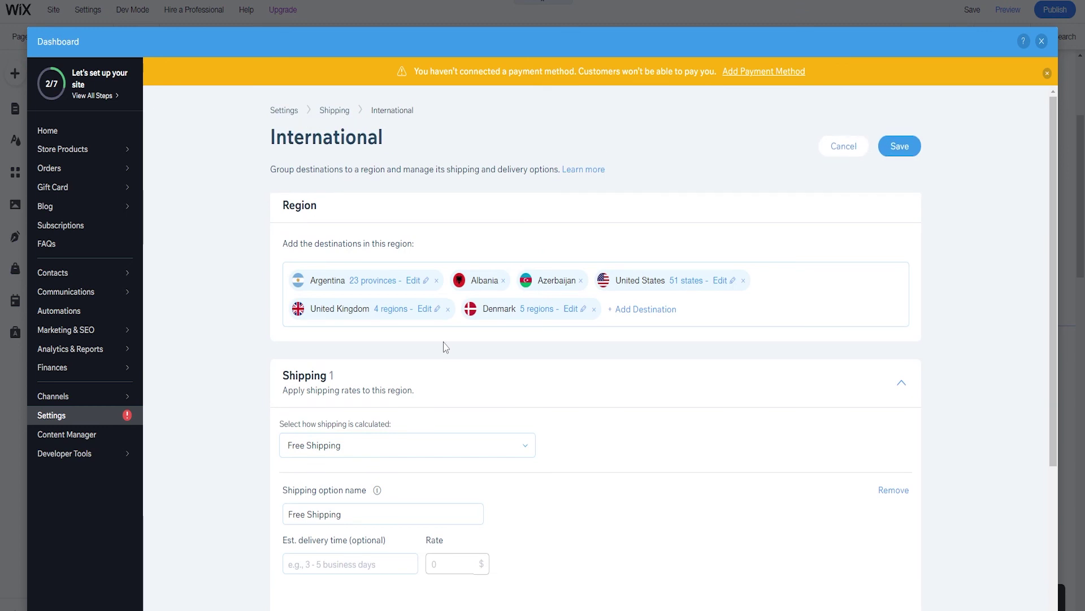
scroll(443, 274, down, 2)
click(335, 432)
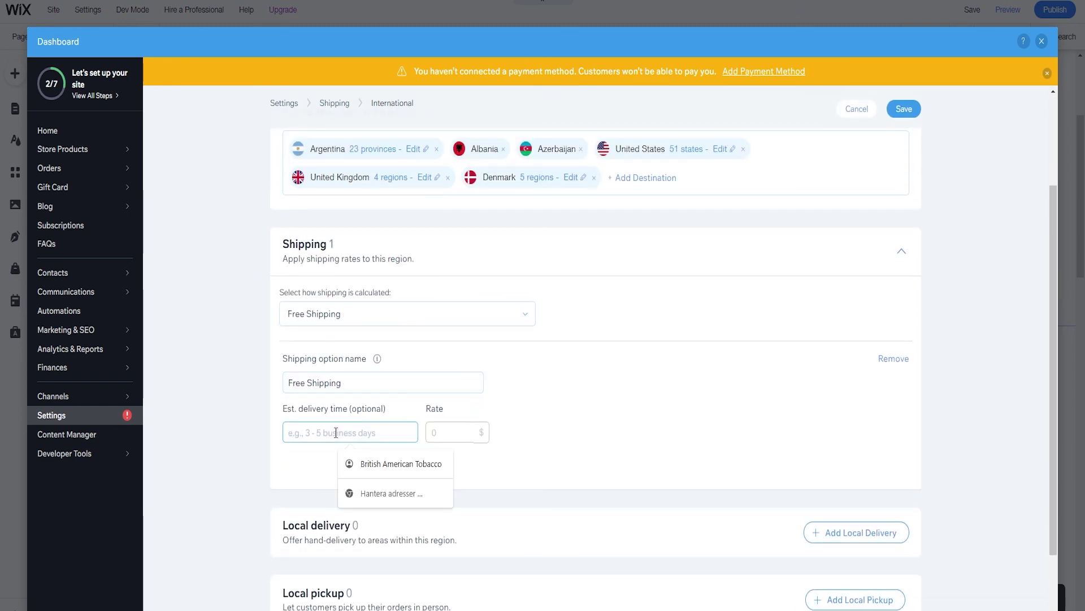
text(10/)
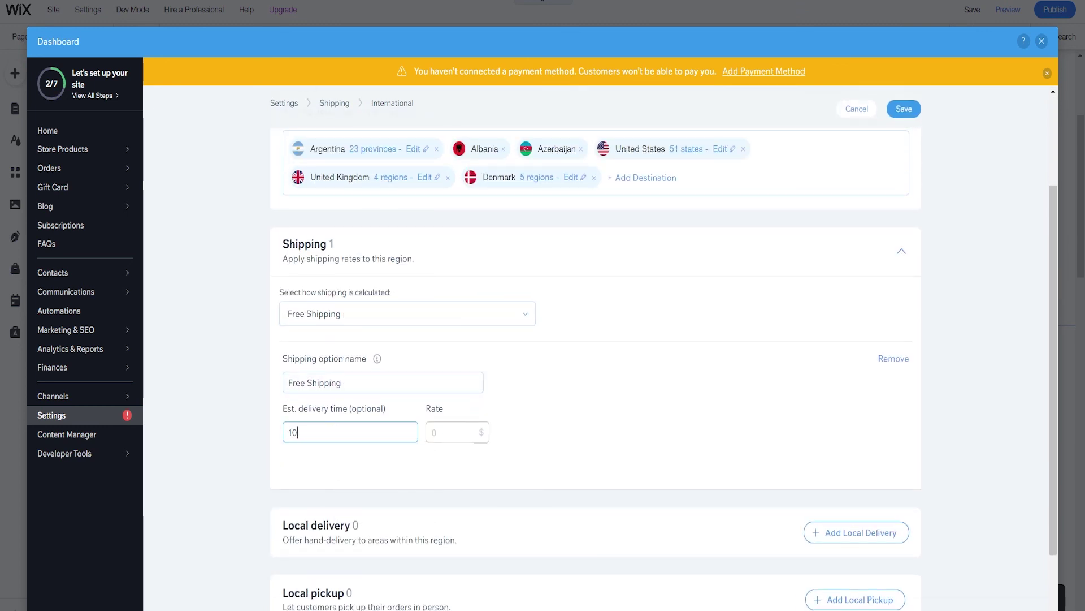
key(super+space)
double_click(547, 408)
click(454, 433)
scroll(454, 346, down, 2)
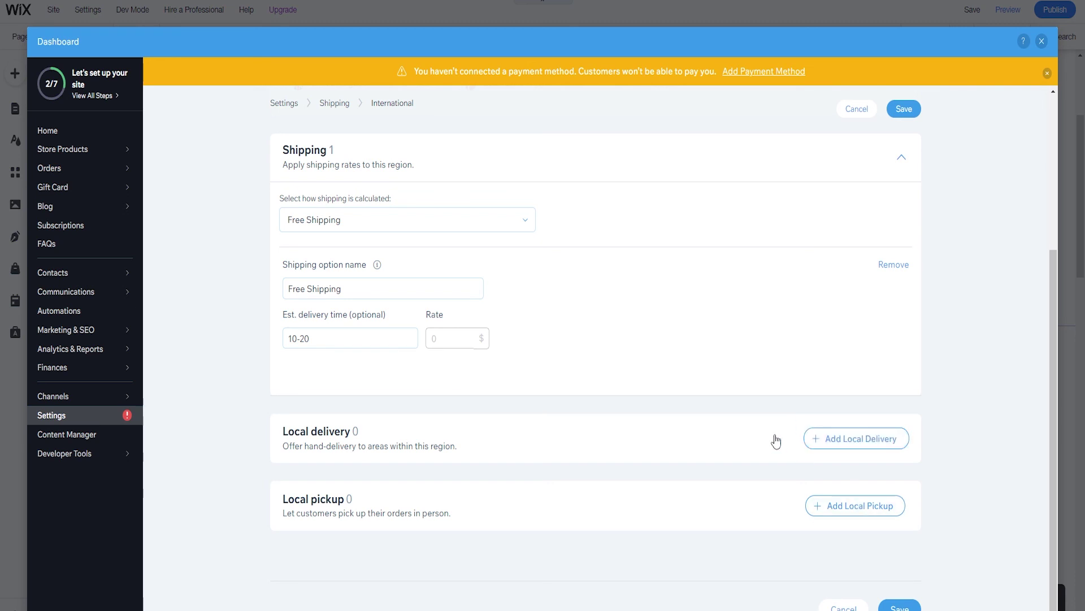
scroll(607, 396, up, 4)
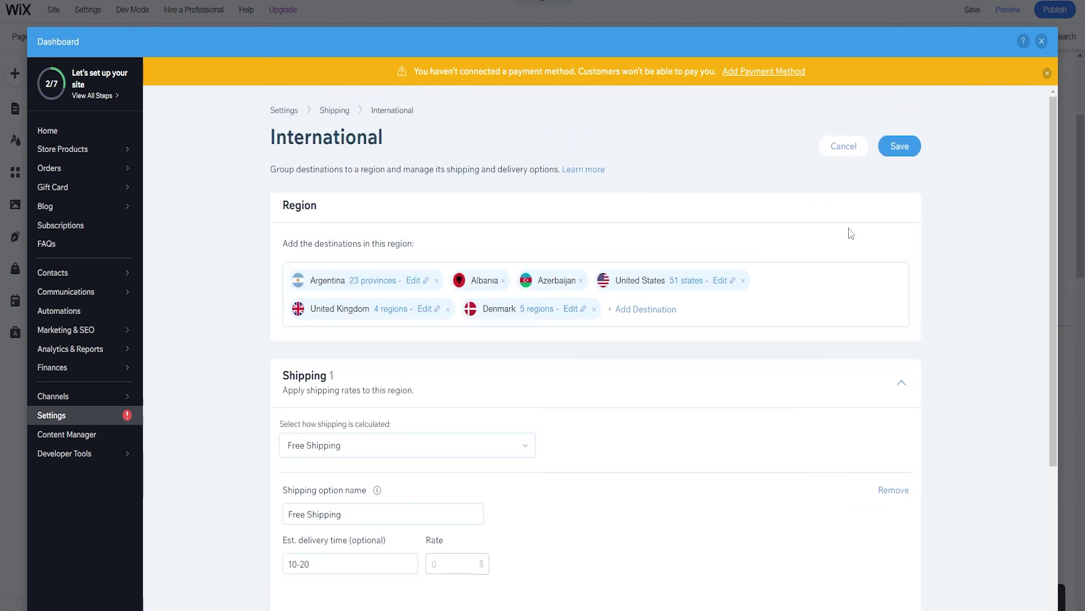
click(904, 149)
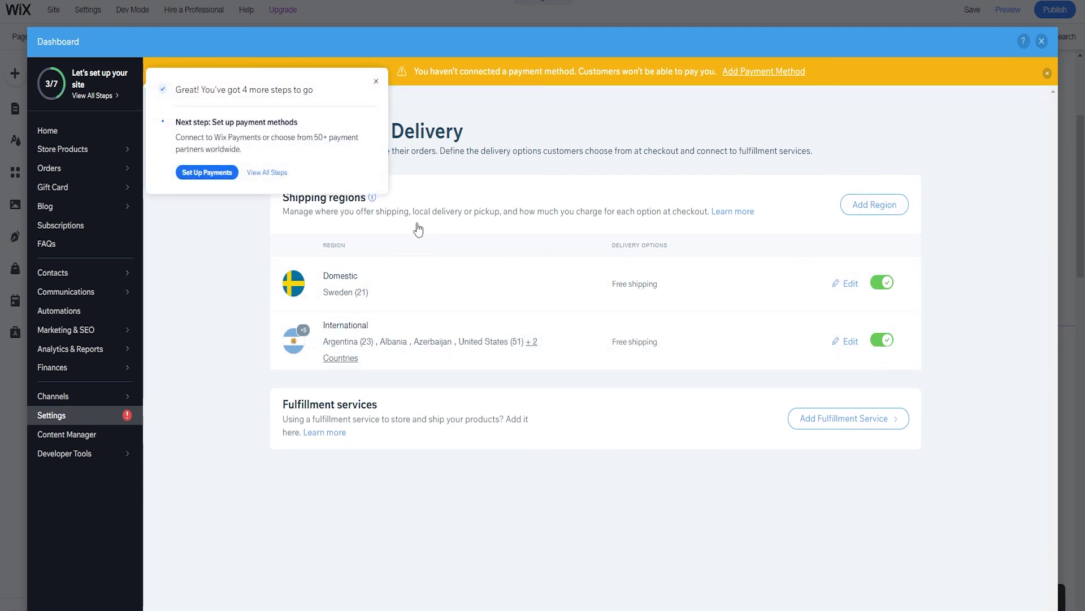
Step: Return to the main settings page and review the eCommerce & Finance, Communications and Advanced options
click(284, 110)
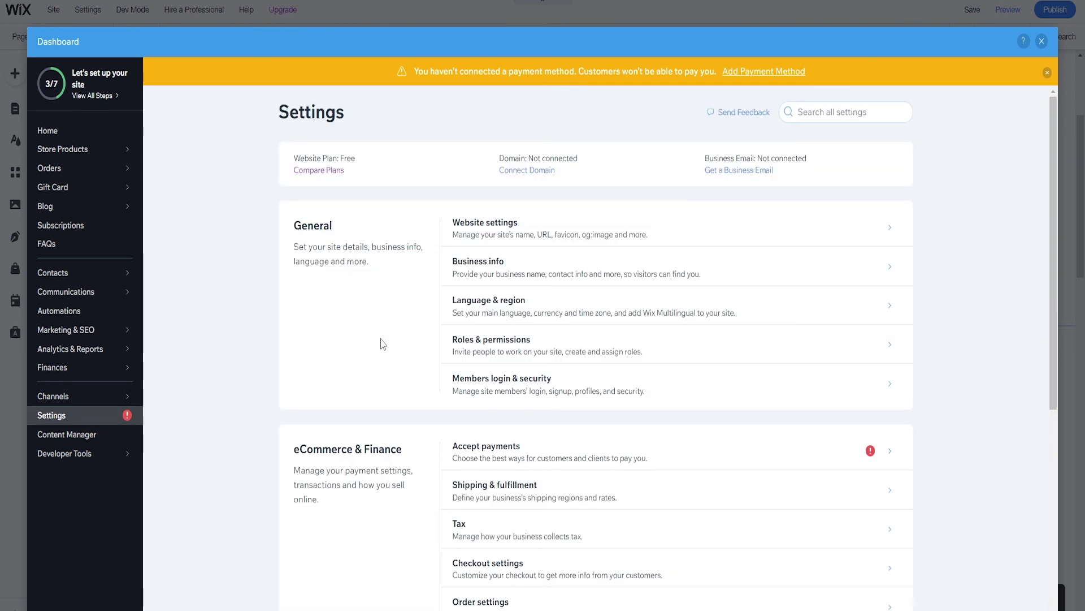
scroll(509, 374, down, 2)
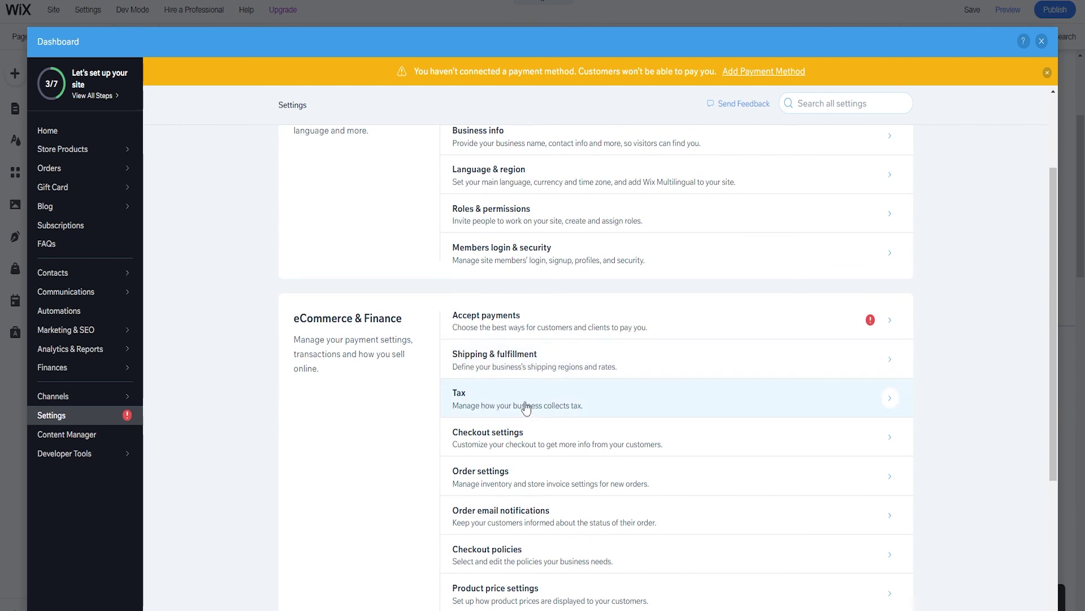
scroll(526, 406, down, 1)
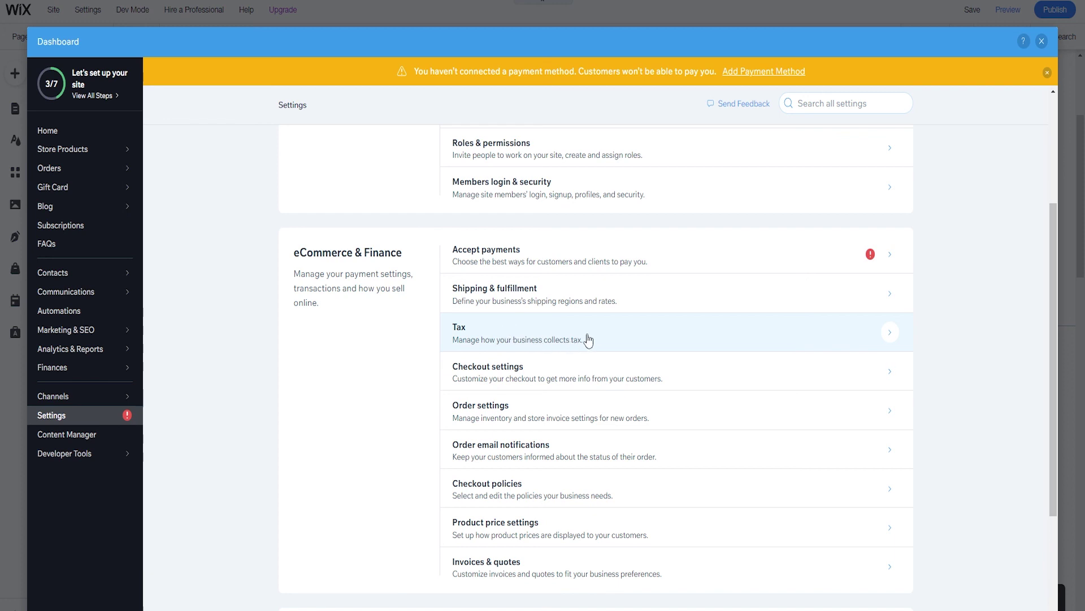
scroll(590, 346, down, 1)
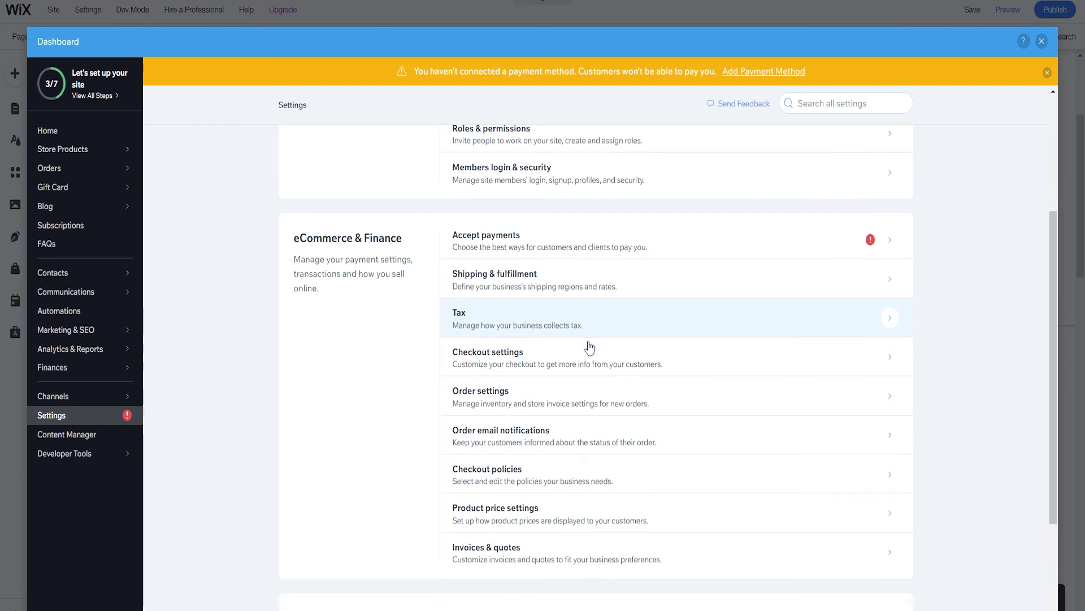
scroll(590, 347, down, 1)
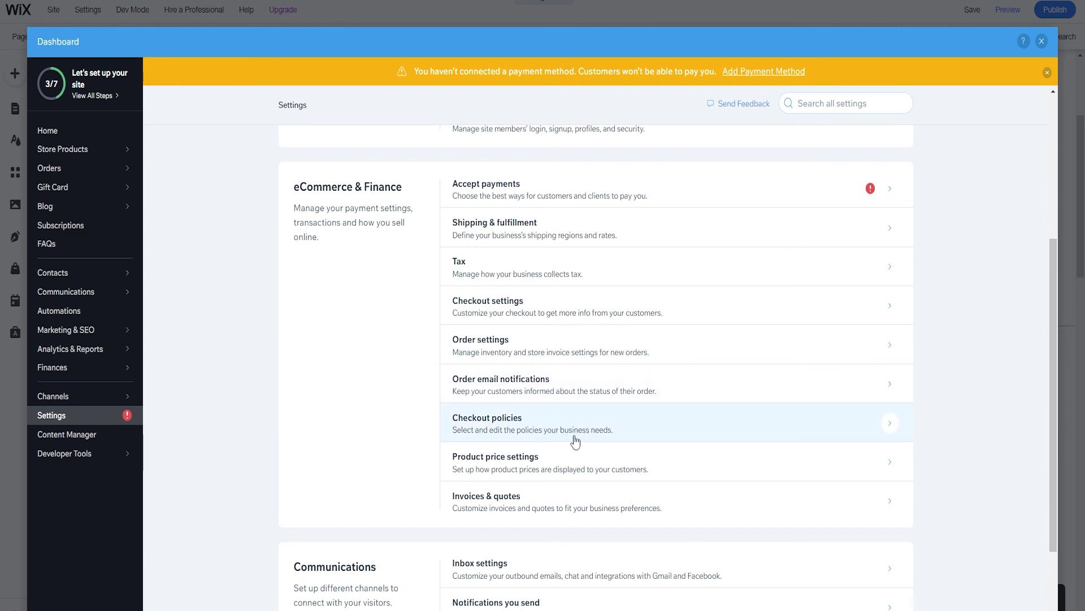
scroll(546, 429, down, 1)
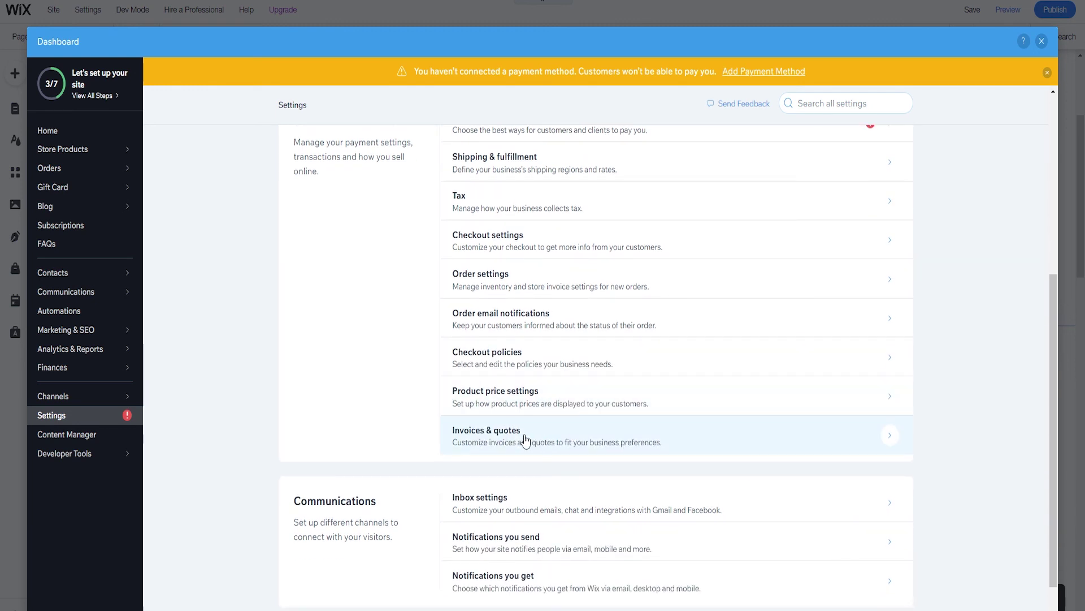
scroll(523, 436, down, 2)
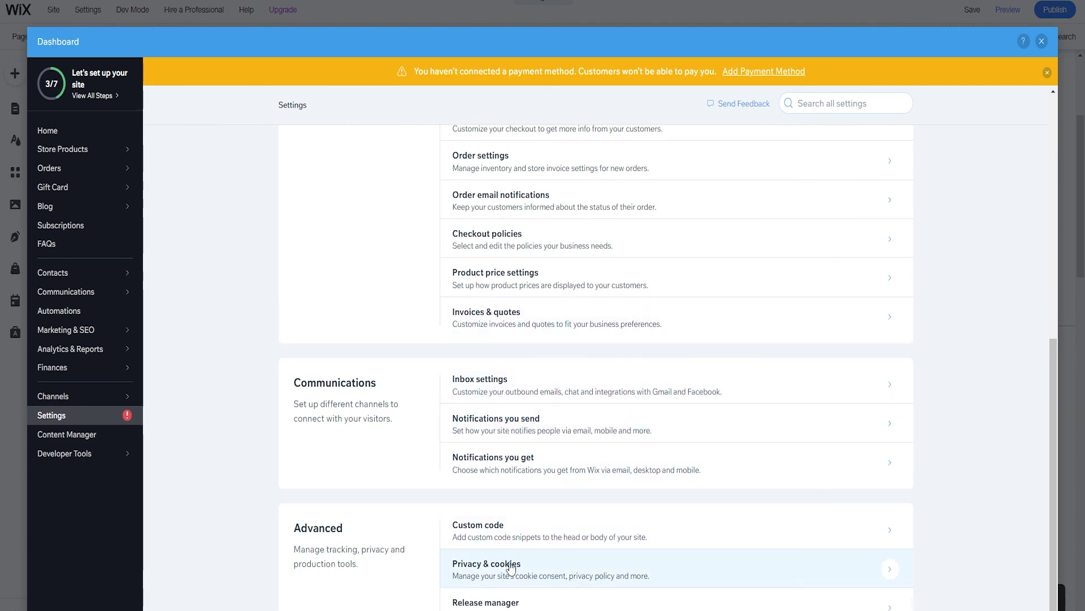
scroll(511, 567, up, 4)
scroll(516, 514, down, 3)
scroll(427, 395, up, 3)
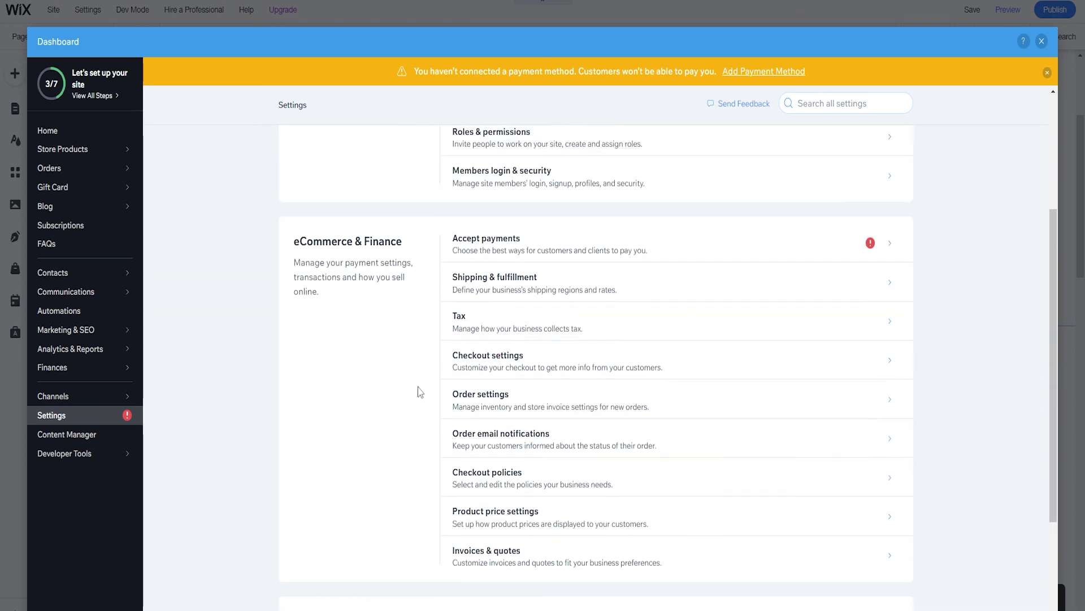
scroll(420, 392, up, 4)
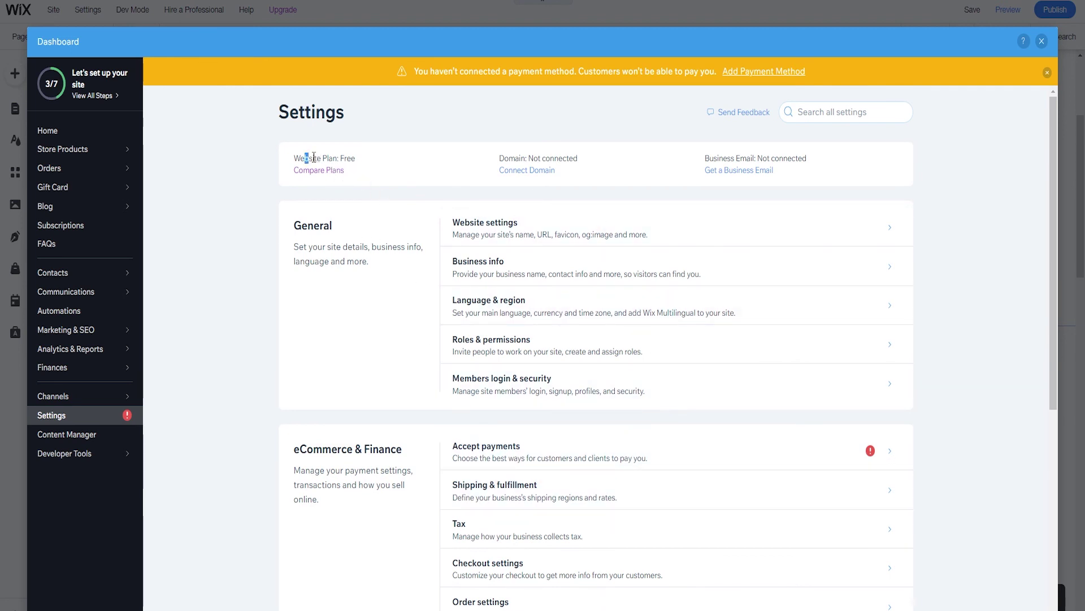
Step: Check the website plan and domain connection status in the settings overview
drag(314, 158, 355, 158)
click(355, 158)
drag(499, 158, 586, 165)
click(585, 167)
Step: Close the dashboard and look over the home page's product gallery and Instagram feed in the editor
click(1041, 42)
scroll(491, 265, down, 7)
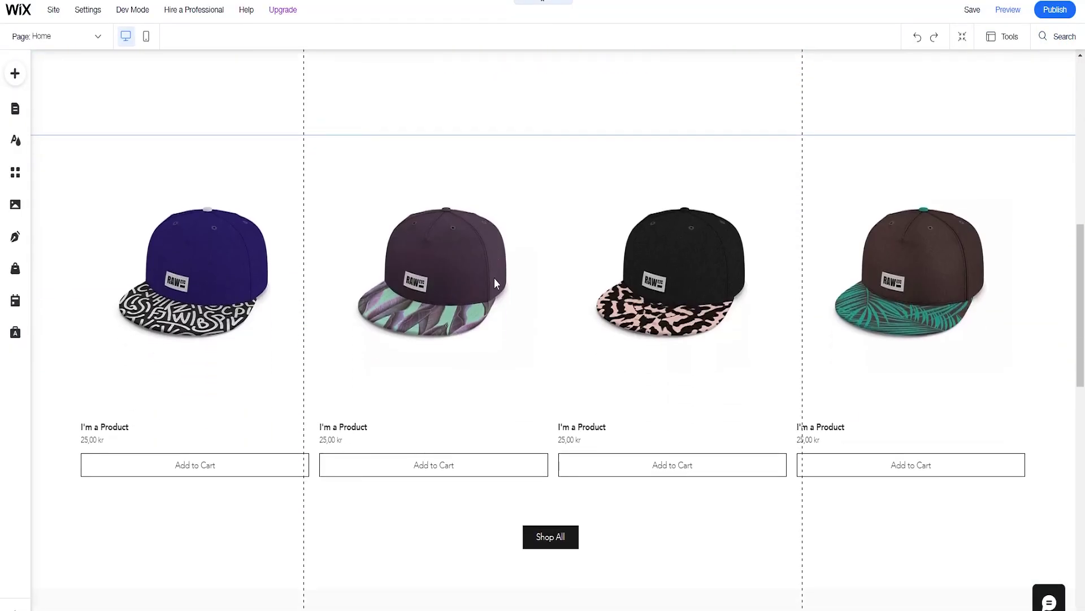
scroll(494, 277, down, 3)
scroll(497, 291, down, 4)
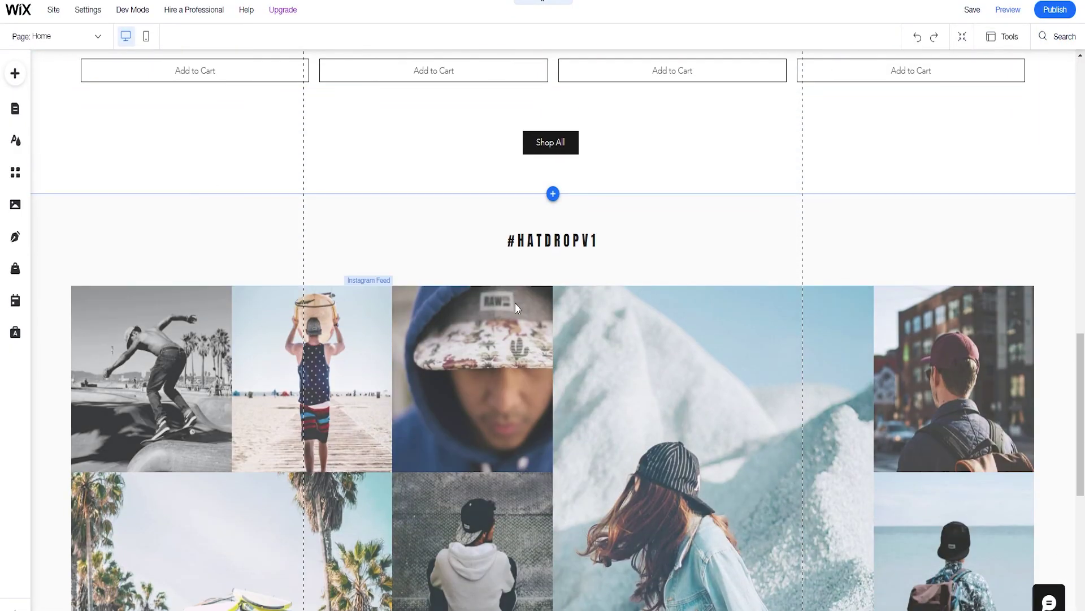
scroll(512, 302, up, 12)
scroll(499, 305, up, 3)
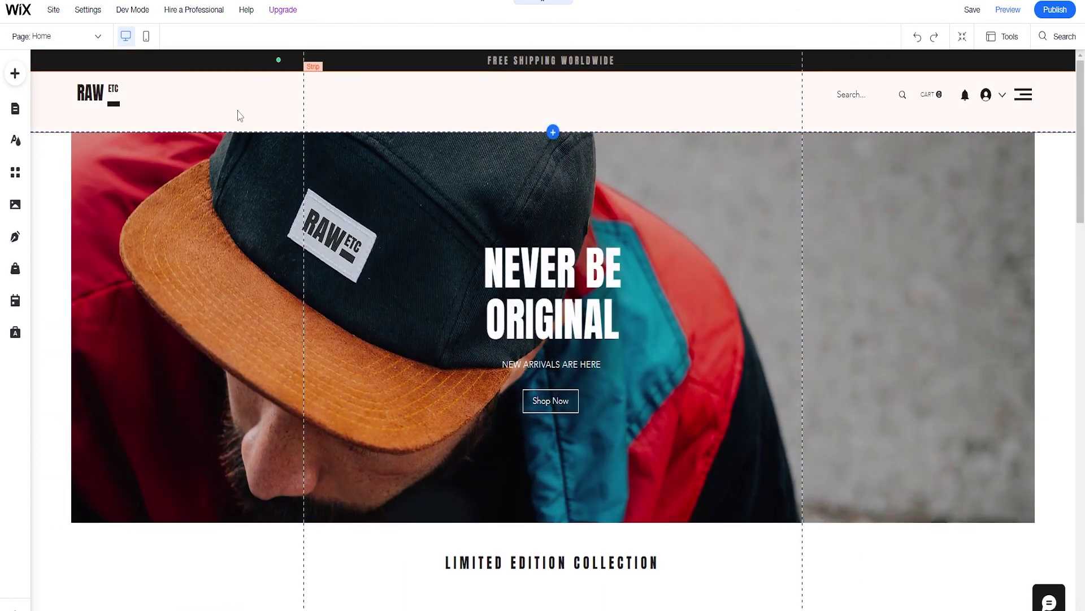
Step: Publish the site and open the live version to look it over
click(1055, 10)
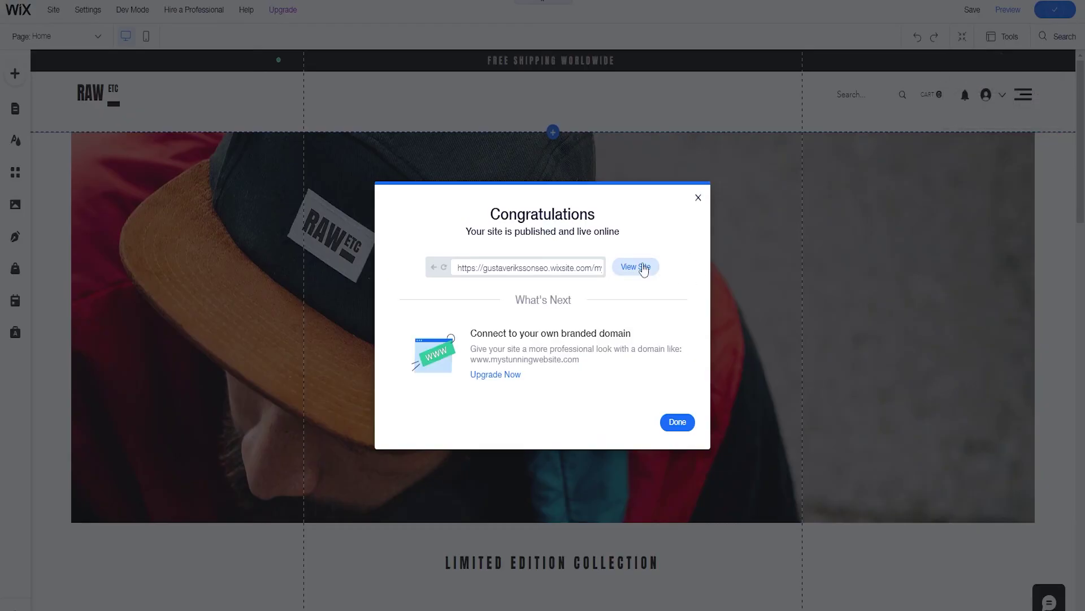
click(643, 268)
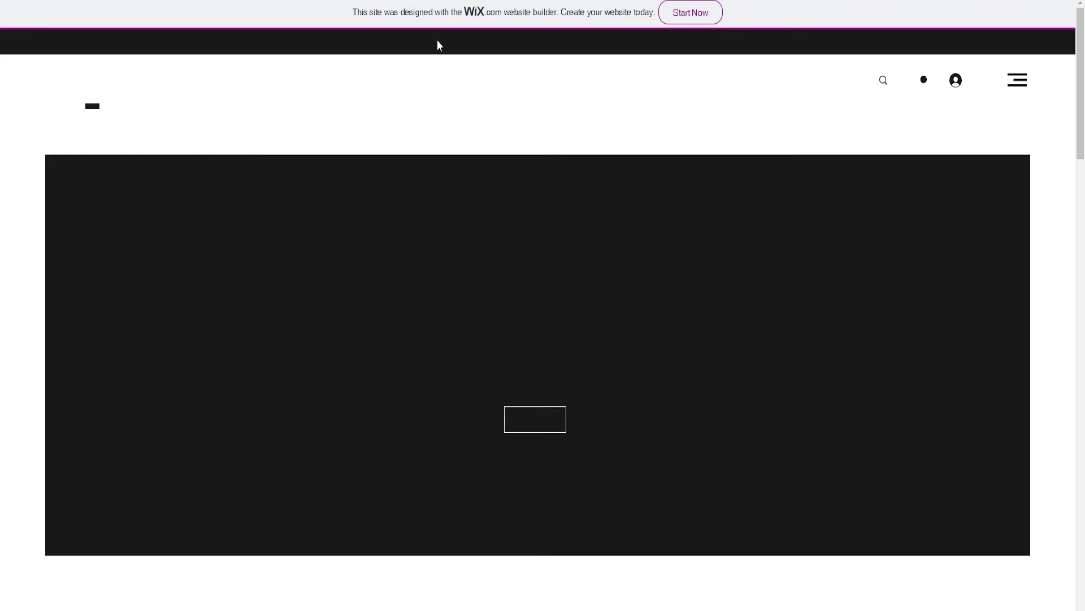
scroll(468, 151, down, 3)
scroll(463, 147, down, 5)
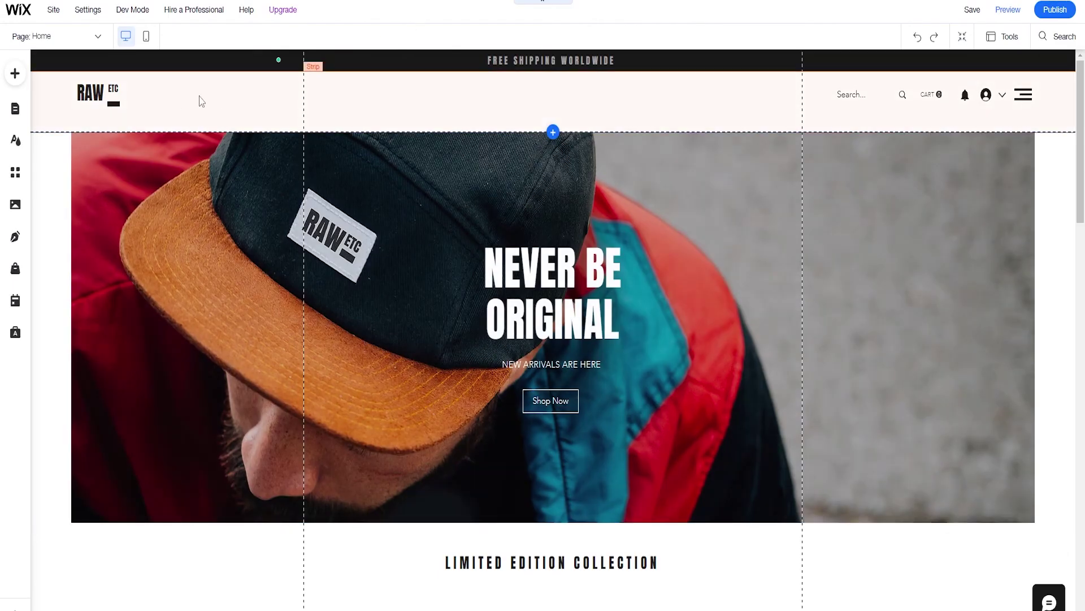
Step: Switch the editor to the About Us page and select its strip with the text and skateboarder image
click(68, 37)
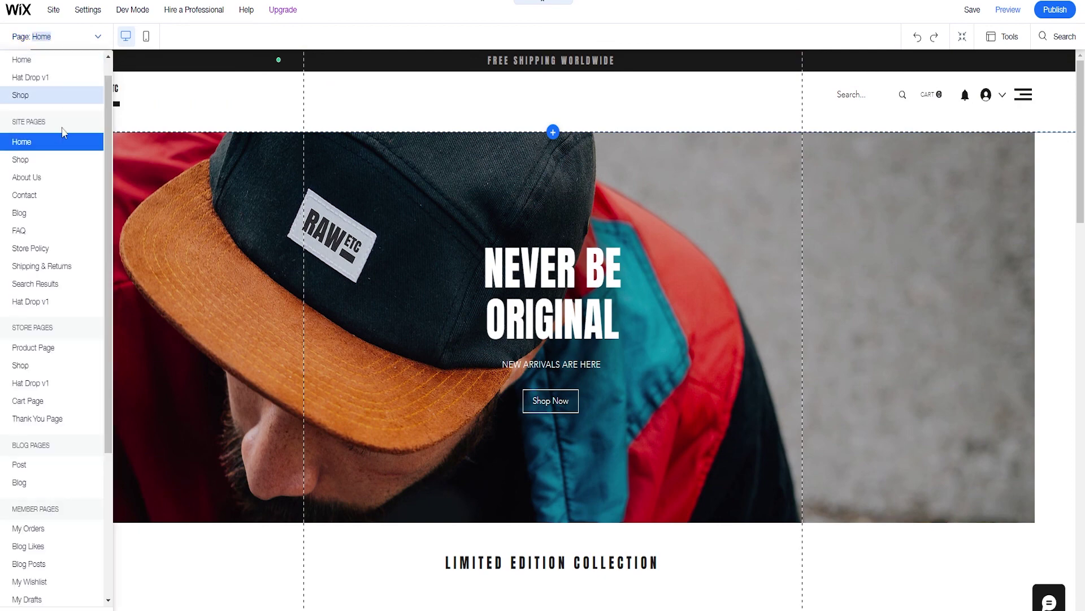
click(46, 178)
scroll(342, 240, down, 1)
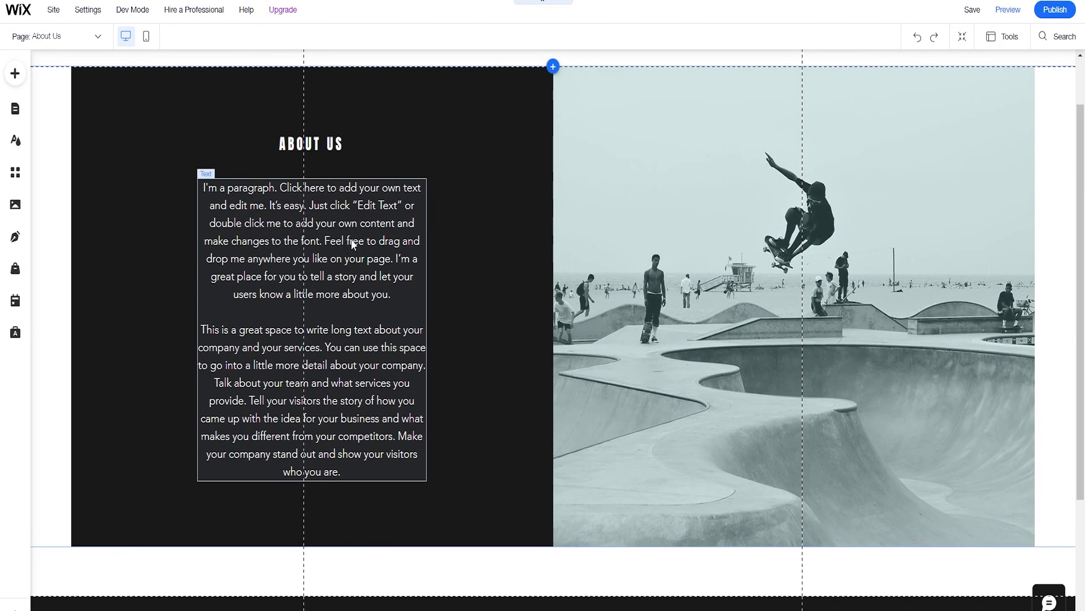
click(670, 220)
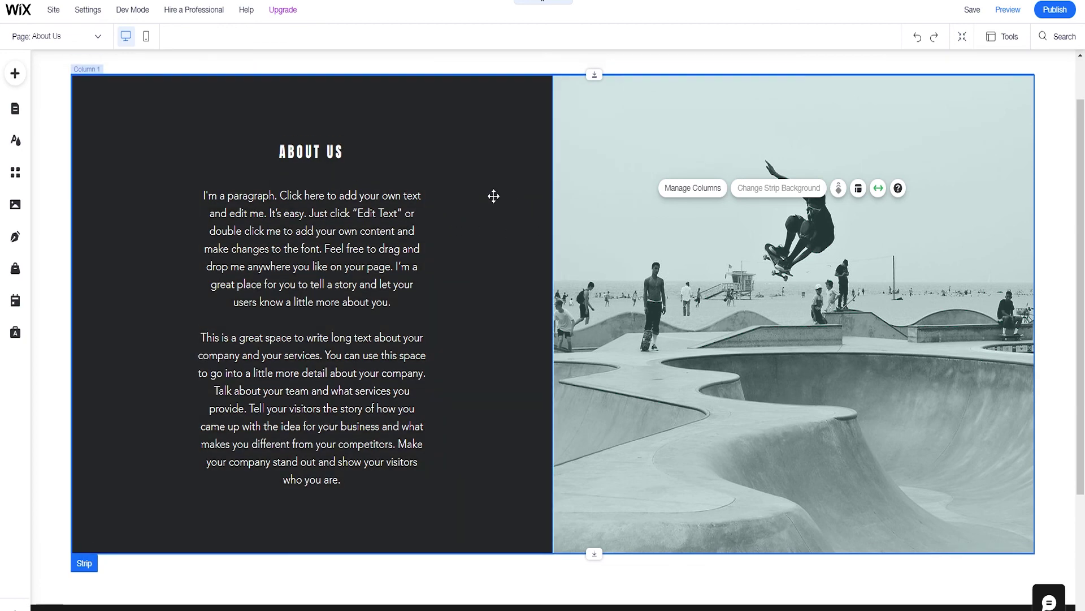
scroll(493, 196, up, 2)
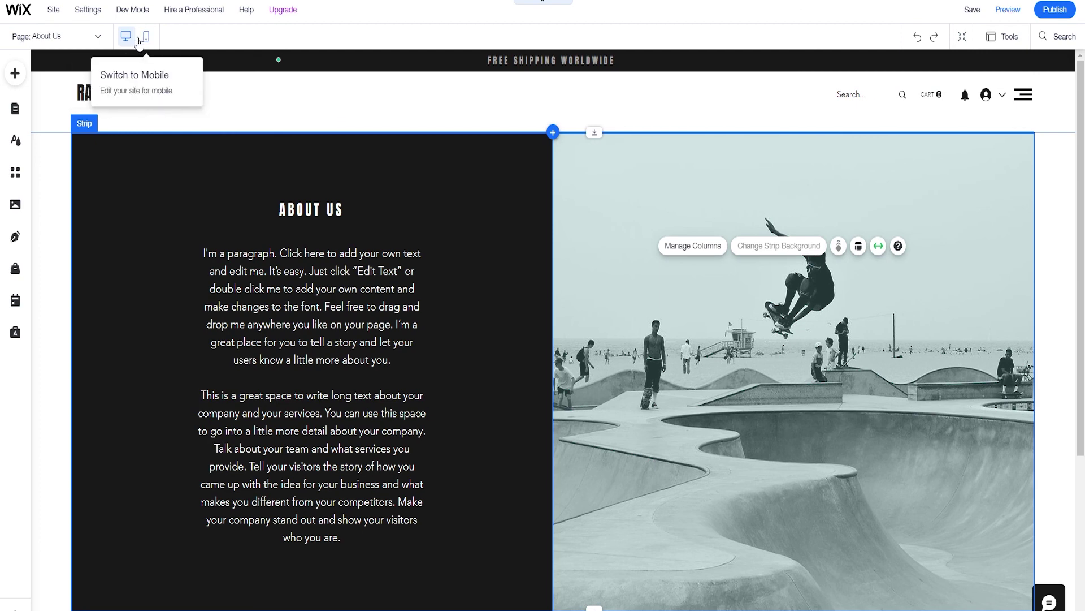
Step: Switch to the mobile version of the site and review the About Us page's layout
click(145, 37)
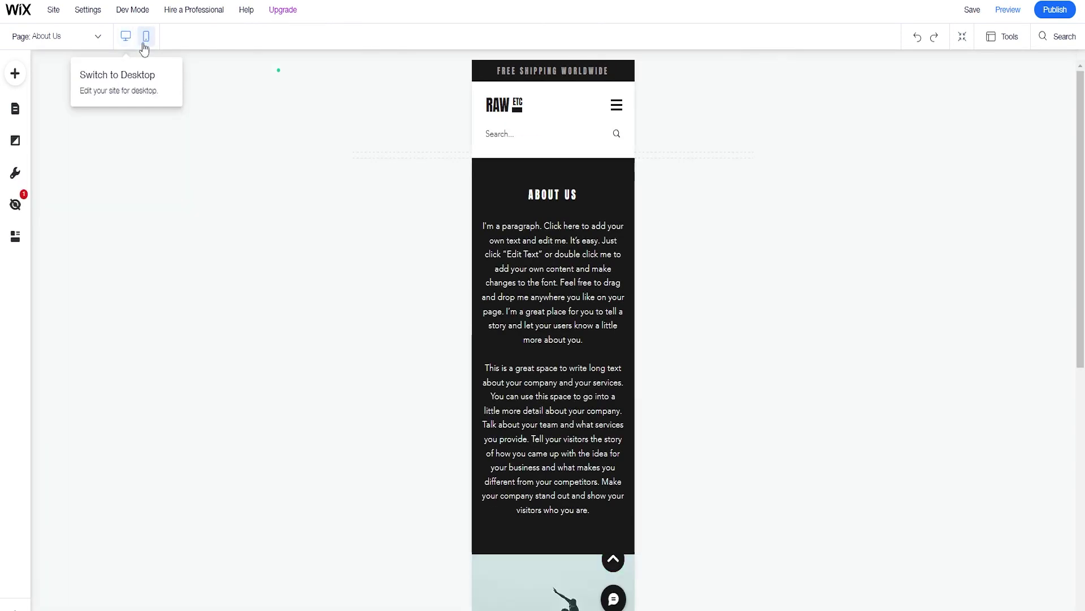
scroll(556, 248, down, 3)
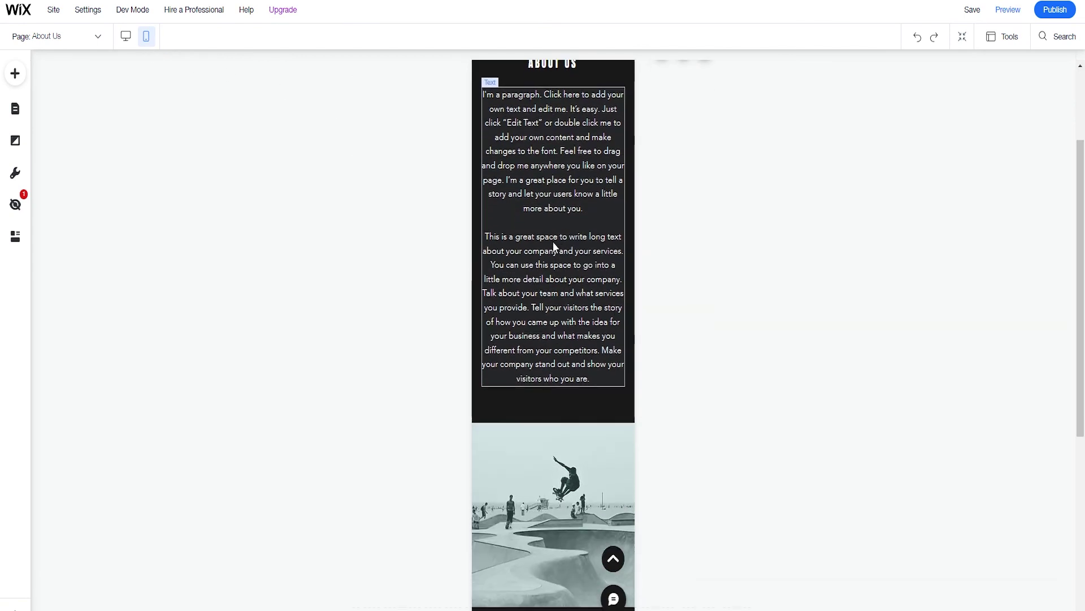
scroll(557, 237, up, 3)
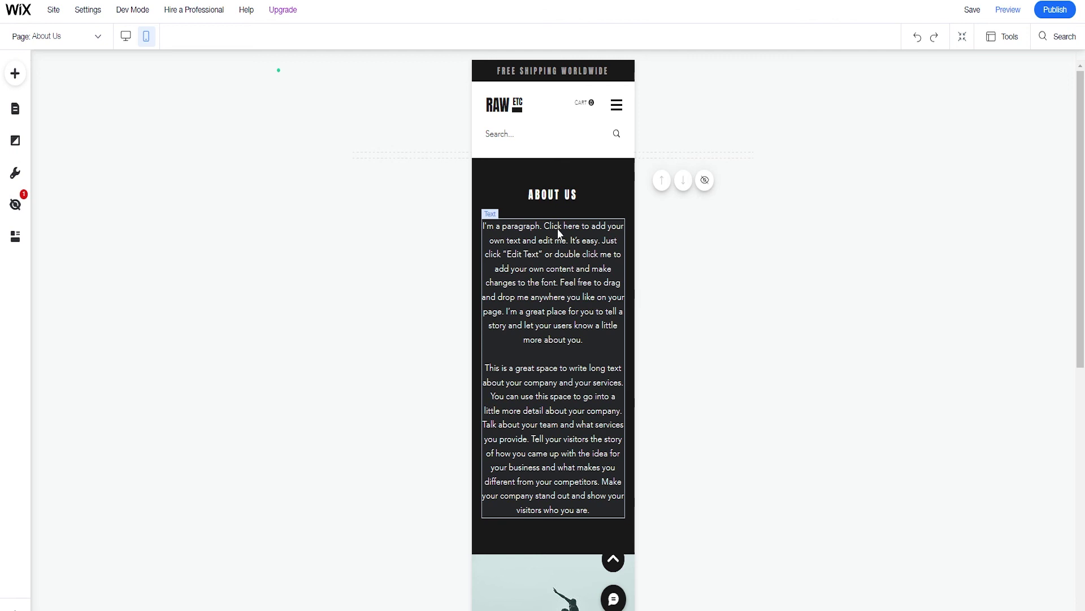
scroll(559, 233, down, 2)
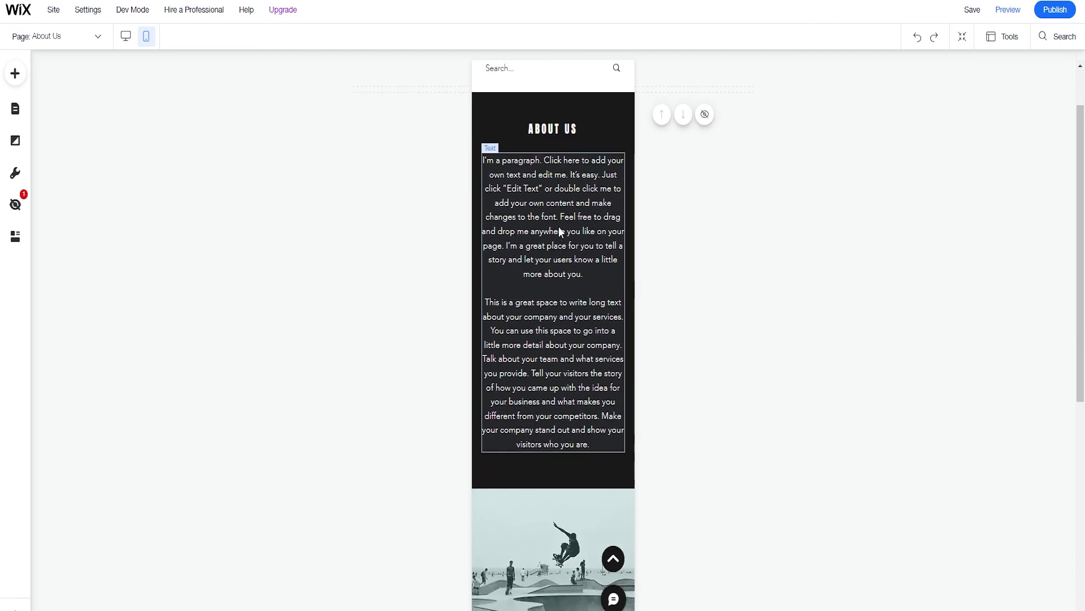
scroll(558, 231, down, 4)
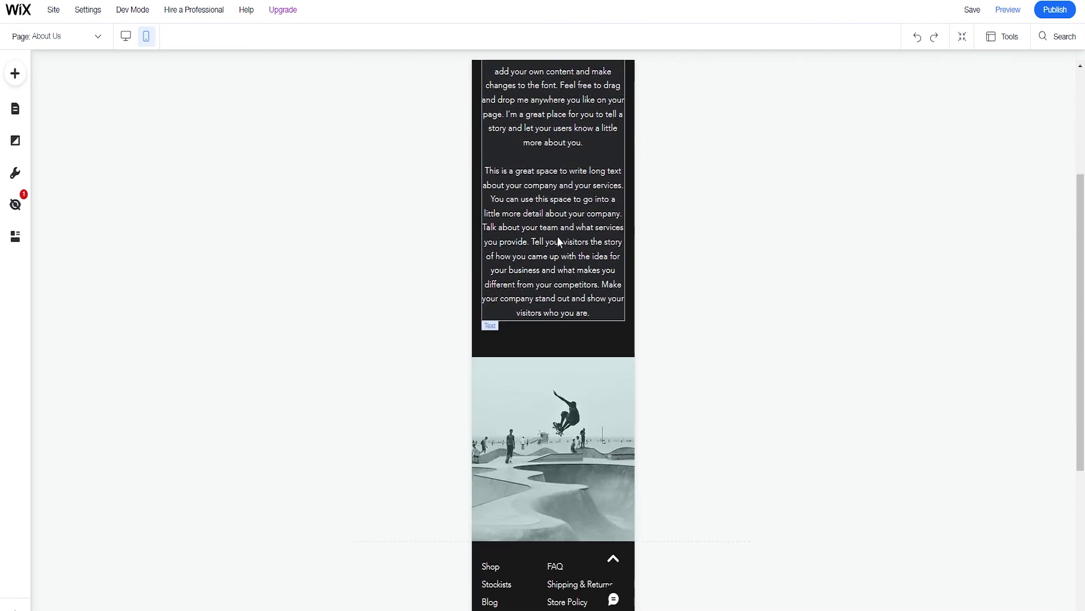
scroll(558, 238, up, 3)
scroll(557, 237, up, 2)
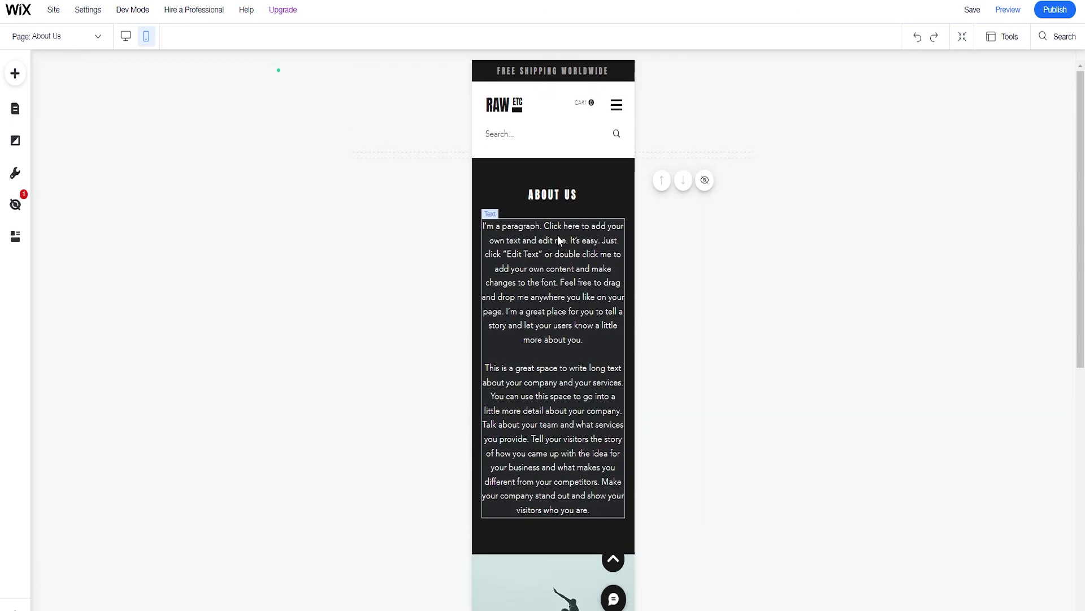